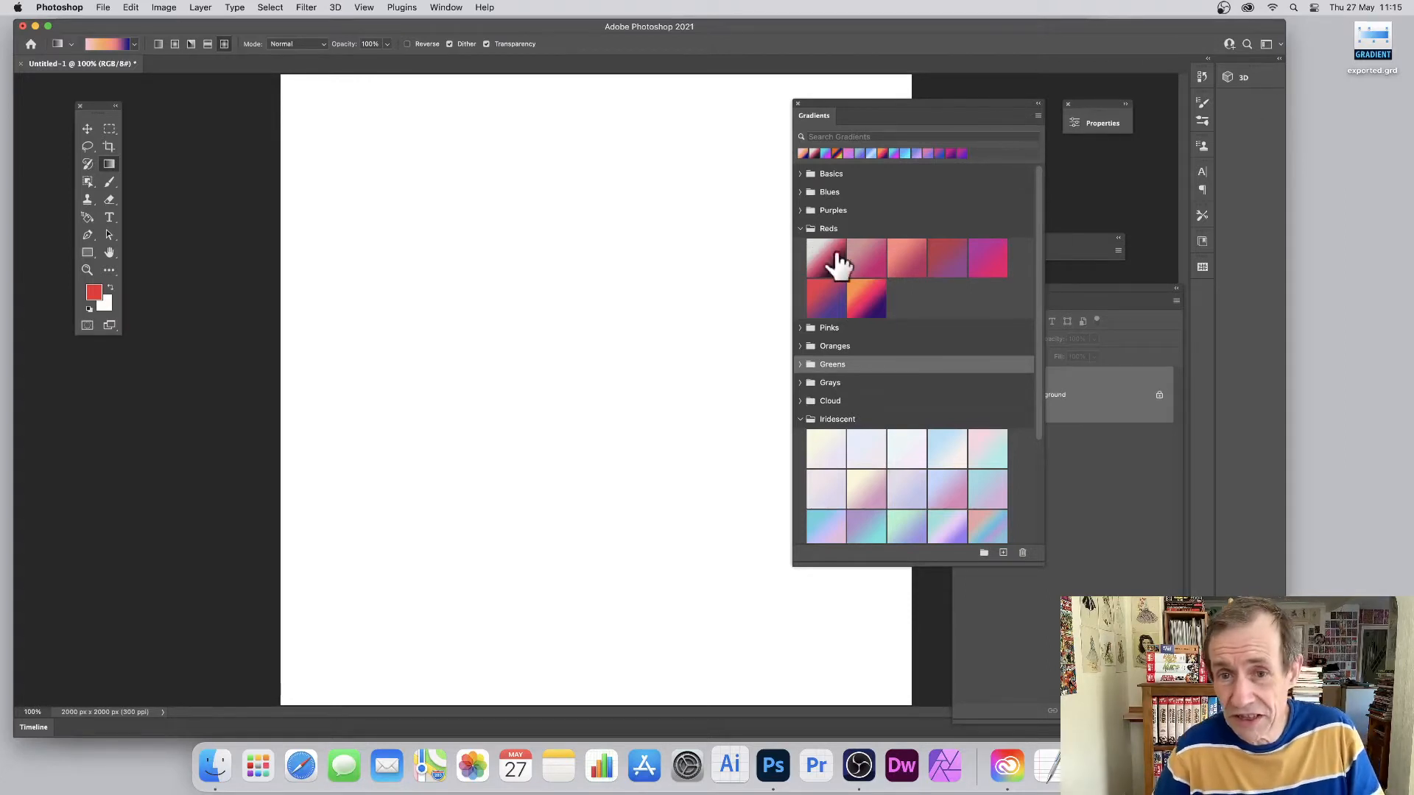
Apply the first Reds gradient to the canvas as a fill layer and delete that layer
{"action": "left_click_drag", "start_coordinate": [825, 258], "coordinate": [518, 298]}
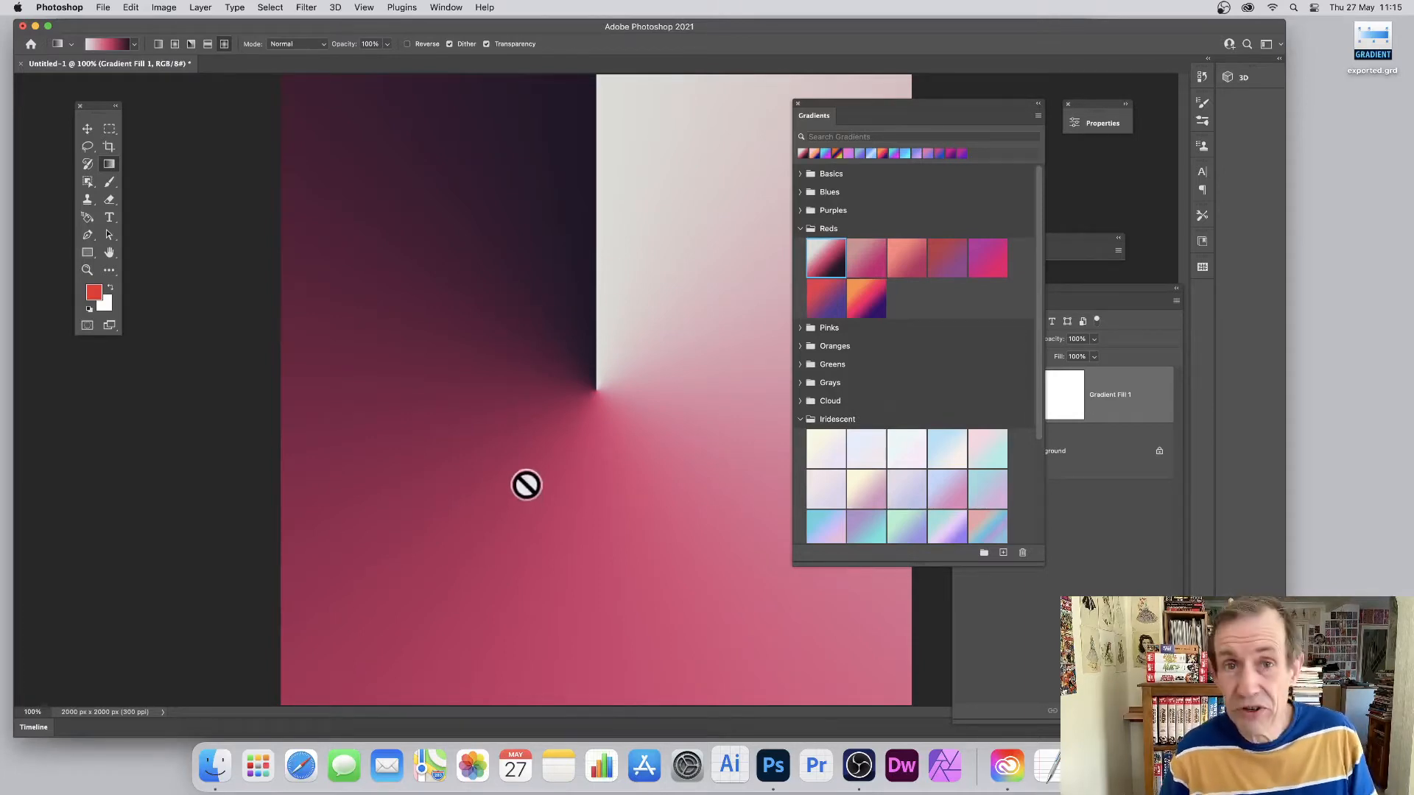
{"action": "key", "text": "Delete"}
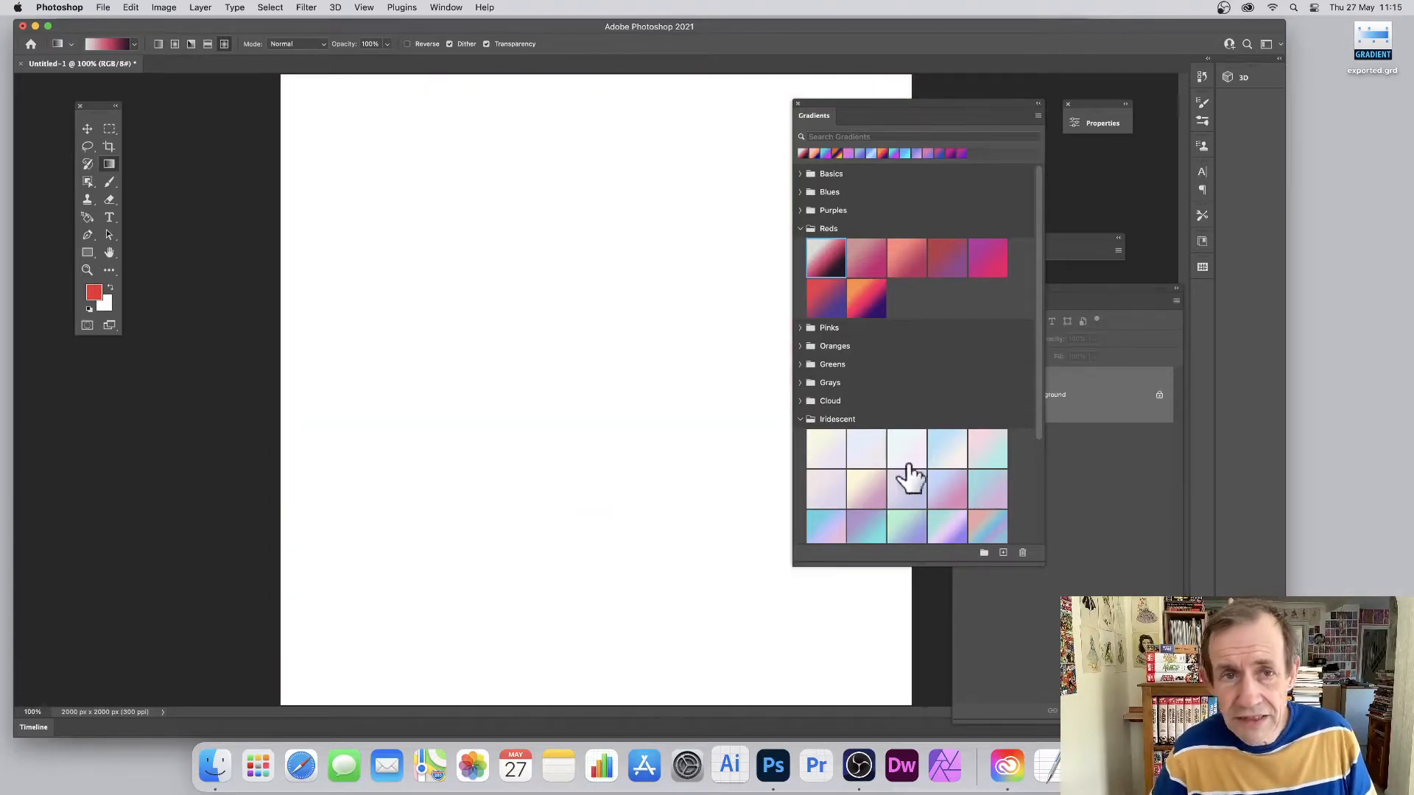
{"action": "left_click", "coordinate": [451, 8]}
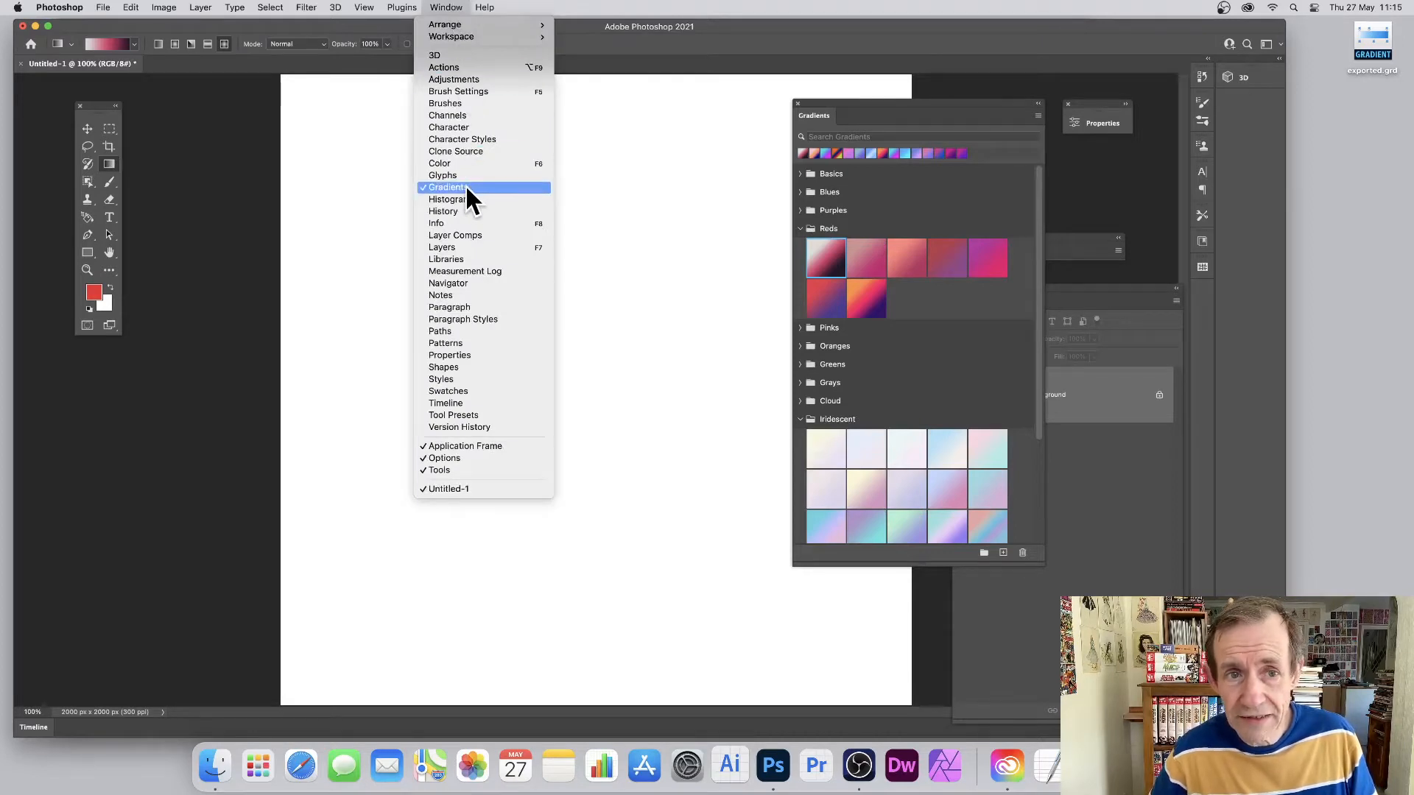
{"action": "left_click", "coordinate": [895, 87]}
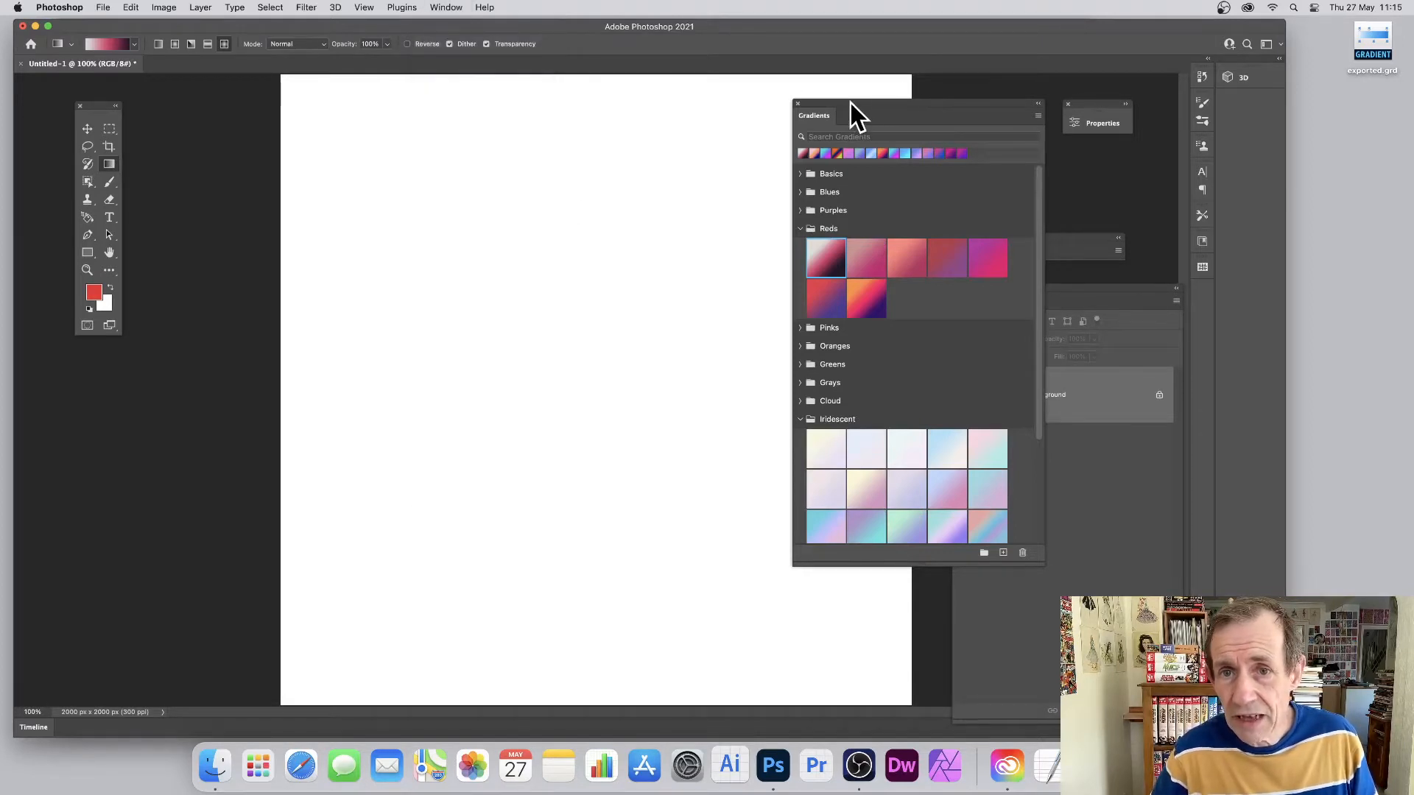
{"action": "left_click_drag", "start_coordinate": [850, 103], "coordinate": [858, 94]}
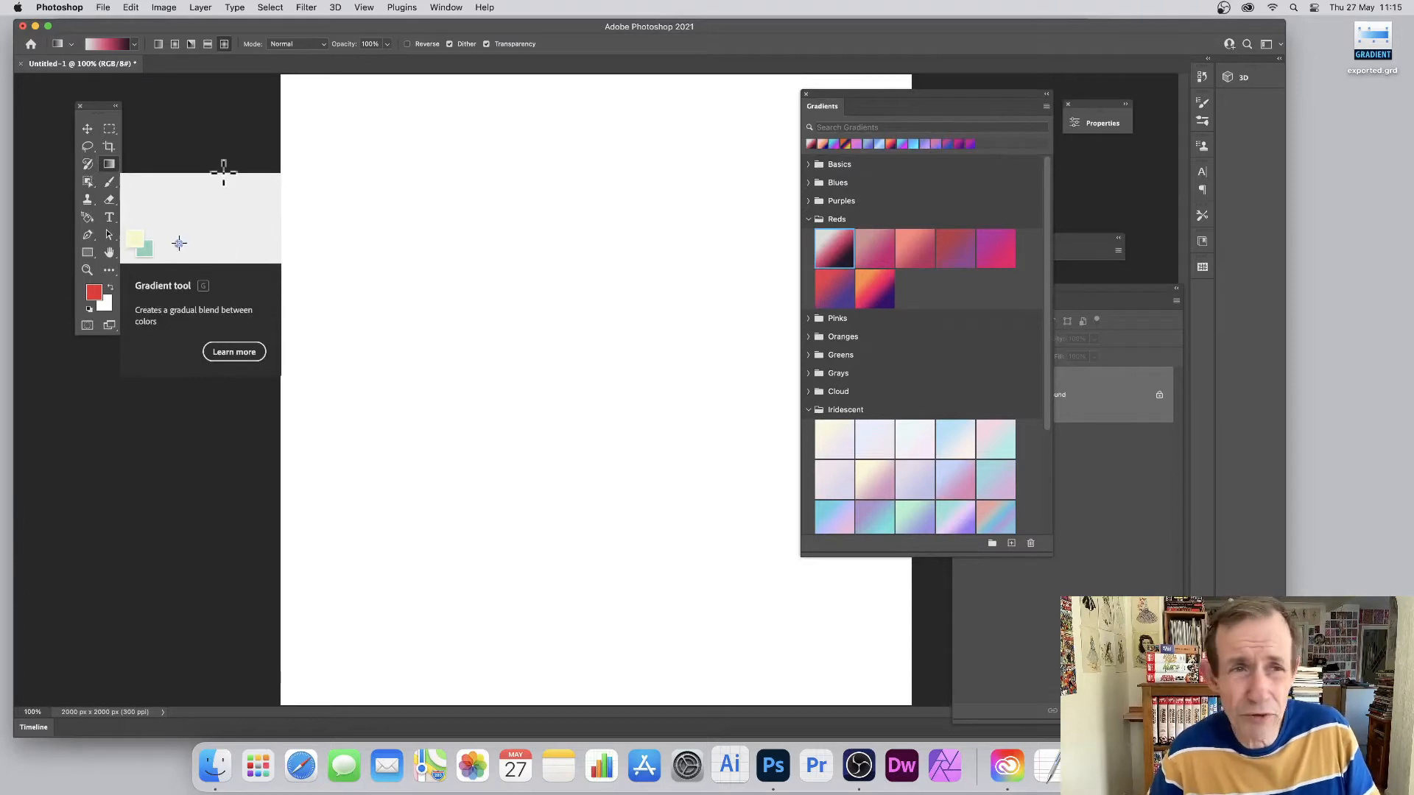
{"action": "left_click", "coordinate": [199, 9]}
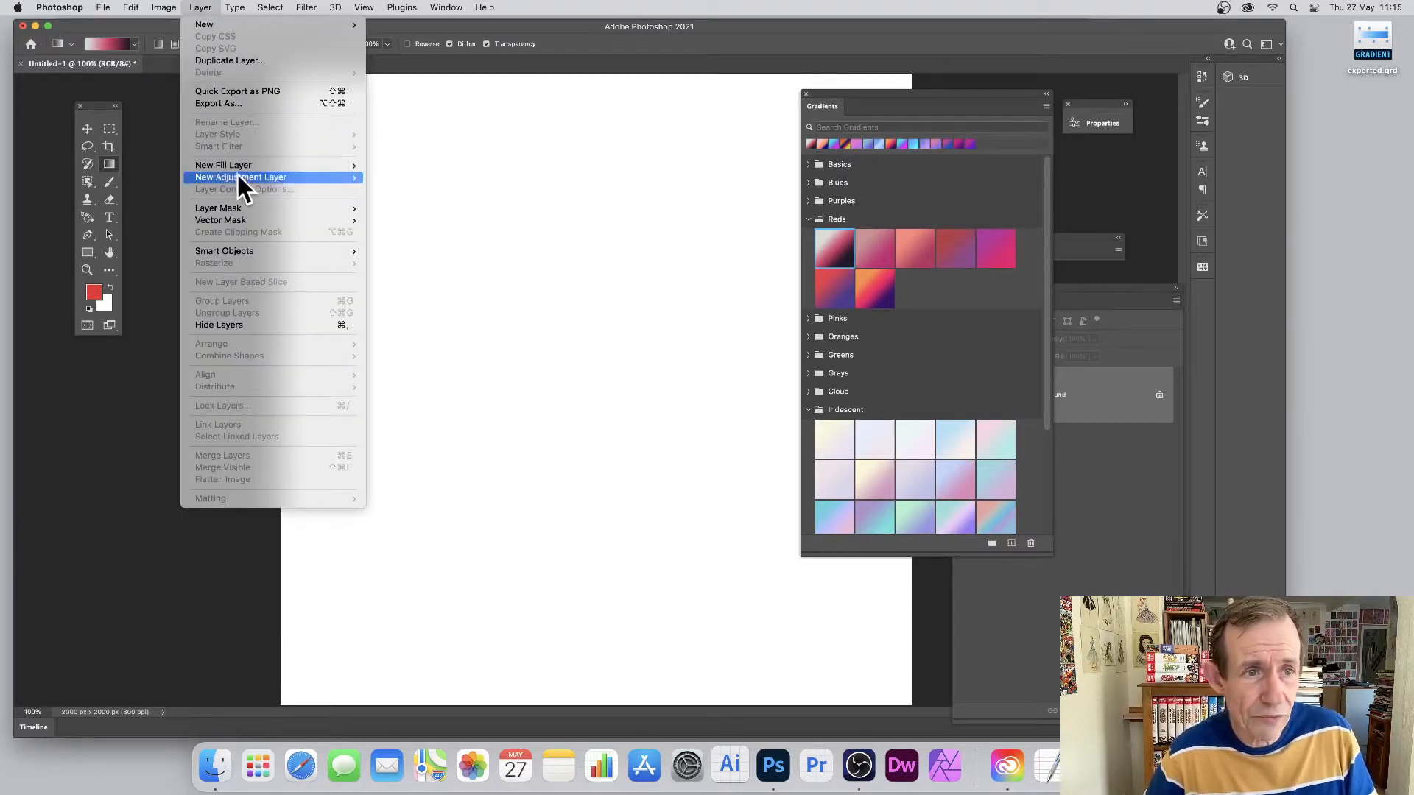
{"action": "mouse_move", "coordinate": [239, 167]}
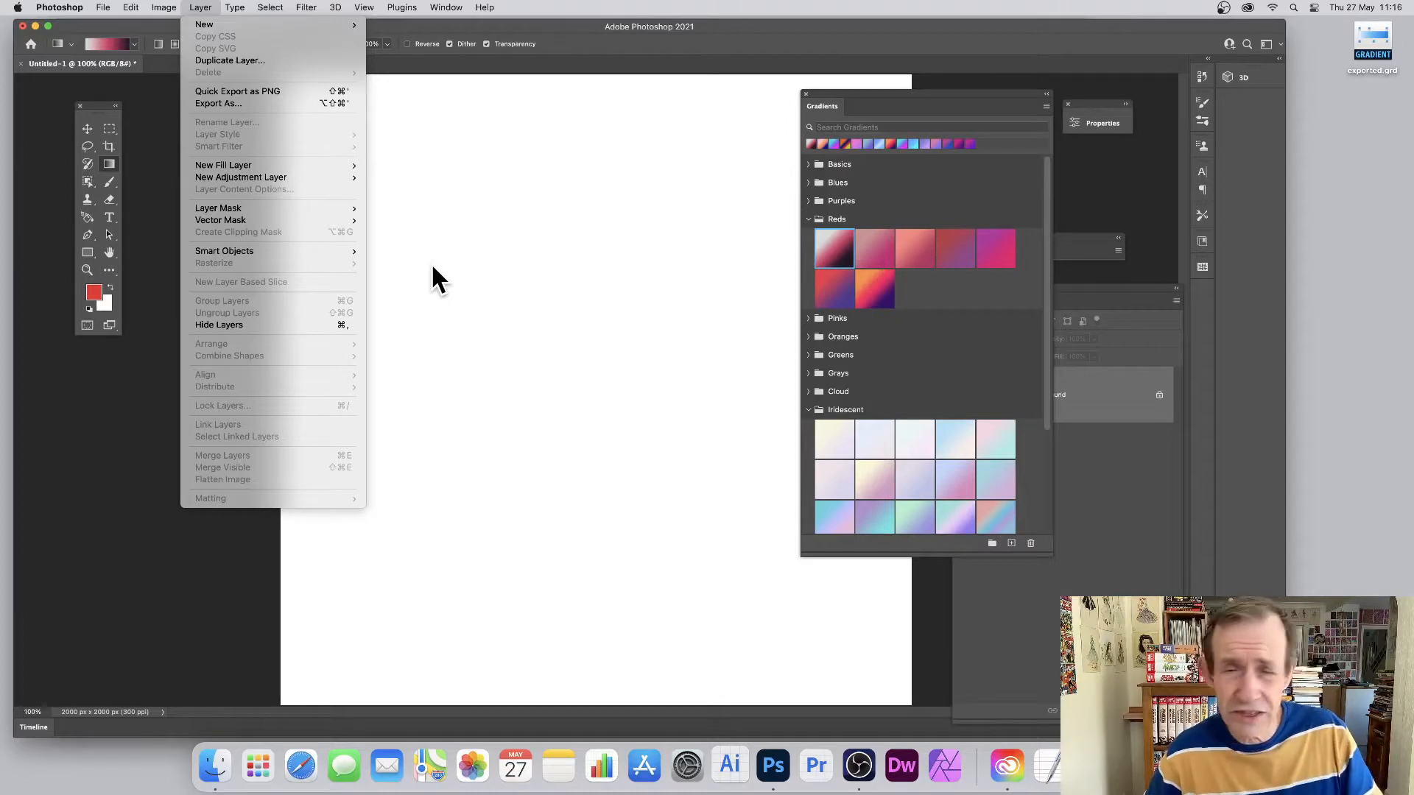
{"action": "left_click", "coordinate": [474, 265]}
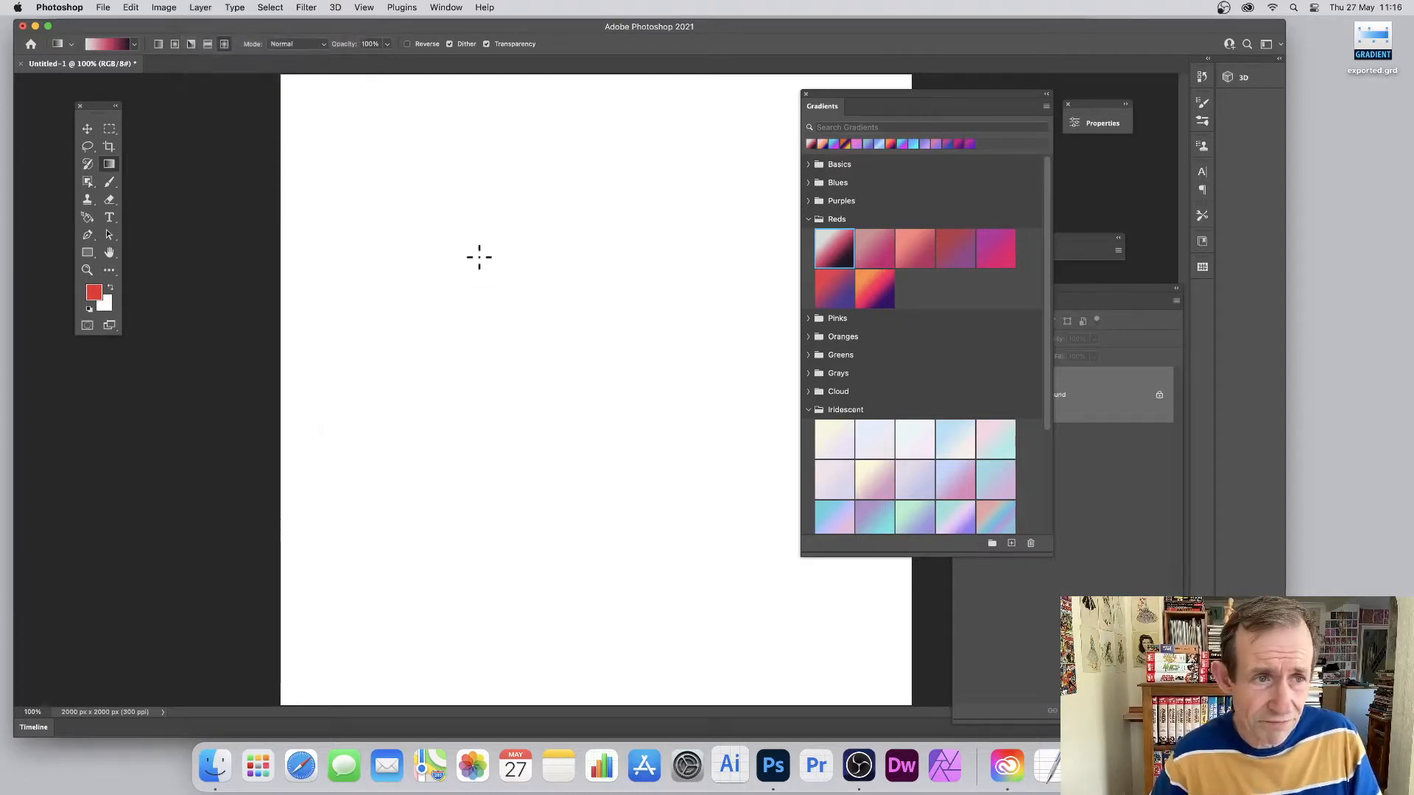
Examine the recent gradients, the Basics, Blues and Iridescent preset groups, and the gradient options
{"action": "left_click", "coordinate": [913, 145]}
{"action": "left_click", "coordinate": [925, 145]}
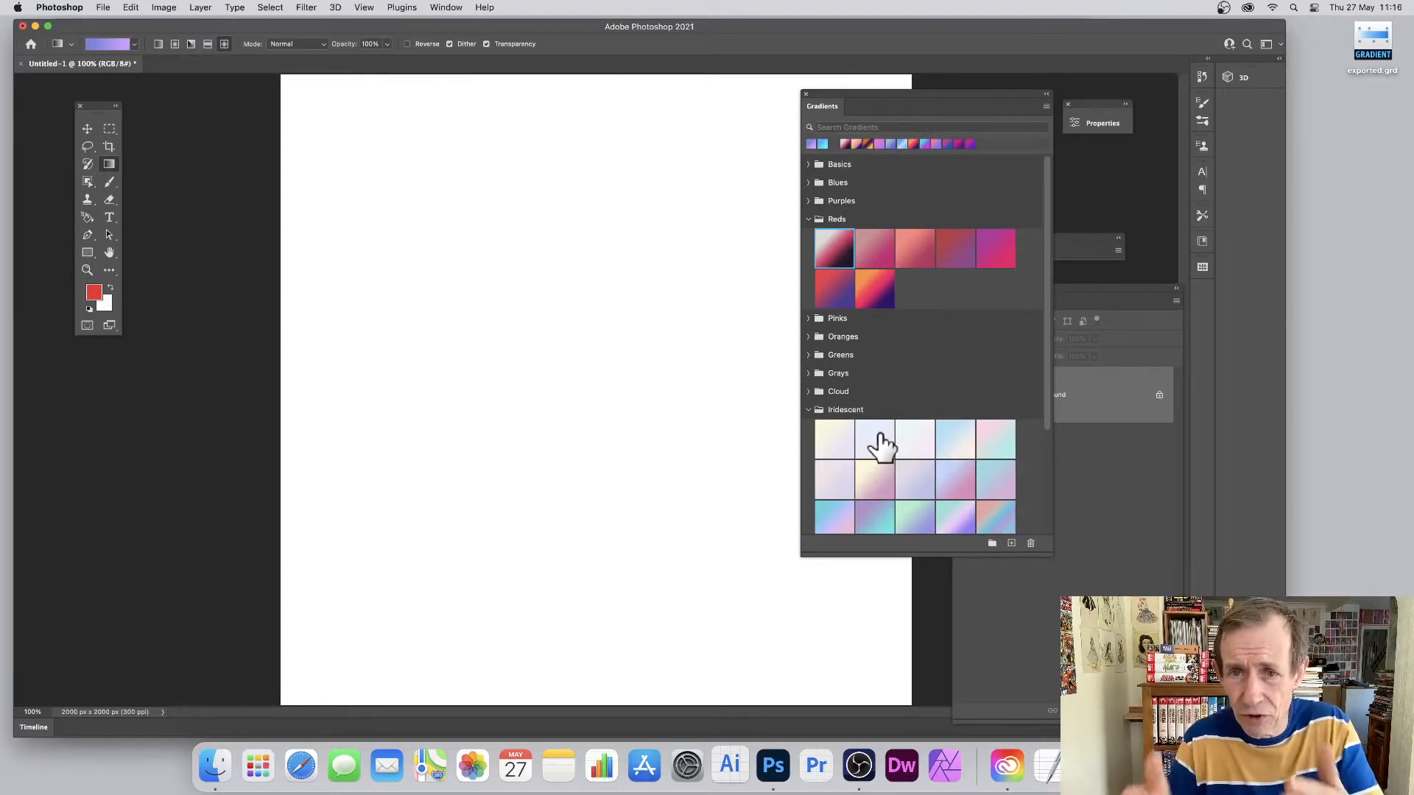
{"action": "left_click", "coordinate": [811, 165]}
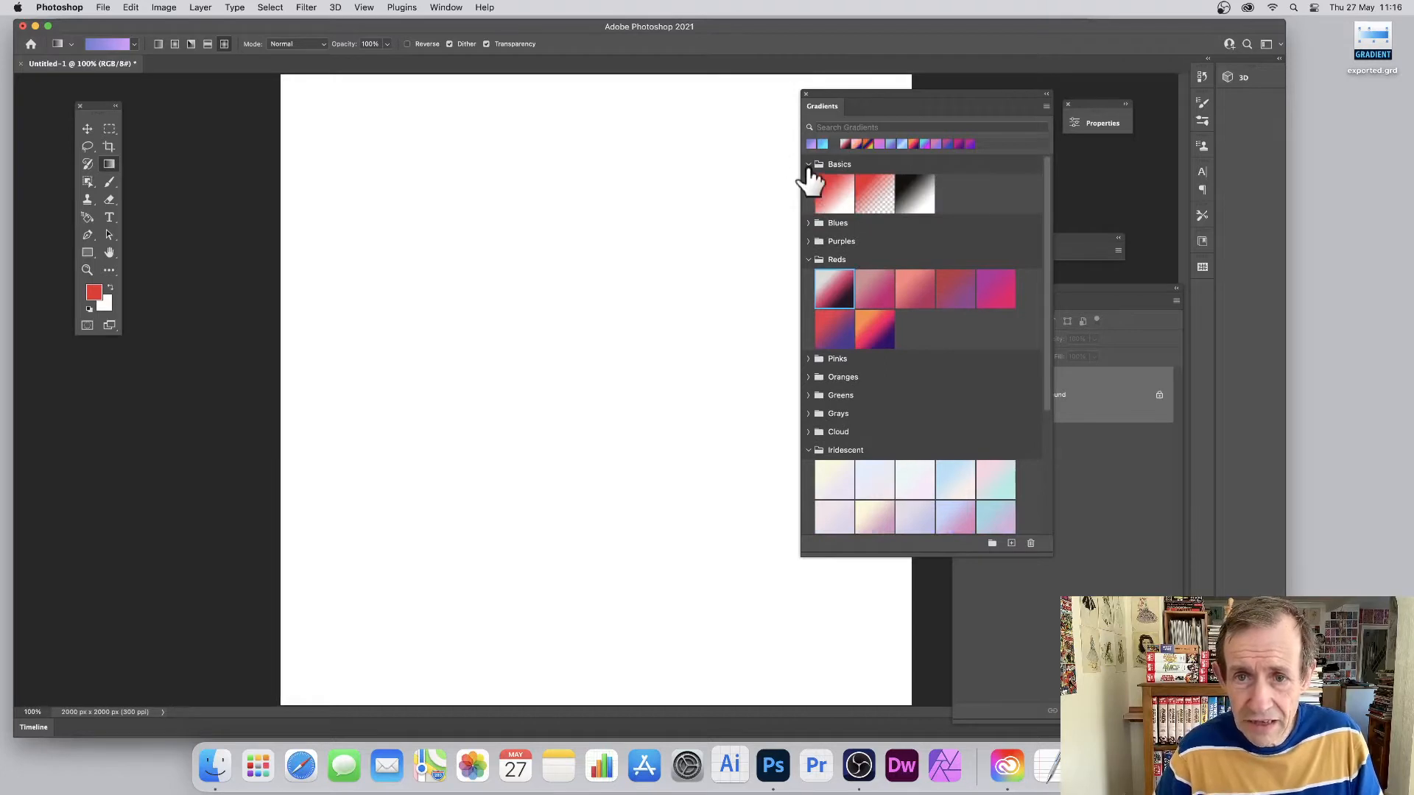
{"action": "left_click", "coordinate": [809, 166]}
{"action": "left_click", "coordinate": [810, 184]}
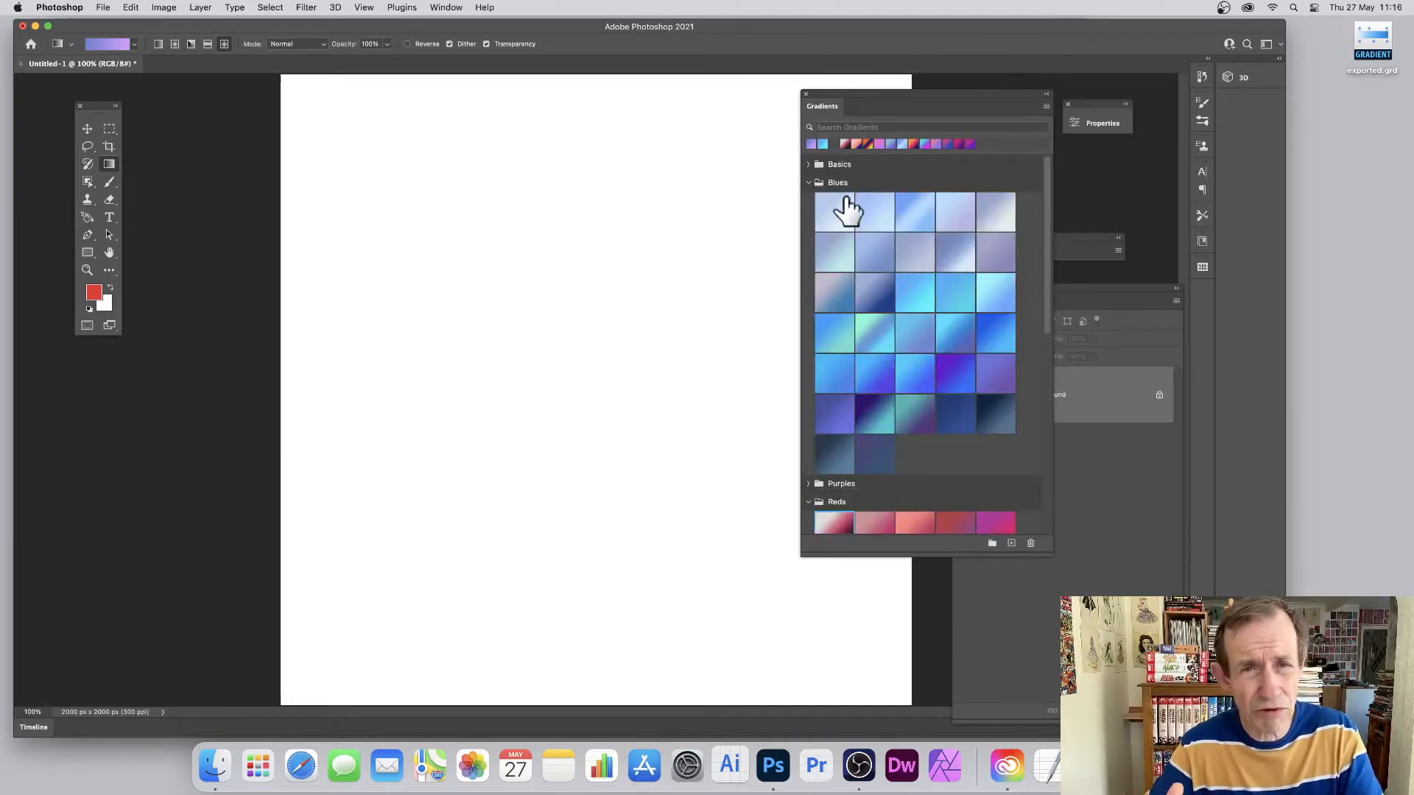
{"action": "left_click", "coordinate": [810, 183]}
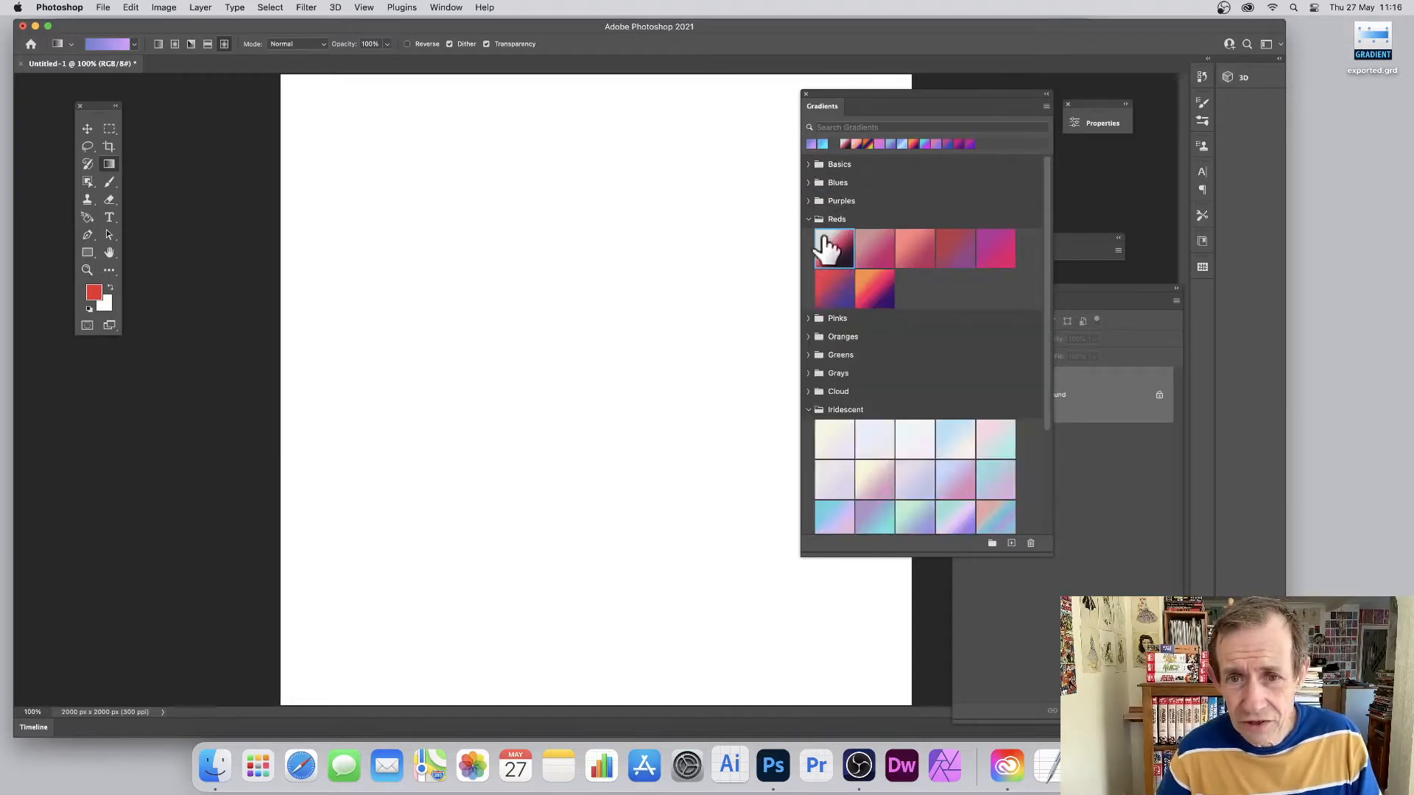
{"action": "scroll", "coordinate": [970, 346], "scroll_direction": "down", "scroll_amount": 3}
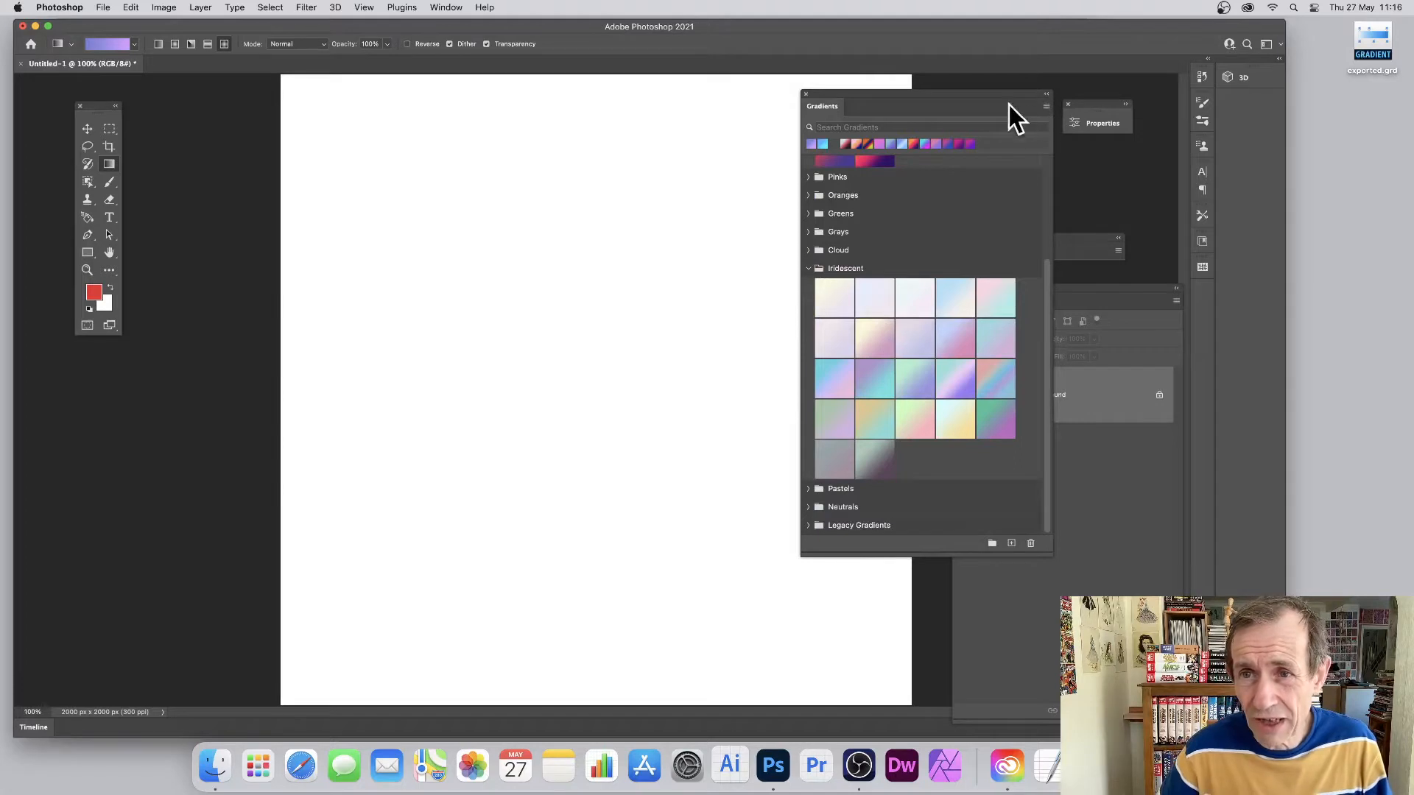
{"action": "left_click", "coordinate": [1047, 106]}
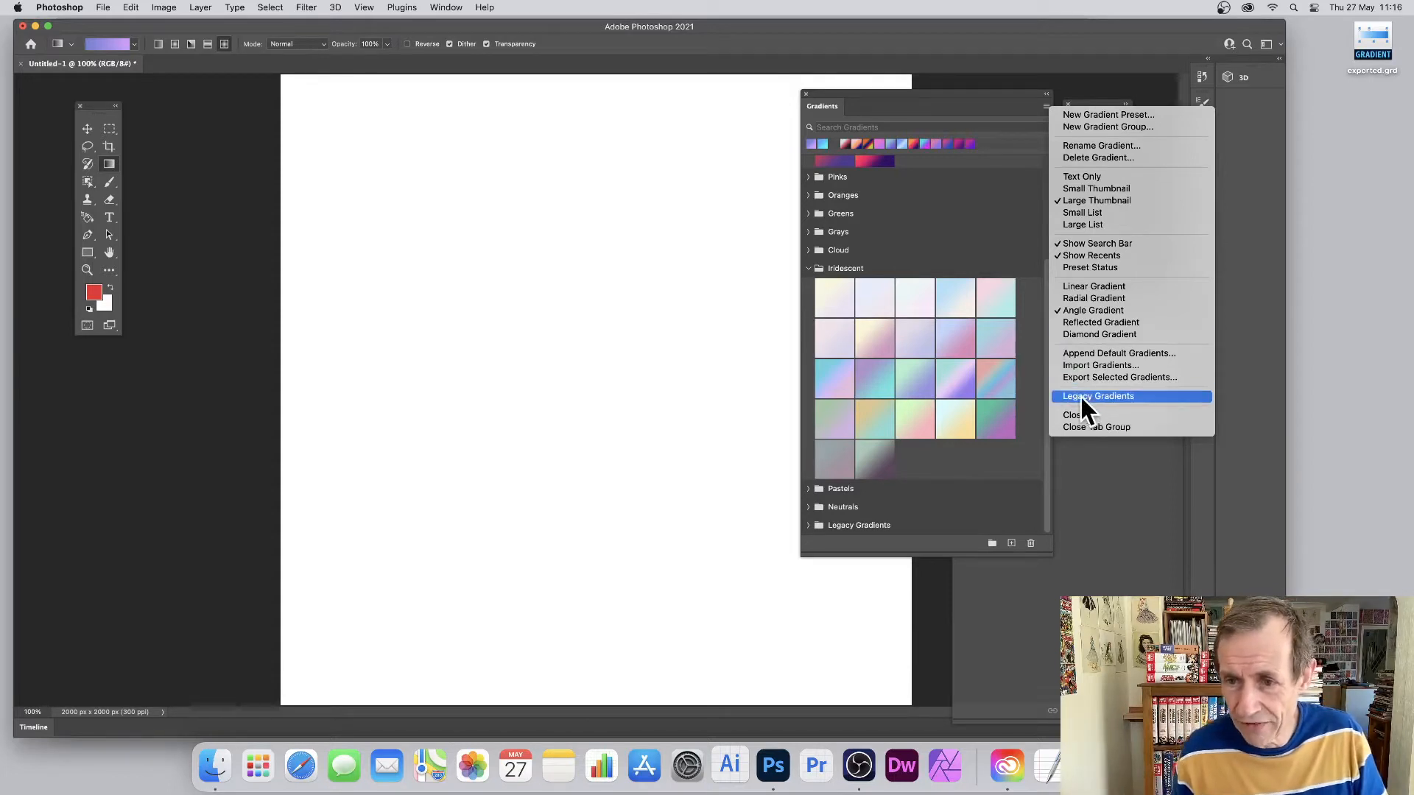
Apply the mint-to-violet Iridescent gradient to the canvas as a fill layer and bring the layer list into view
{"action": "left_click", "coordinate": [959, 389]}
{"action": "left_click", "coordinate": [961, 388]}
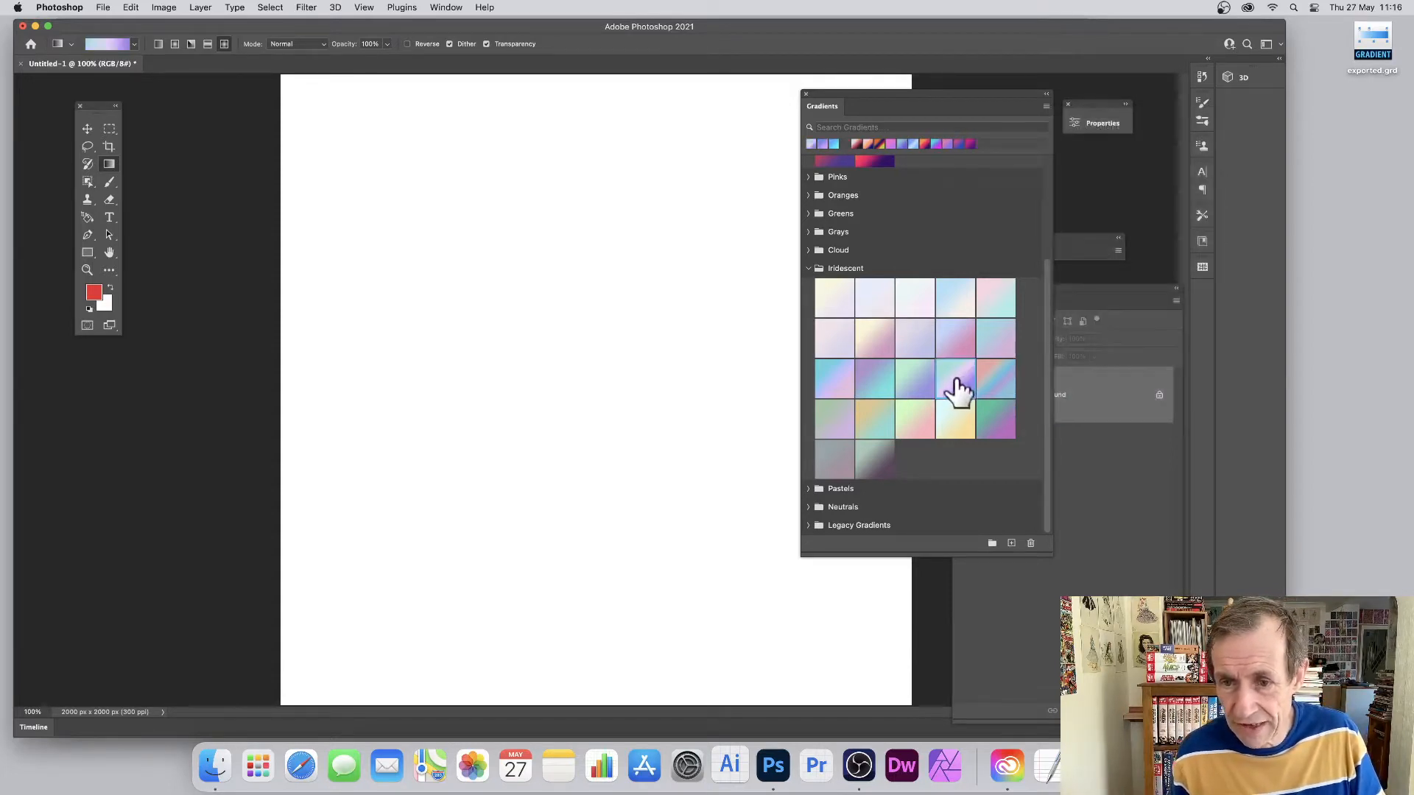
{"action": "left_click_drag", "start_coordinate": [961, 388], "coordinate": [545, 362]}
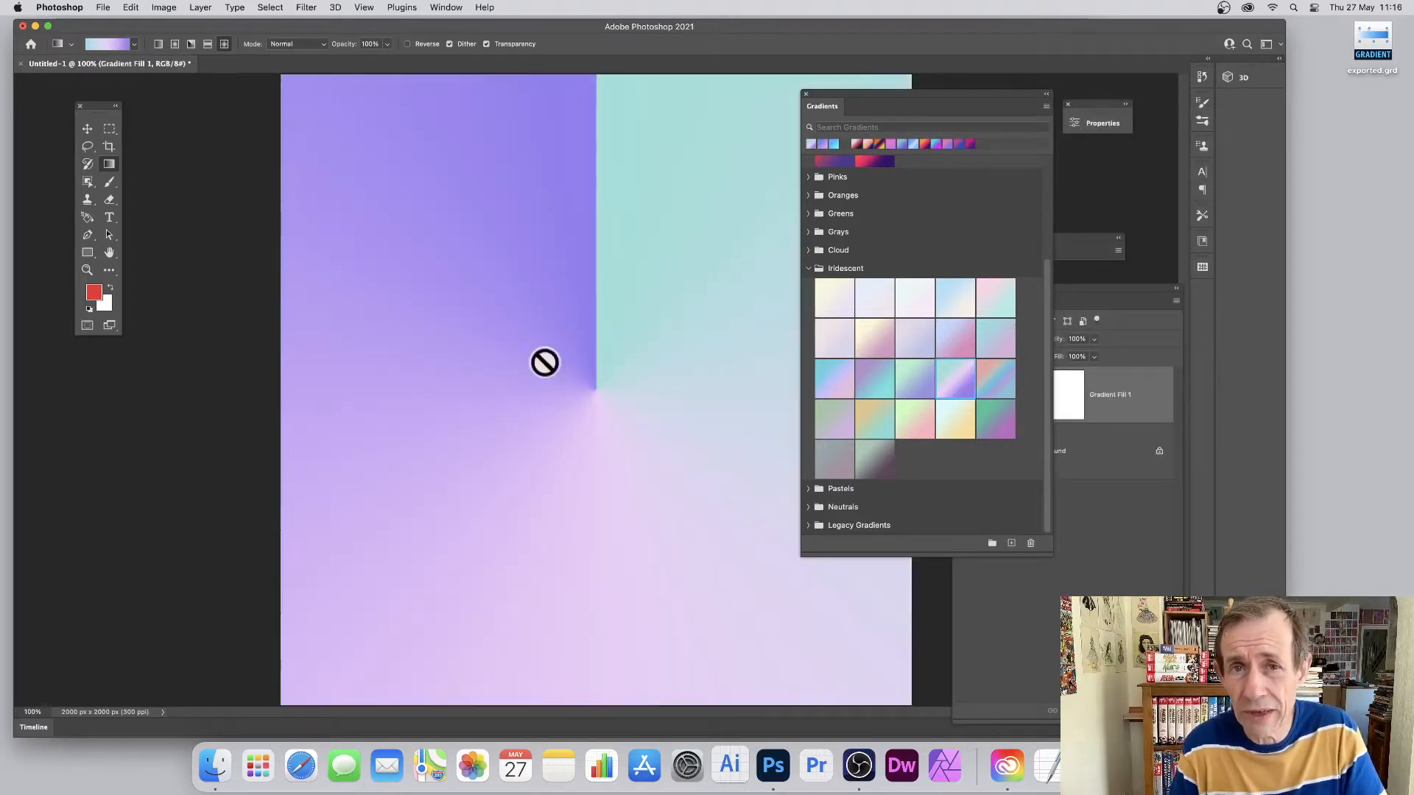
{"action": "left_click", "coordinate": [1089, 290]}
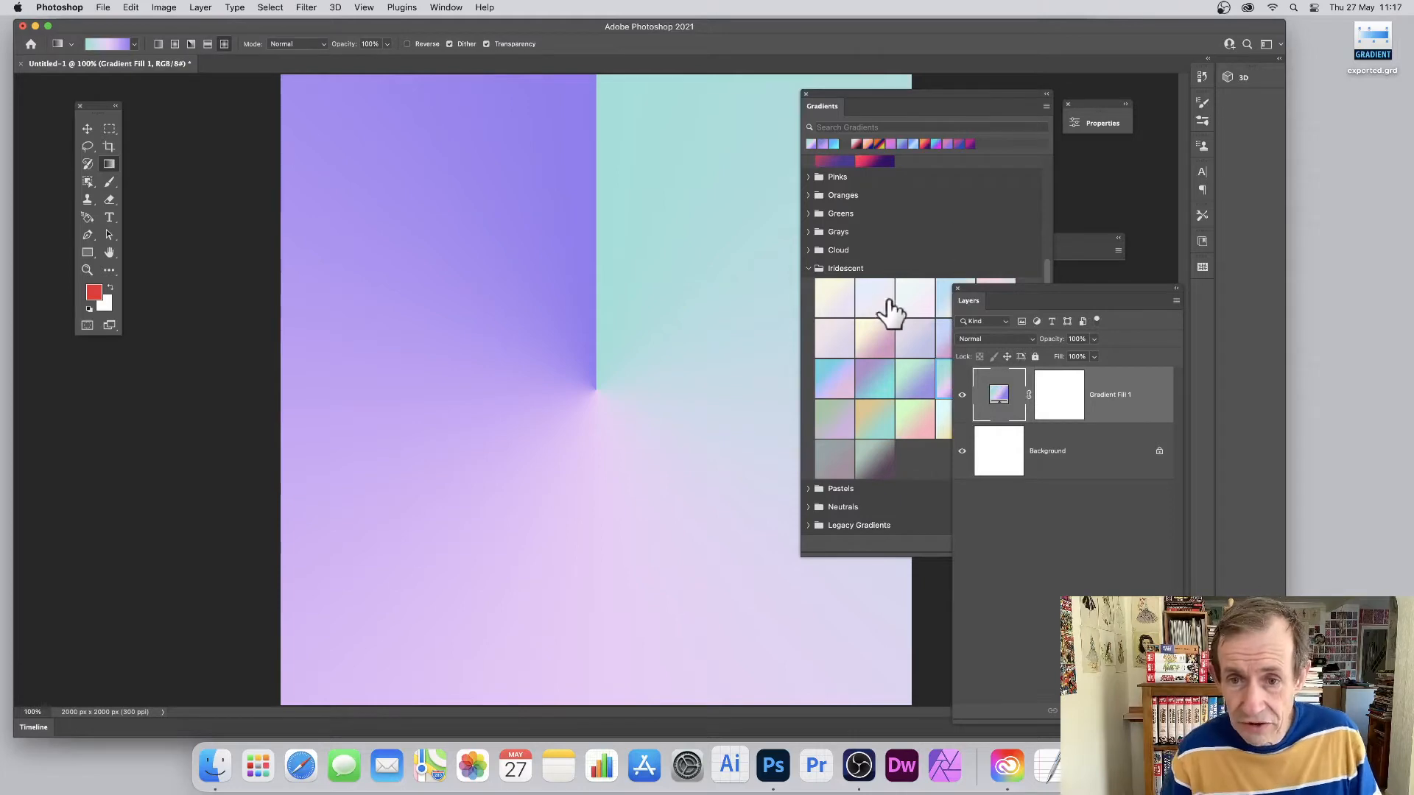
Replace the fill layer's gradient with the cream-to-mauve Iridescent preset, followed by the purple-to-turquoise one, Iridescent_12
{"action": "left_click_drag", "start_coordinate": [886, 349], "coordinate": [648, 336]}
{"action": "left_click_drag", "start_coordinate": [884, 390], "coordinate": [593, 250]}
{"action": "left_click", "coordinate": [698, 277]}
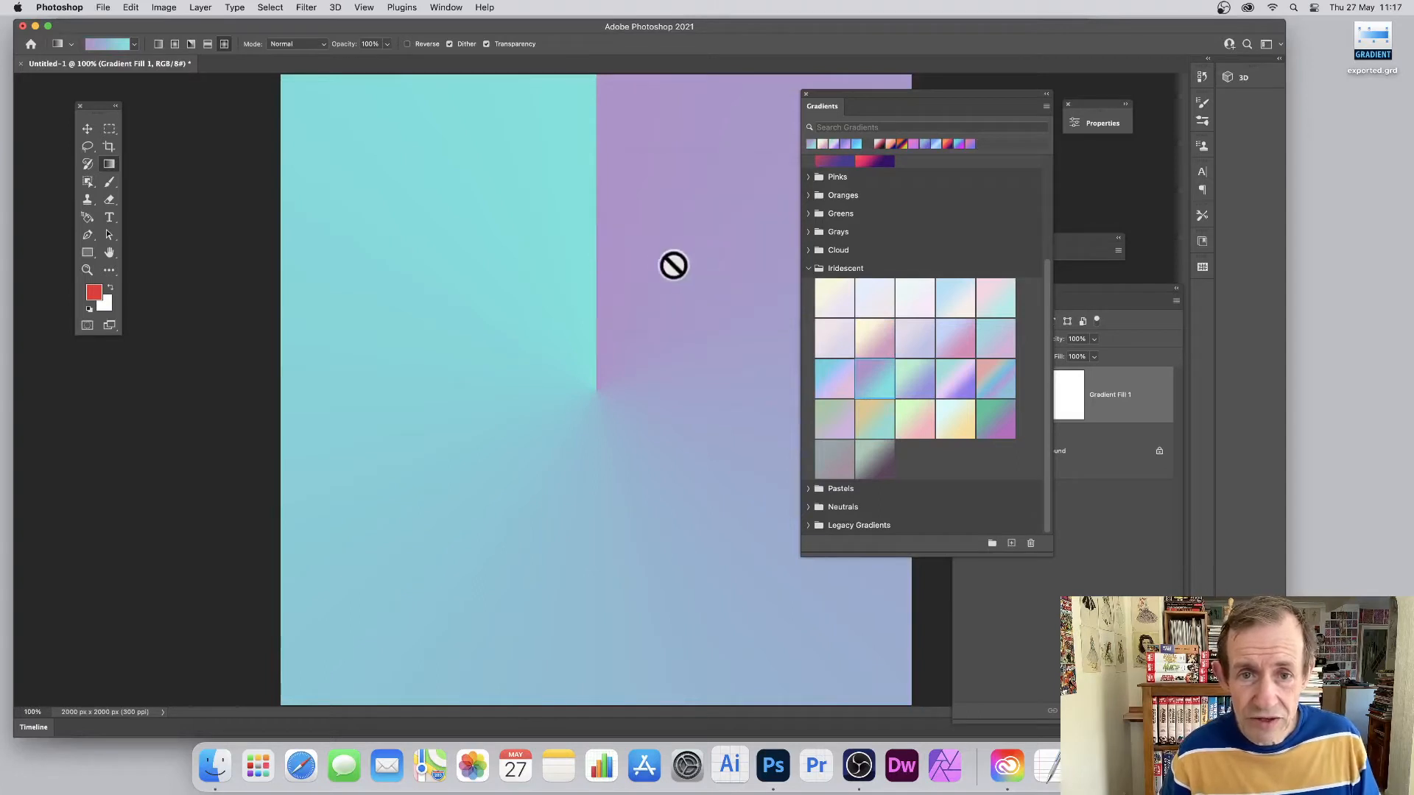
{"action": "left_click", "coordinate": [109, 44]}
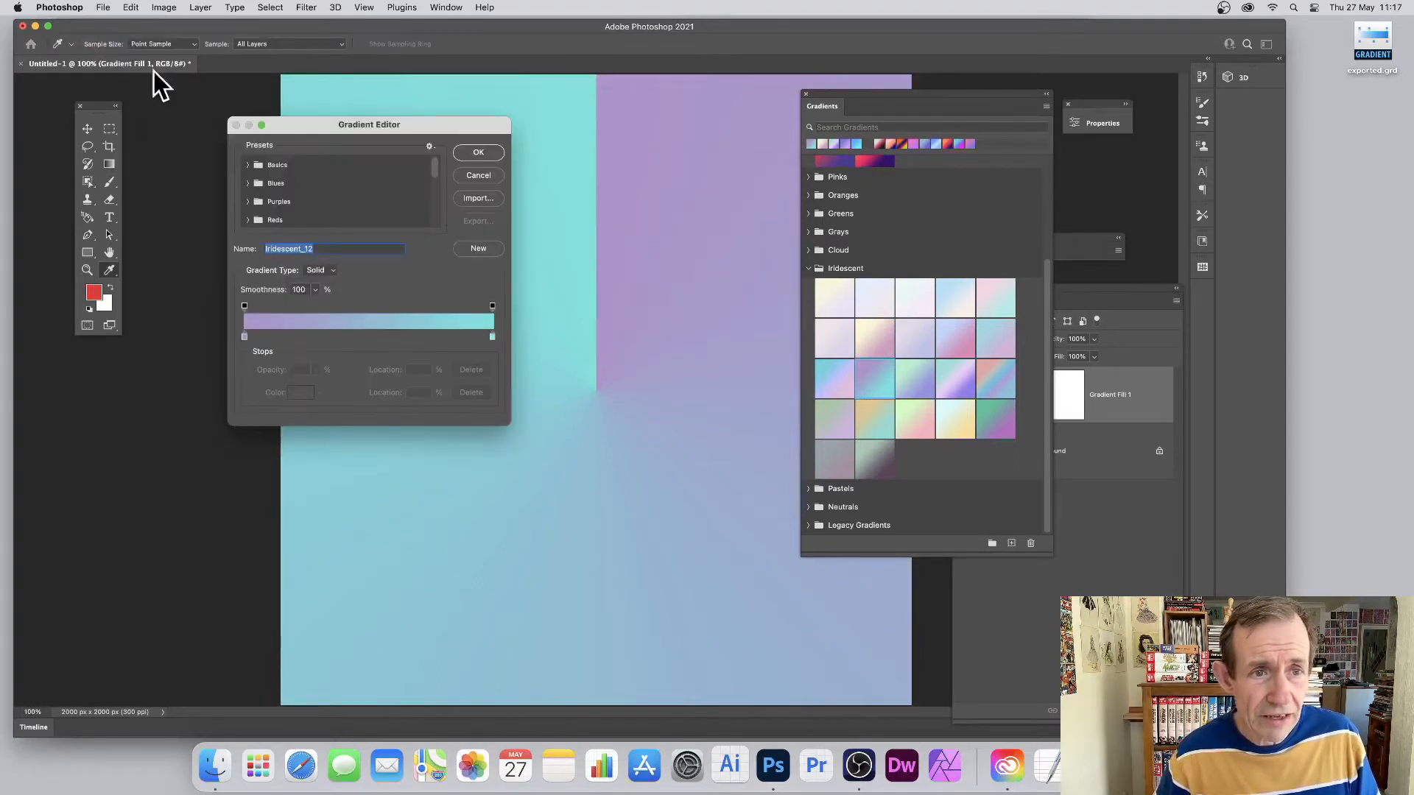
{"action": "left_click", "coordinate": [248, 184]}
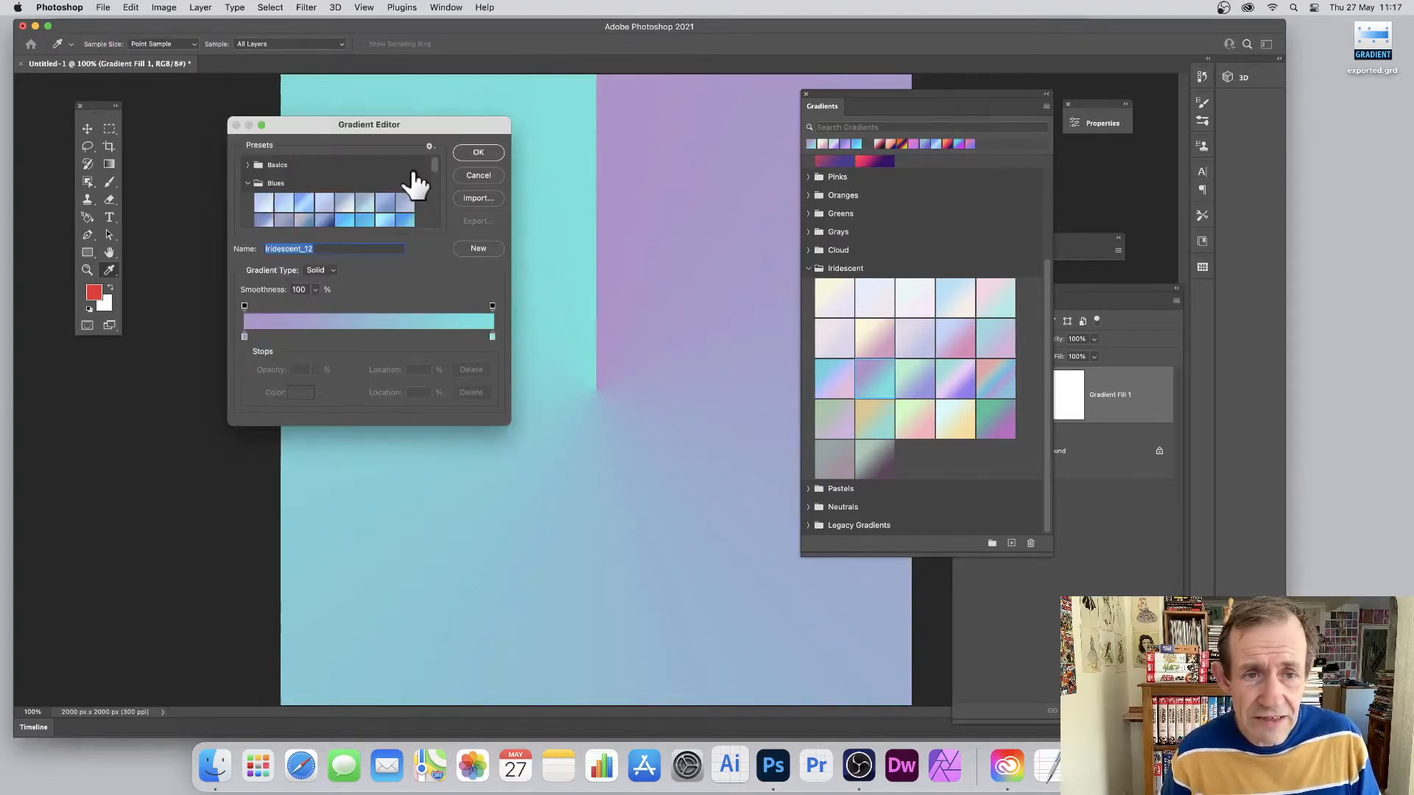
{"action": "left_click", "coordinate": [385, 206]}
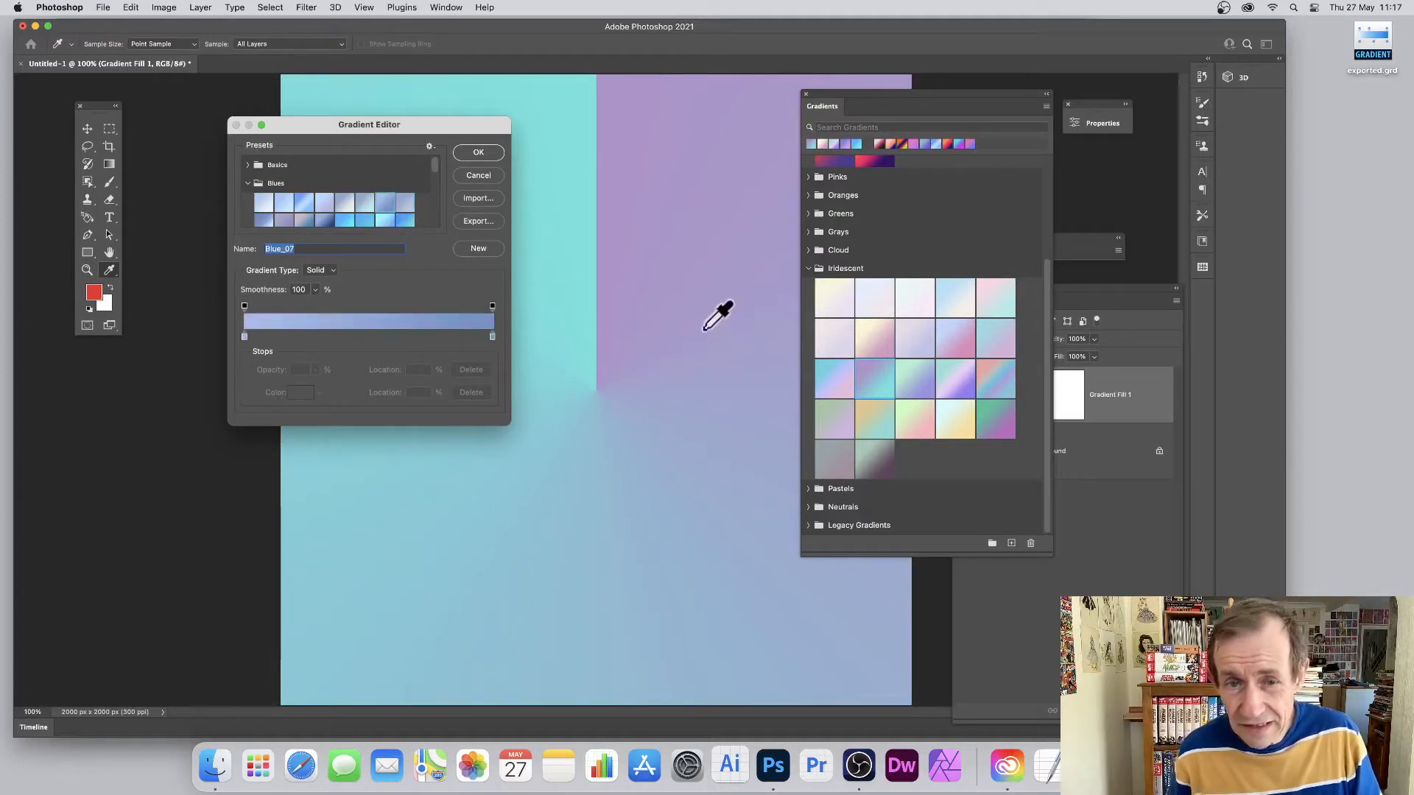
{"action": "left_click", "coordinate": [479, 176]}
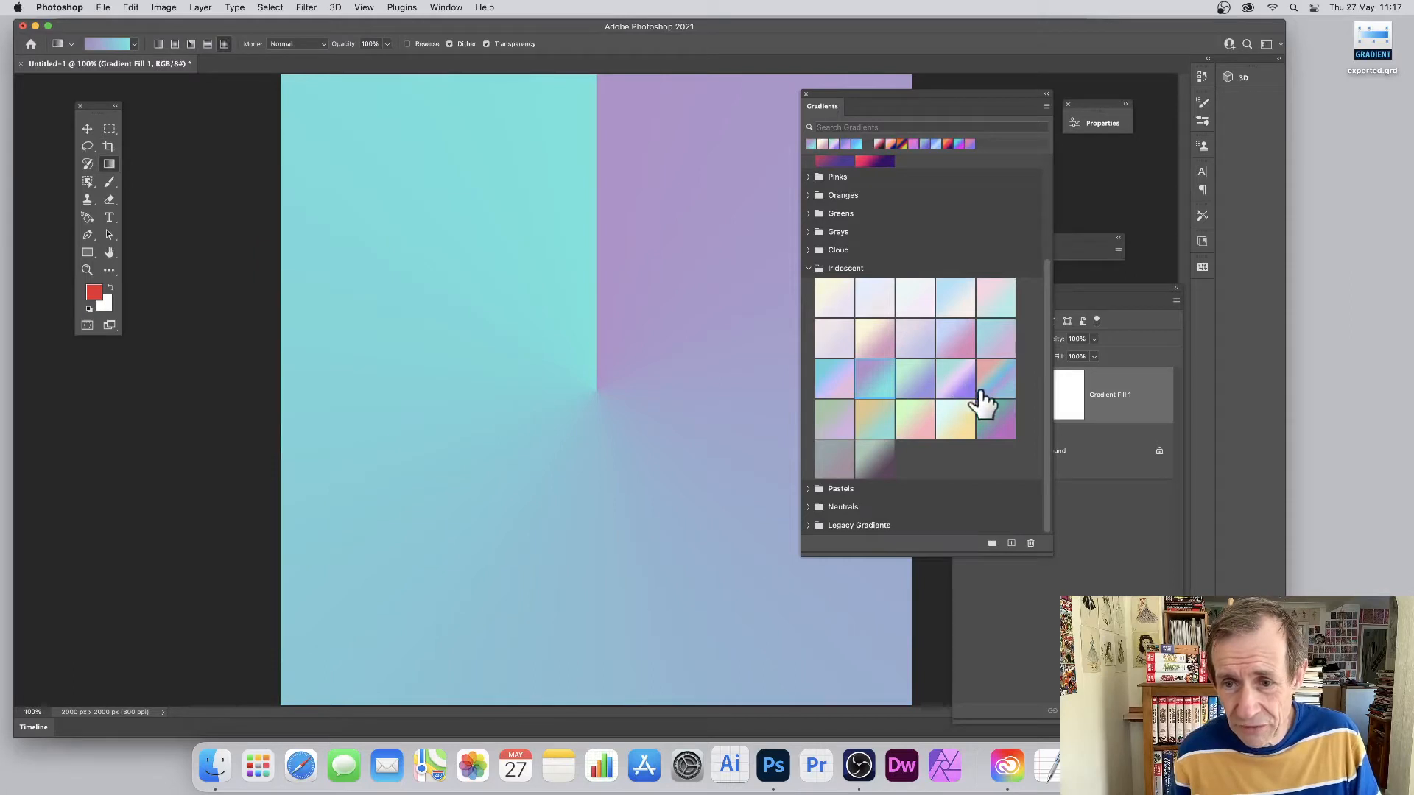
Try five more Iridescent presets on the fill layer, ending with the orange-to-turquoise one, and delete the layer
{"action": "left_click", "coordinate": [999, 385]}
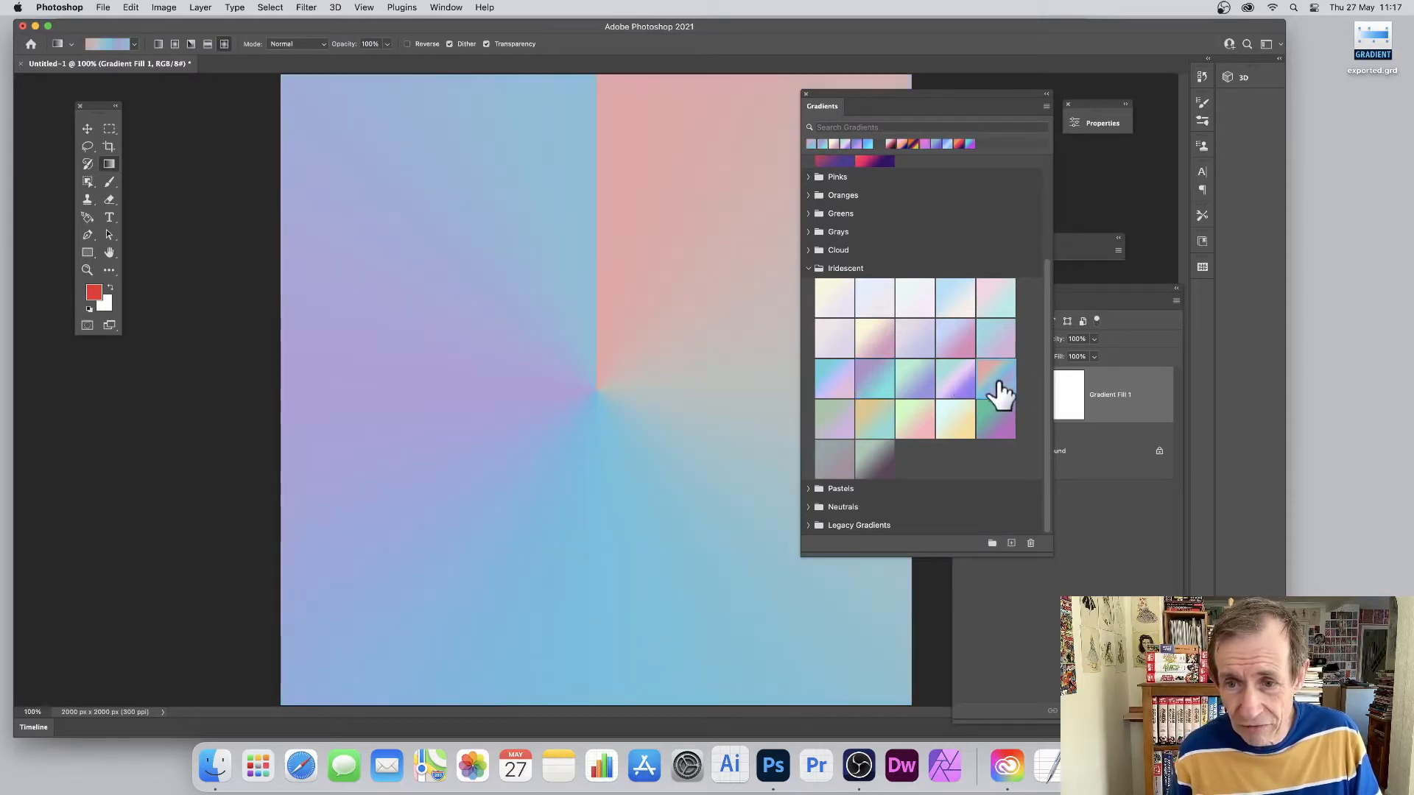
{"action": "left_click", "coordinate": [998, 424]}
{"action": "left_click", "coordinate": [955, 425]}
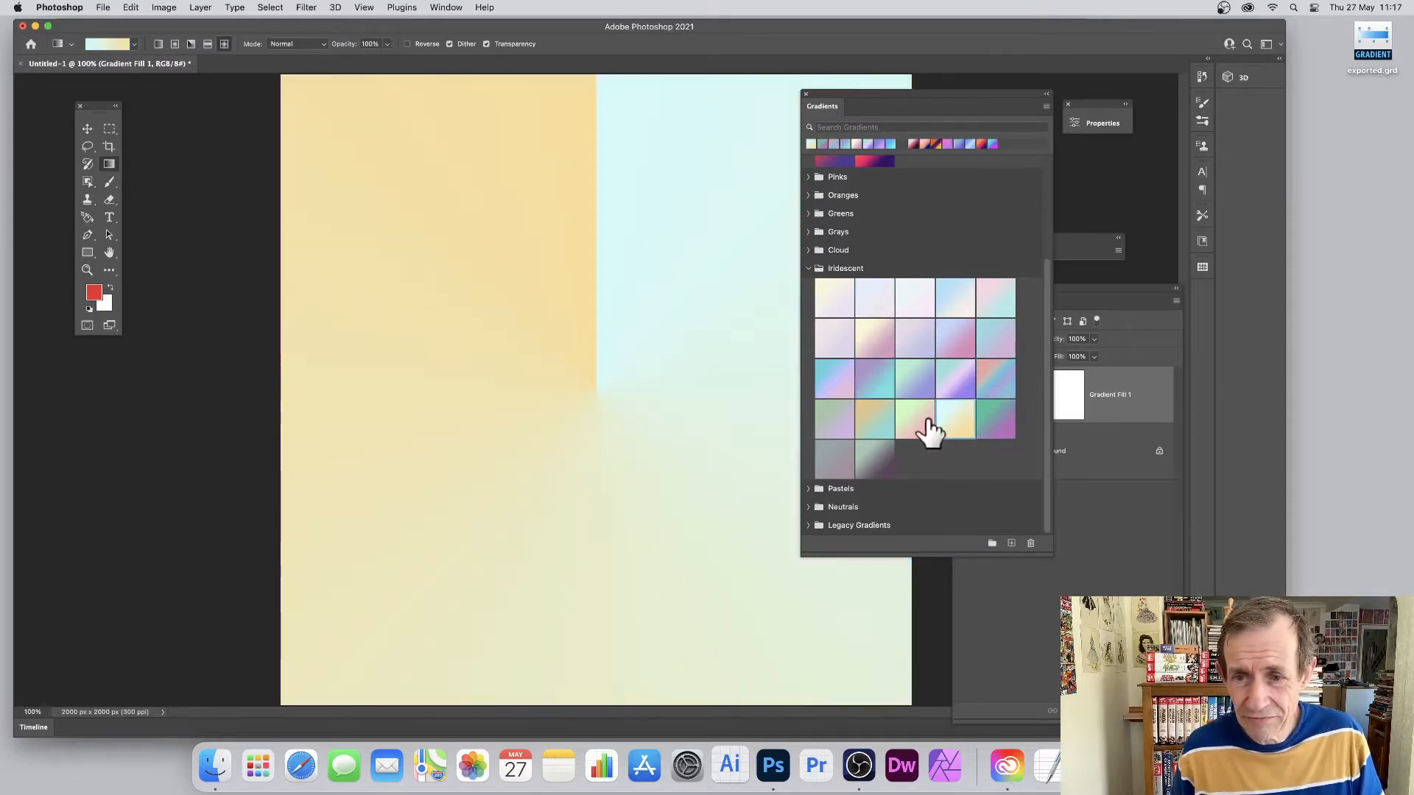
{"action": "left_click", "coordinate": [915, 423]}
{"action": "left_click", "coordinate": [873, 422]}
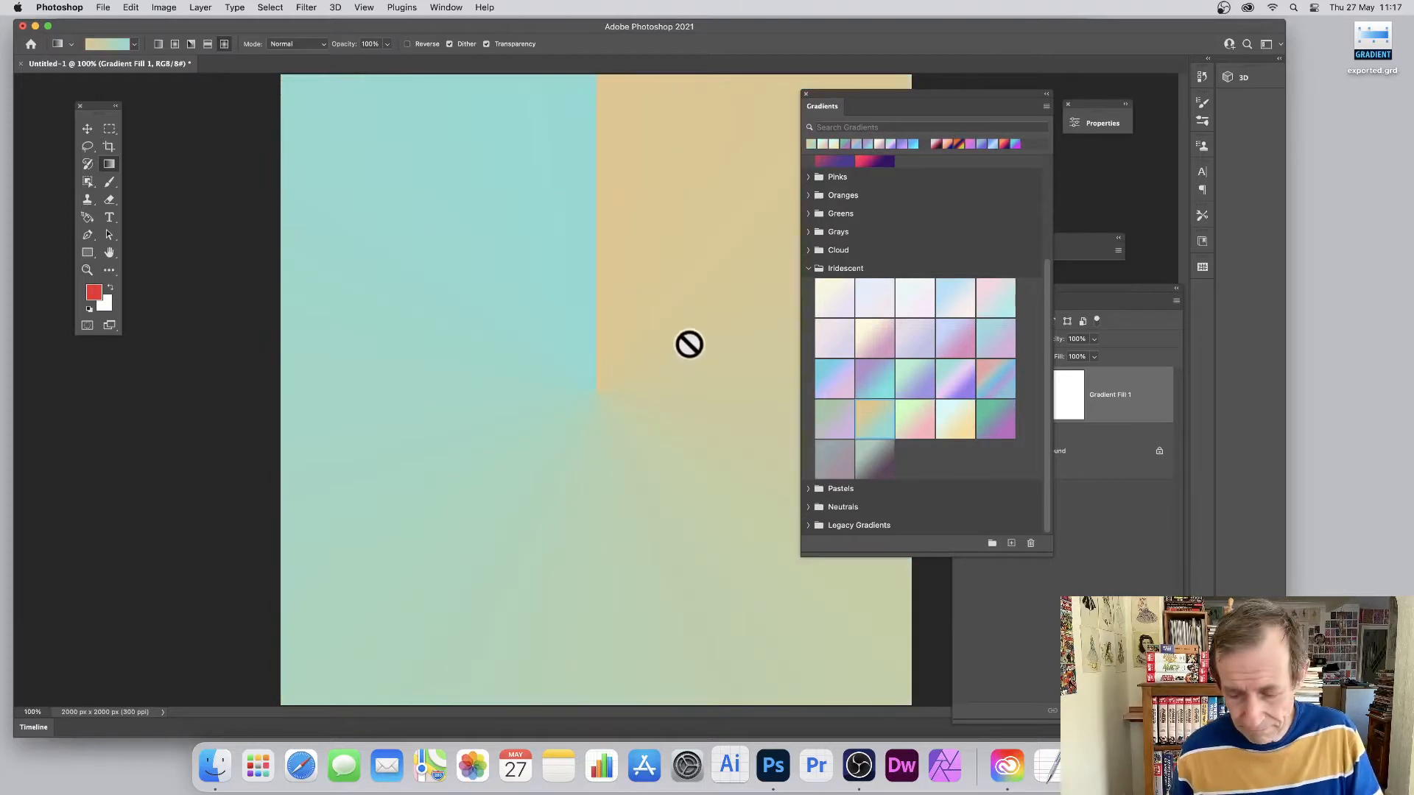
{"action": "key", "text": "BackSpace"}
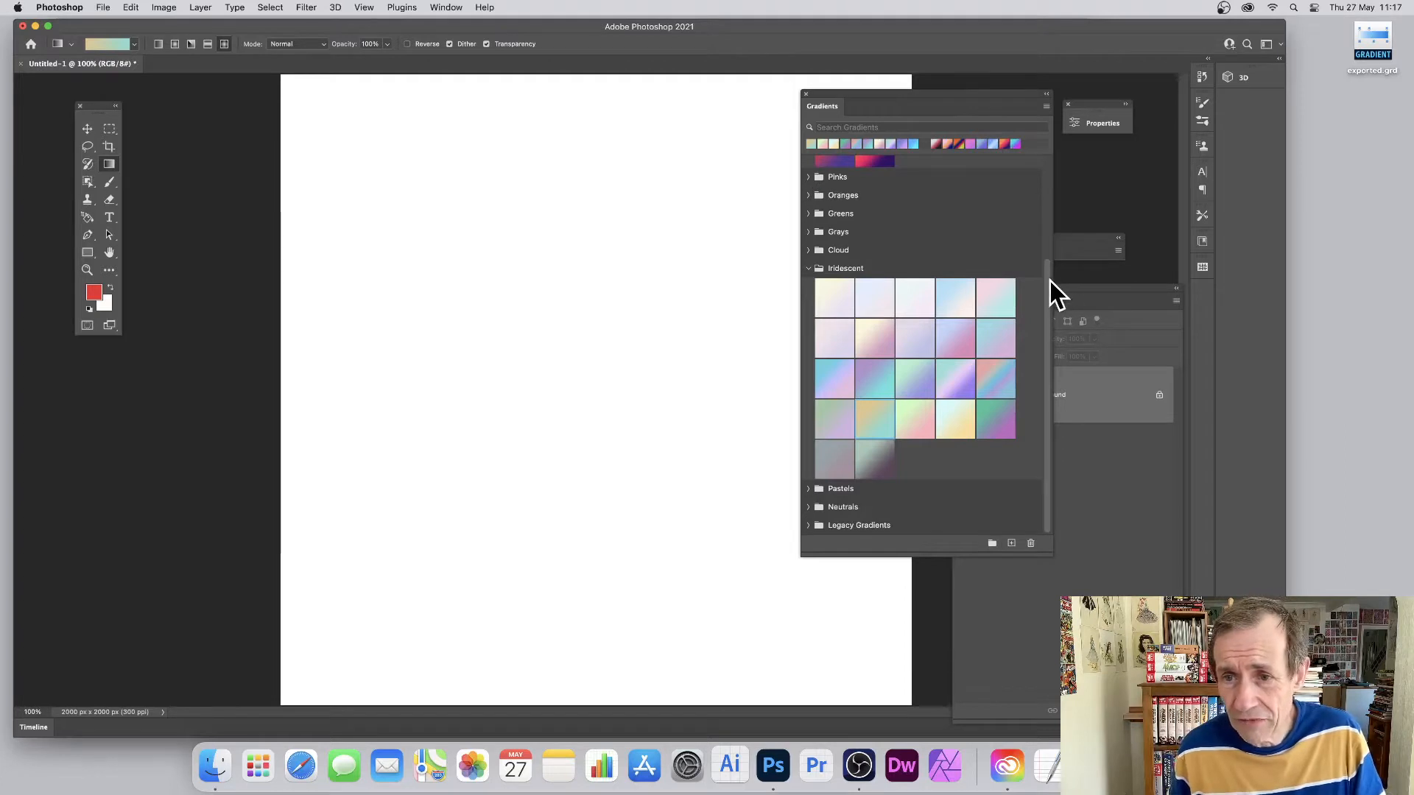
Create a gradient group named "My favourites" and move it above the Basics group
{"action": "left_click_drag", "start_coordinate": [1048, 280], "coordinate": [1045, 157]}
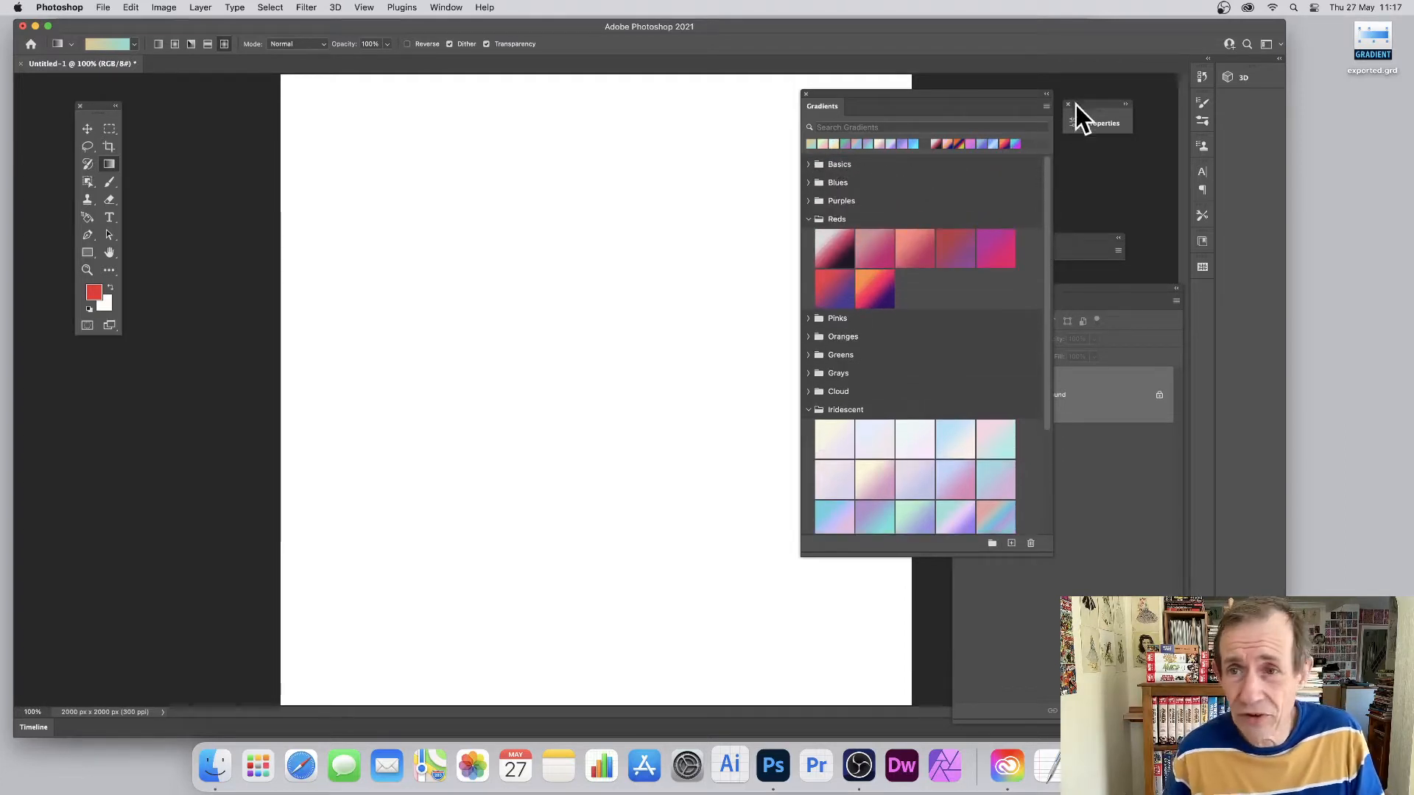
{"action": "left_click", "coordinate": [1046, 106]}
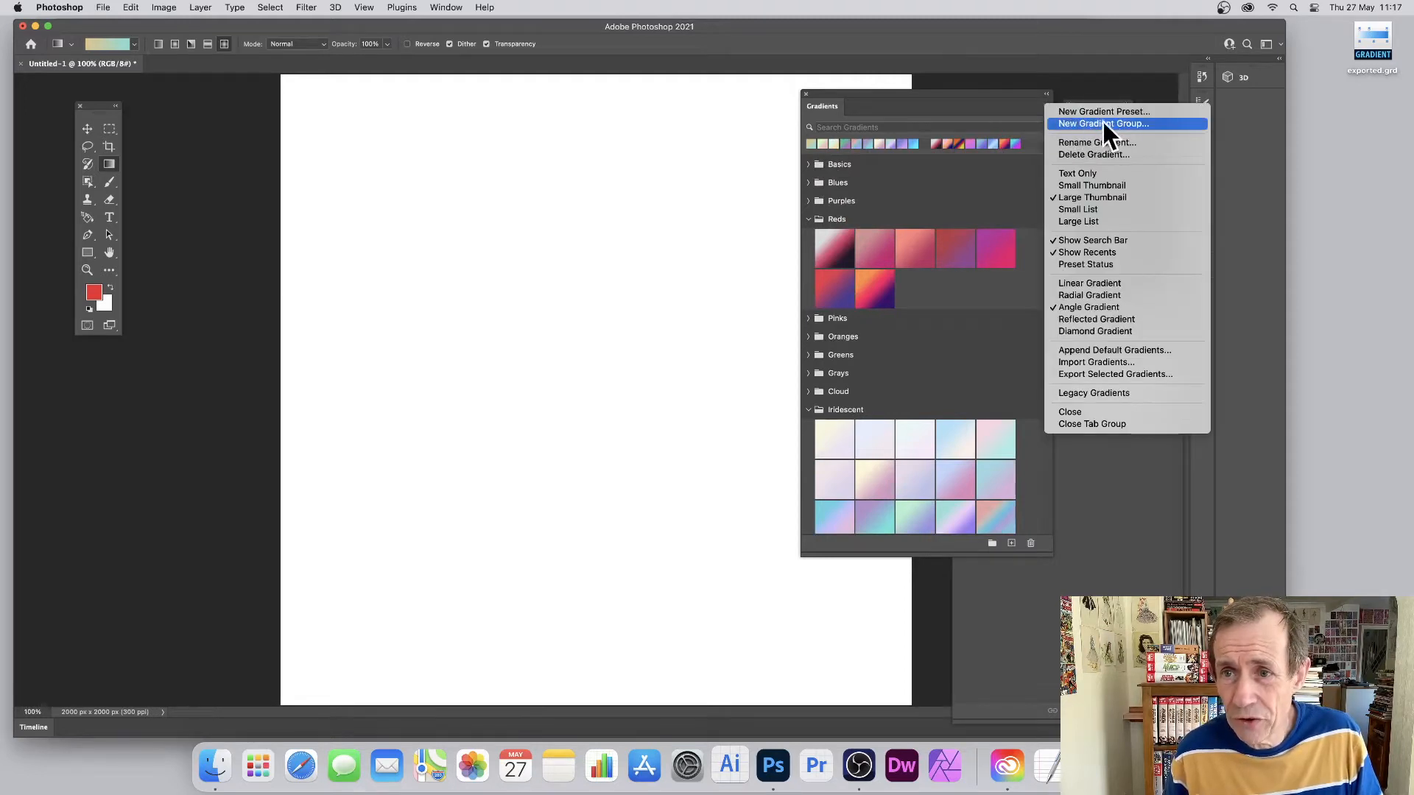
{"action": "left_click", "coordinate": [1107, 123]}
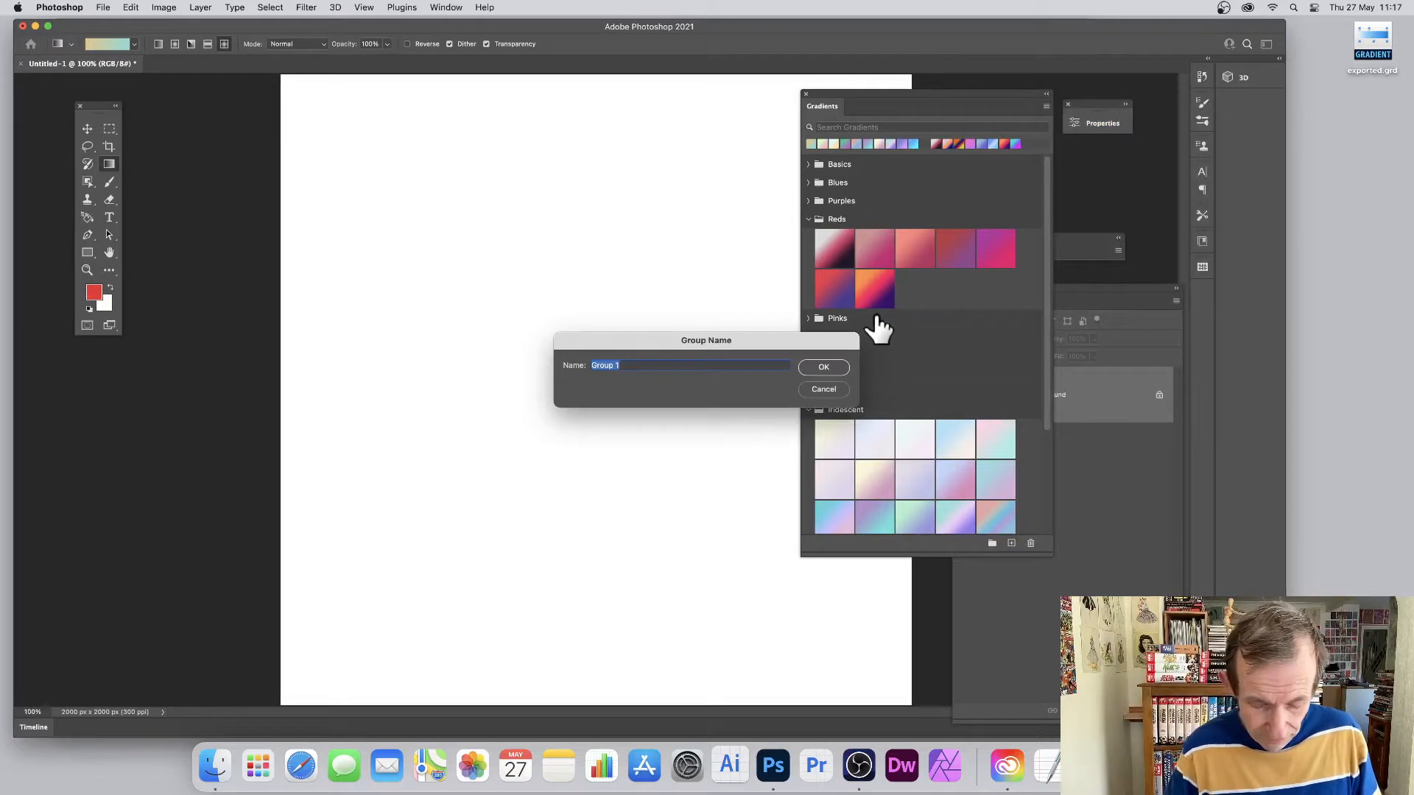
{"action": "type", "text": "My favourites"}
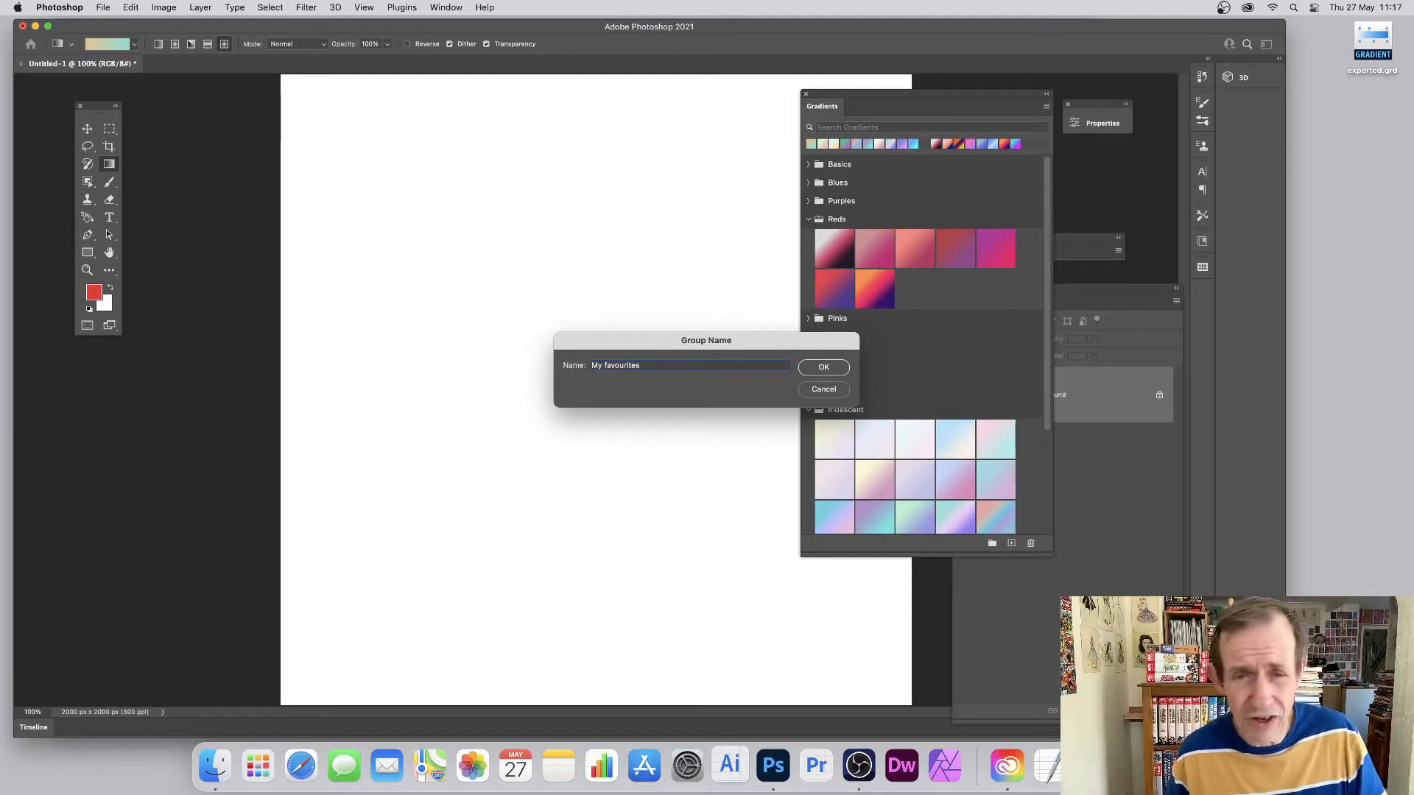
{"action": "key", "text": "Return"}
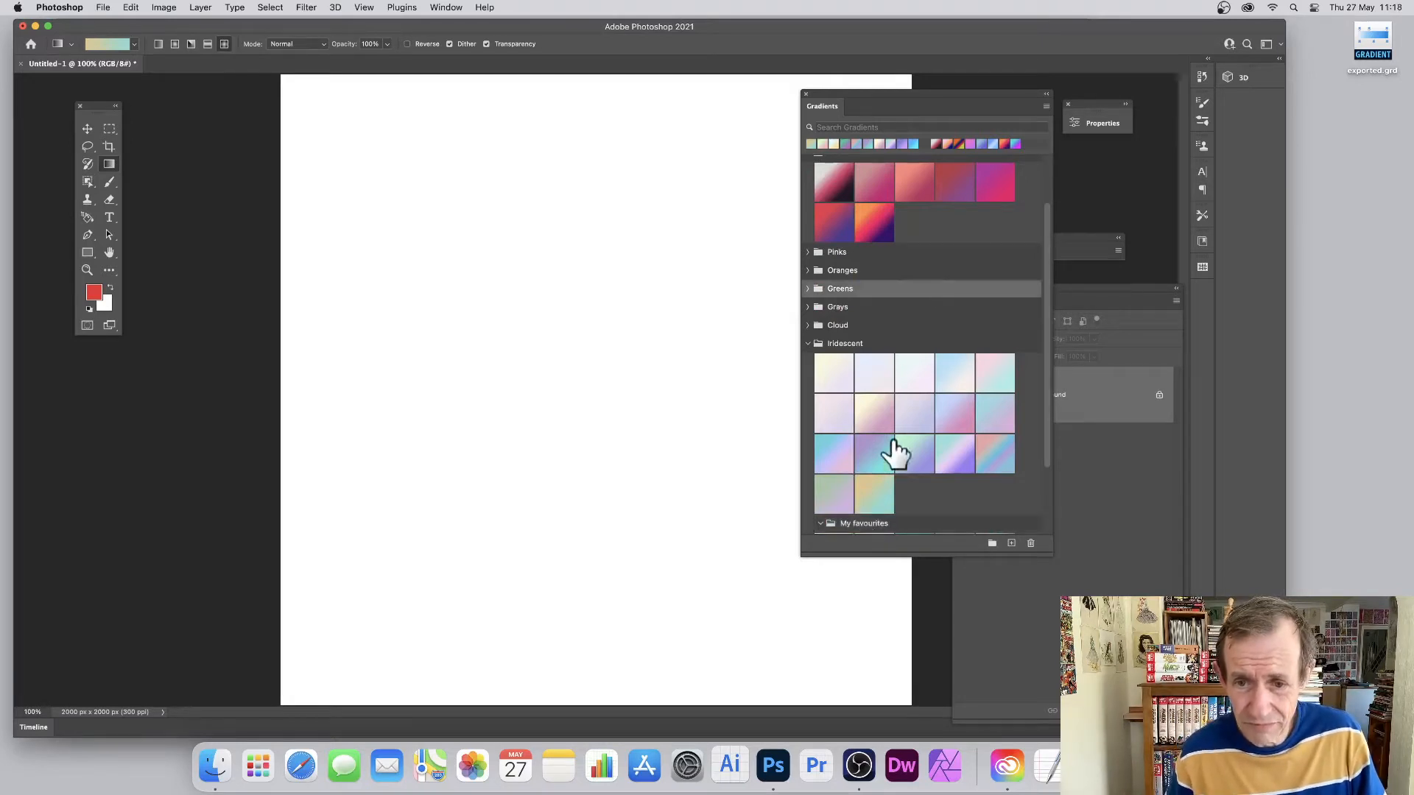
{"action": "left_click_drag", "start_coordinate": [842, 527], "coordinate": [890, 153]}
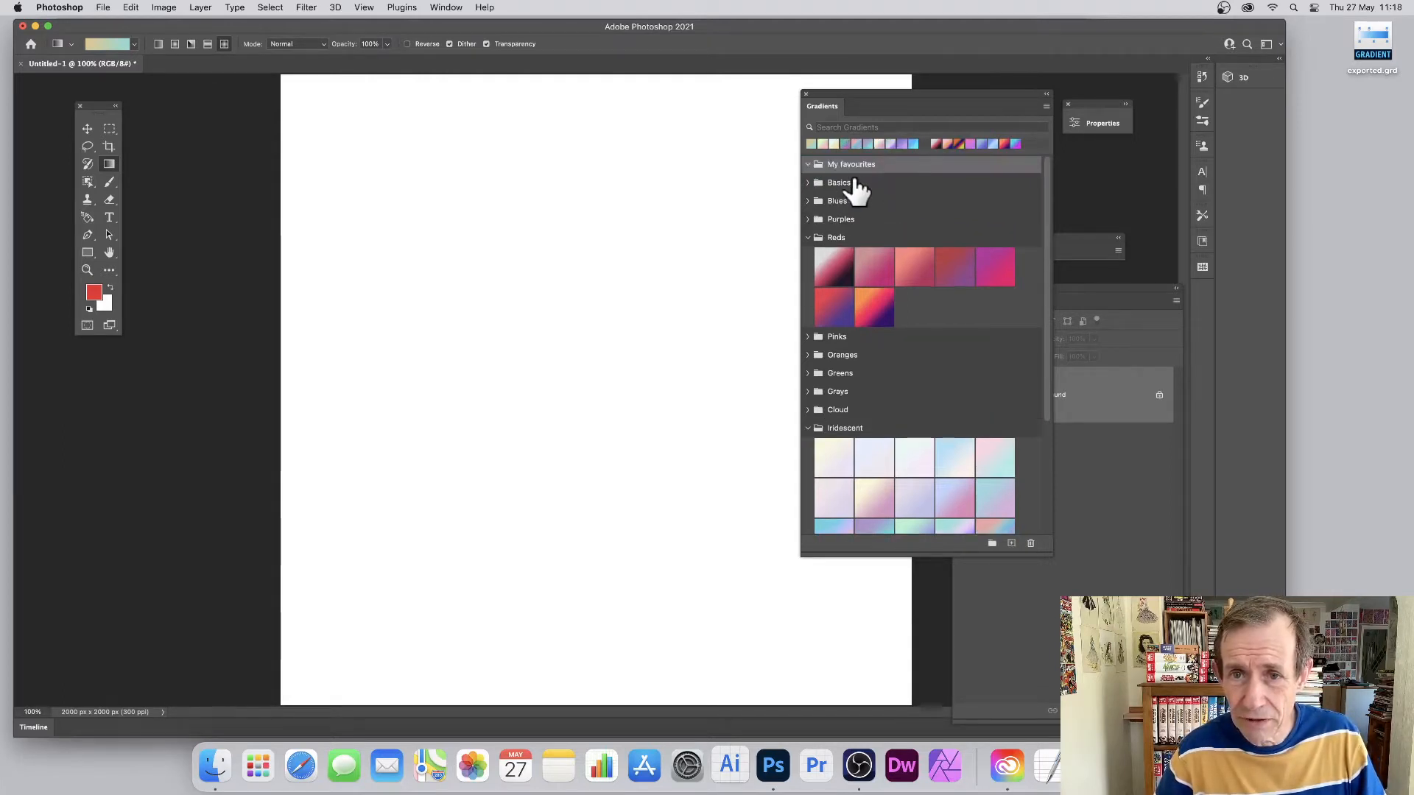
Move the Black, White gradient from the Basics group into the My favourites group
{"action": "left_click", "coordinate": [809, 183]}
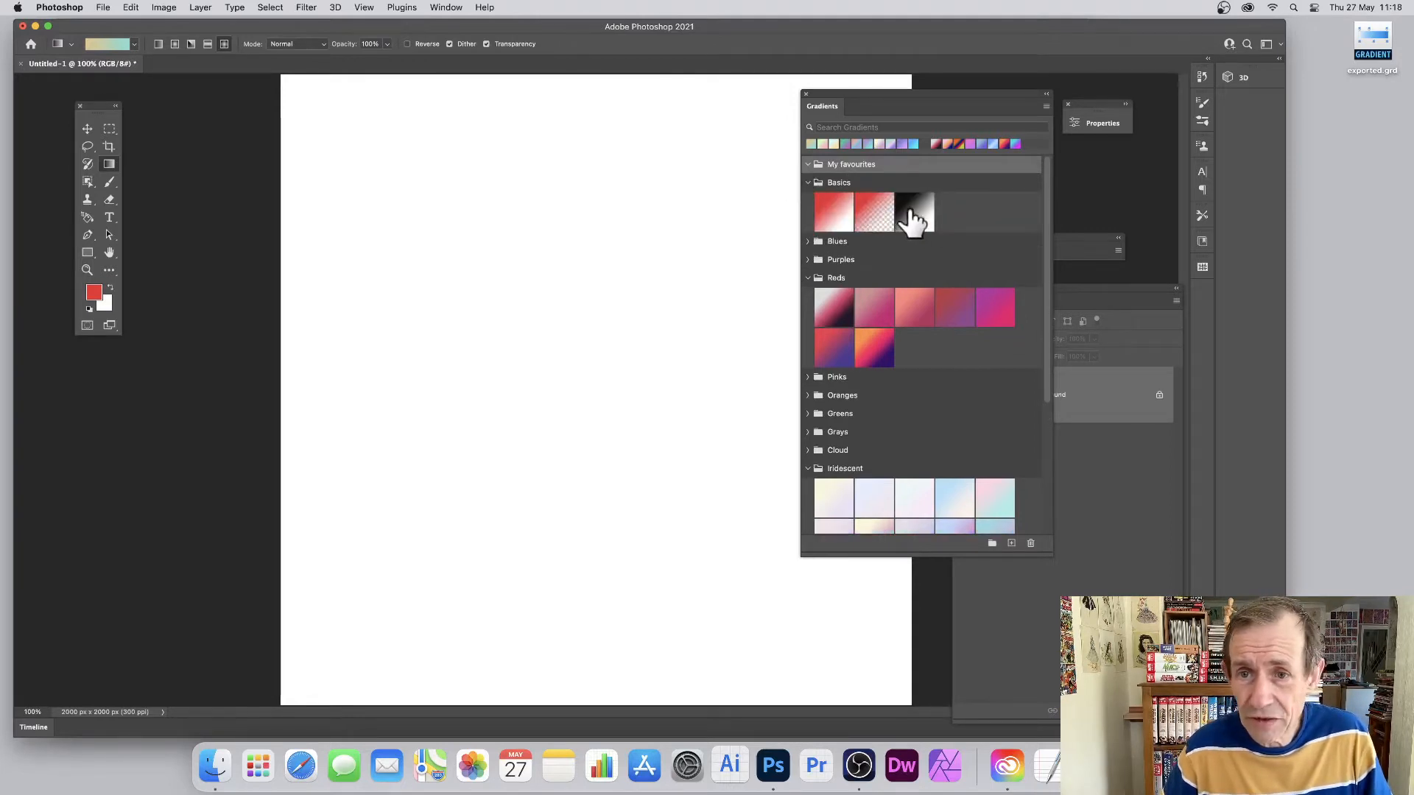
{"action": "left_click", "coordinate": [912, 212]}
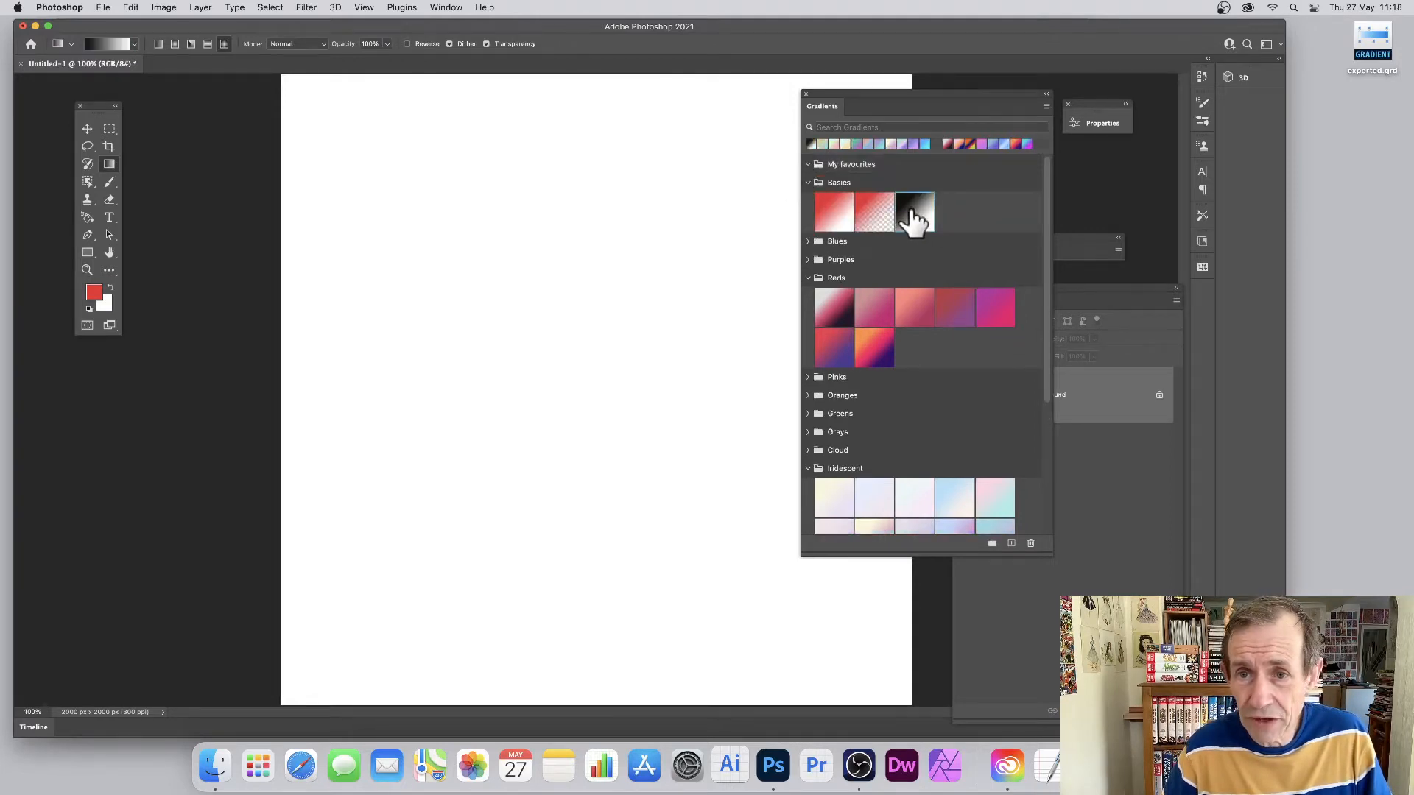
{"action": "left_click", "coordinate": [1046, 107]}
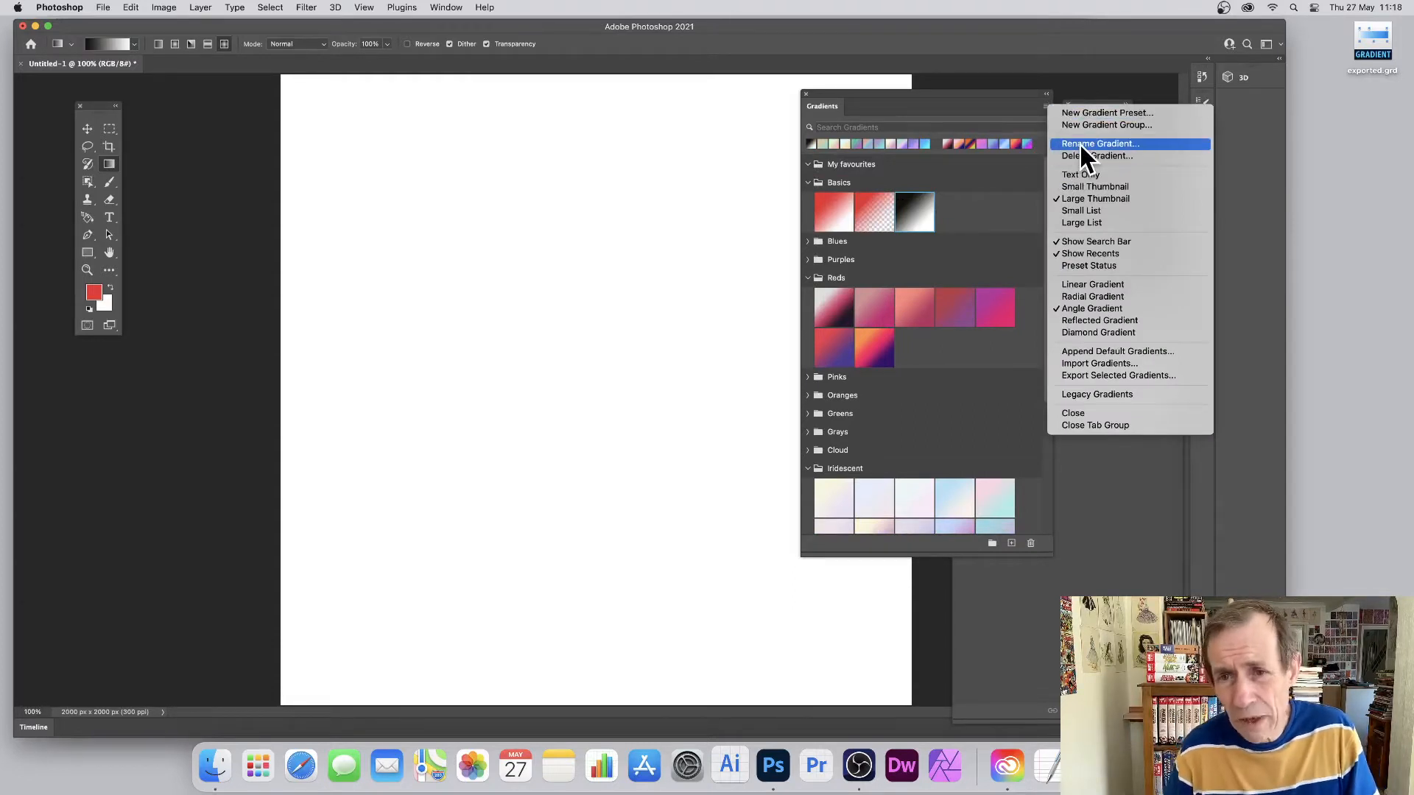
{"action": "right_click", "coordinate": [908, 219]}
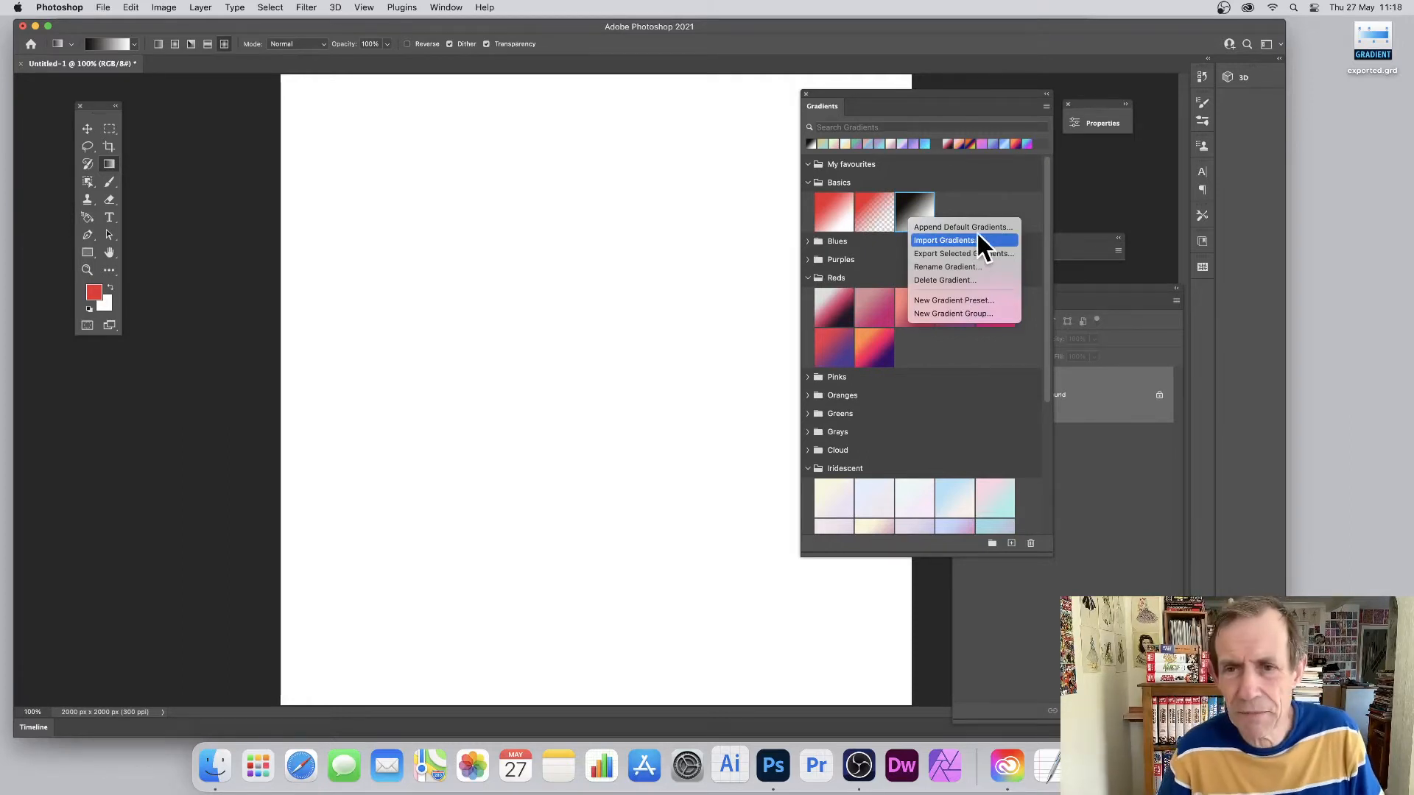
{"action": "left_click", "coordinate": [970, 177]}
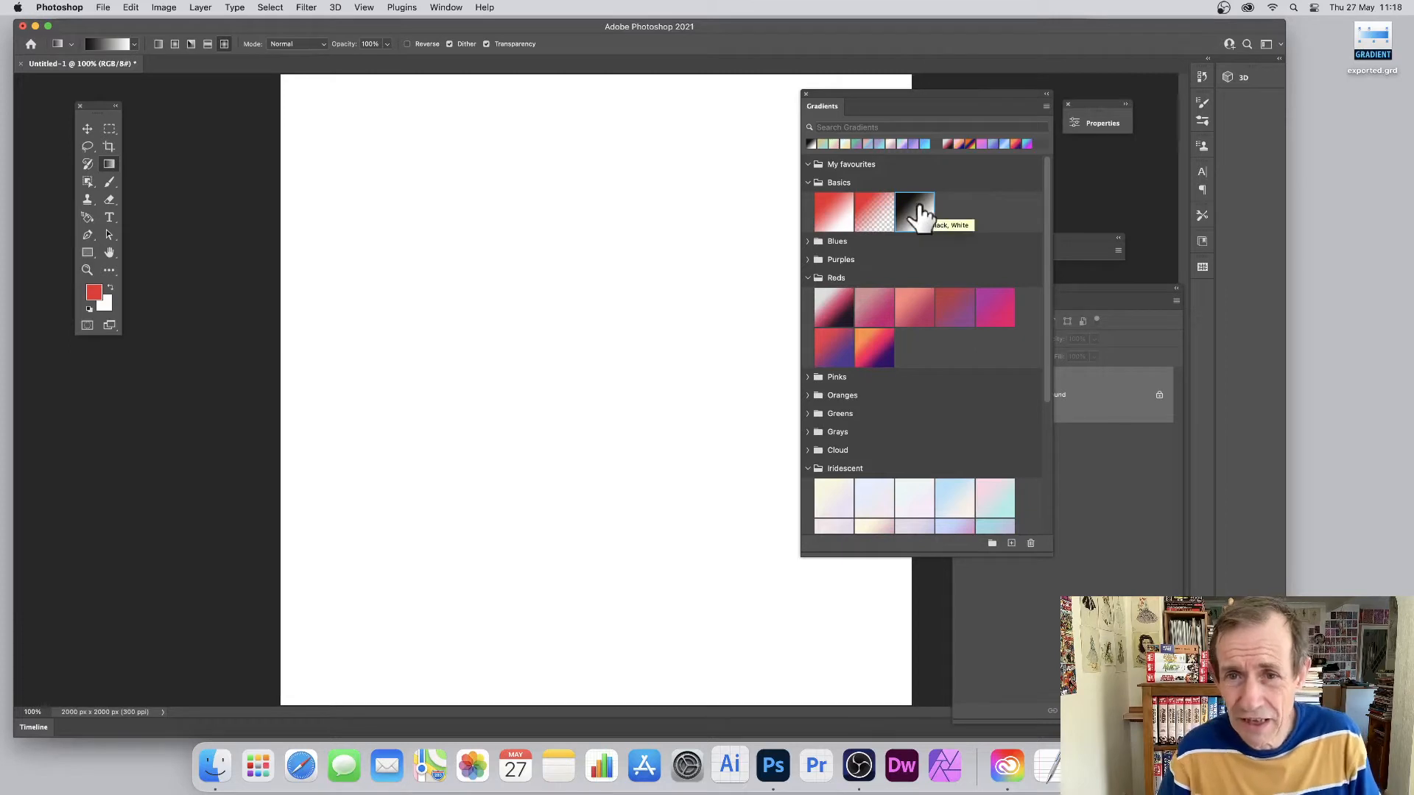
{"action": "left_click_drag", "start_coordinate": [924, 213], "coordinate": [863, 168]}
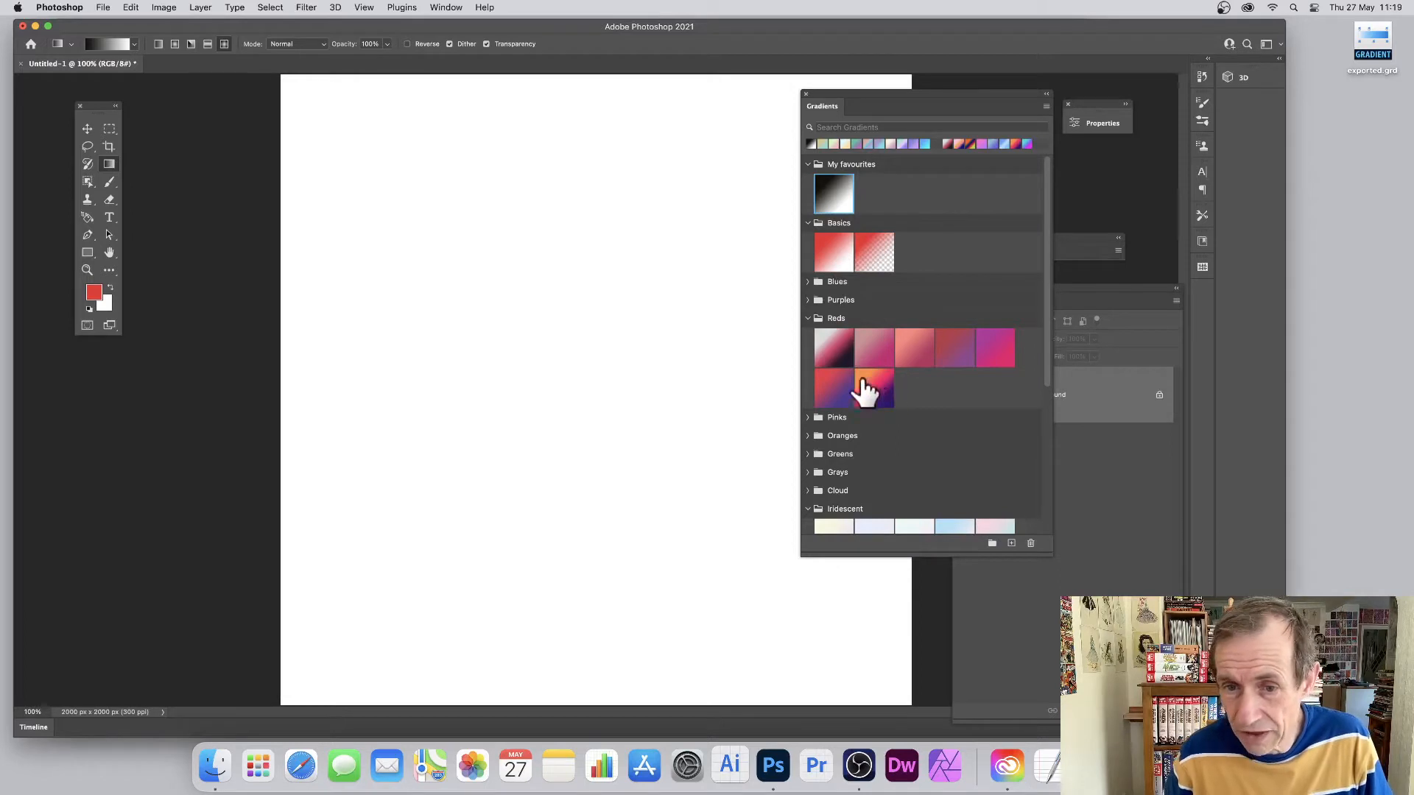
Move a pale pink preset from Pinks, and the orange-to-navy and purple-to-crimson presets from Reds, into My favourites in that order
{"action": "mouse_move", "coordinate": [883, 400]}
{"action": "left_mouse_down"}
{"action": "mouse_move", "coordinate": [882, 188]}
{"action": "mouse_move", "coordinate": [874, 388]}
{"action": "left_mouse_up"}
{"action": "left_click", "coordinate": [1047, 109]}
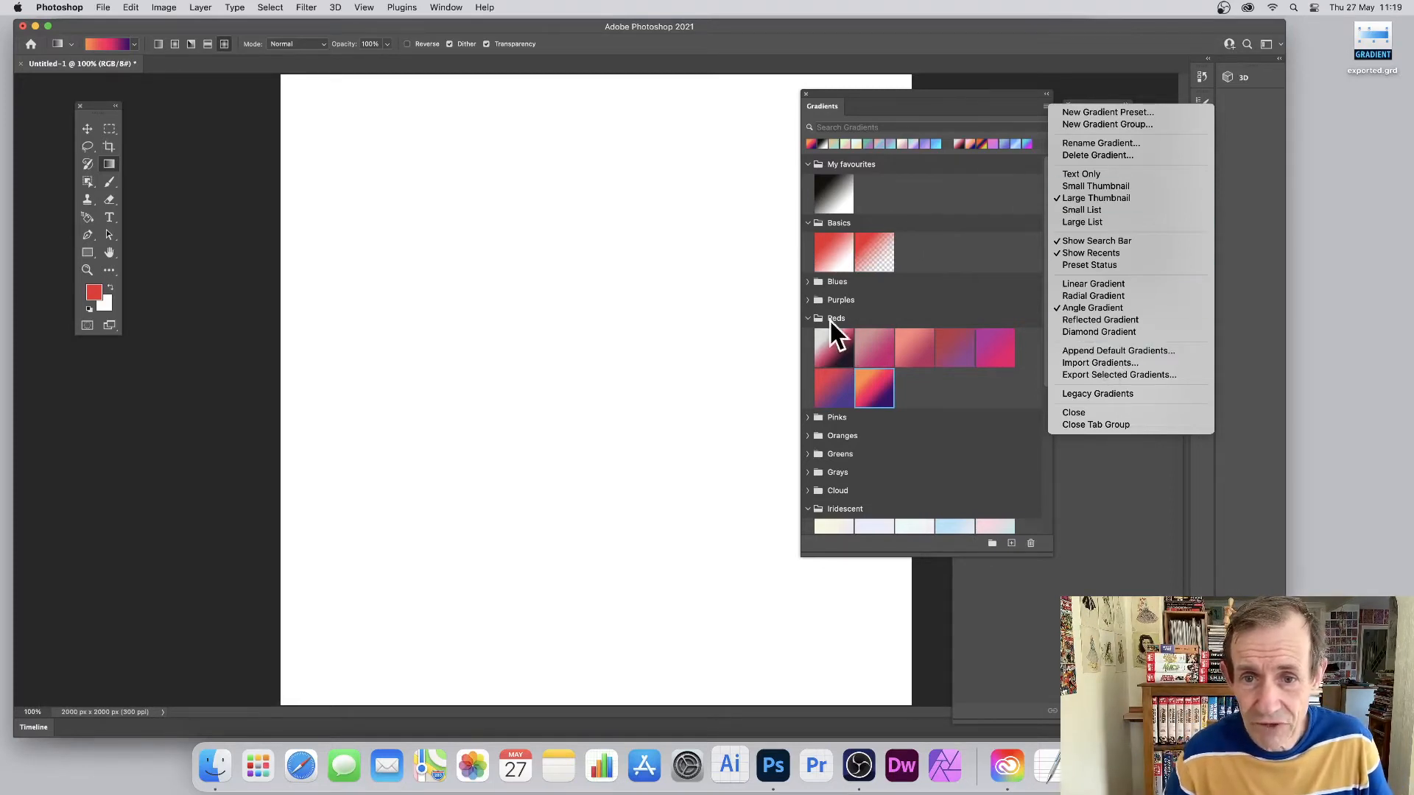
{"action": "left_click", "coordinate": [845, 350]}
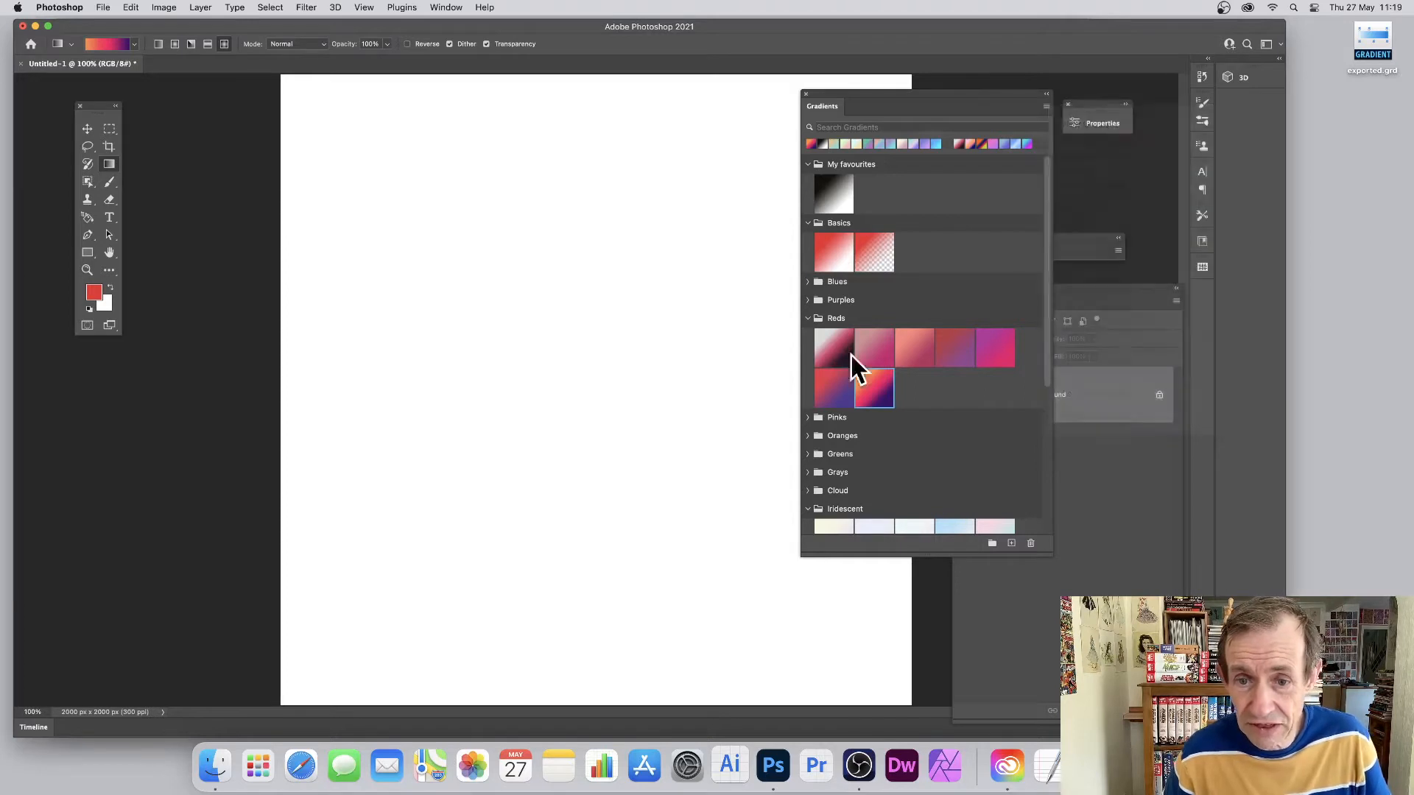
{"action": "left_click", "coordinate": [807, 417]}
{"action": "left_click_drag", "start_coordinate": [874, 441], "coordinate": [868, 192]}
{"action": "left_click_drag", "start_coordinate": [874, 389], "coordinate": [915, 187]}
{"action": "left_click_drag", "start_coordinate": [998, 363], "coordinate": [958, 195]}
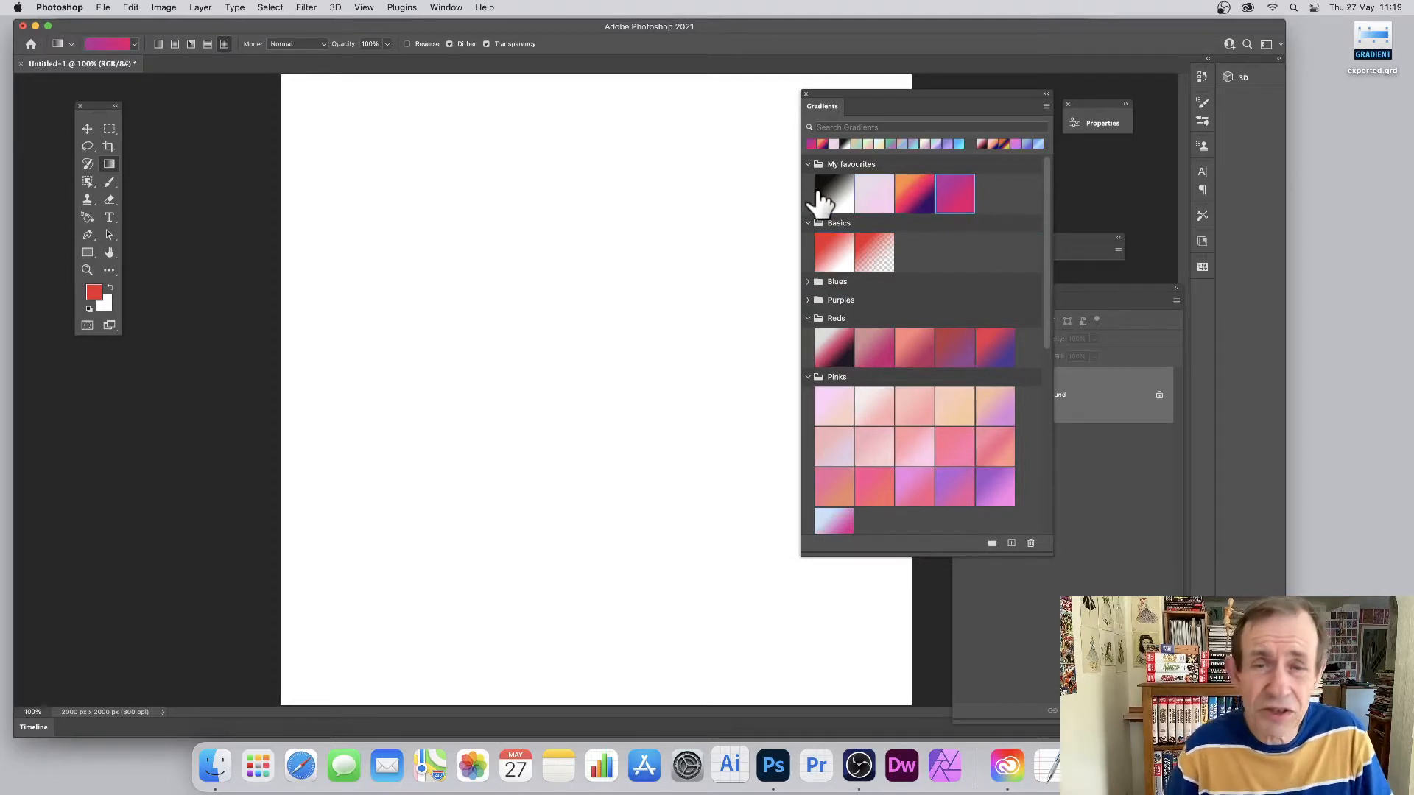
Reorder My favourites with purple-to-crimson first and black-to-white last, and collapse the Basics, Reds, Pinks and Iridescent groups
{"action": "left_click_drag", "start_coordinate": [956, 195], "coordinate": [1013, 204]}
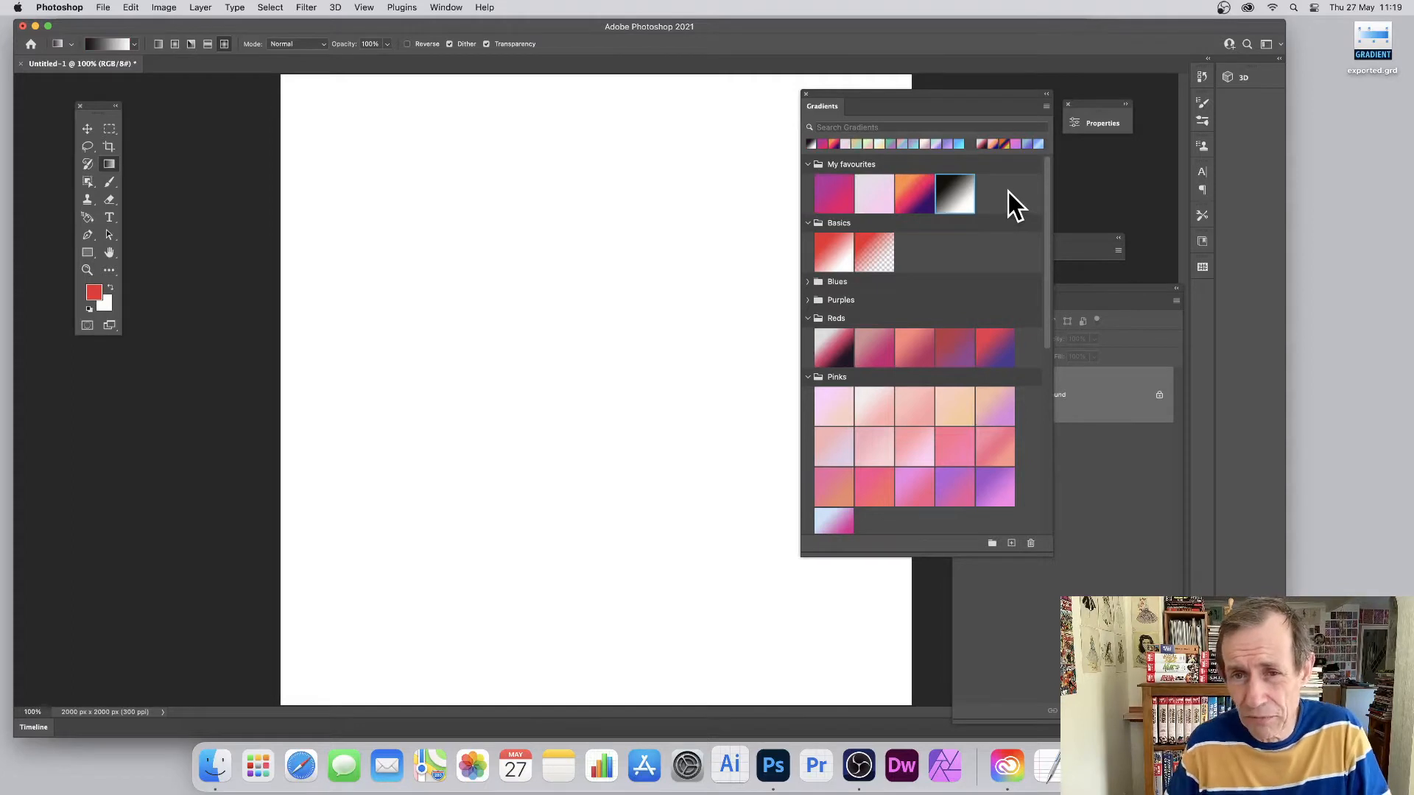
{"action": "left_click", "coordinate": [809, 223]}
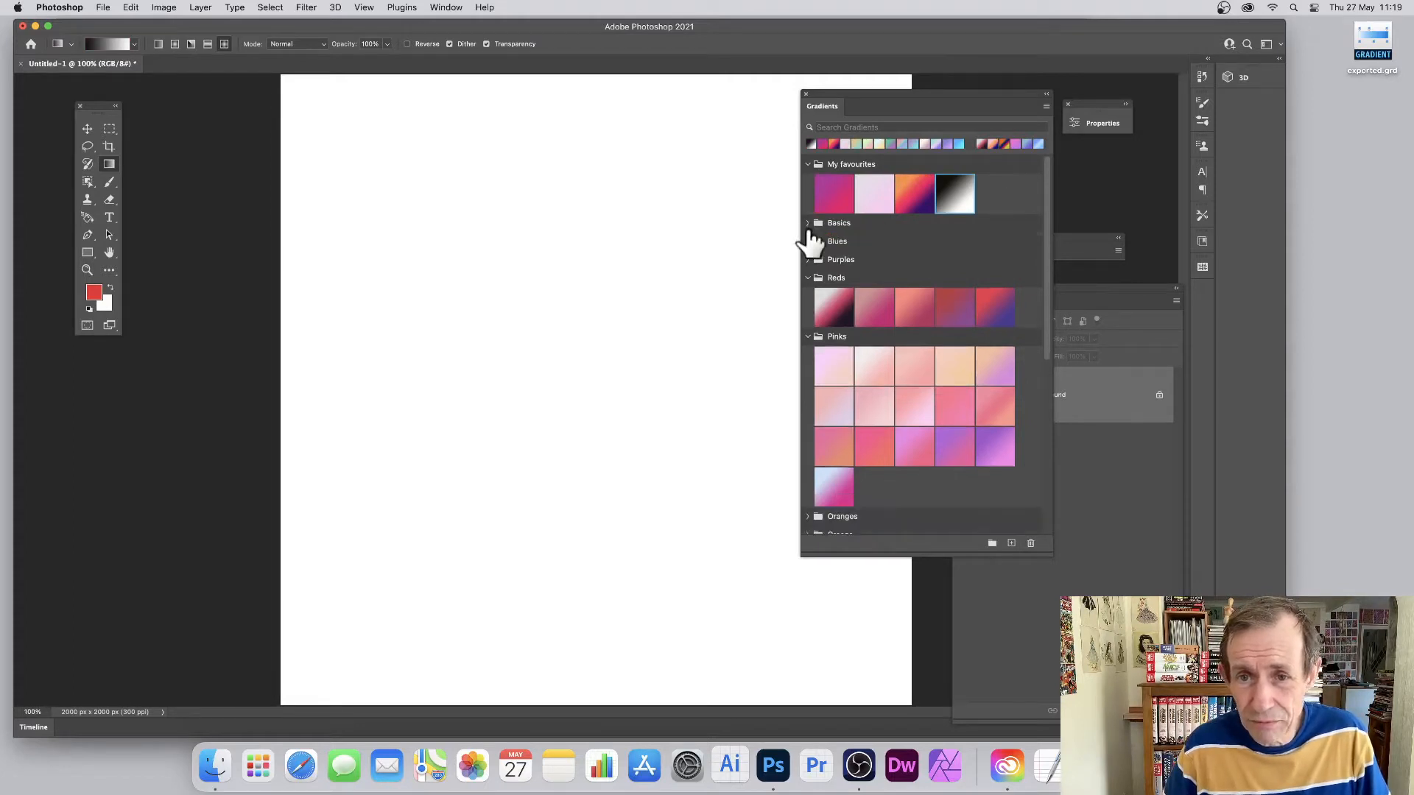
{"action": "left_click", "coordinate": [811, 279]}
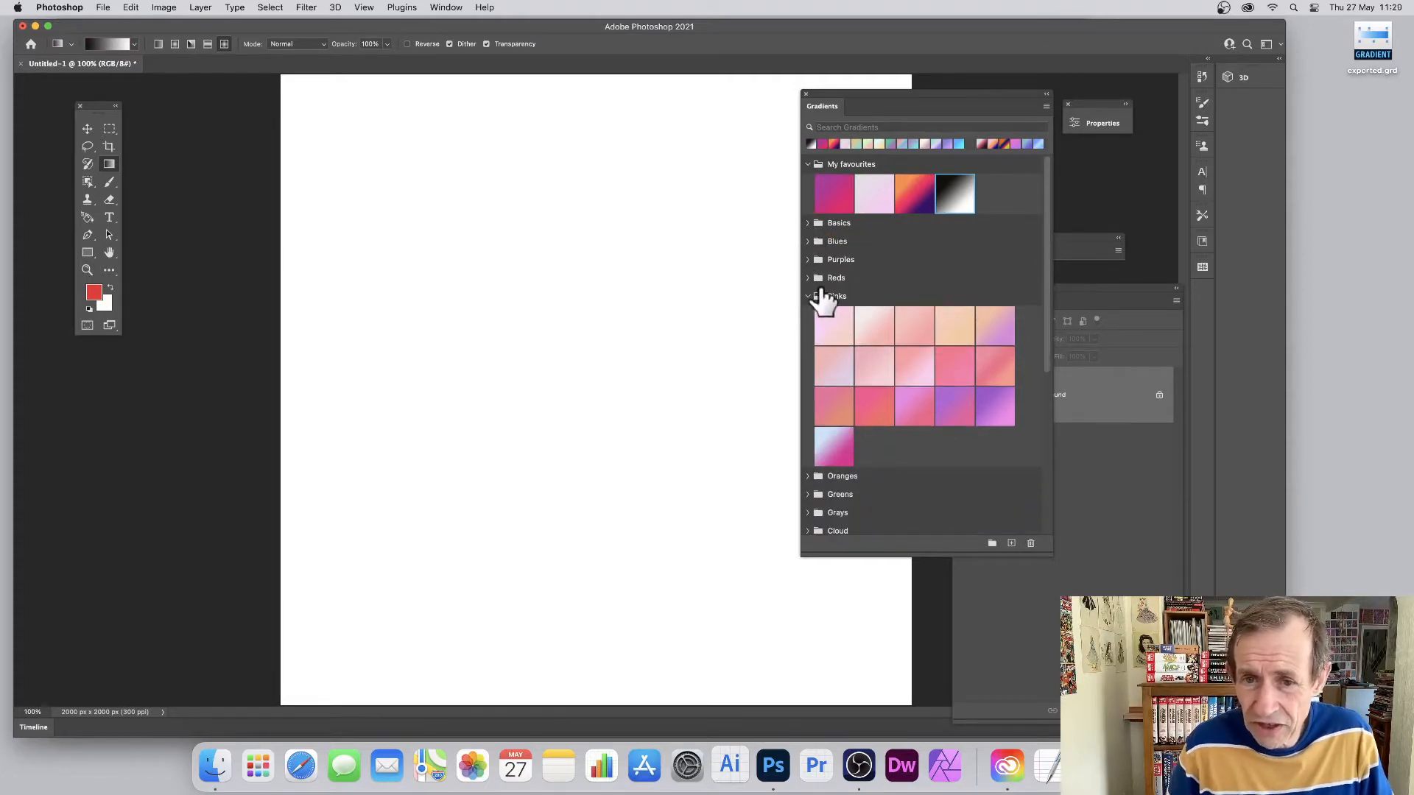
{"action": "left_click", "coordinate": [810, 296]}
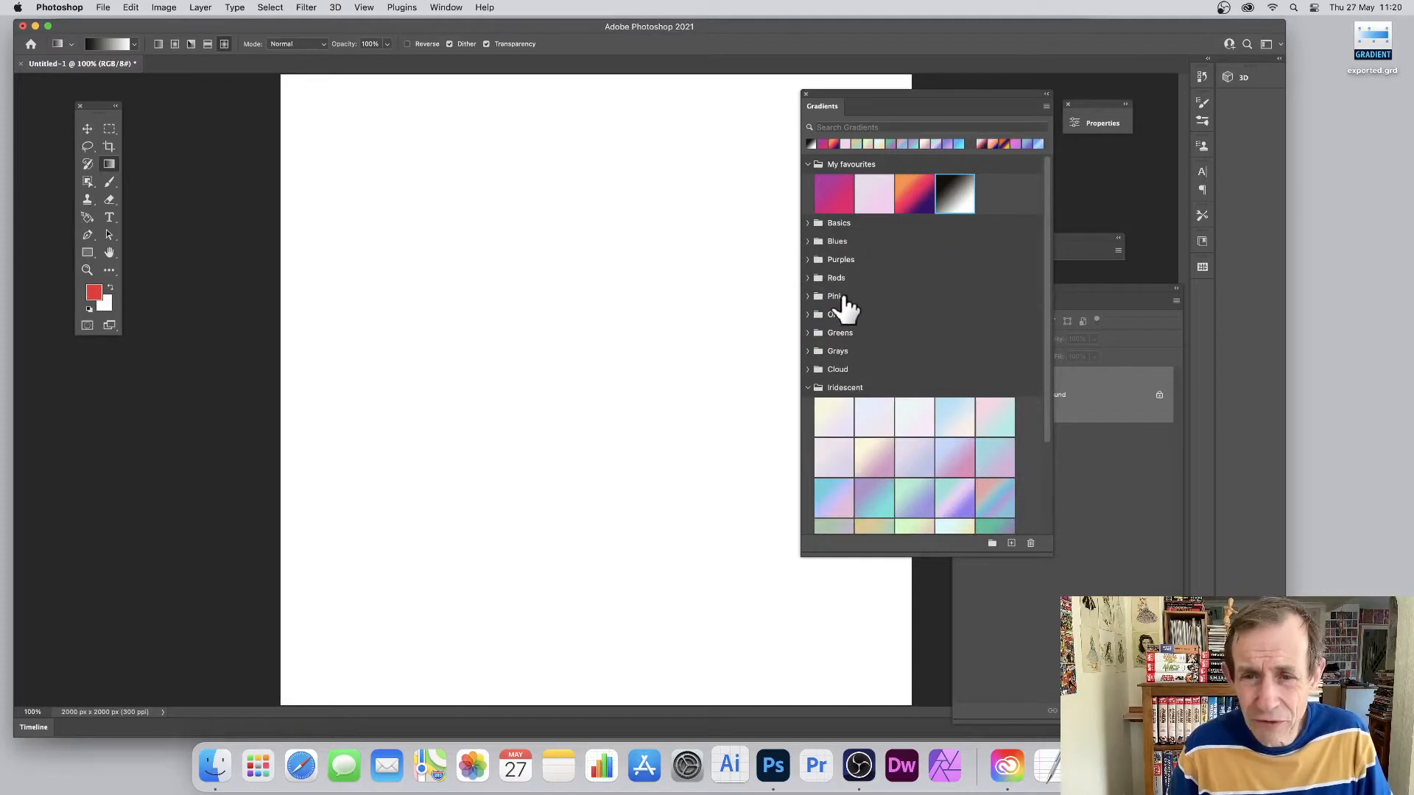
{"action": "left_click", "coordinate": [808, 388]}
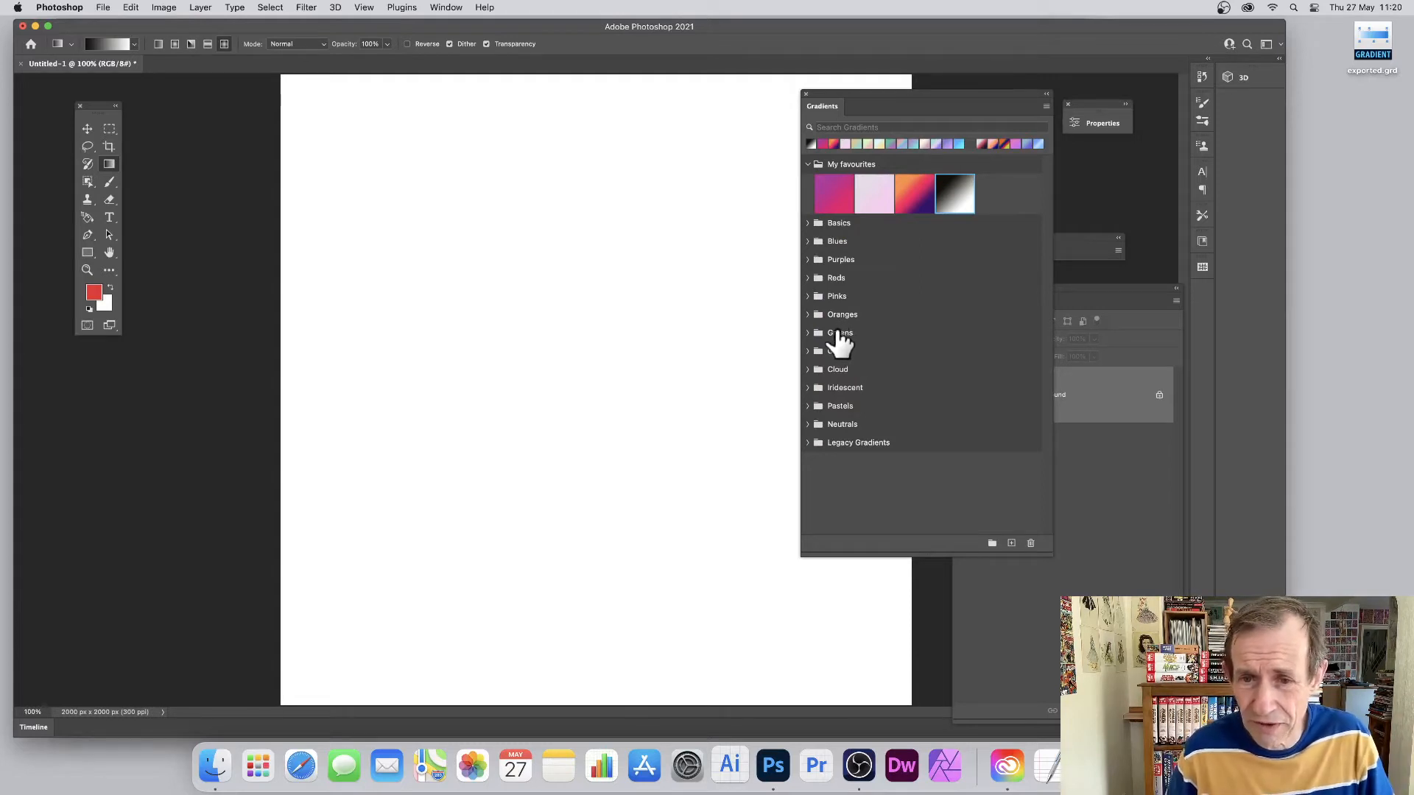
Move the Greens group between Pastels and Neutrals, and expand Legacy Gradients with its Color Harmonies 1 subgroup collapsed
{"action": "left_click", "coordinate": [840, 335]}
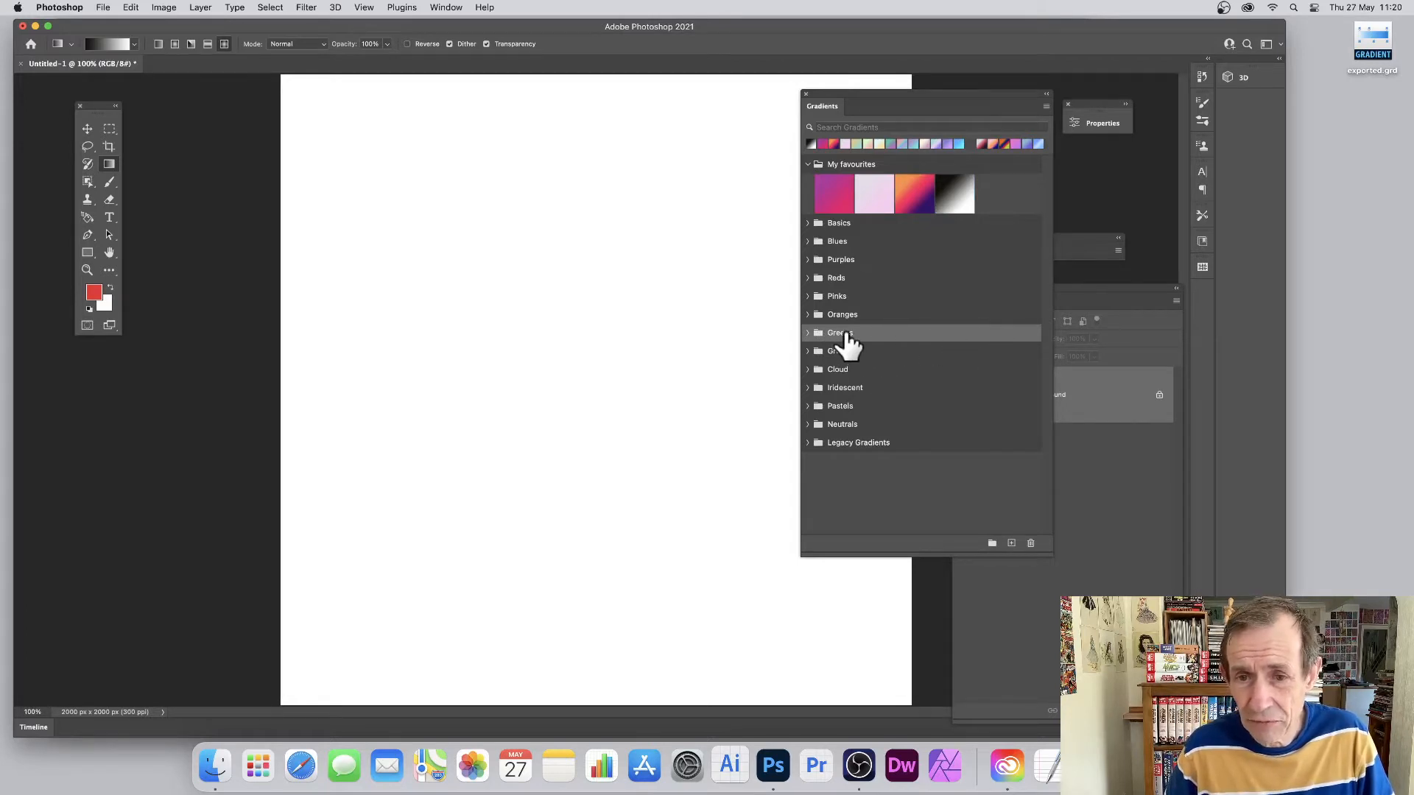
{"action": "left_click_drag", "start_coordinate": [846, 338], "coordinate": [846, 411]}
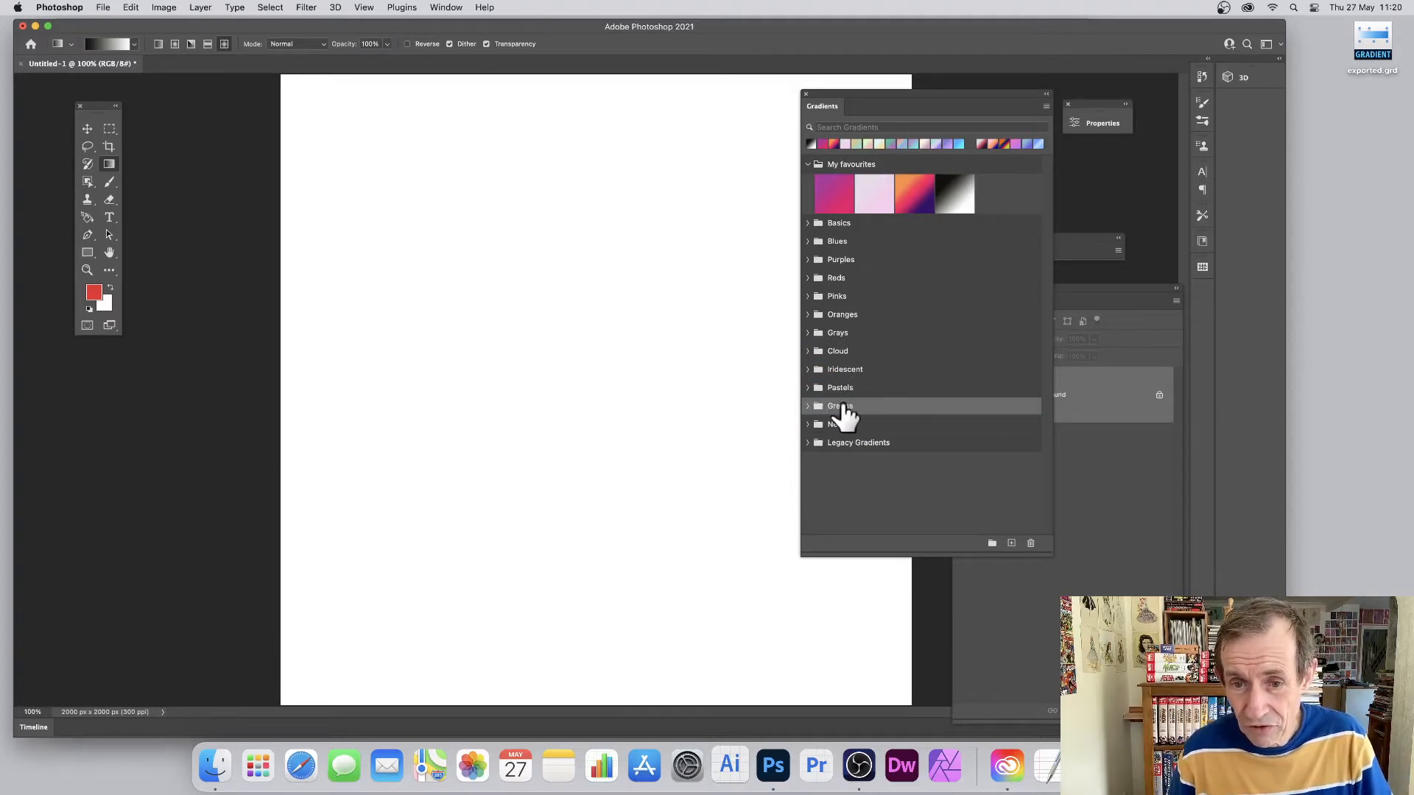
{"action": "mouse_move", "coordinate": [847, 413]}
{"action": "left_mouse_down"}
{"action": "mouse_move", "coordinate": [849, 385]}
{"action": "mouse_move", "coordinate": [855, 401]}
{"action": "left_mouse_up"}
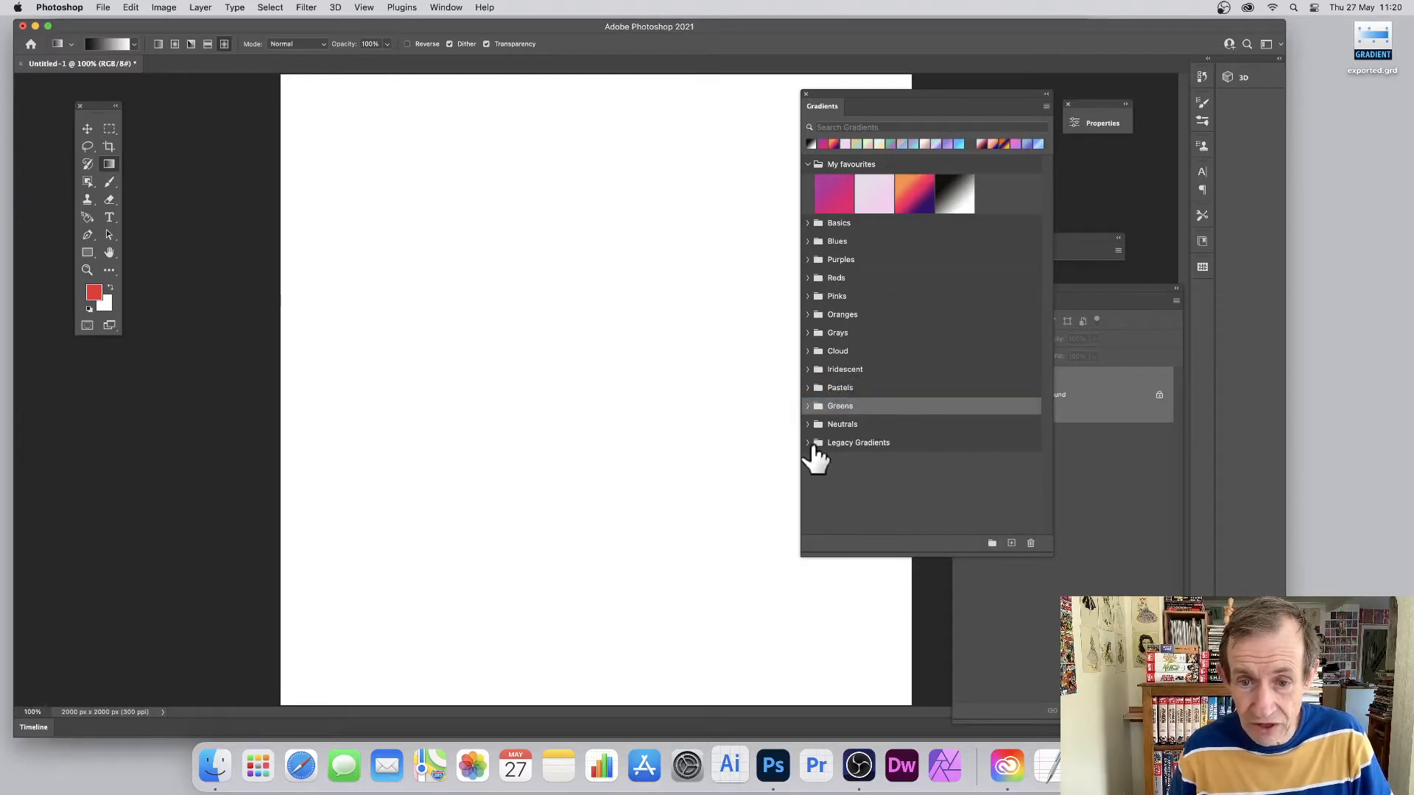
{"action": "left_click", "coordinate": [807, 442]}
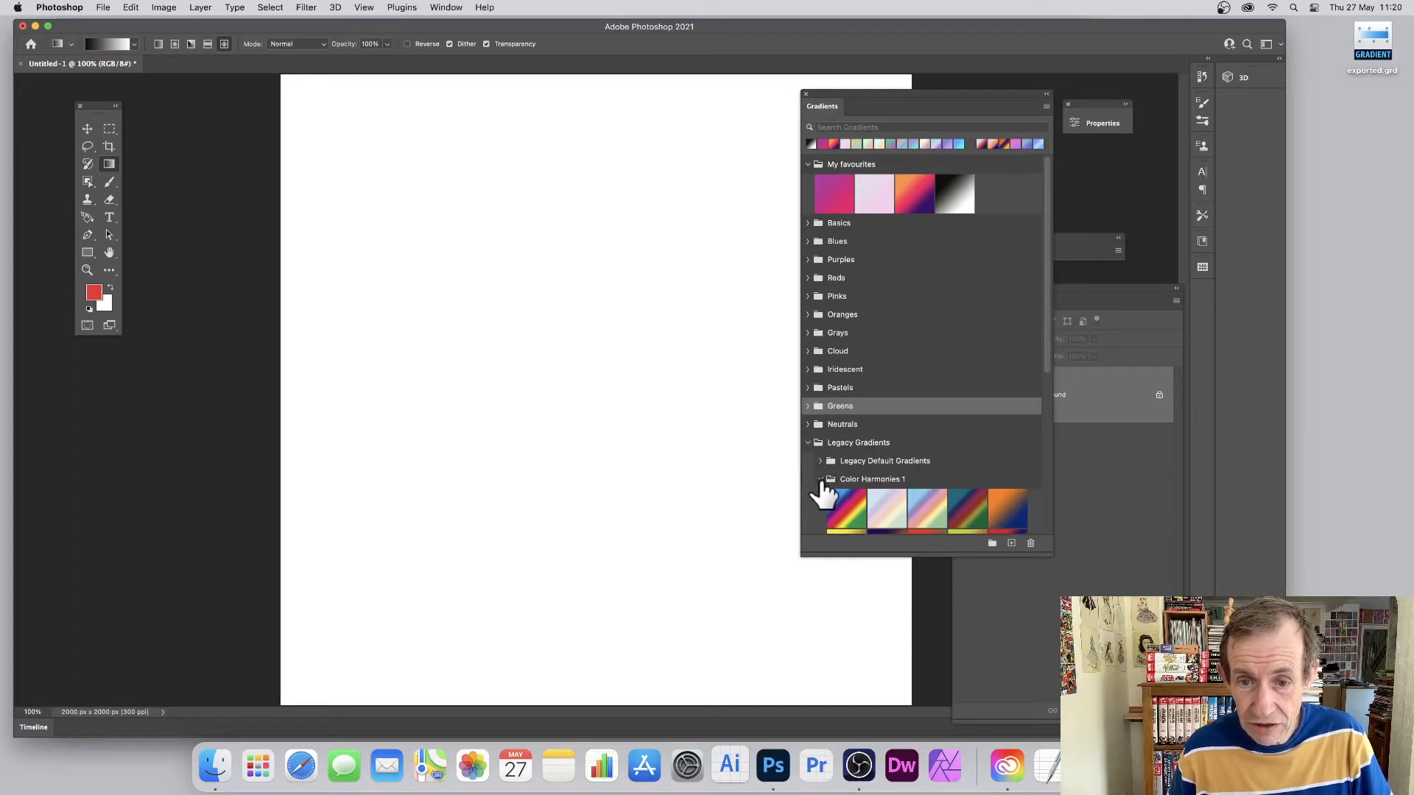
{"action": "left_click", "coordinate": [820, 479]}
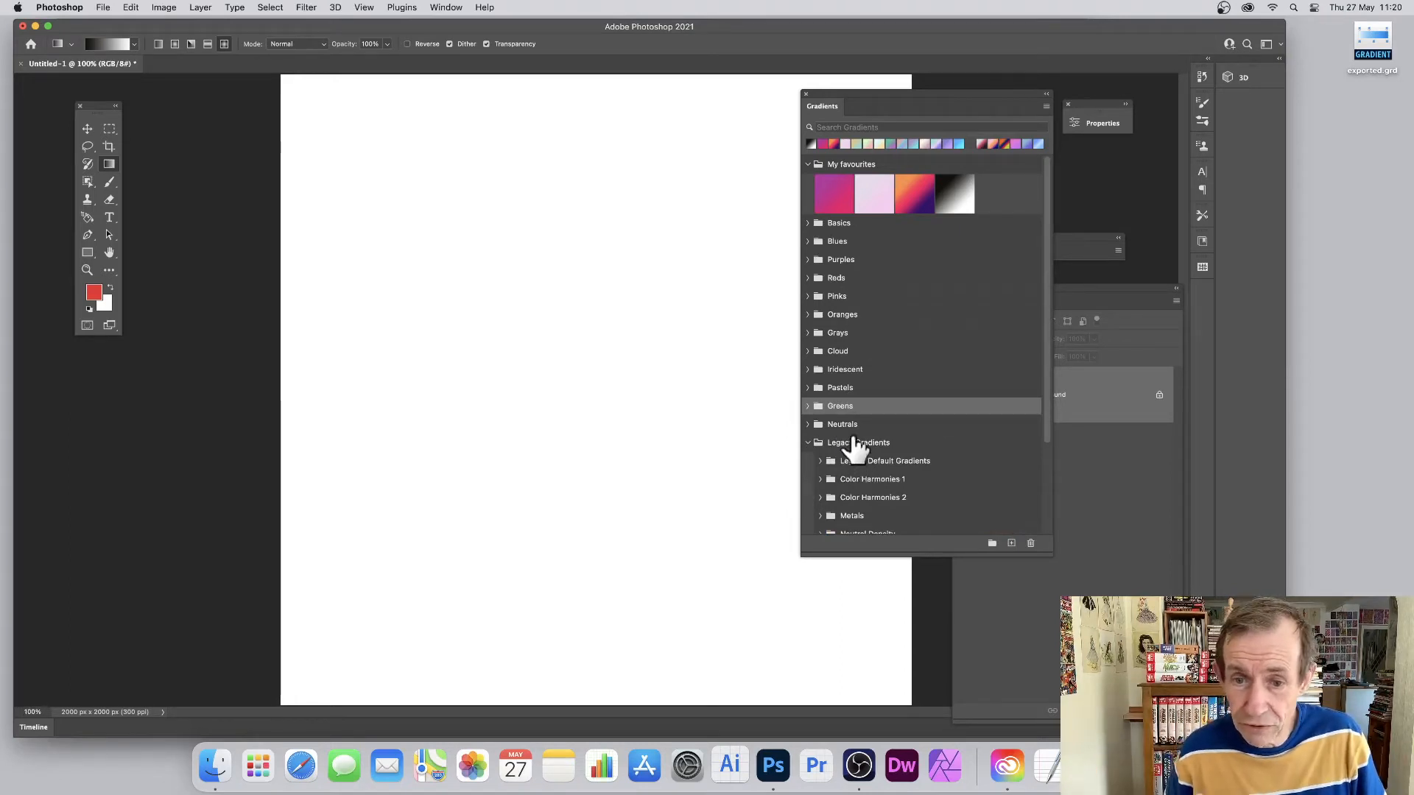
Nest the Pastels group inside the expanded Greens group, and move it back out directly above Greens
{"action": "left_click", "coordinate": [810, 409]}
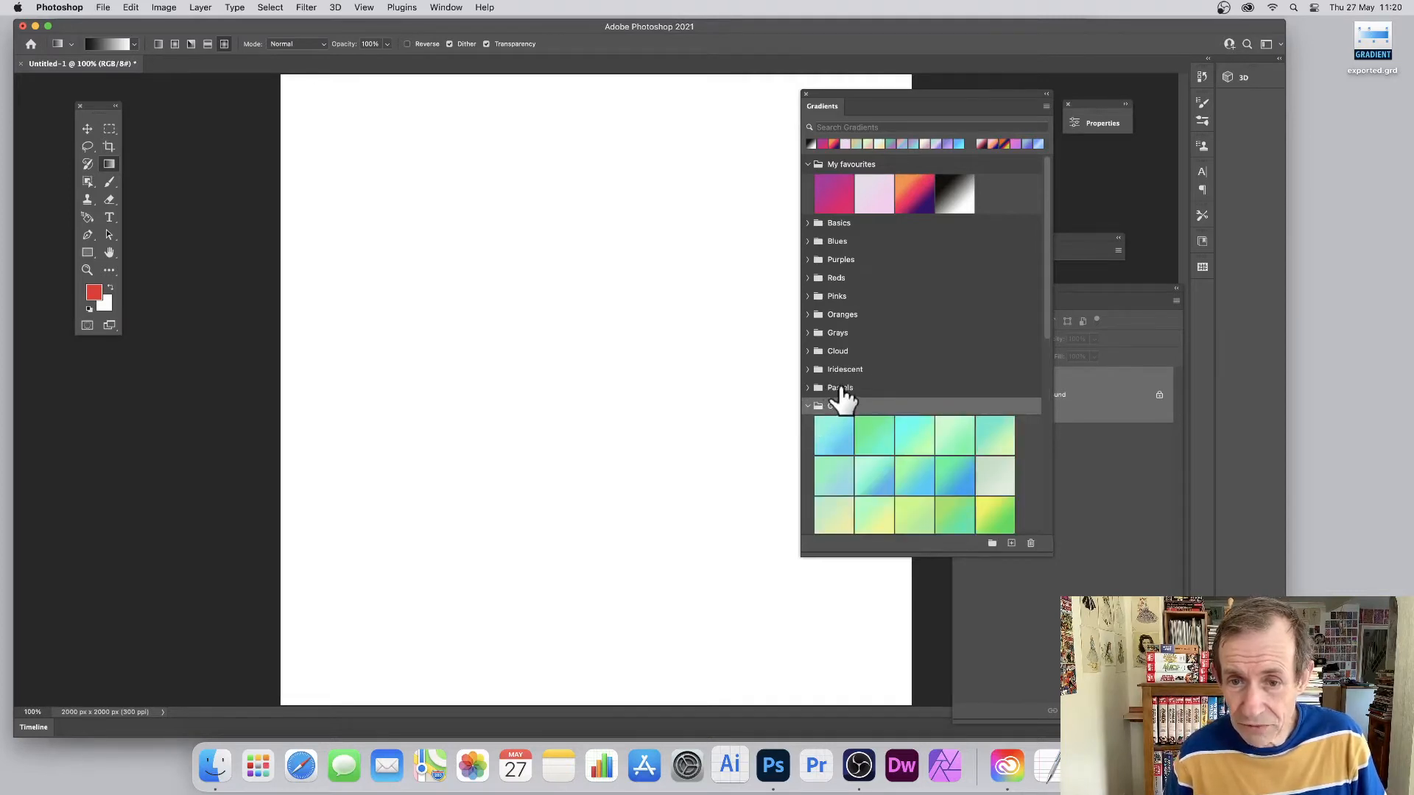
{"action": "left_click_drag", "start_coordinate": [832, 397], "coordinate": [861, 413]}
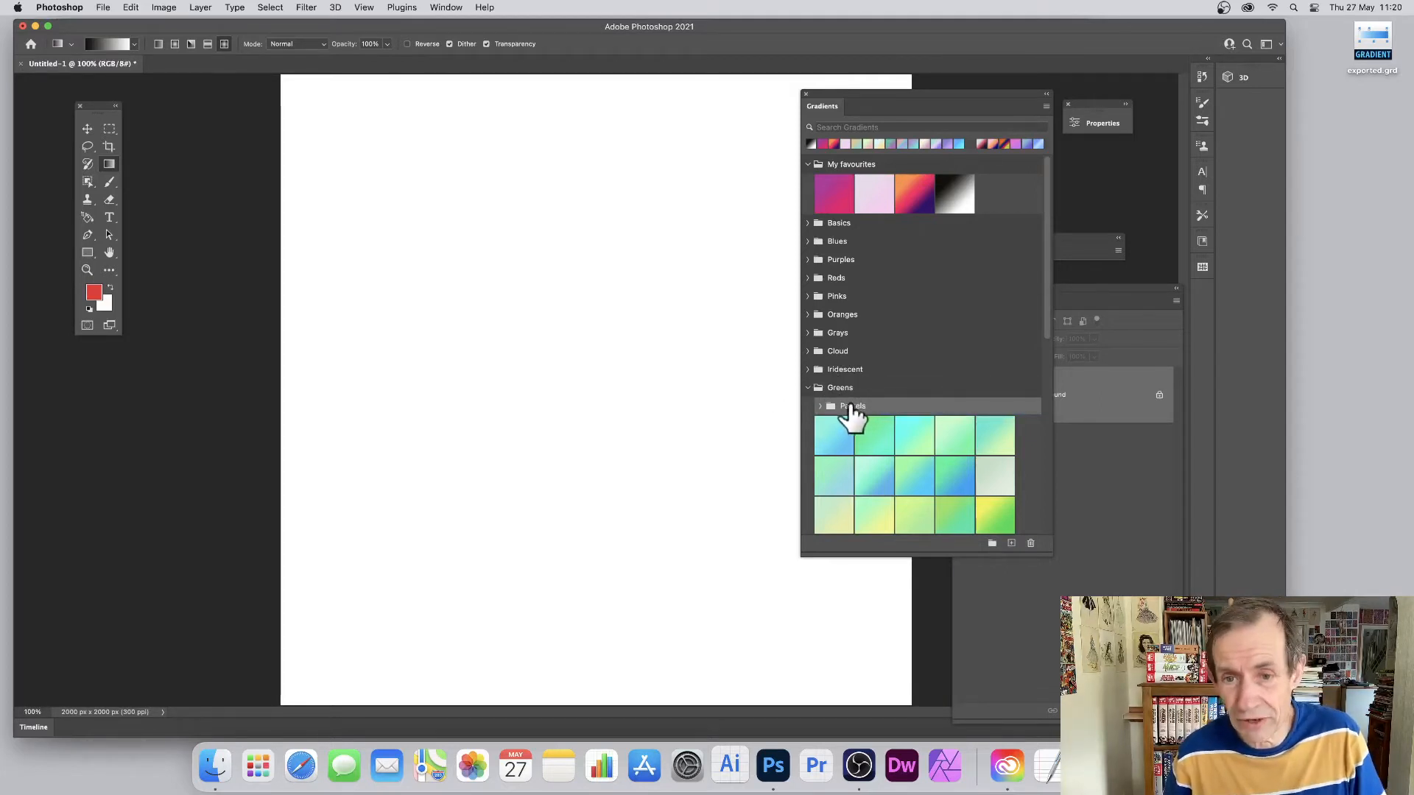
{"action": "left_click_drag", "start_coordinate": [852, 406], "coordinate": [840, 371]}
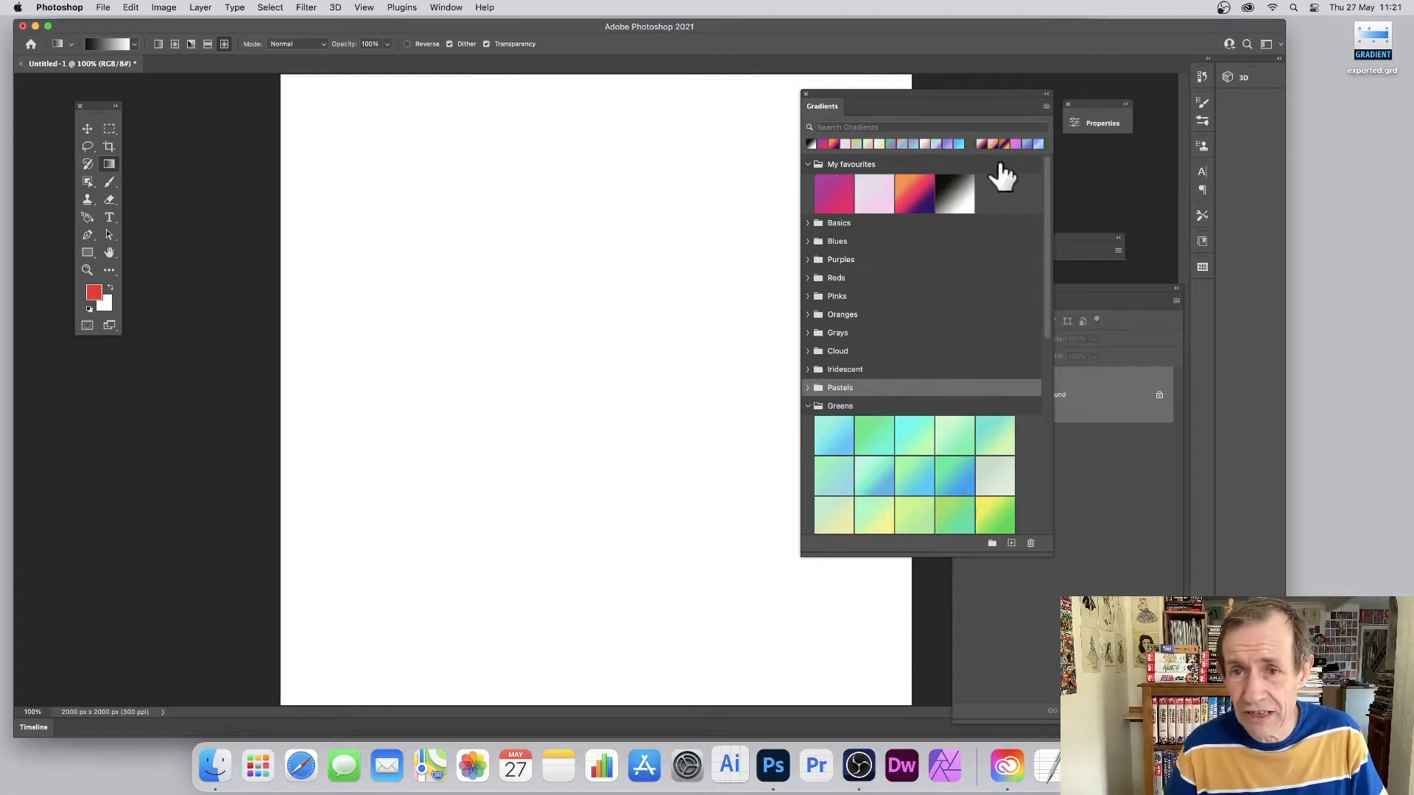
Select the cyan-to-green gradient preset in the first row of the Greens group
{"action": "right_click", "coordinate": [915, 484]}
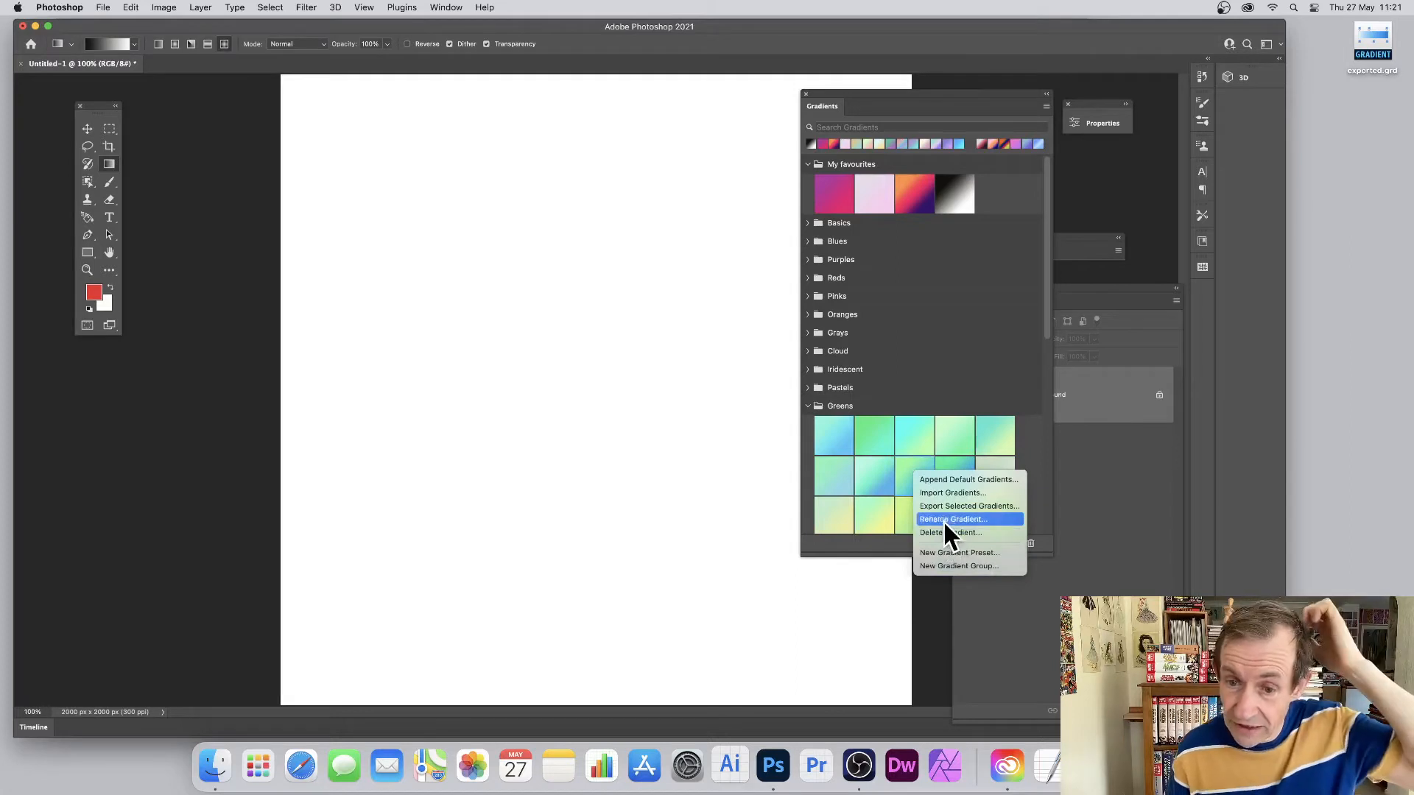
{"action": "left_click", "coordinate": [910, 446]}
{"action": "left_click", "coordinate": [917, 444]}
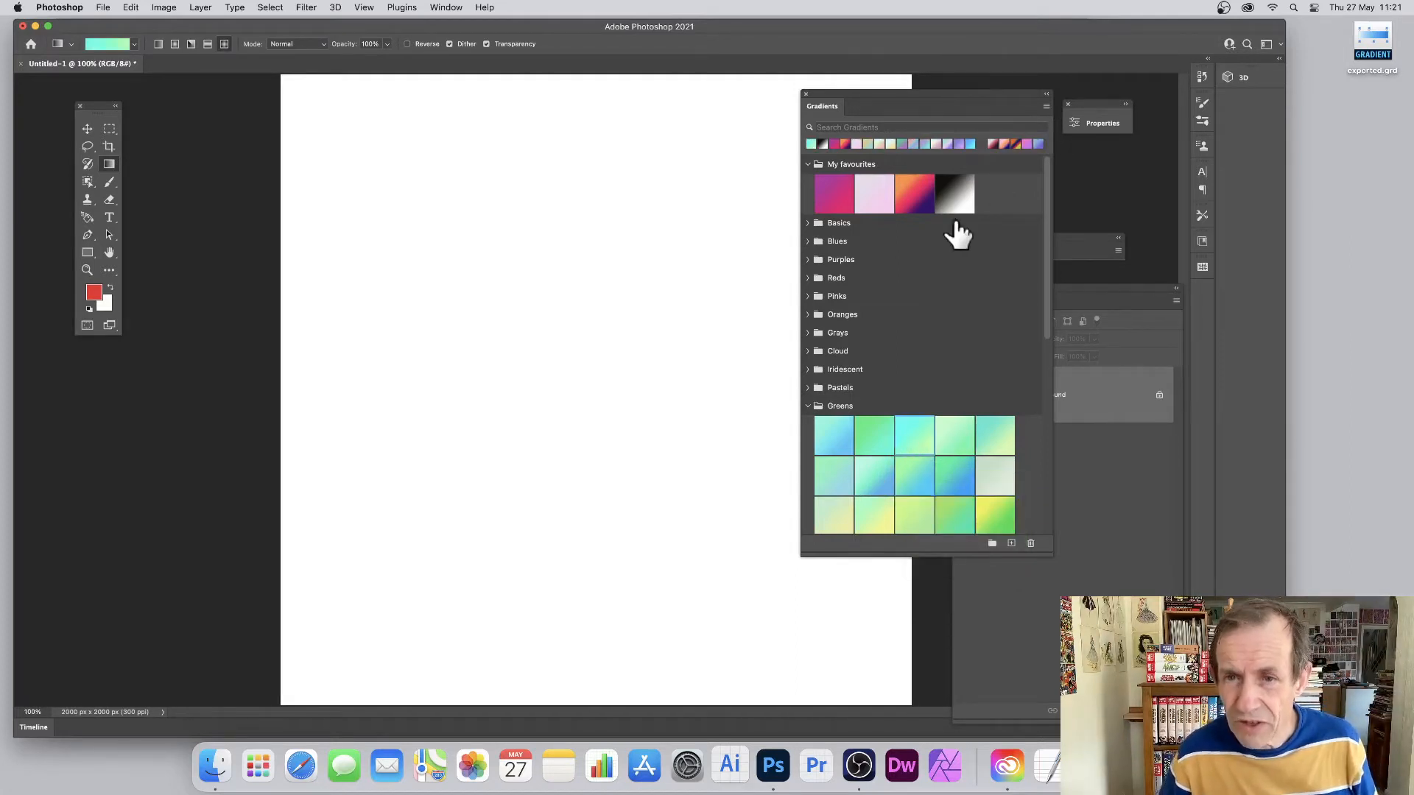
Expand the Oranges group and select its yellow-to-red-orange preset together with the neighbouring pink-to-red one
{"action": "left_click", "coordinate": [810, 316]}
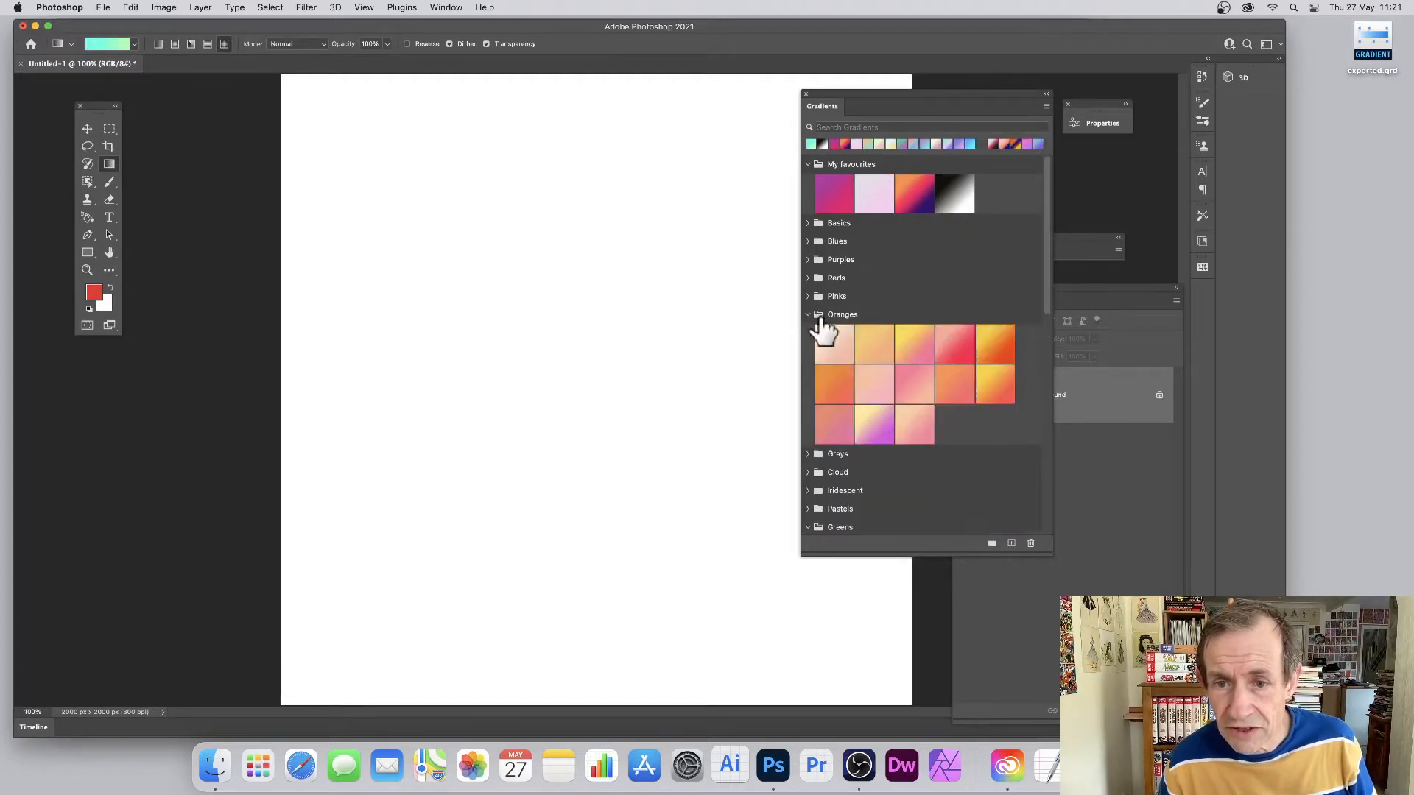
{"action": "left_click", "coordinate": [987, 344]}
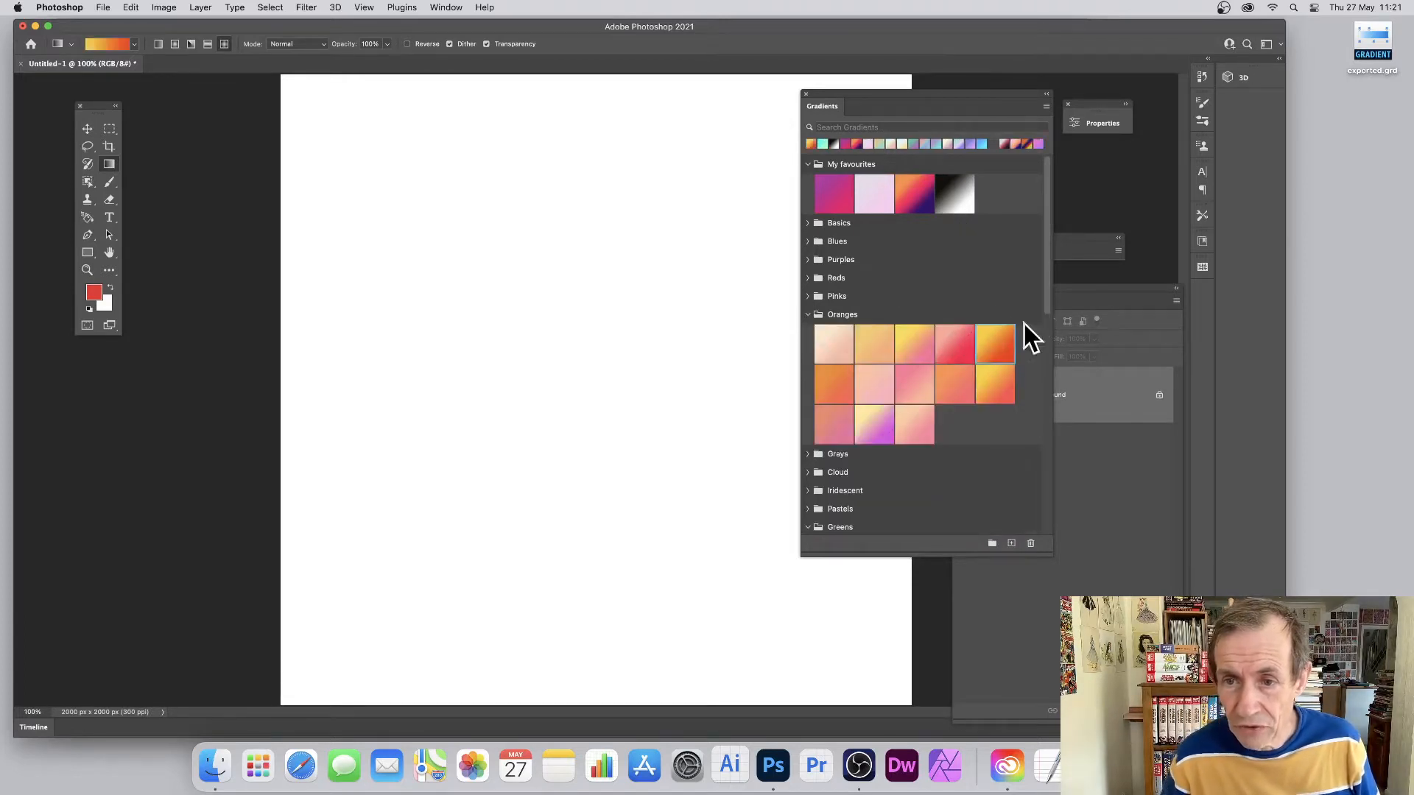
{"action": "left_click", "coordinate": [958, 348], "text": "shift"}
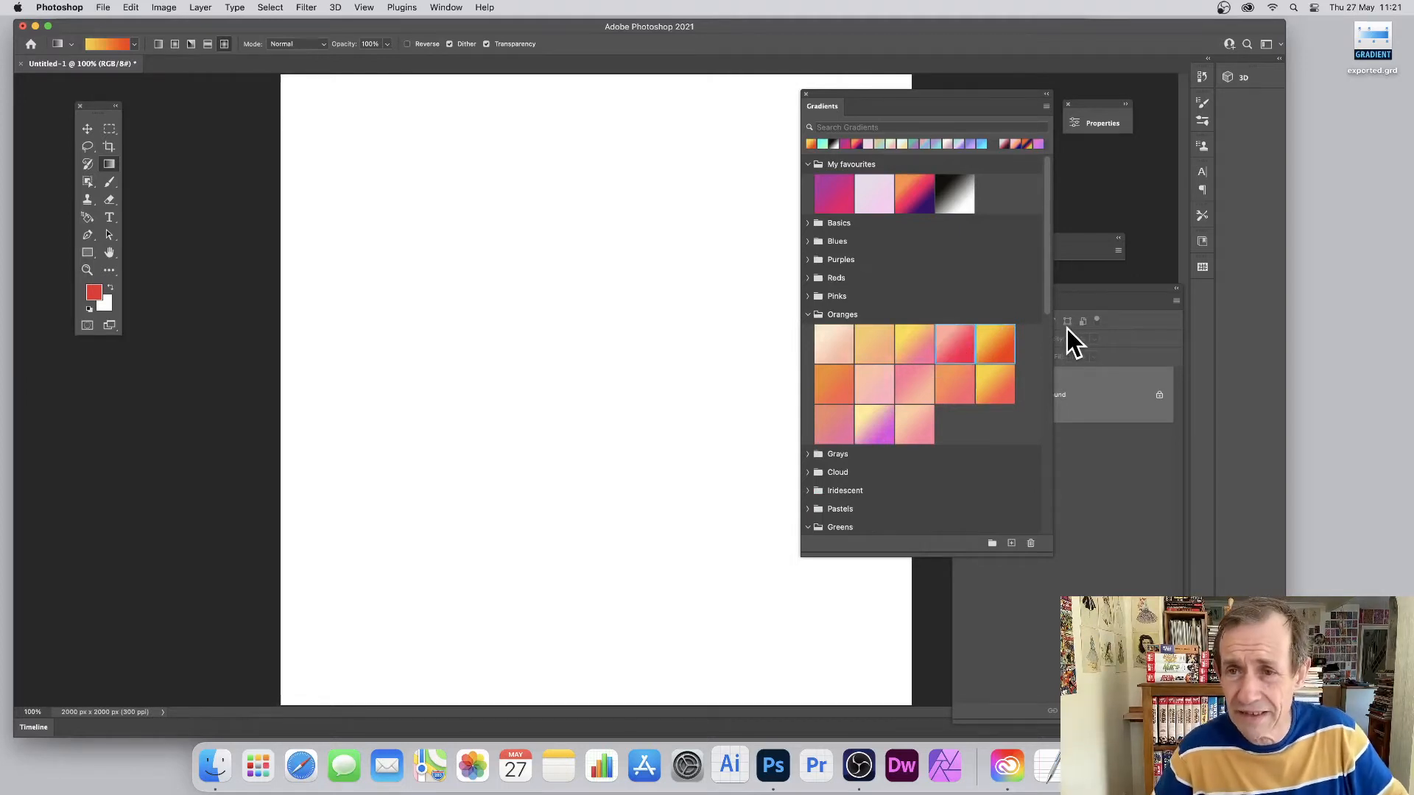
{"action": "left_click", "coordinate": [1046, 106]}
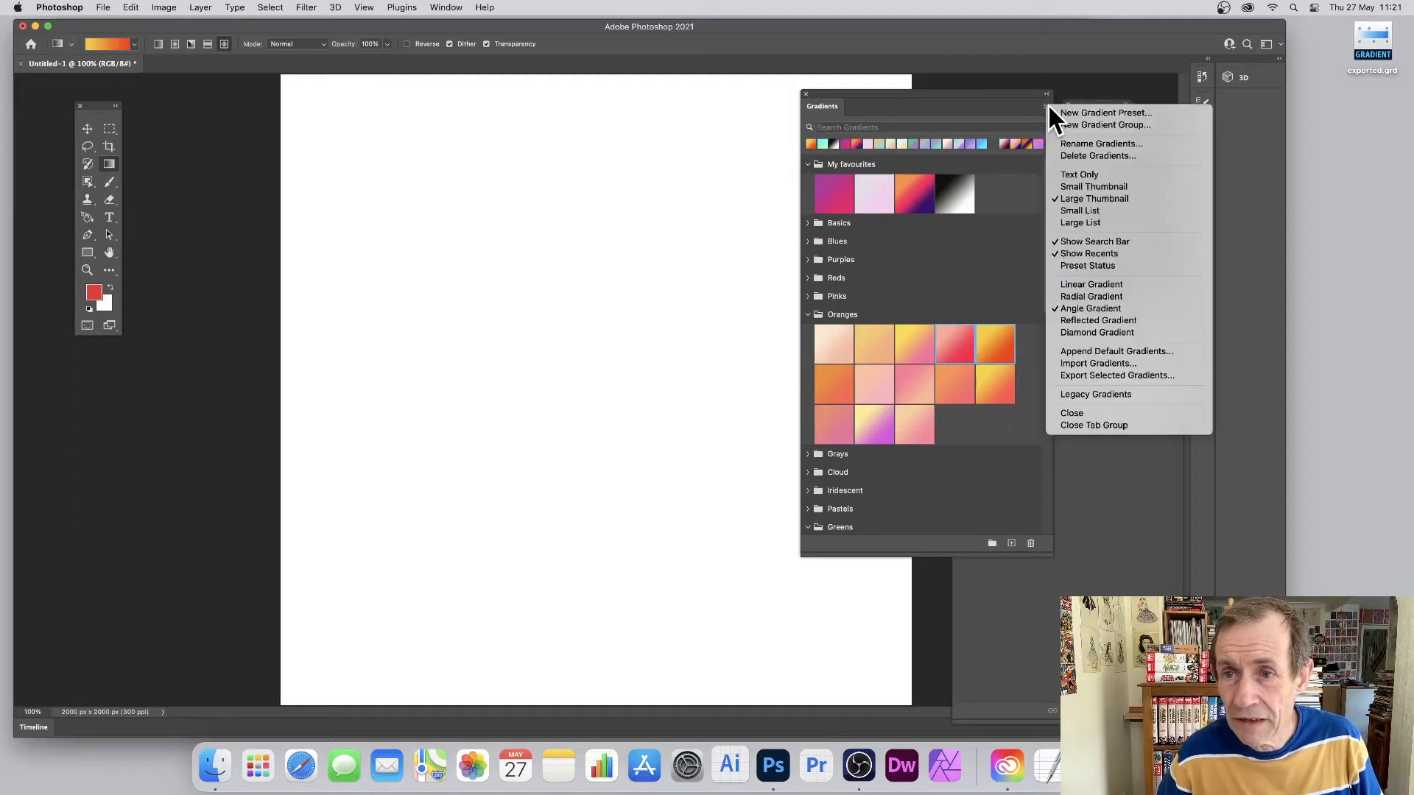
{"action": "left_click", "coordinate": [1078, 145]}
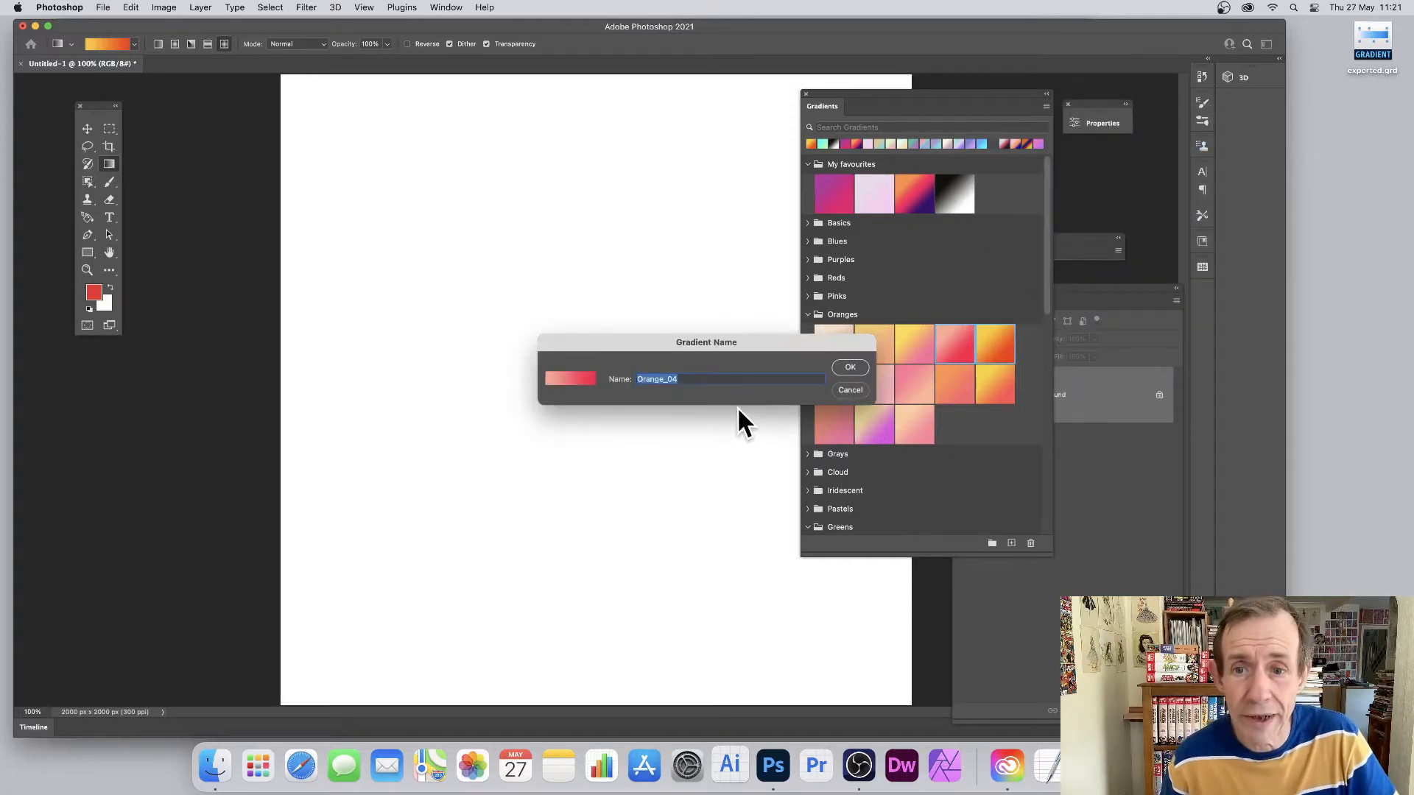
{"action": "left_click", "coordinate": [850, 390]}
Switch the gradient presets to small thumbnails and back to large thumbnails
{"action": "left_click", "coordinate": [1046, 108]}
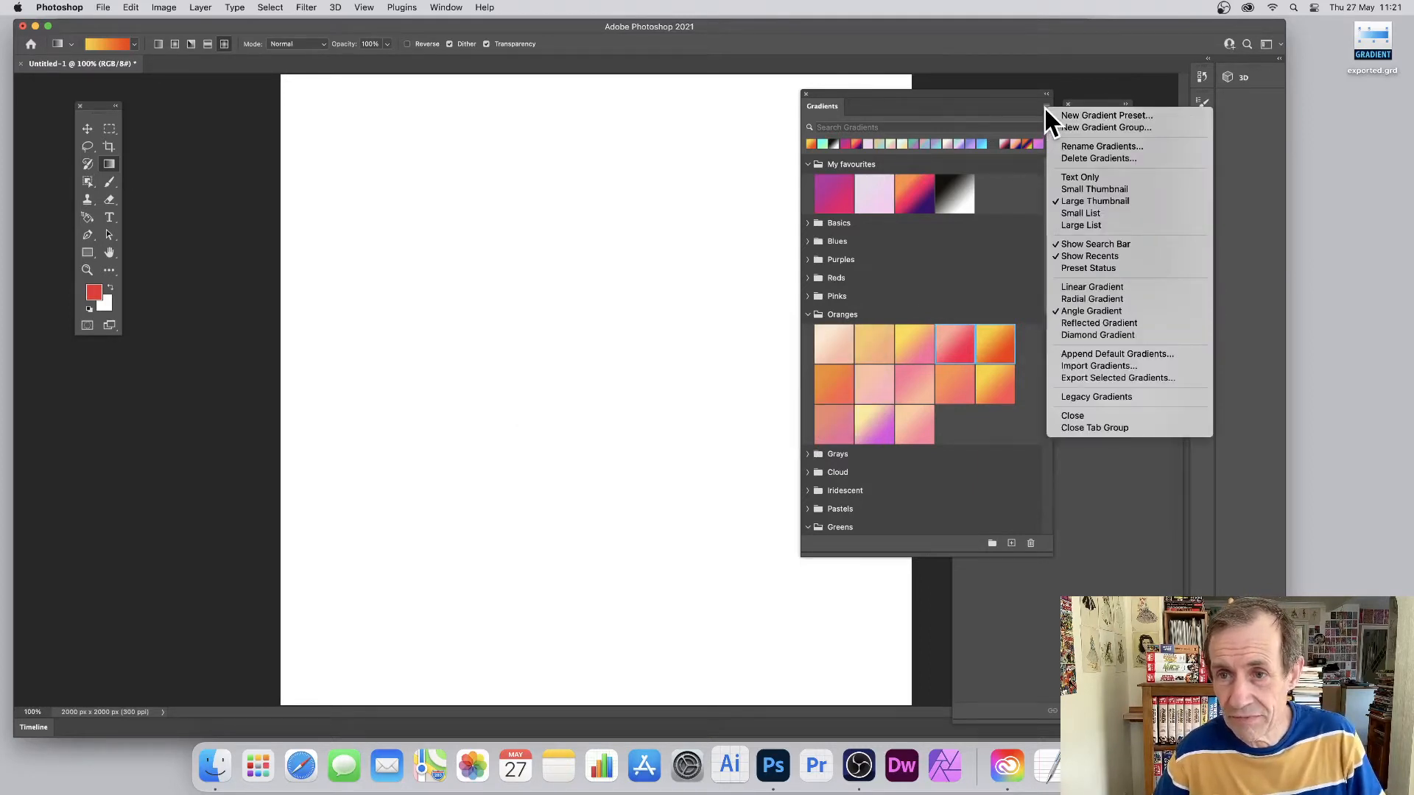
{"action": "left_click", "coordinate": [1100, 188]}
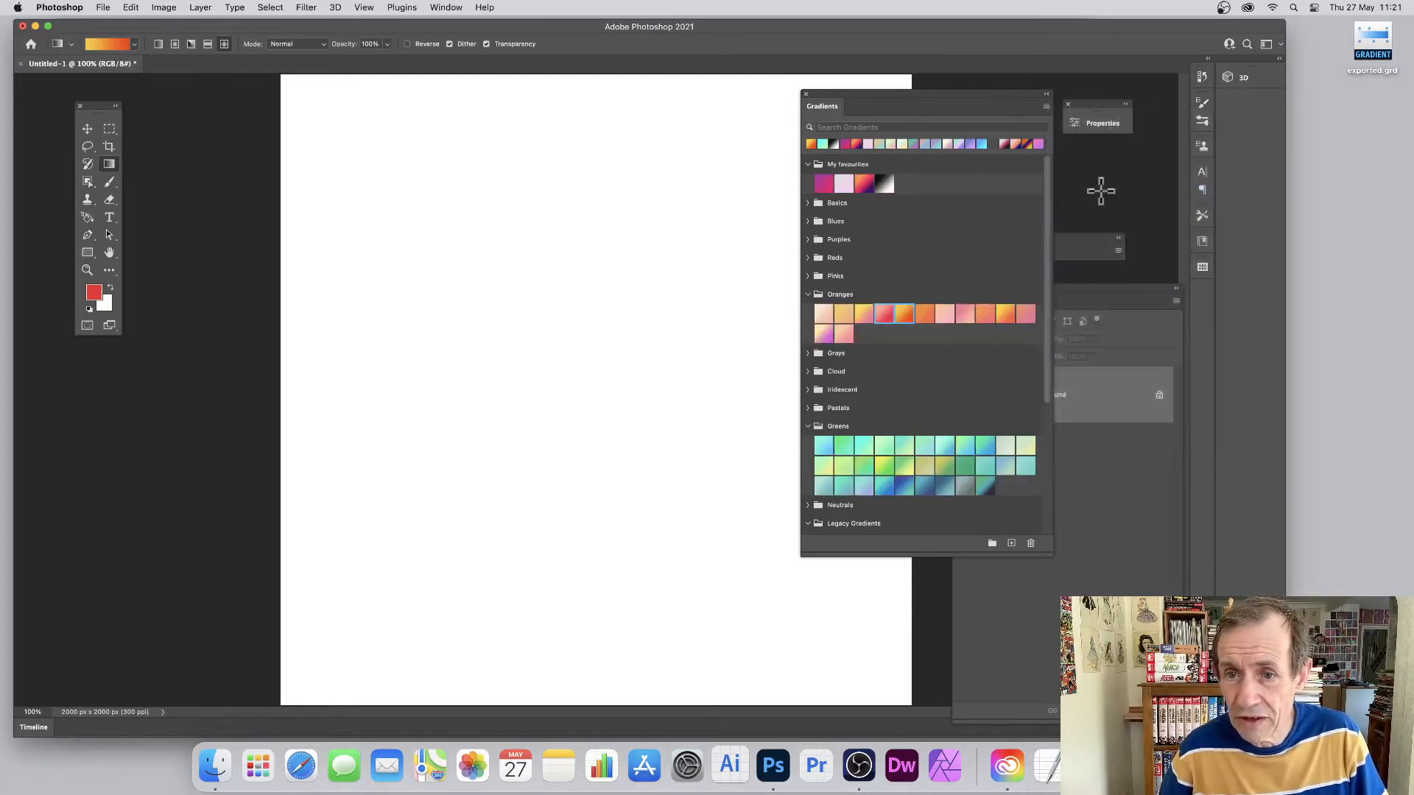
{"action": "left_click", "coordinate": [1047, 106]}
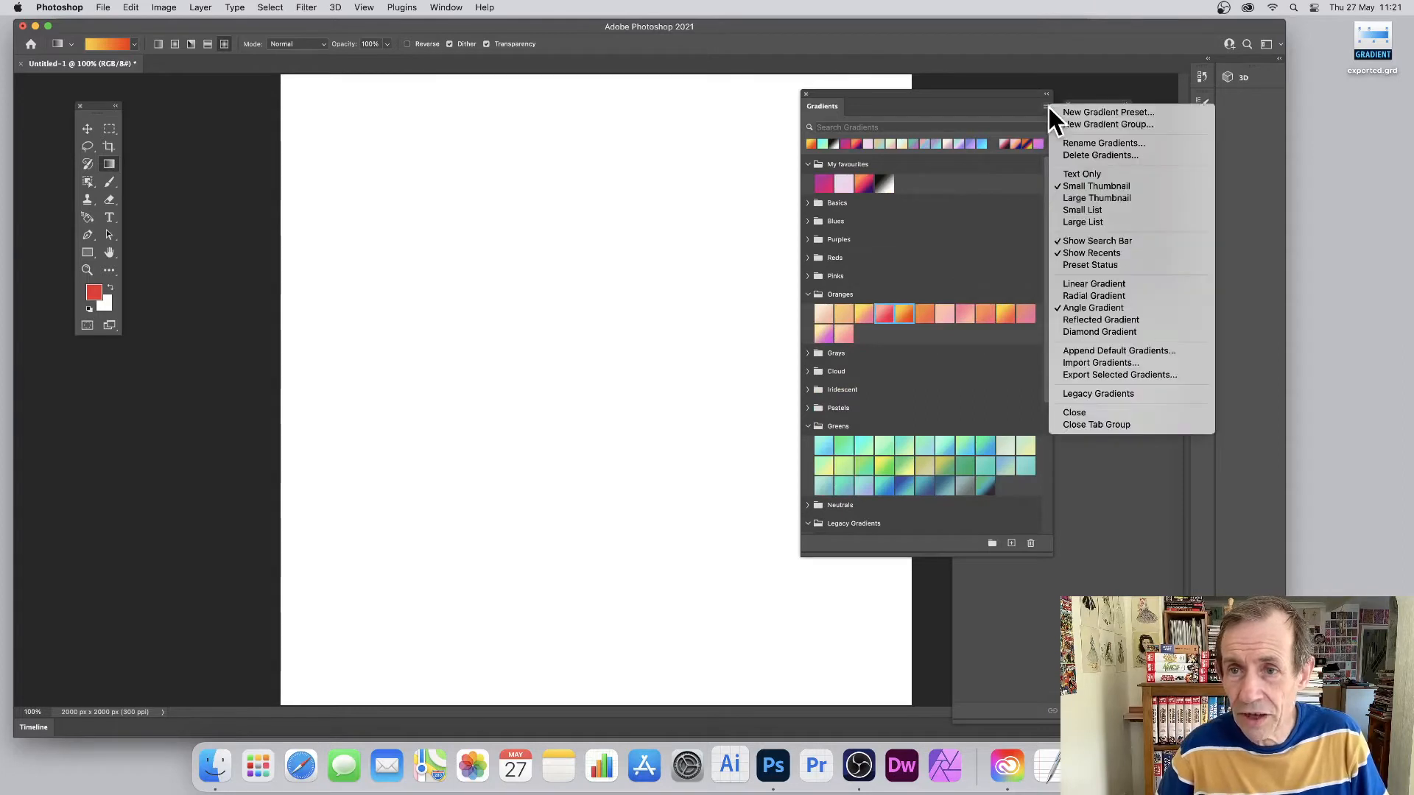
{"action": "left_click", "coordinate": [1086, 199]}
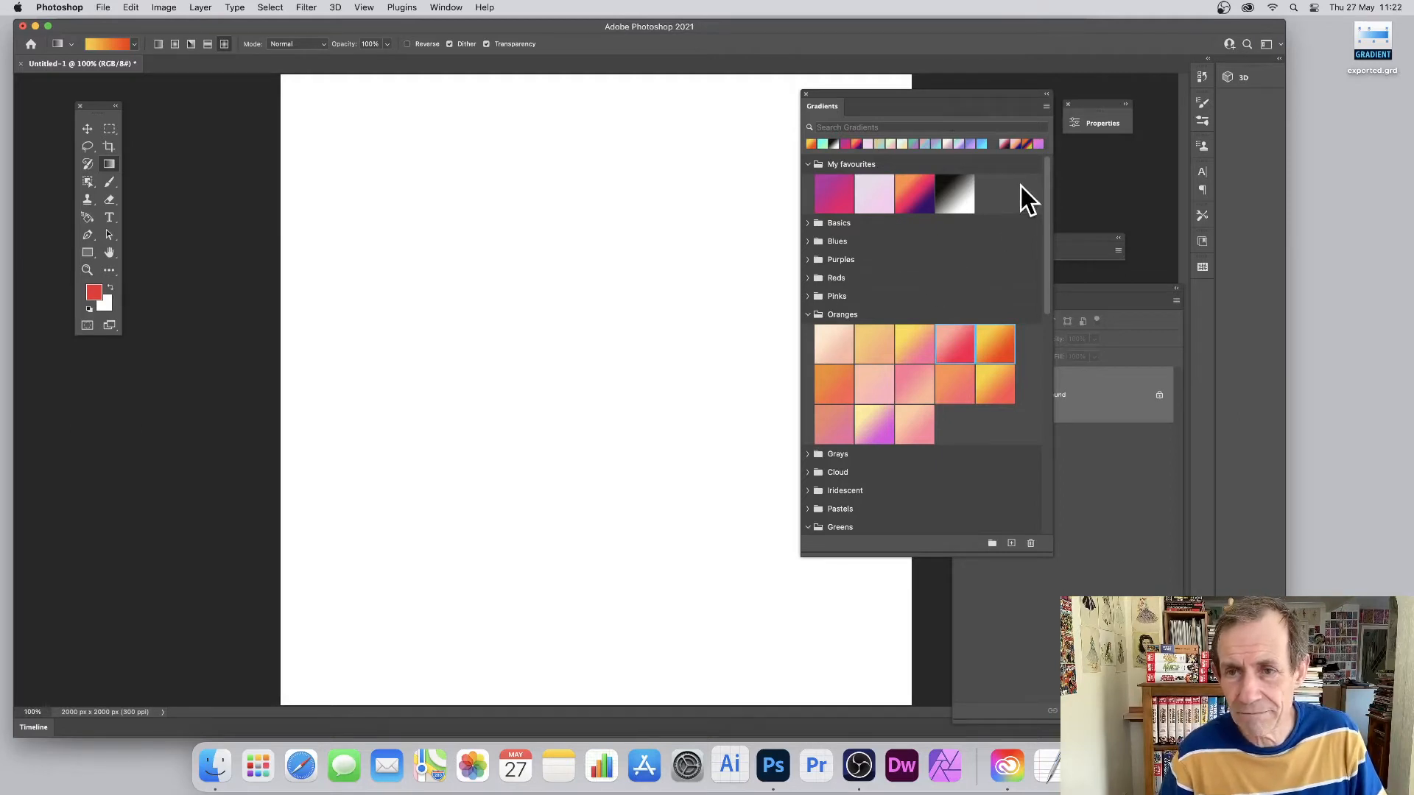
Display the preset status summary for the local and synced presets
{"action": "left_click", "coordinate": [1047, 105]}
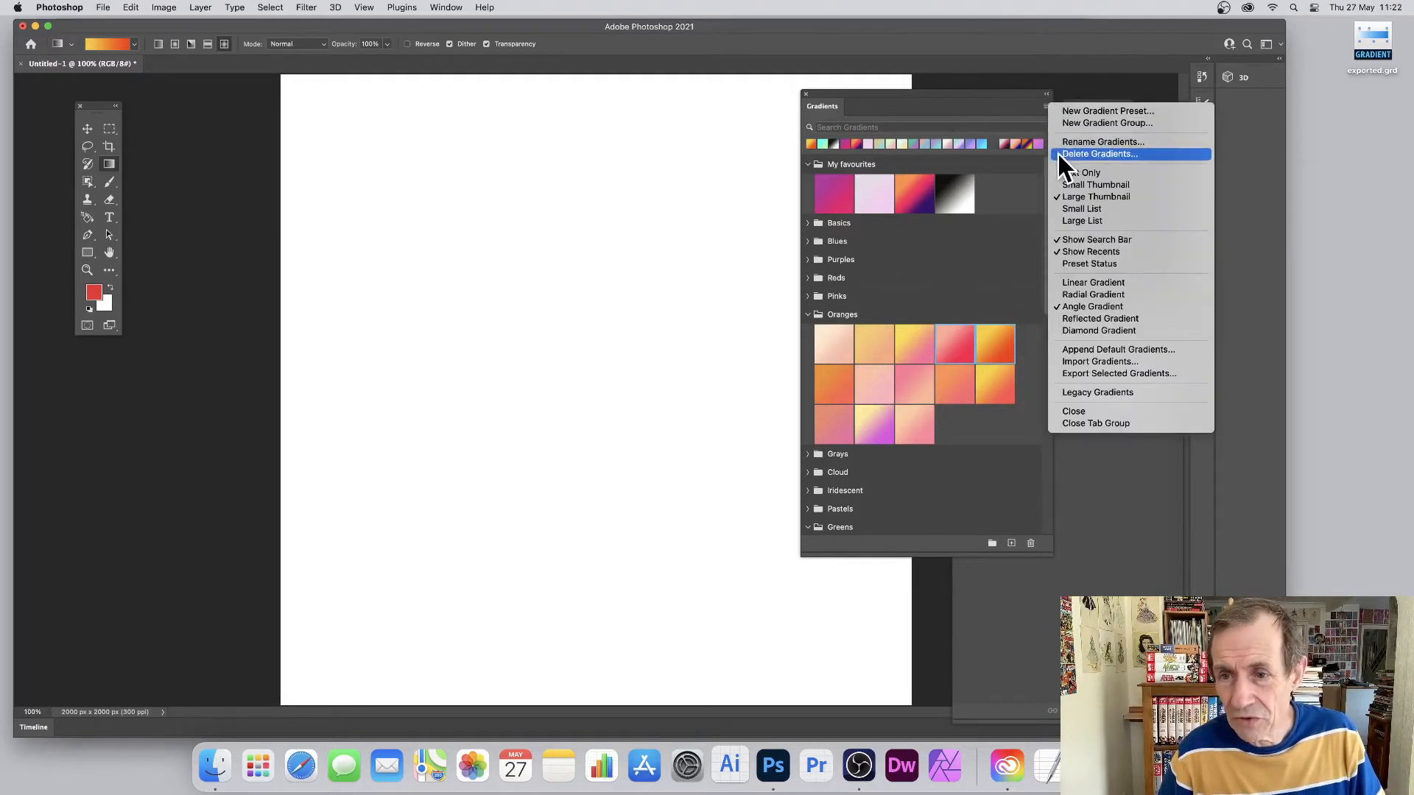
{"action": "left_click", "coordinate": [1117, 267]}
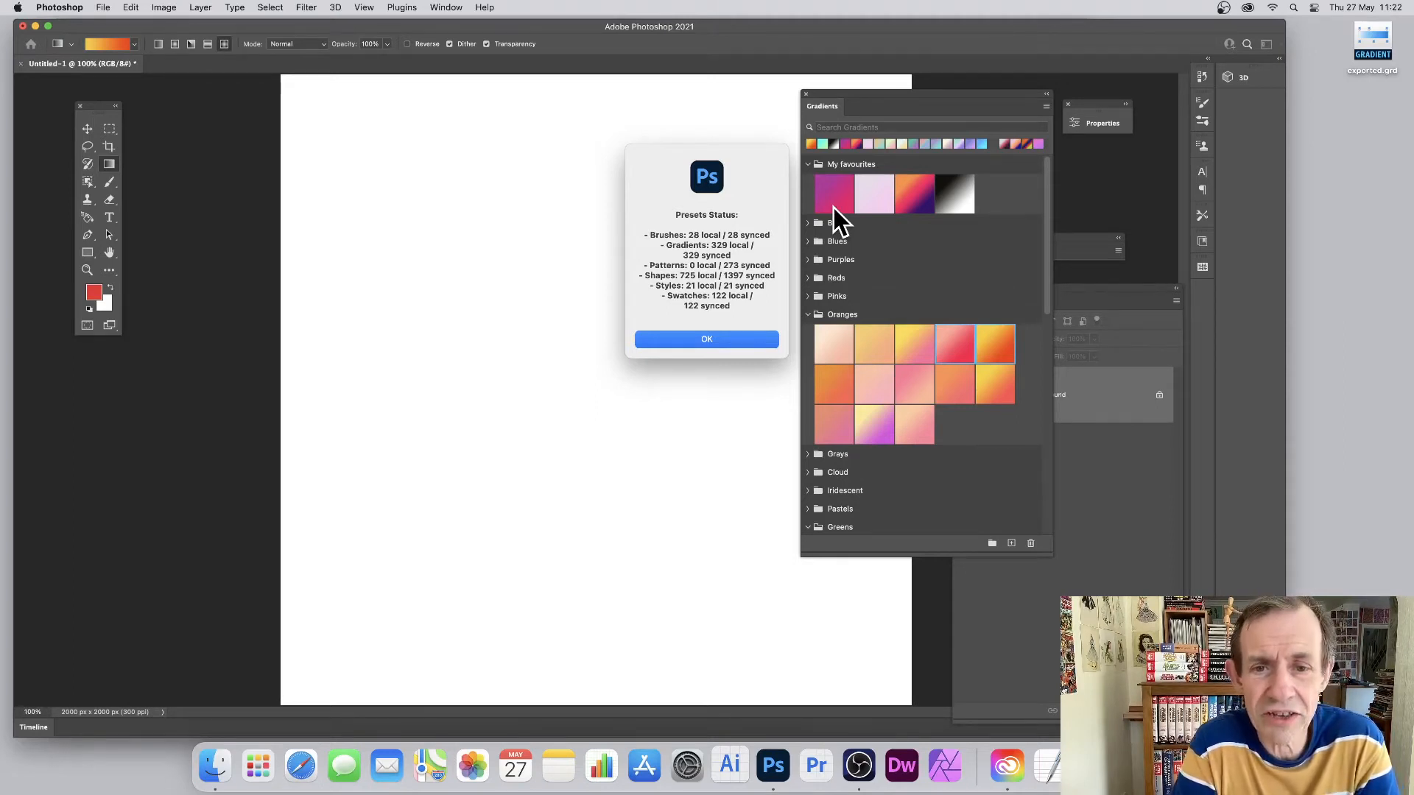
Dismiss the preset status summary and select the yellow-to-violet preset in the last row of the Oranges group
{"action": "left_click", "coordinate": [712, 340]}
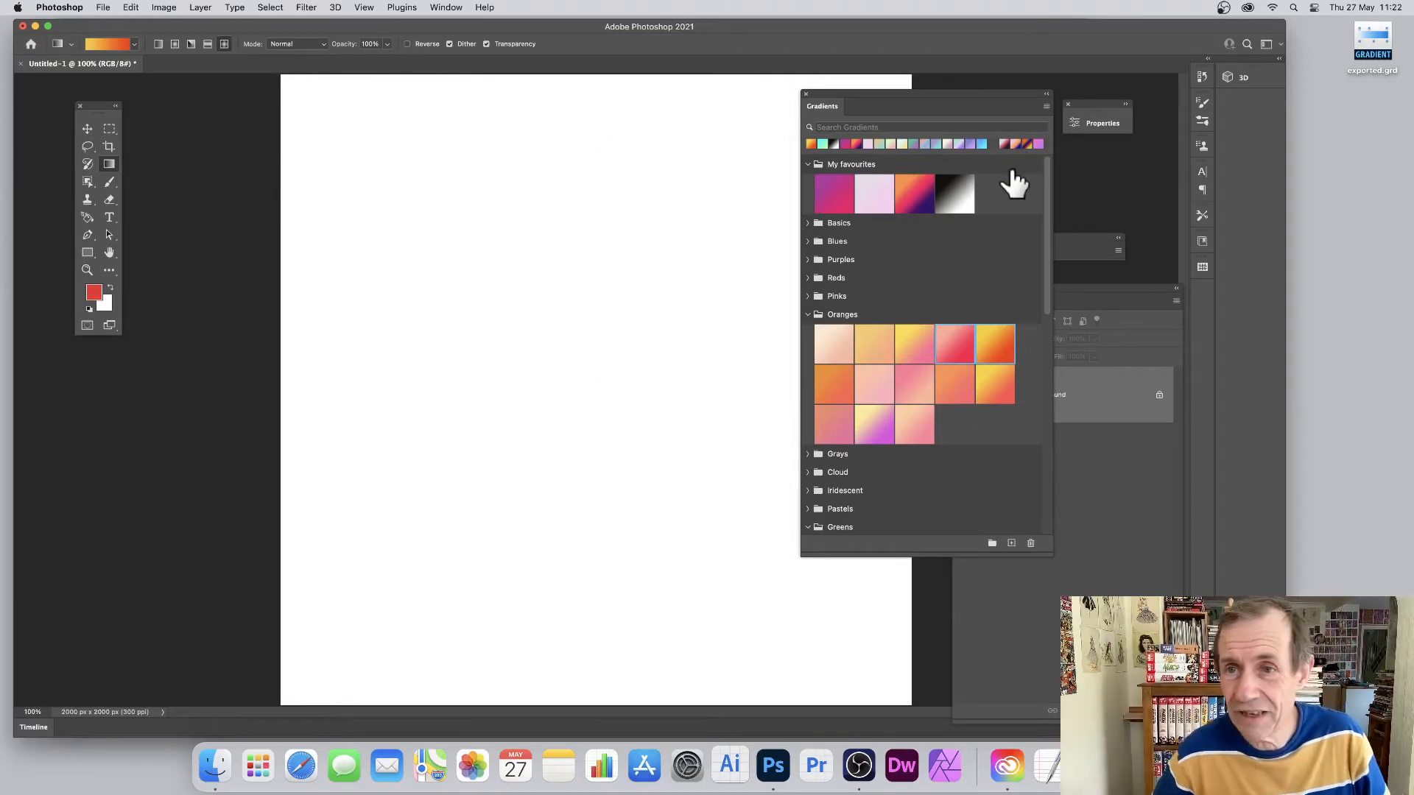
{"action": "left_click", "coordinate": [1046, 106]}
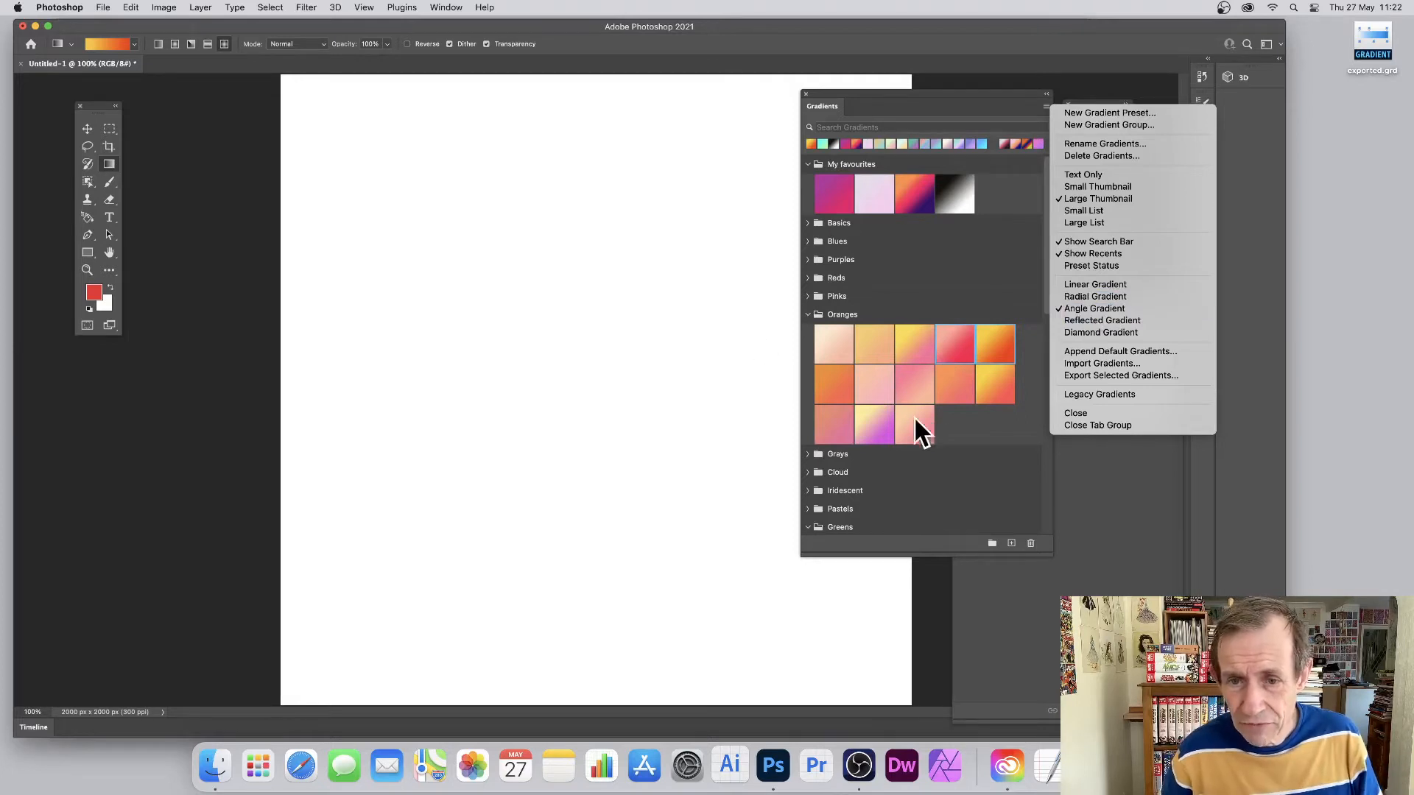
{"action": "left_click", "coordinate": [872, 428]}
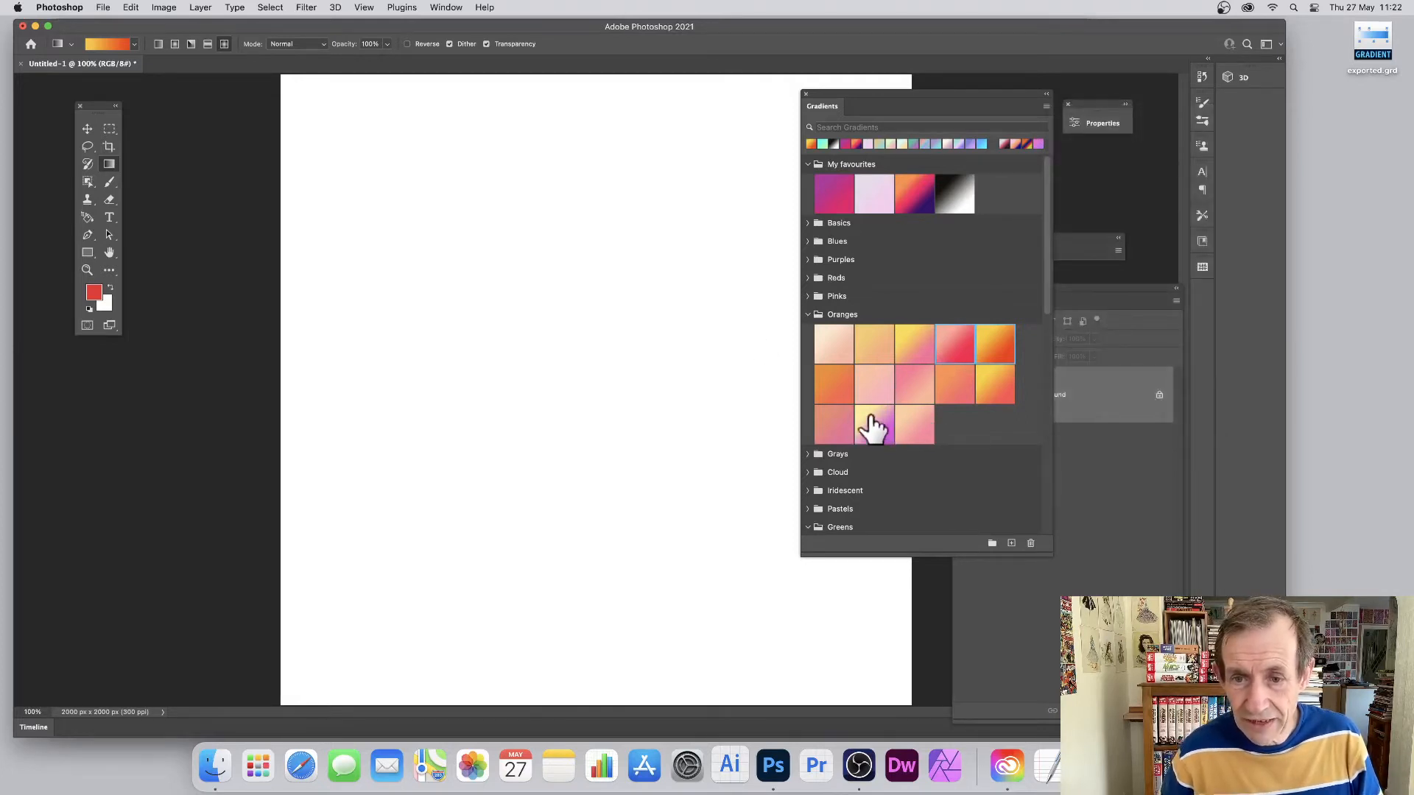
{"action": "left_click", "coordinate": [875, 425]}
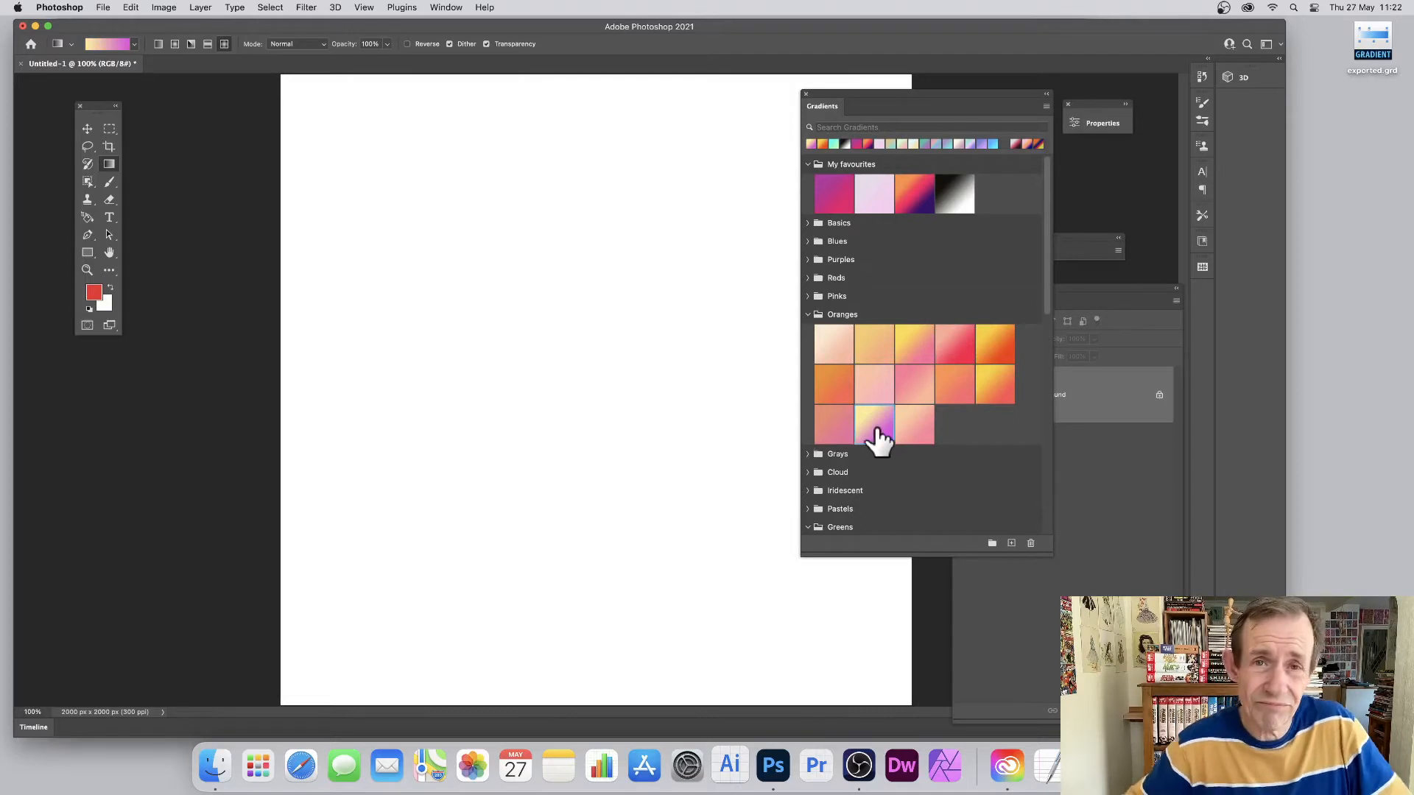
Try the yellow-to-violet preset on the canvas as an angle gradient fill and undo it
{"action": "left_click_drag", "start_coordinate": [871, 435], "coordinate": [560, 294]}
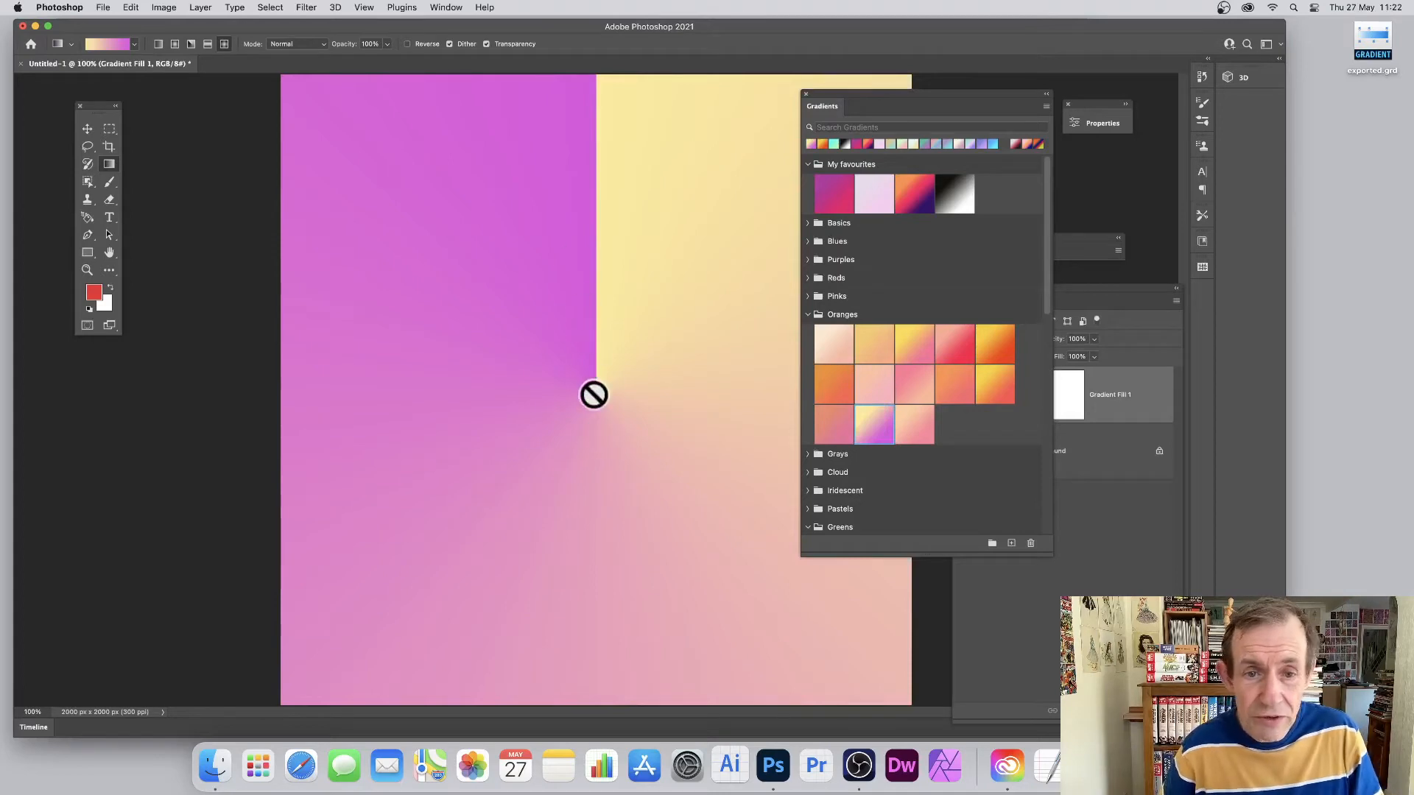
{"action": "key", "text": "super+z"}
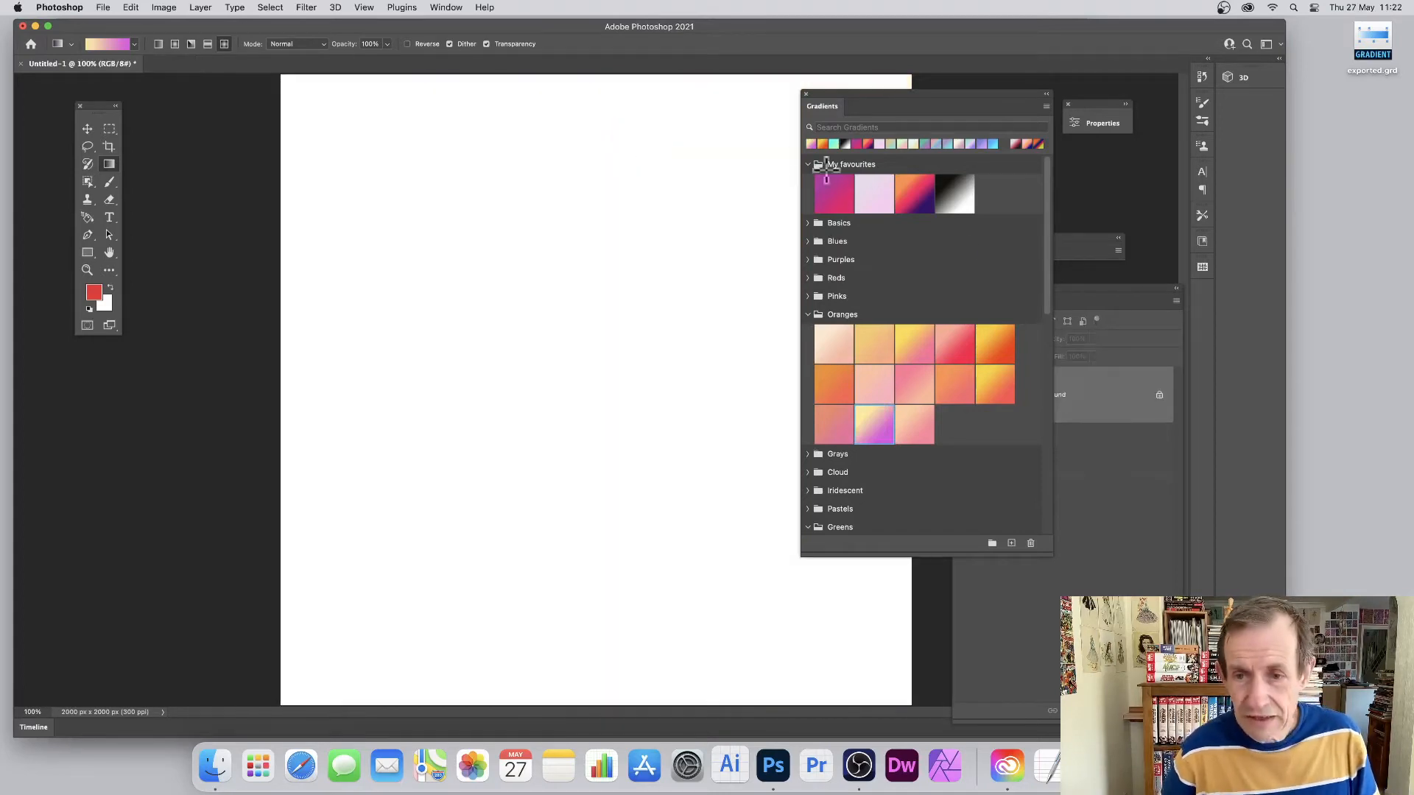
Switch the preset style to Radial Gradient and apply the yellow-to-violet preset to the canvas as a fill layer
{"action": "left_click", "coordinate": [1047, 107]}
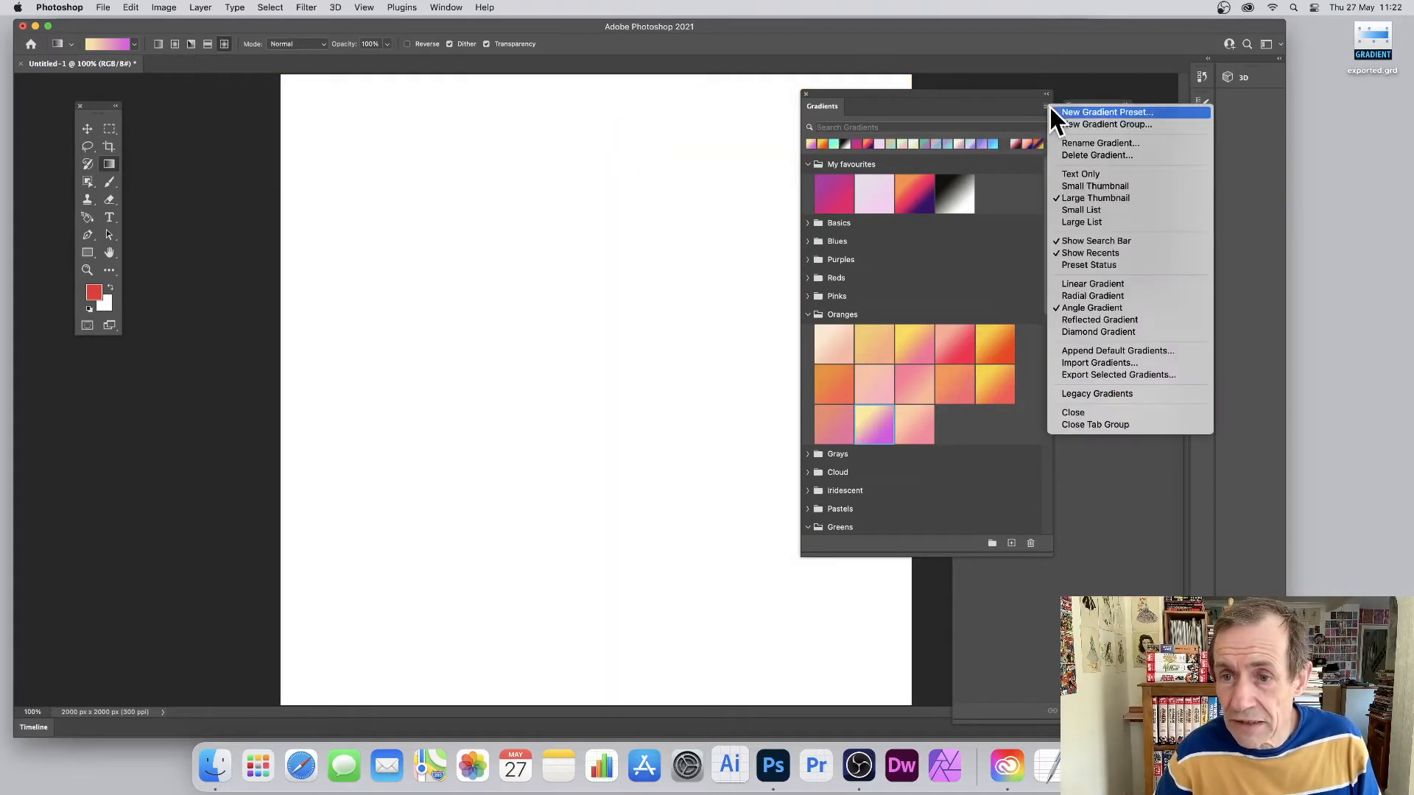
{"action": "left_click", "coordinate": [1078, 293]}
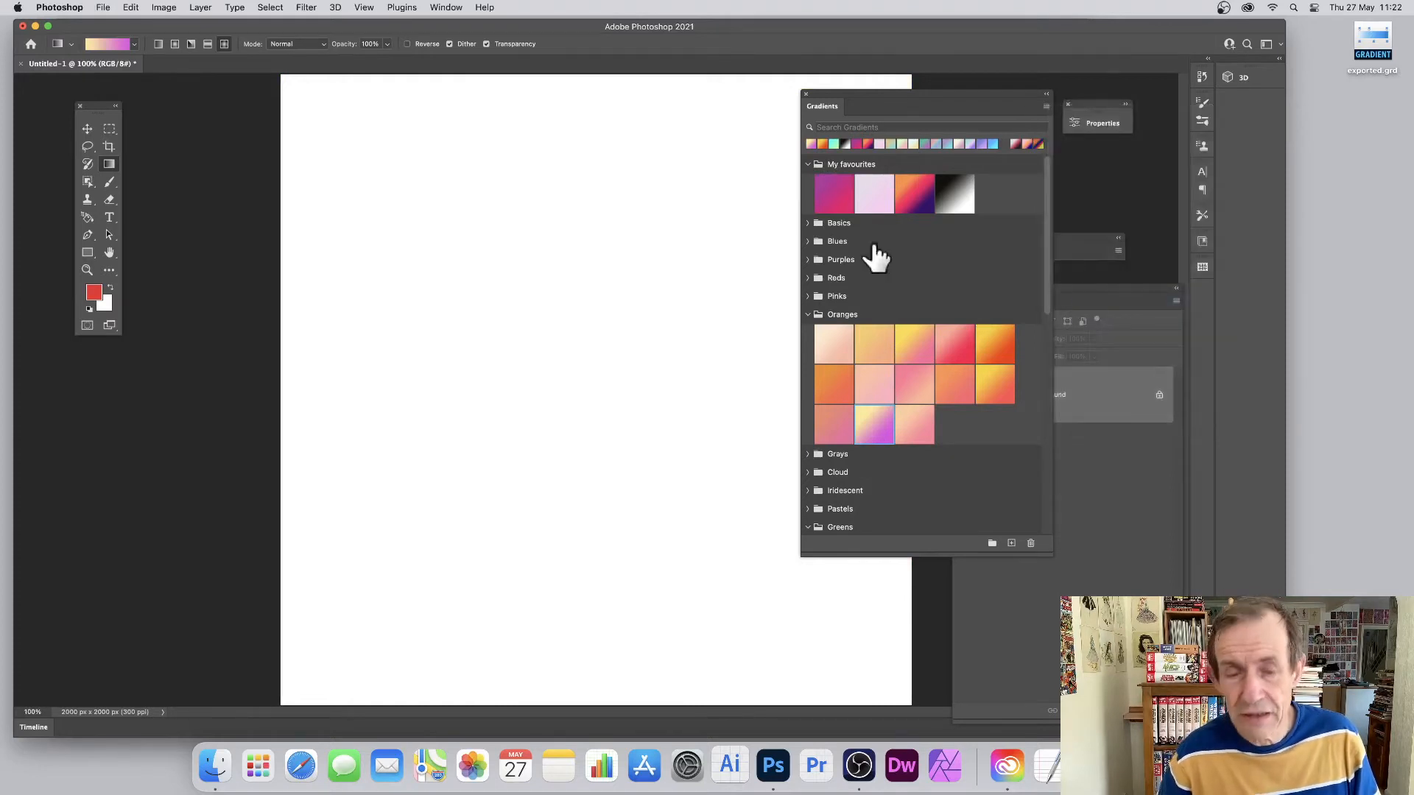
{"action": "left_click_drag", "start_coordinate": [875, 421], "coordinate": [623, 344]}
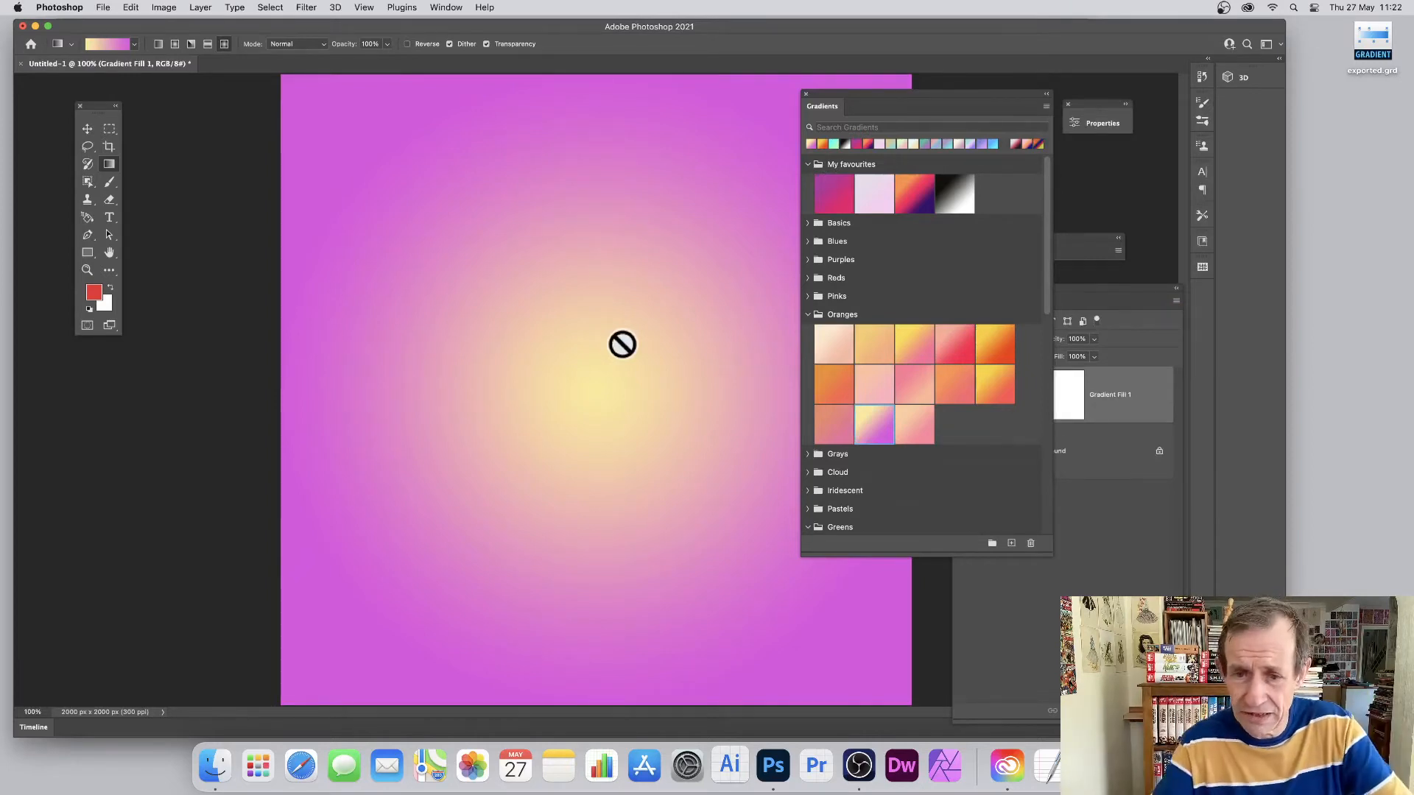
Open the gradient fill layer's settings and look through the presets in the Basics group
{"action": "left_click", "coordinate": [1080, 289]}
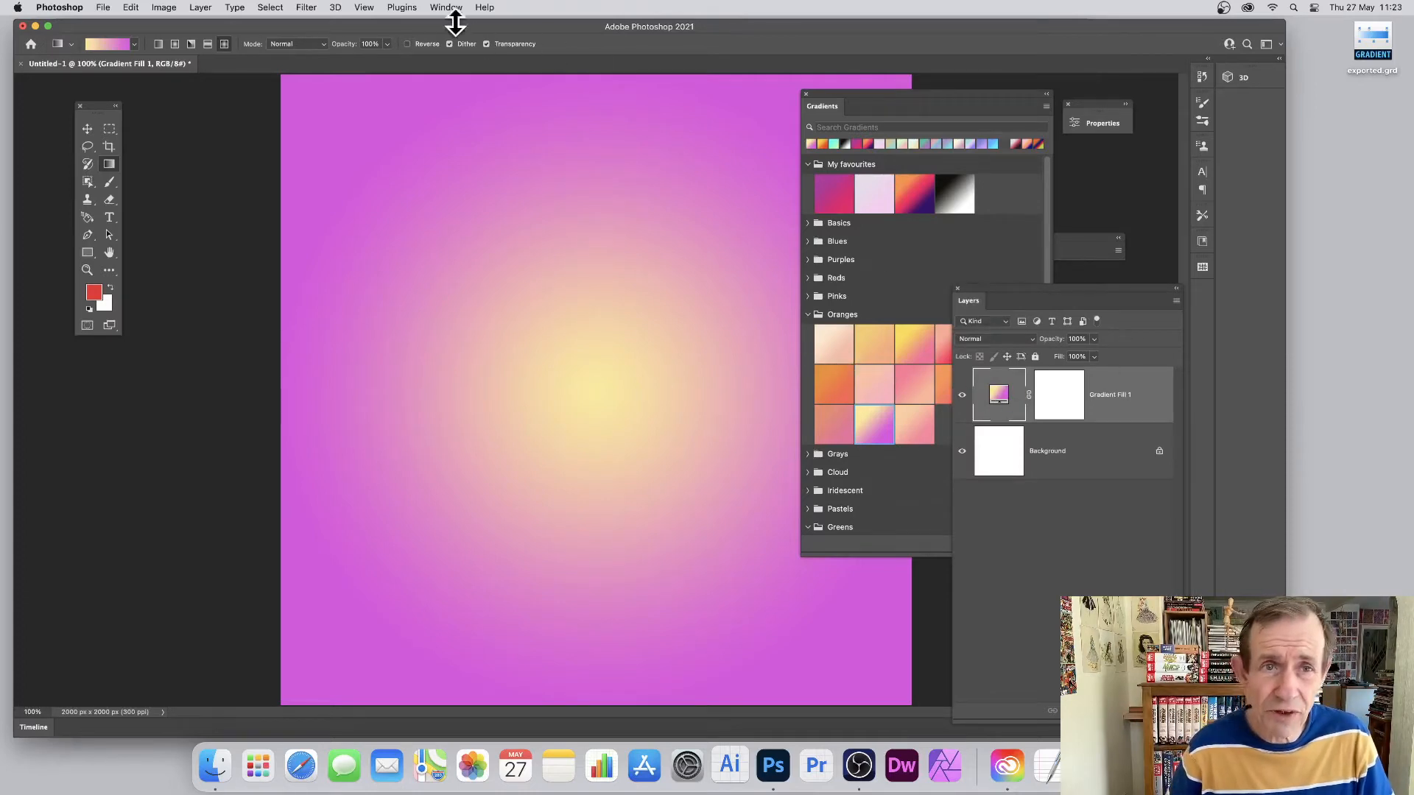
{"action": "double_click", "coordinate": [997, 394]}
{"action": "left_click_drag", "start_coordinate": [745, 218], "coordinate": [881, 206]}
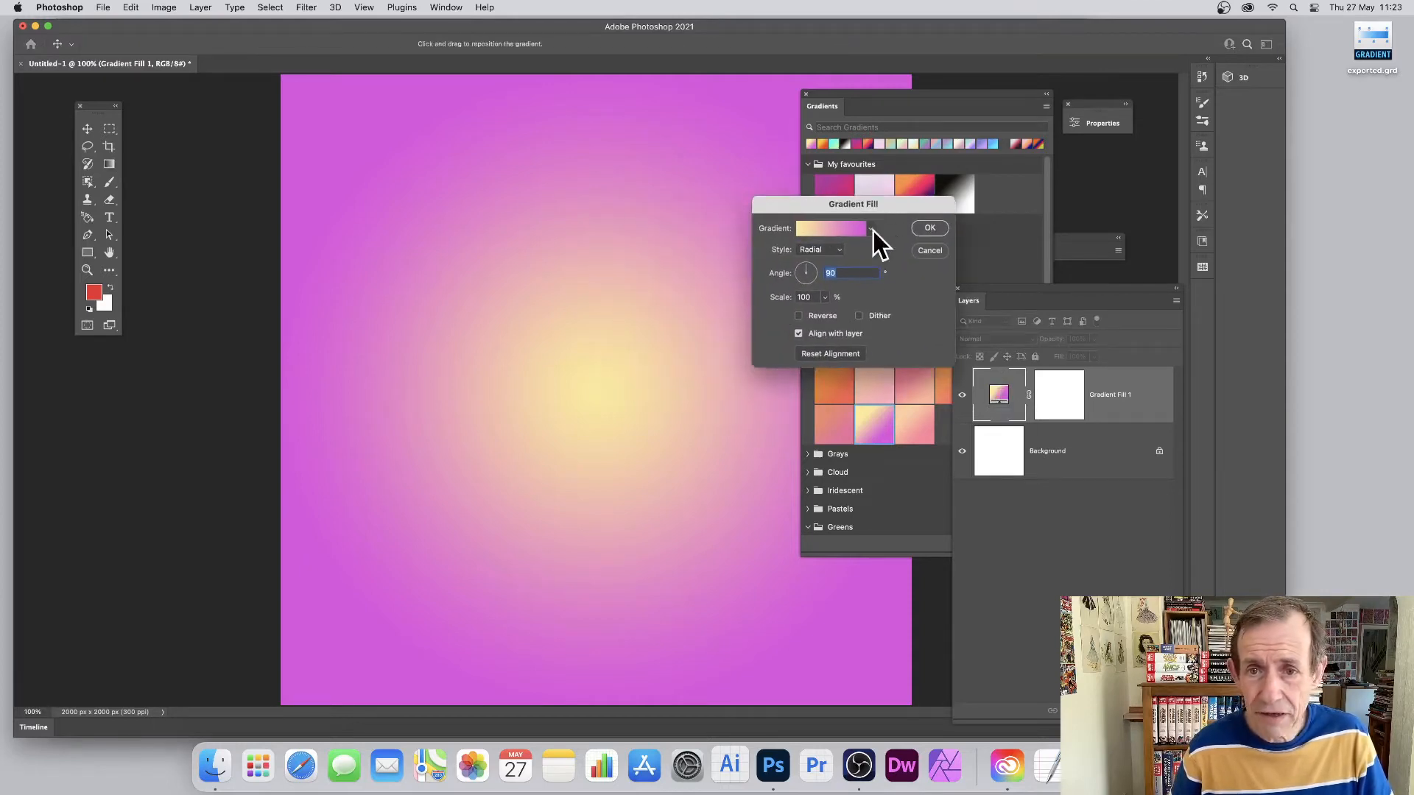
{"action": "left_click", "coordinate": [872, 229]}
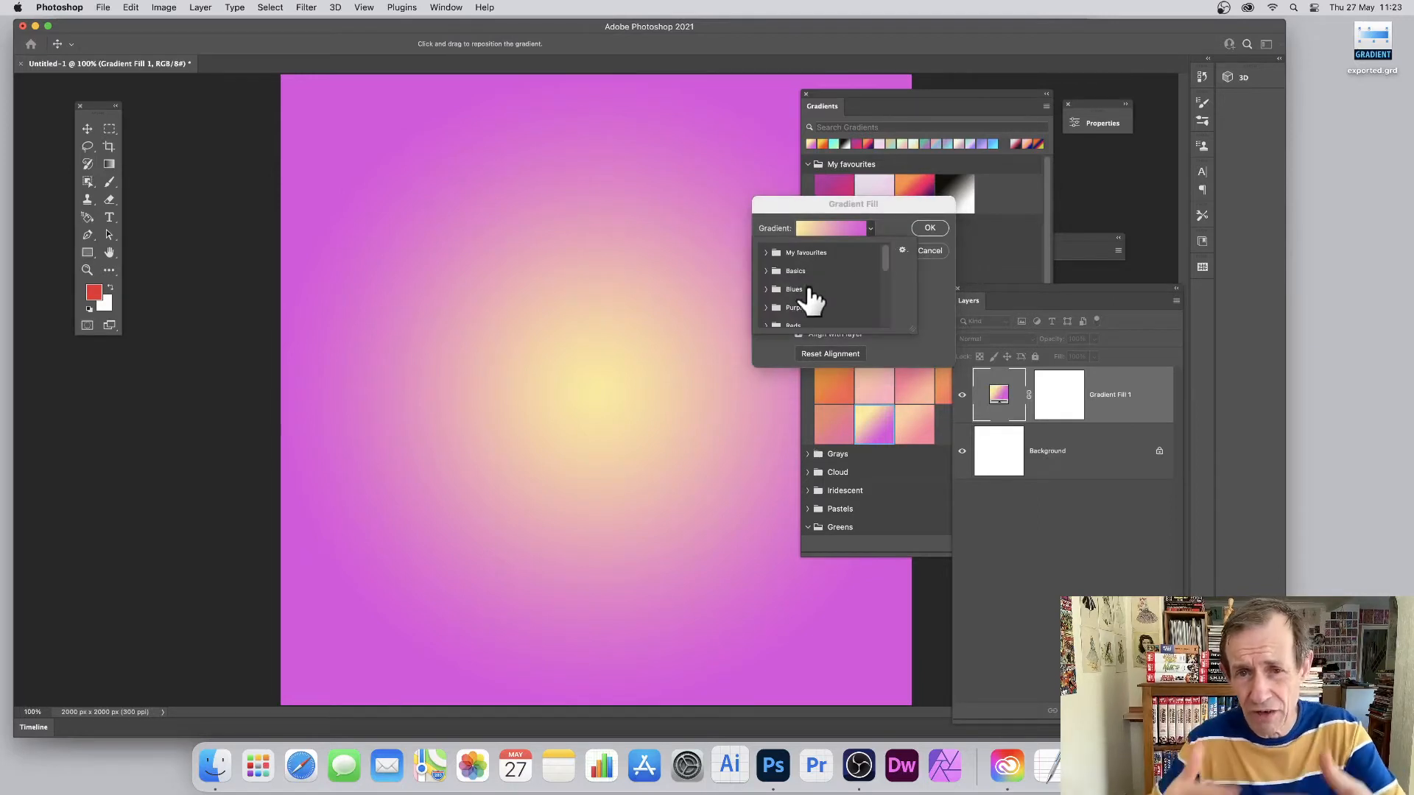
{"action": "left_click", "coordinate": [766, 272]}
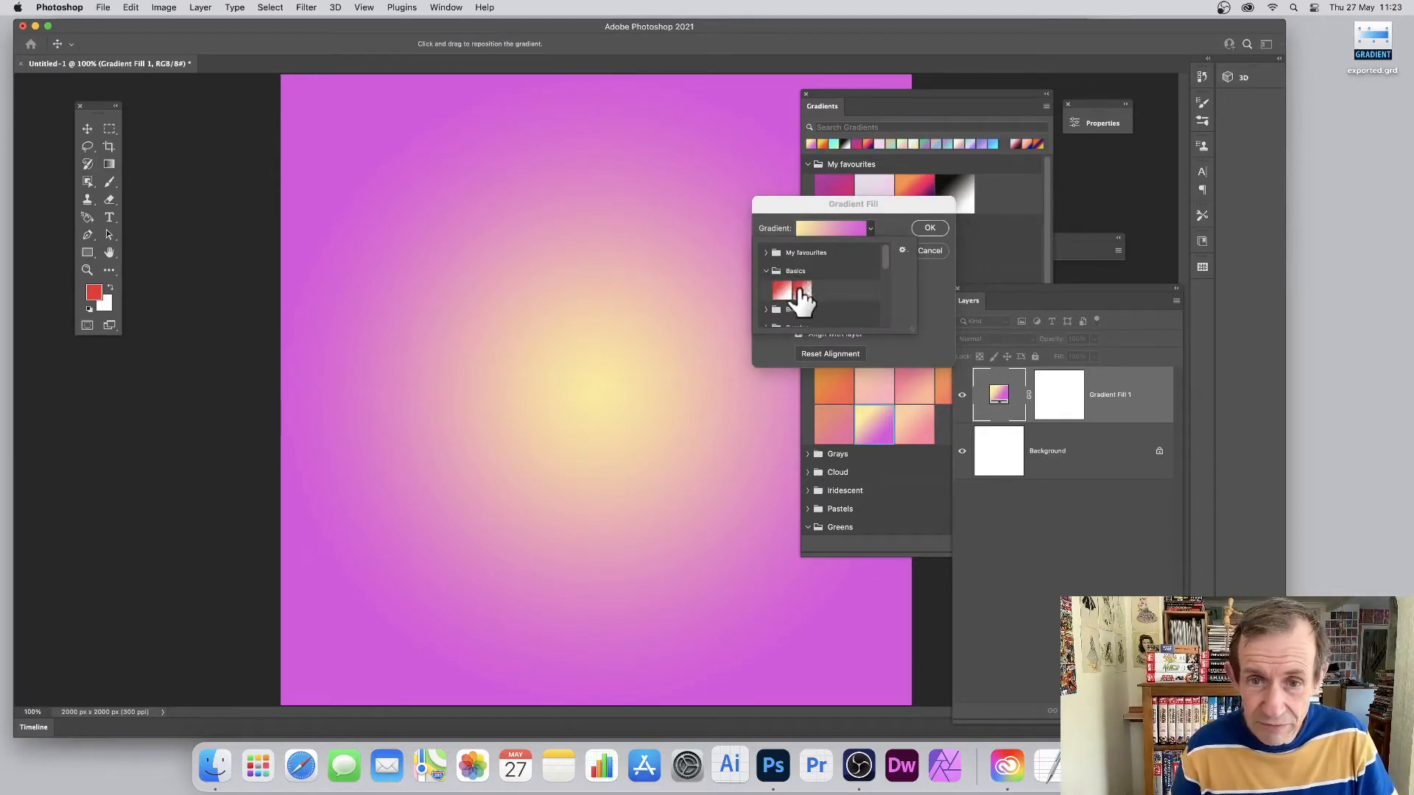
{"action": "left_click", "coordinate": [928, 321]}
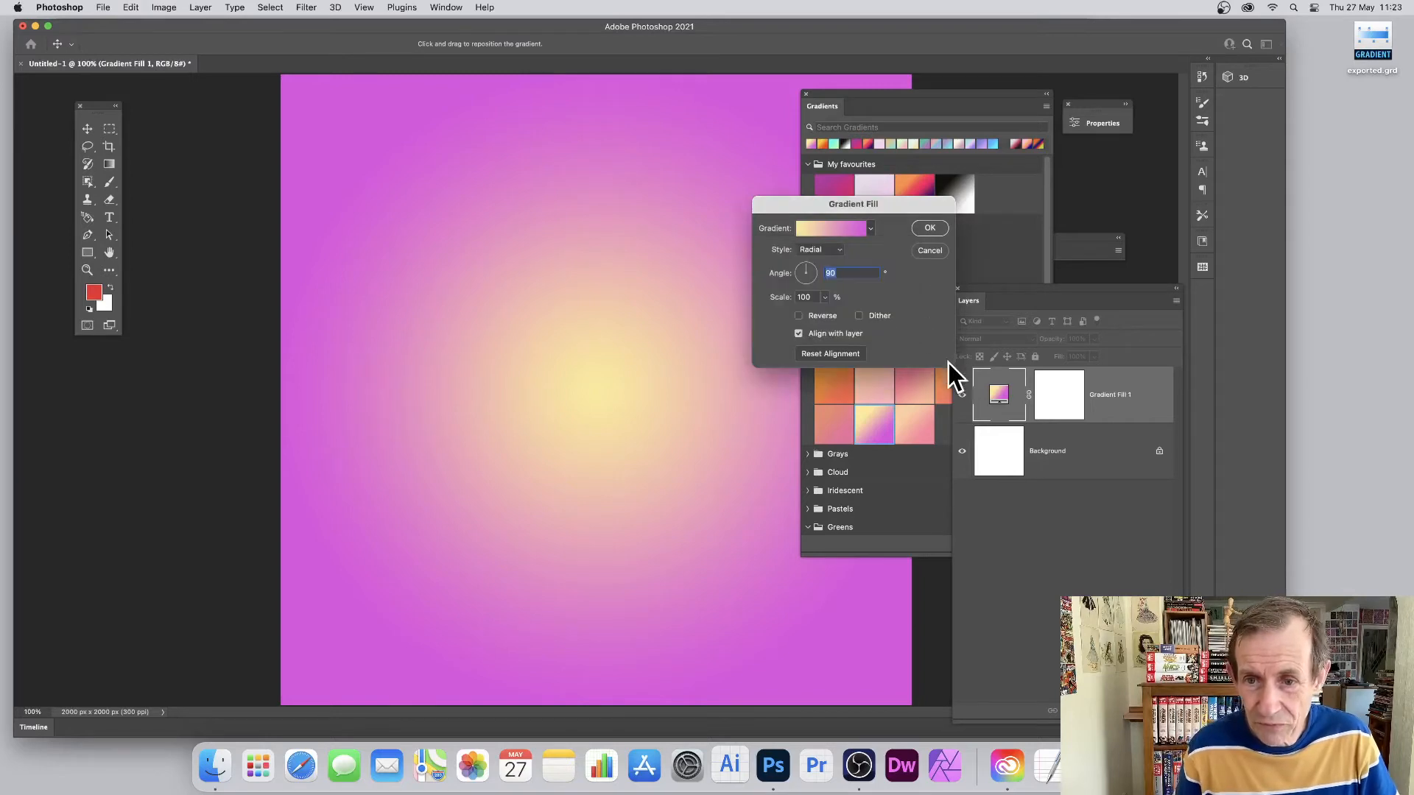
Try the gradient fill at 25% scale with the Linear style and an angle of 161.01°
{"action": "left_click_drag", "start_coordinate": [877, 209], "coordinate": [772, 210]}
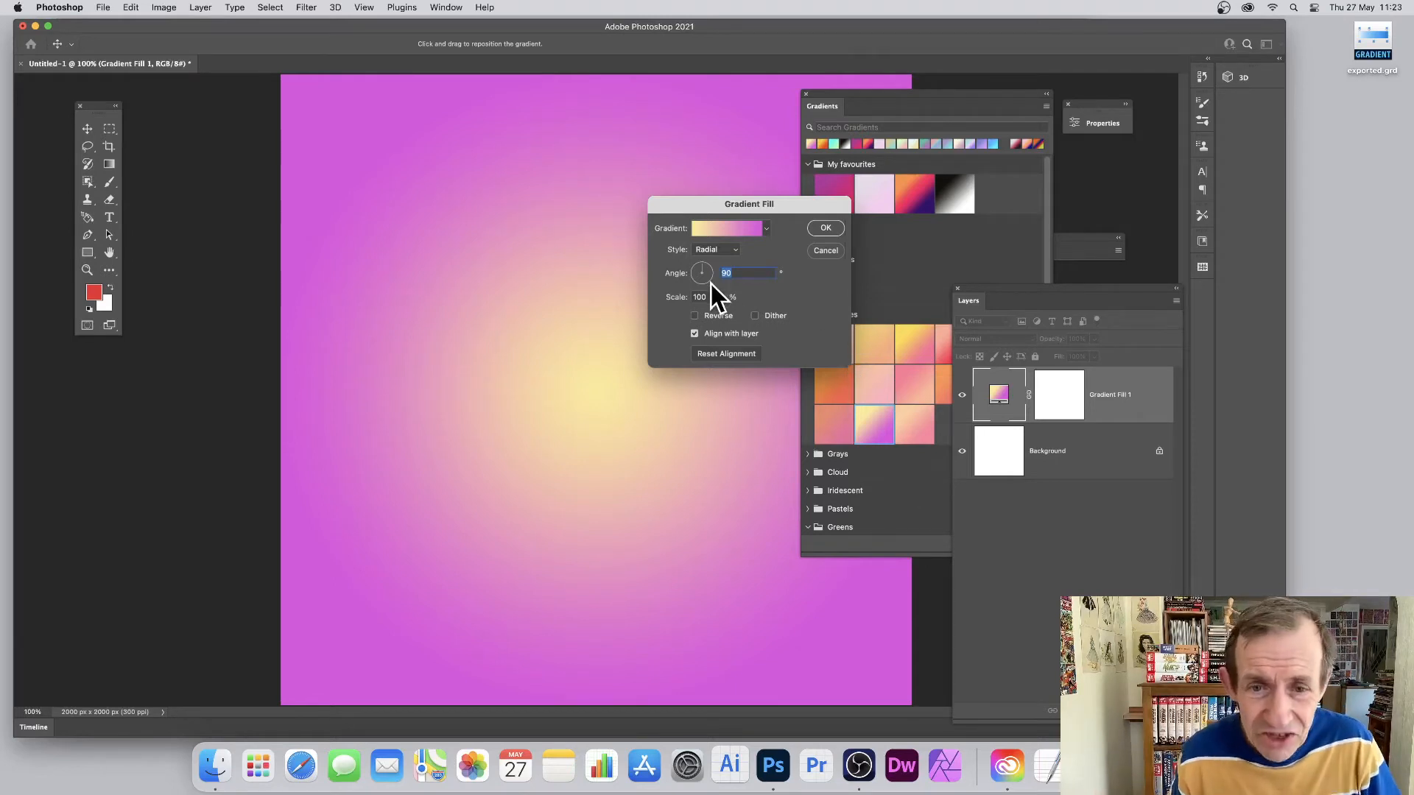
{"action": "left_click_drag", "start_coordinate": [710, 298], "coordinate": [678, 294]}
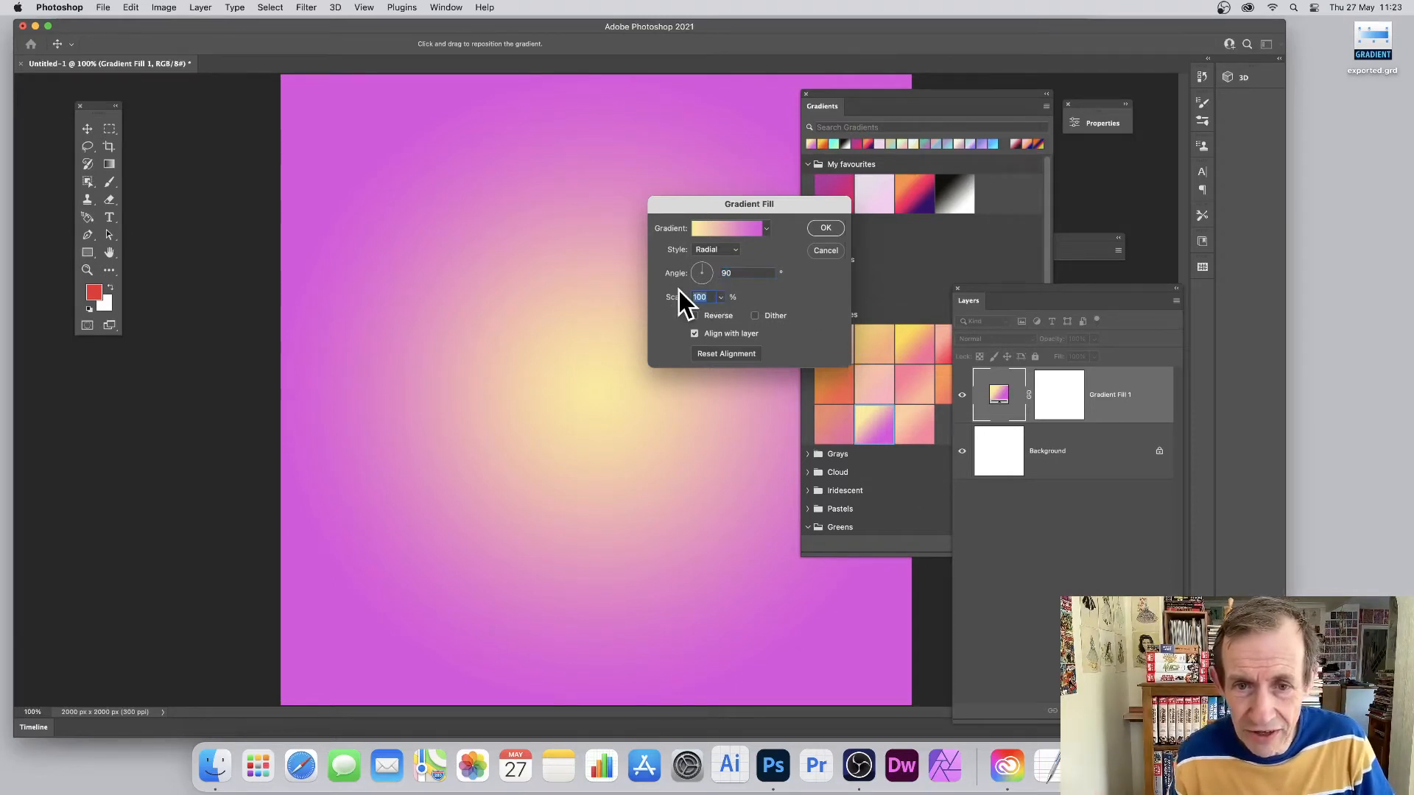
{"action": "type", "text": "25"}
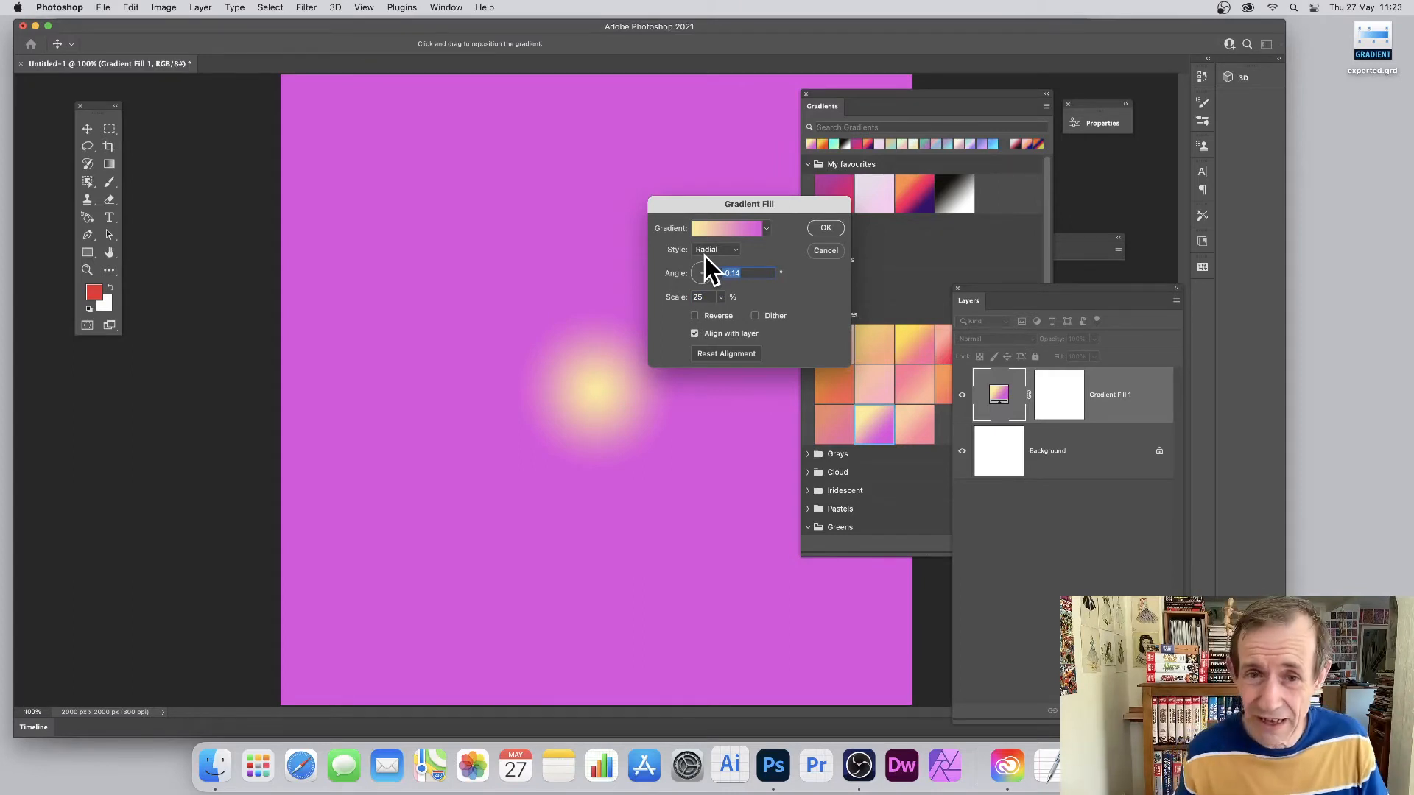
{"action": "left_click", "coordinate": [708, 252]}
{"action": "left_click", "coordinate": [710, 235]}
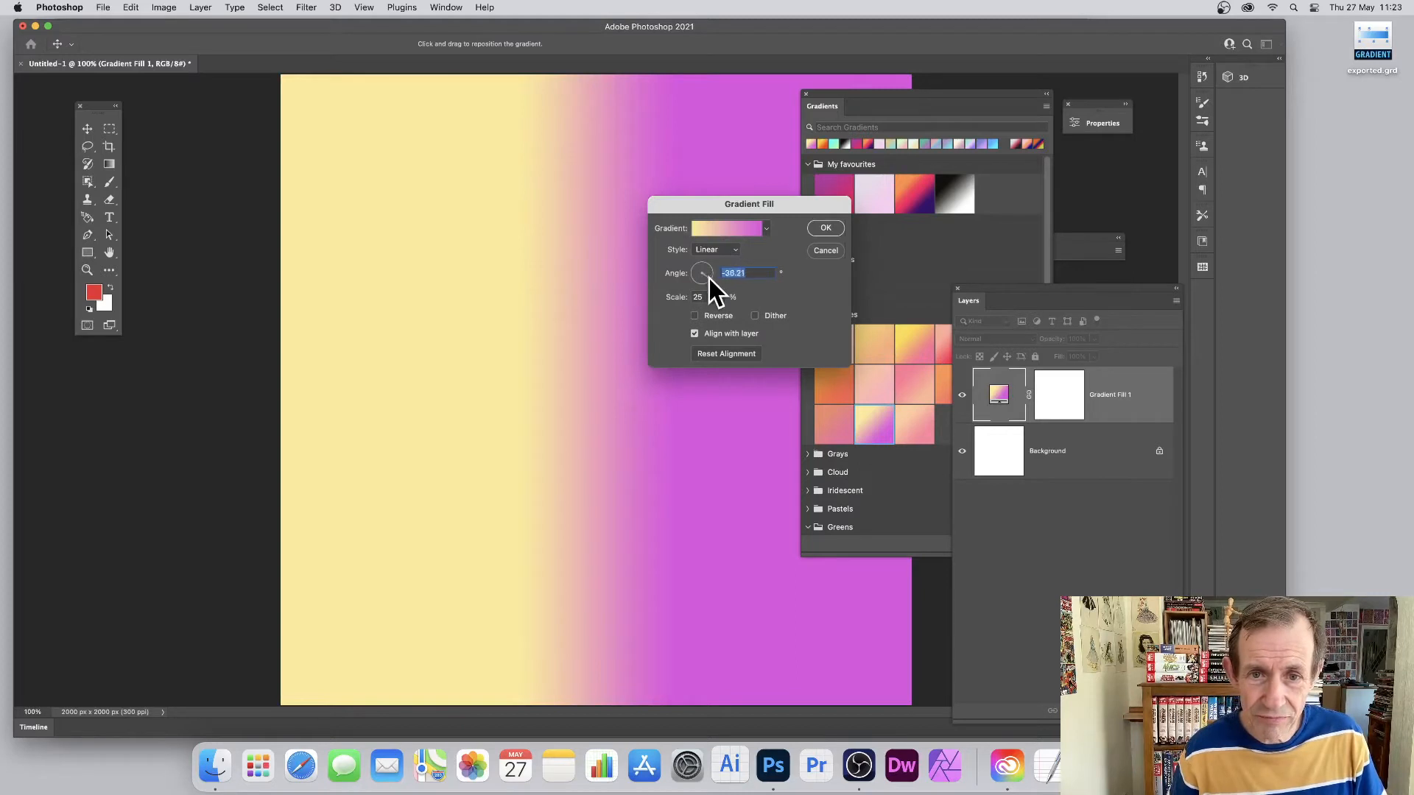
{"action": "mouse_move", "coordinate": [709, 279]}
{"action": "left_mouse_down"}
{"action": "mouse_move", "coordinate": [692, 283]}
{"action": "mouse_move", "coordinate": [724, 267]}
{"action": "left_mouse_up"}
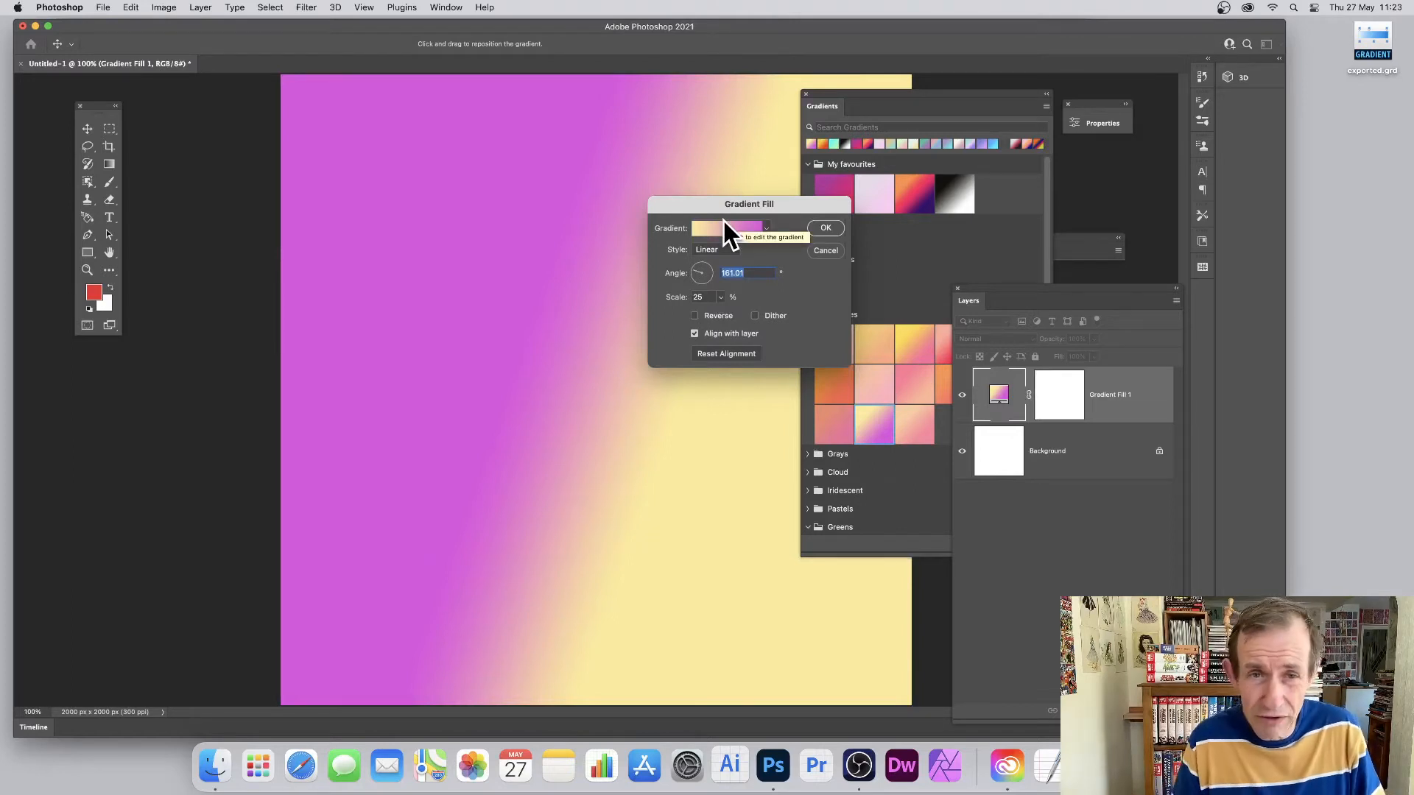
Toggle the fill's Reverse option on and off, and try to apply the changed Gradient Fill settings
{"action": "left_click", "coordinate": [695, 316]}
{"action": "left_click", "coordinate": [695, 316]}
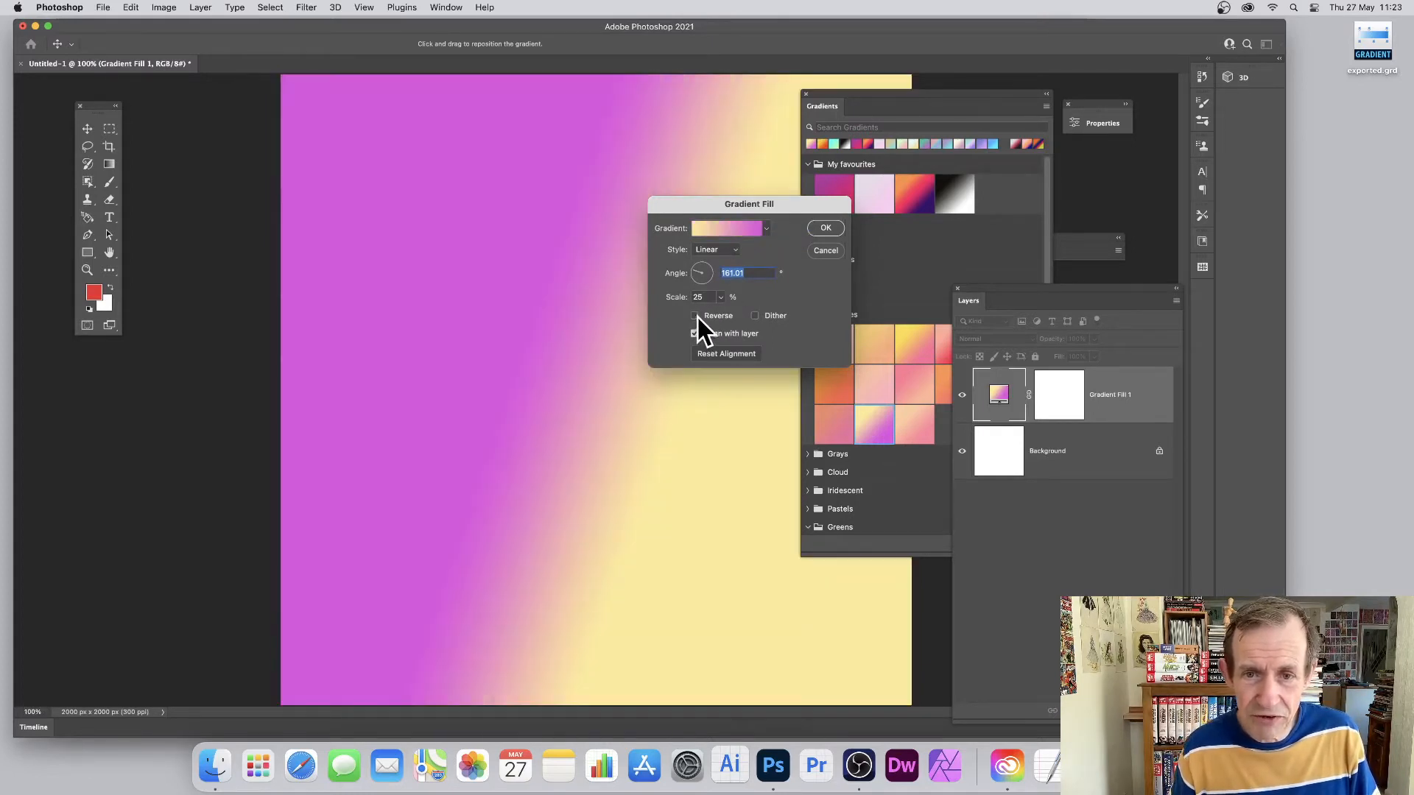
{"action": "left_click", "coordinate": [696, 316]}
{"action": "left_click", "coordinate": [696, 316]}
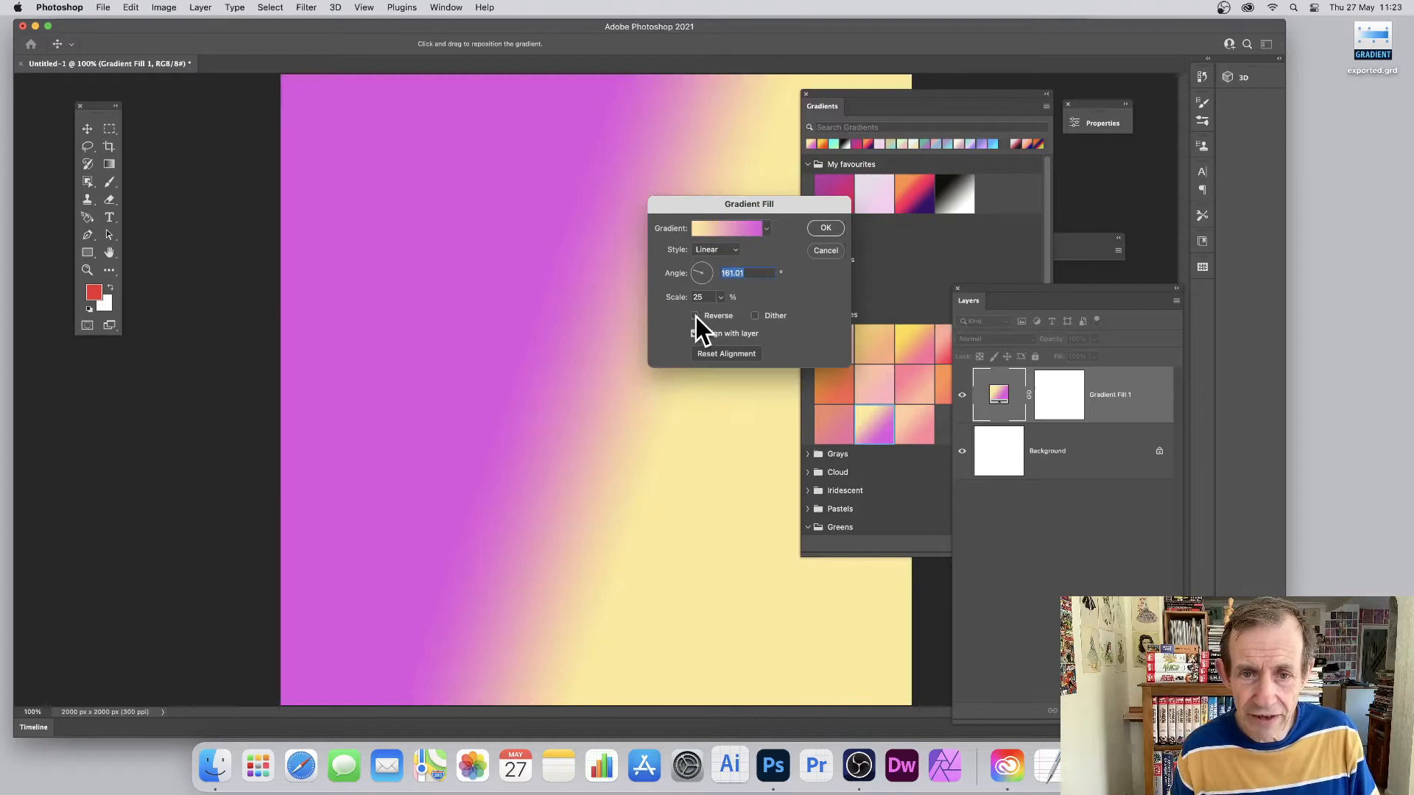
{"action": "left_click", "coordinate": [824, 229]}
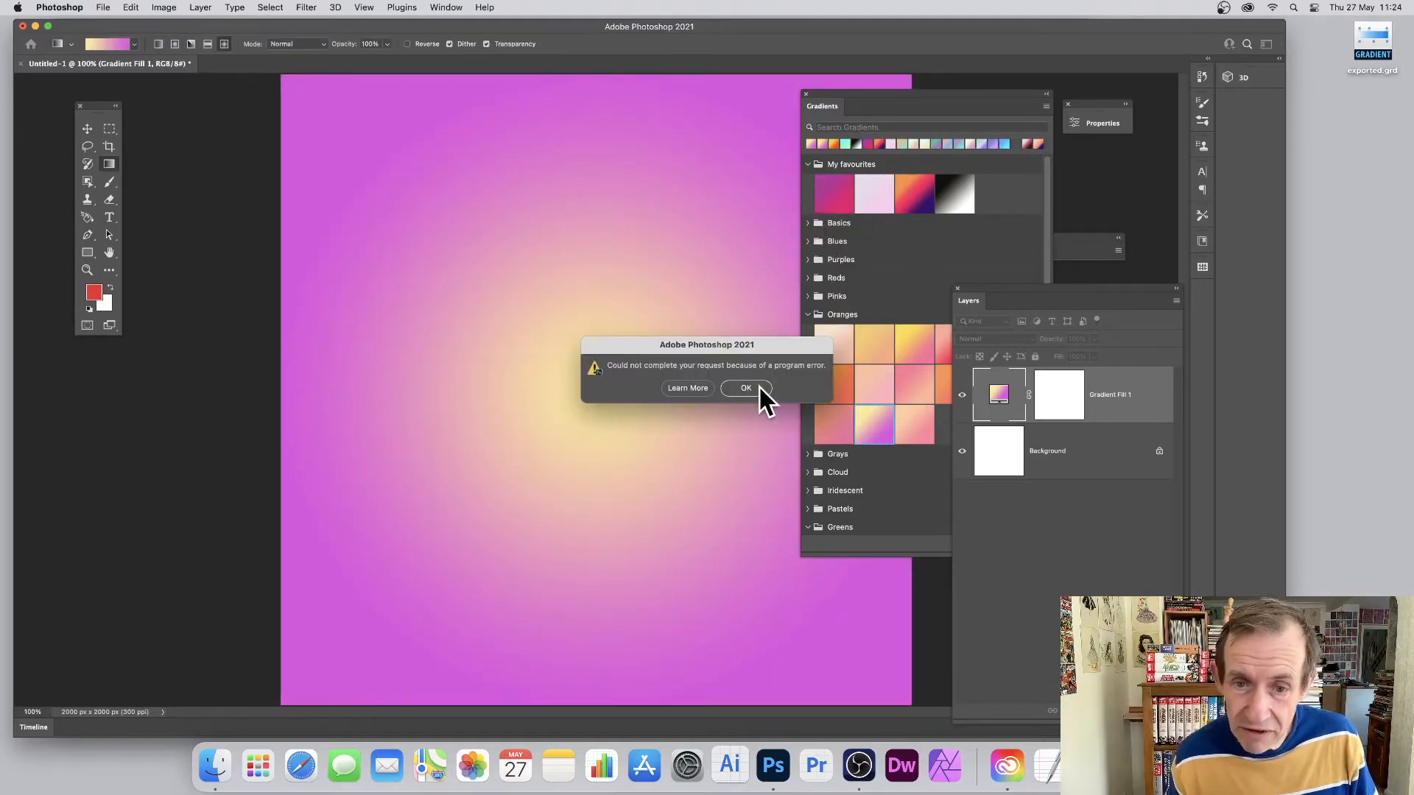
{"action": "left_click", "coordinate": [757, 388]}
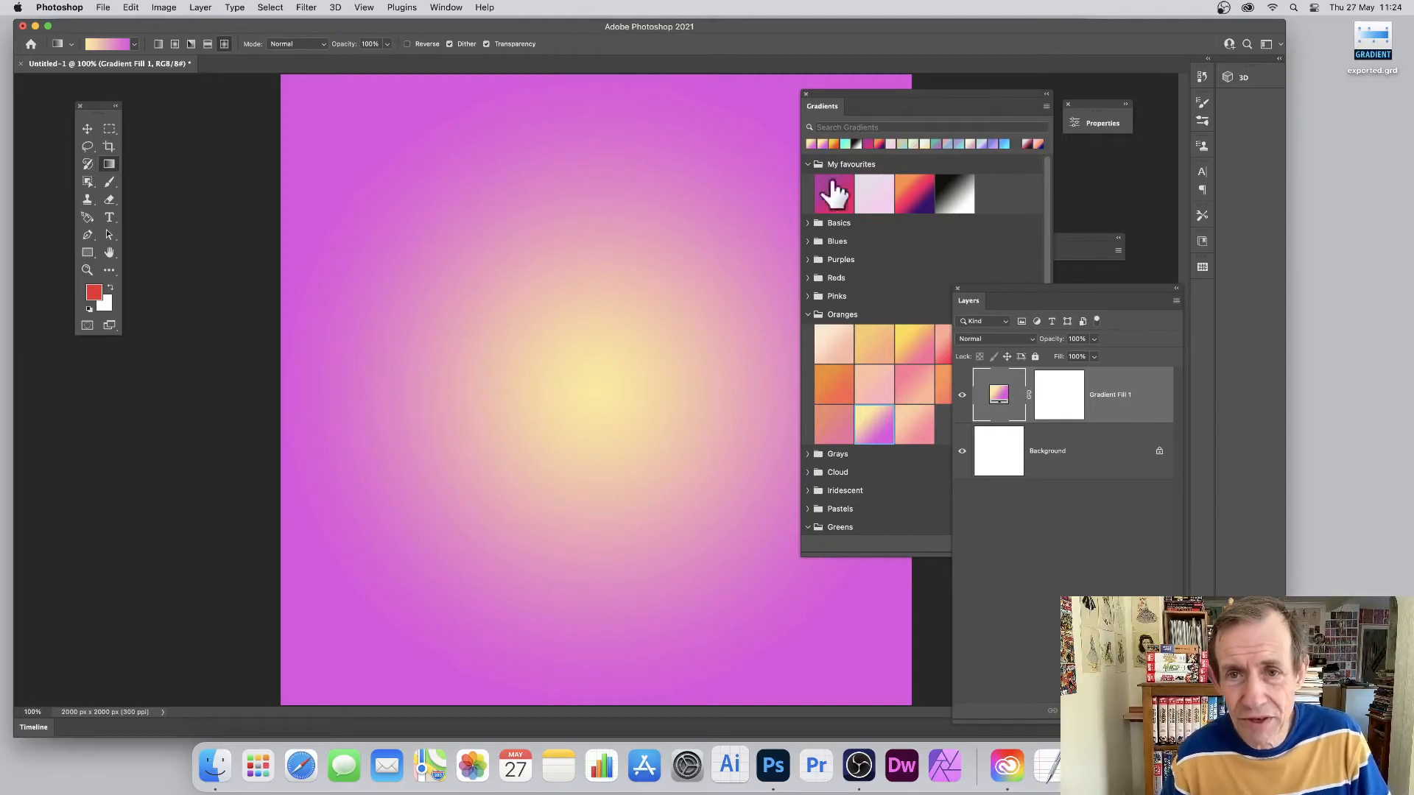
Move the Gradients panel aside and flatten the image into a single layer
{"action": "left_click_drag", "start_coordinate": [824, 109], "coordinate": [879, 93]}
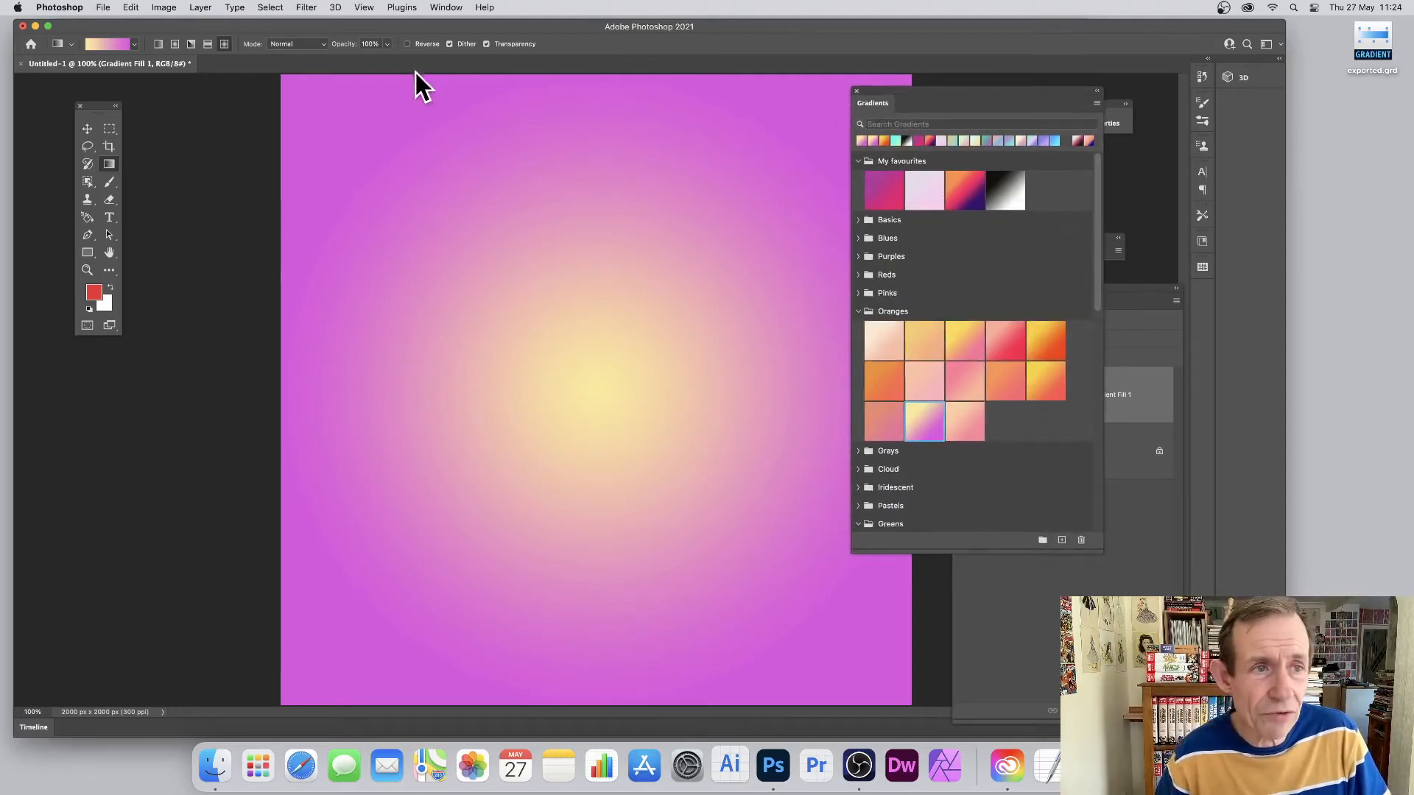
{"action": "left_click", "coordinate": [199, 7]}
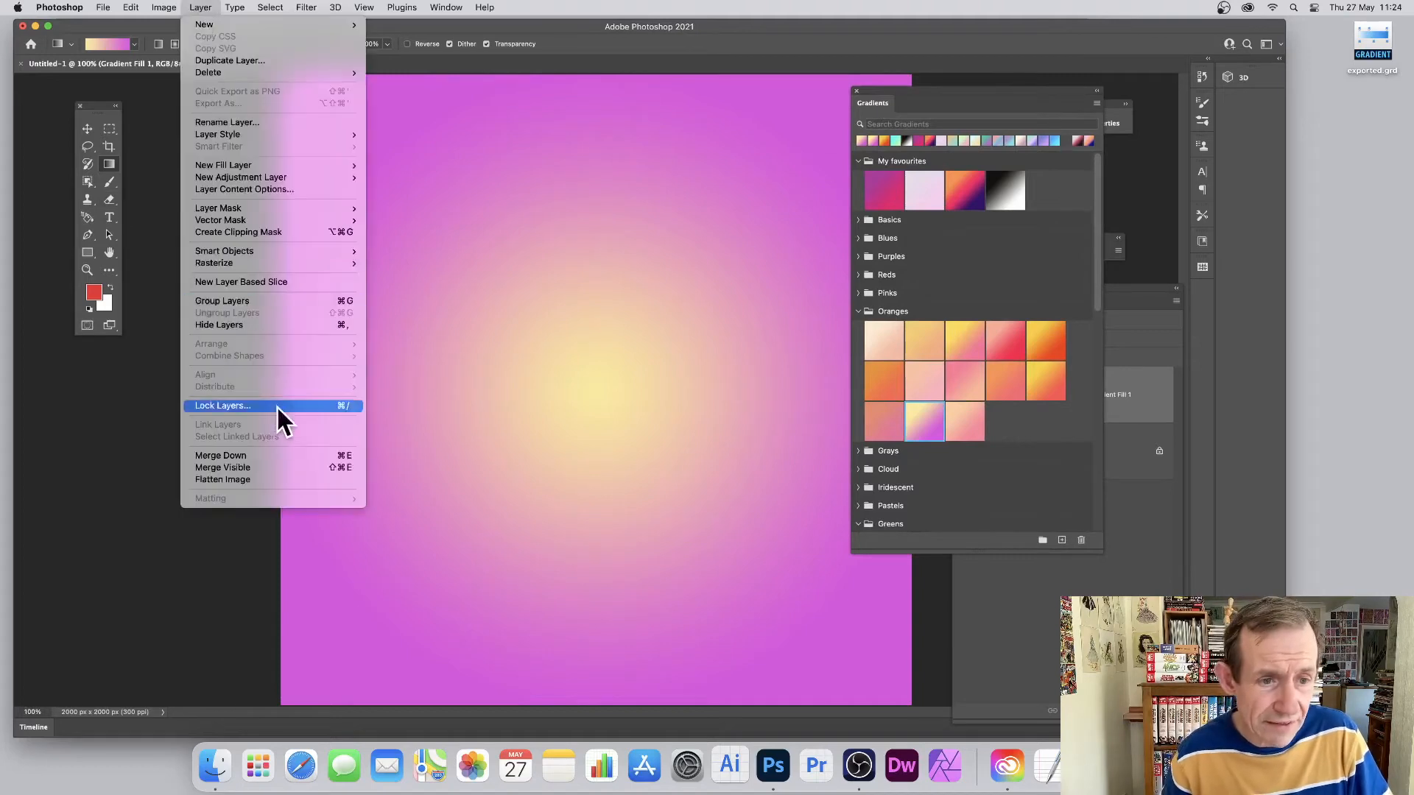
{"action": "left_click", "coordinate": [249, 479]}
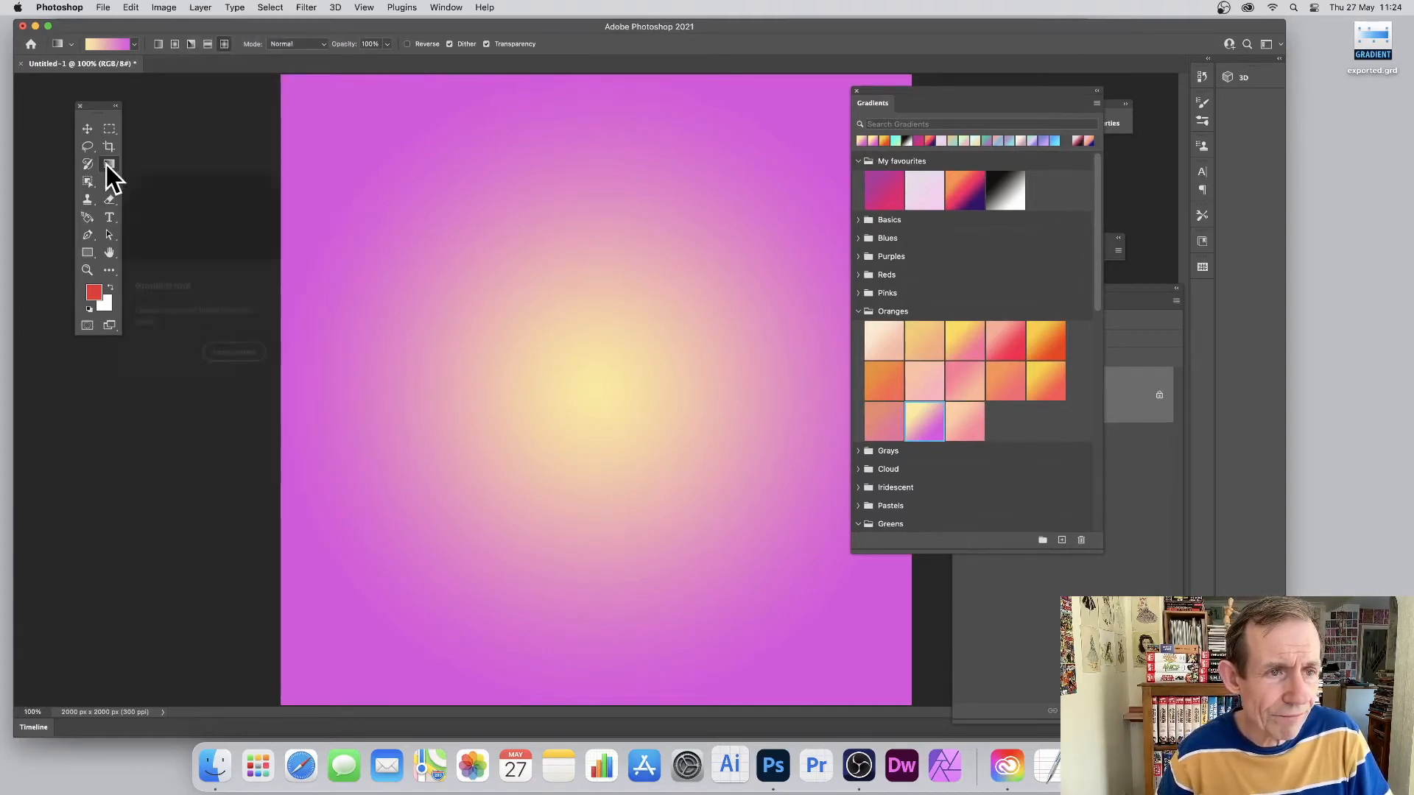
Try the first preset of the Basics group for the Gradient tool
{"action": "left_click", "coordinate": [134, 44]}
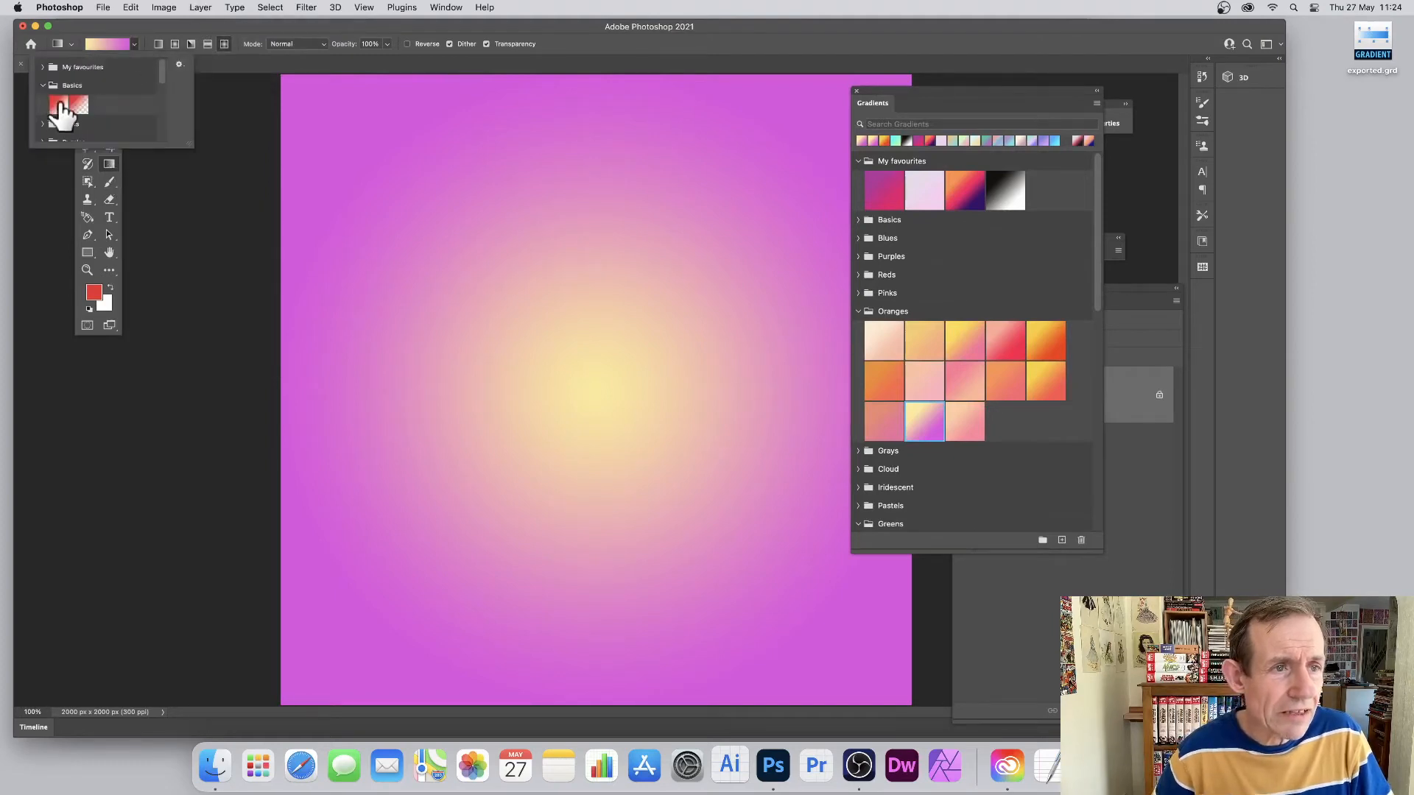
{"action": "left_click", "coordinate": [55, 106]}
{"action": "left_click", "coordinate": [291, 23]}
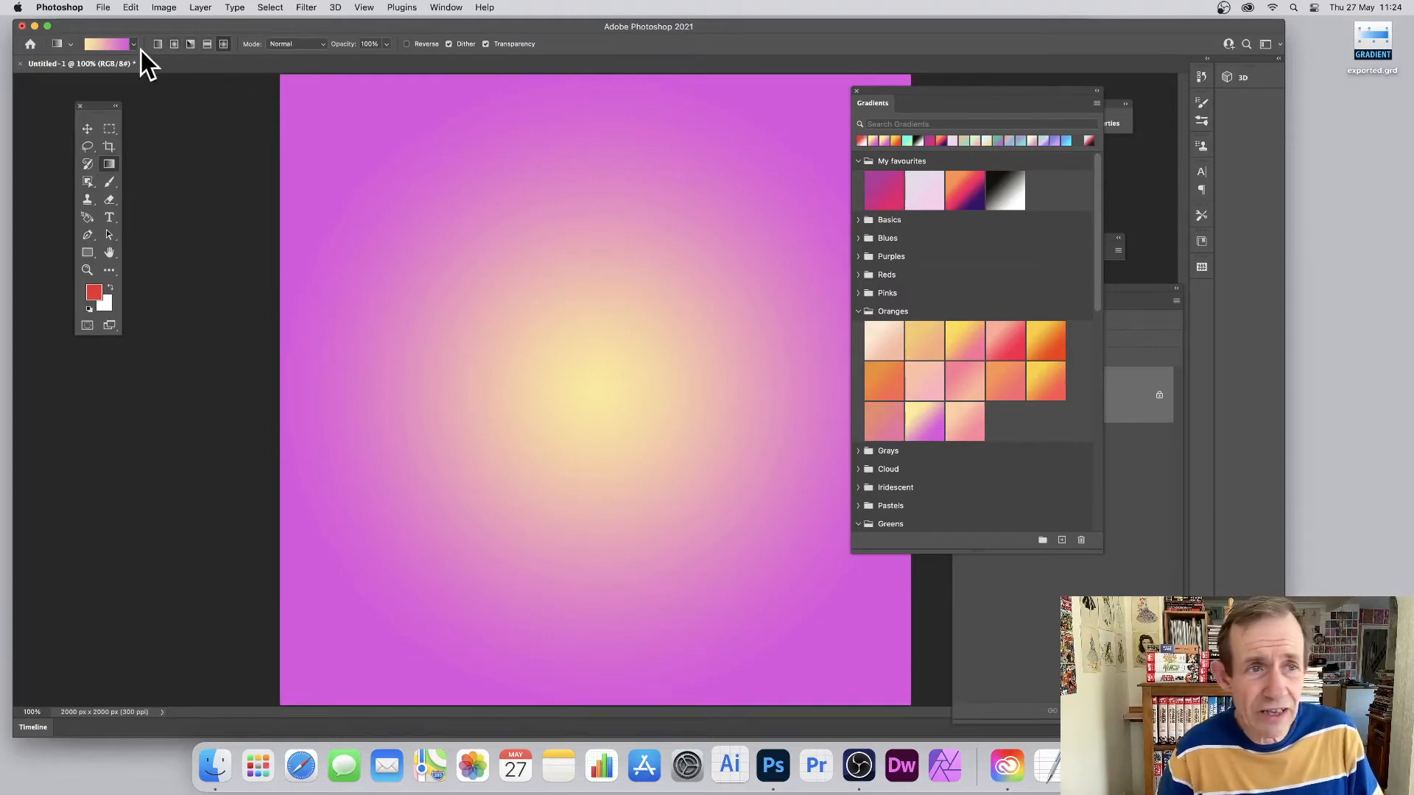
Set the Gradient tool to radial and choose a green preset from the first row of the Greens group
{"action": "left_click", "coordinate": [174, 45]}
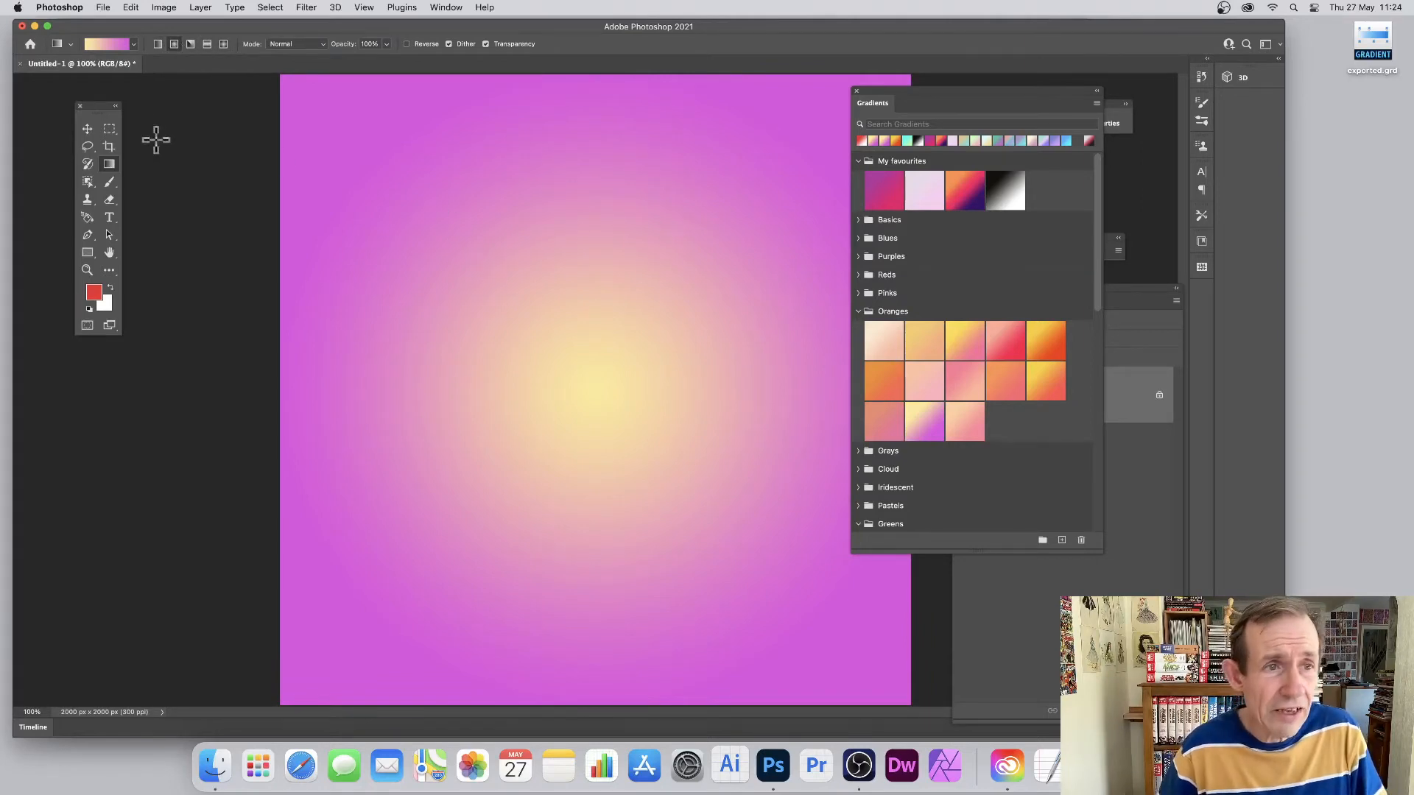
{"action": "left_click", "coordinate": [133, 45]}
{"action": "scroll", "coordinate": [94, 121], "scroll_direction": "down", "scroll_amount": 10}
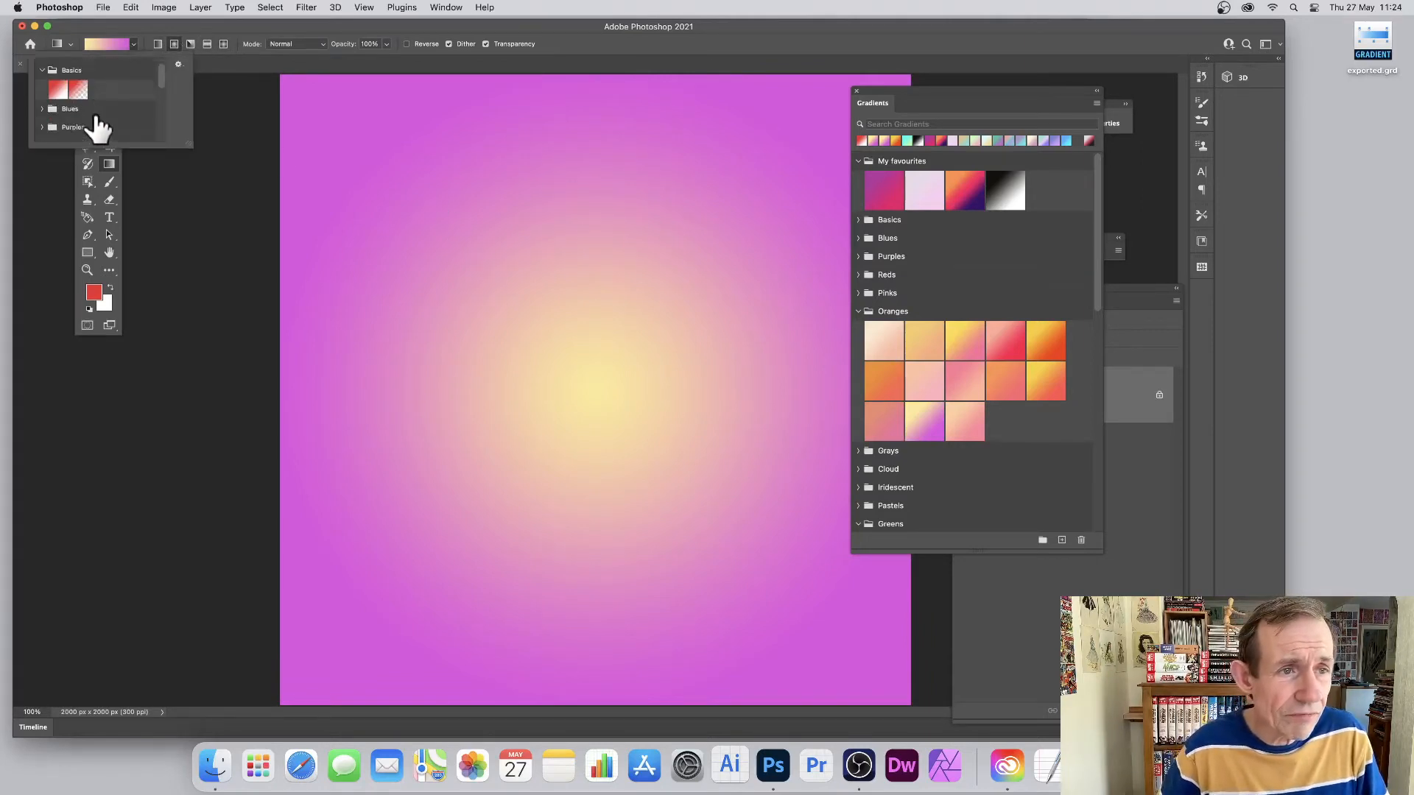
{"action": "left_click", "coordinate": [46, 95]}
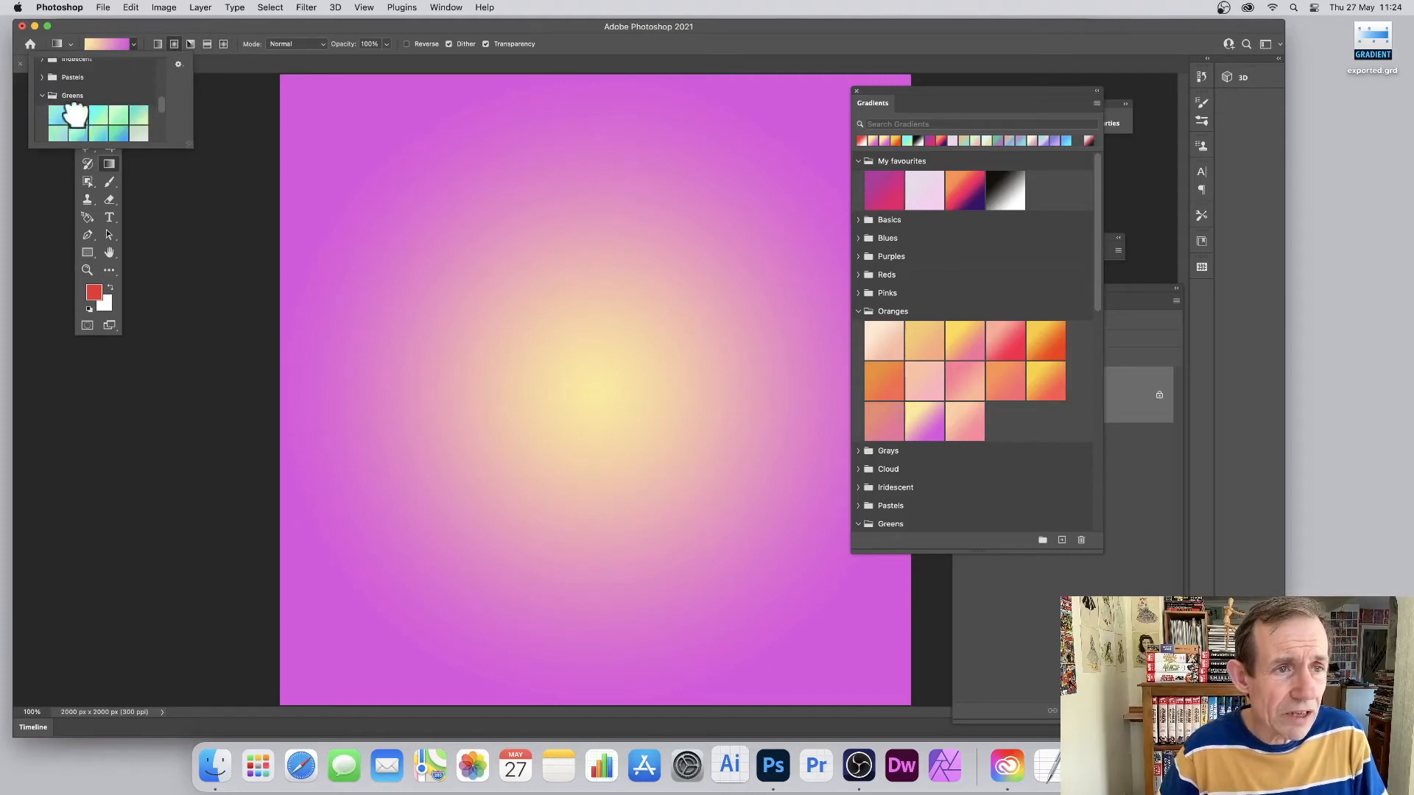
{"action": "left_click", "coordinate": [78, 115]}
Draw several overlapping radial gradients in Difference mode over the upper half of the canvas
{"action": "left_click", "coordinate": [312, 45]}
{"action": "left_click", "coordinate": [313, 44]}
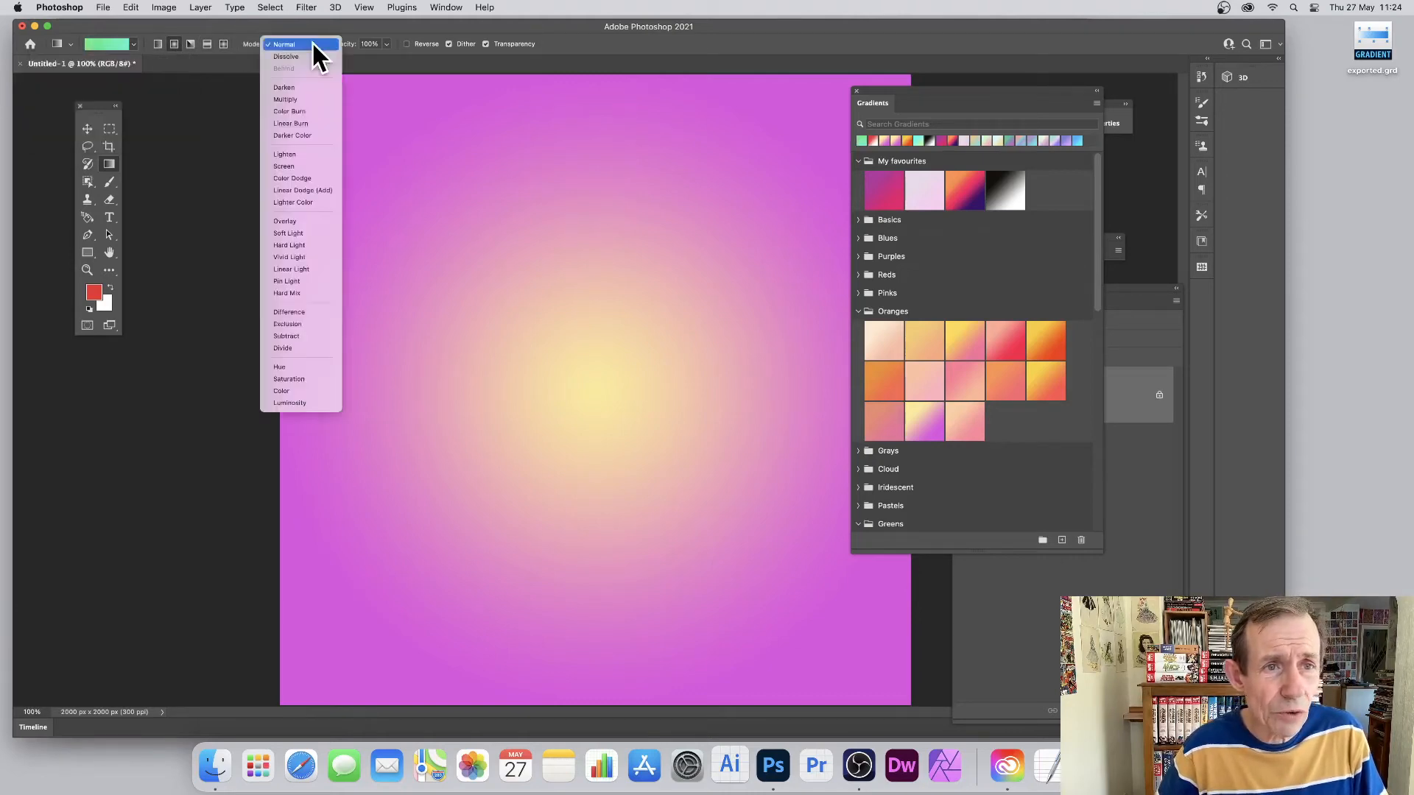
{"action": "left_click", "coordinate": [307, 313]}
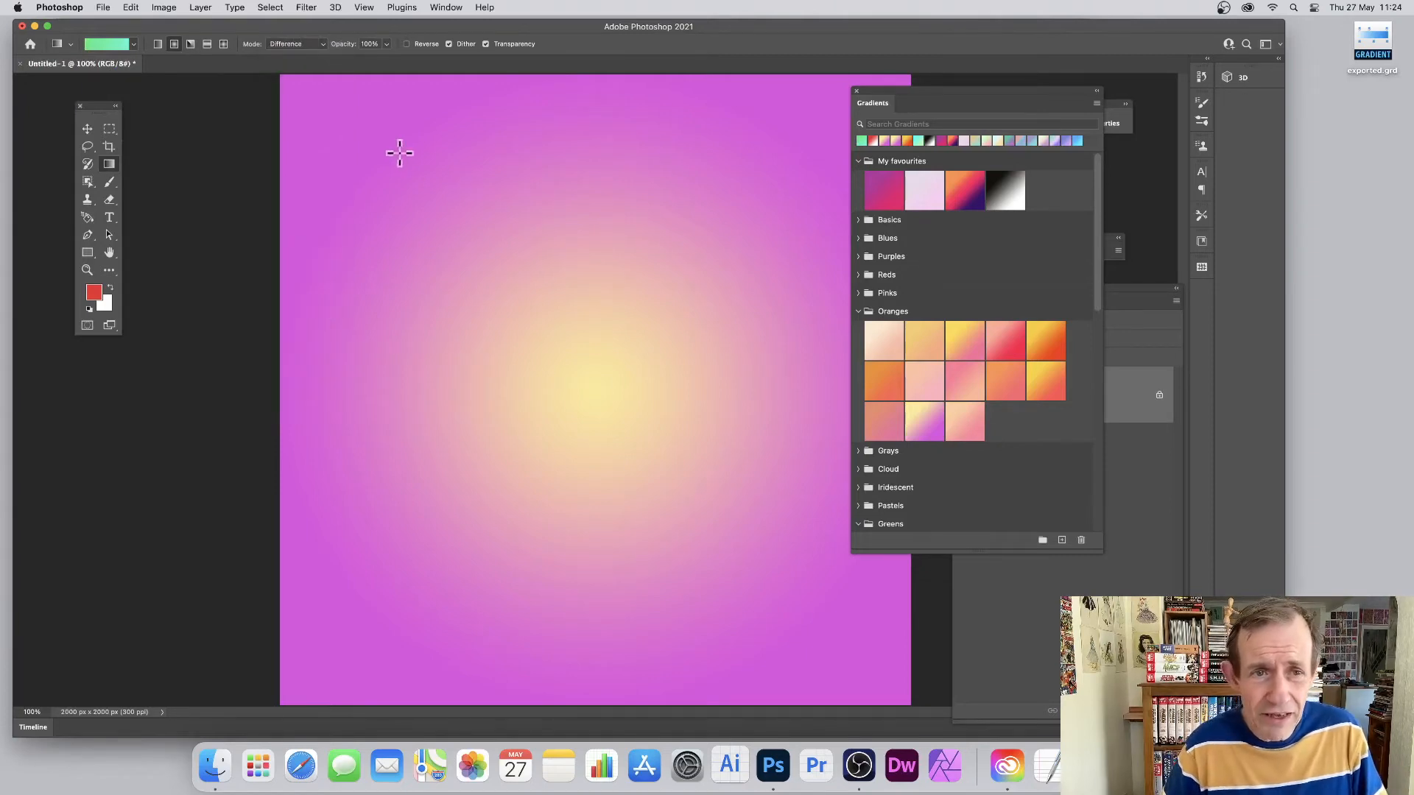
{"action": "left_click_drag", "start_coordinate": [405, 156], "coordinate": [648, 222]}
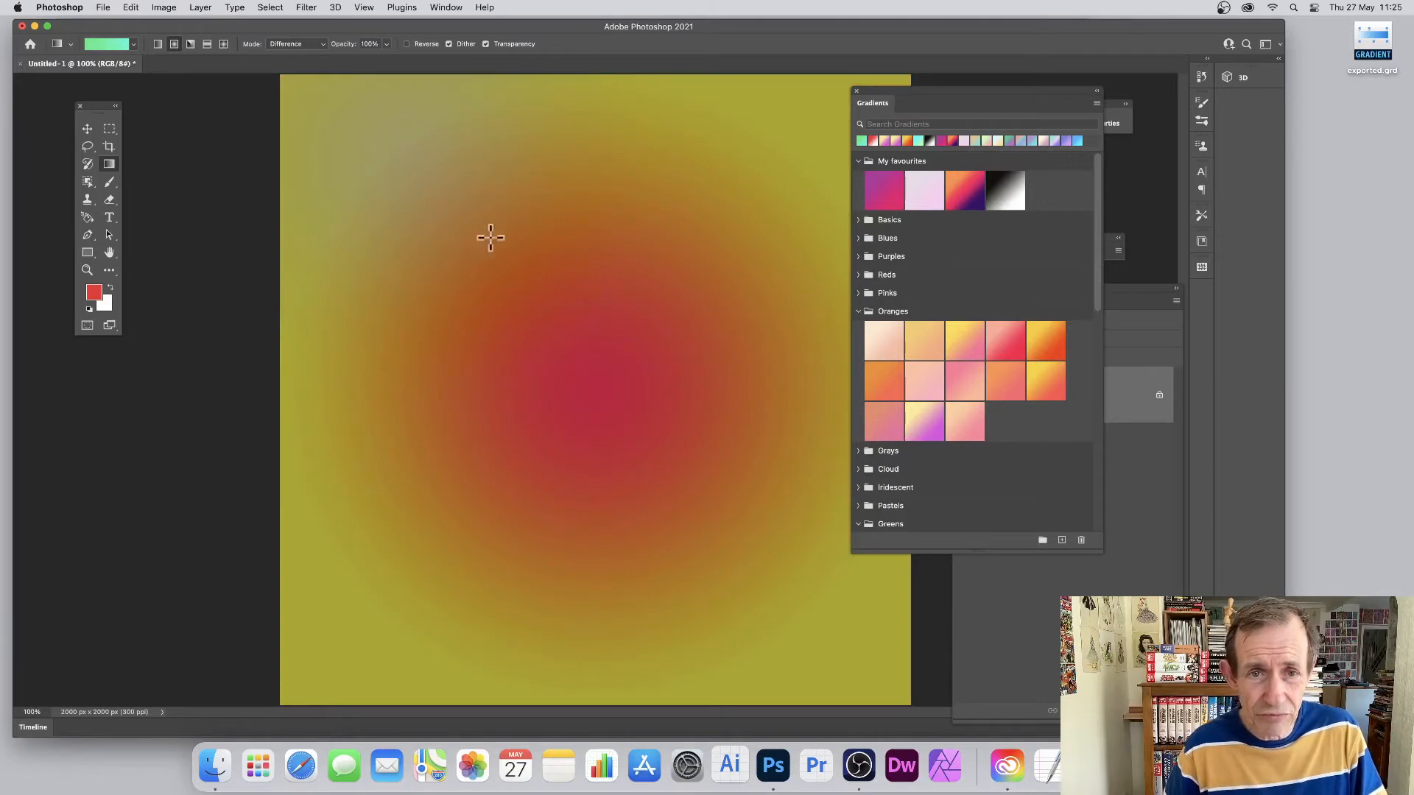
{"action": "left_click_drag", "start_coordinate": [478, 177], "coordinate": [508, 221]}
{"action": "left_click_drag", "start_coordinate": [586, 271], "coordinate": [632, 152]}
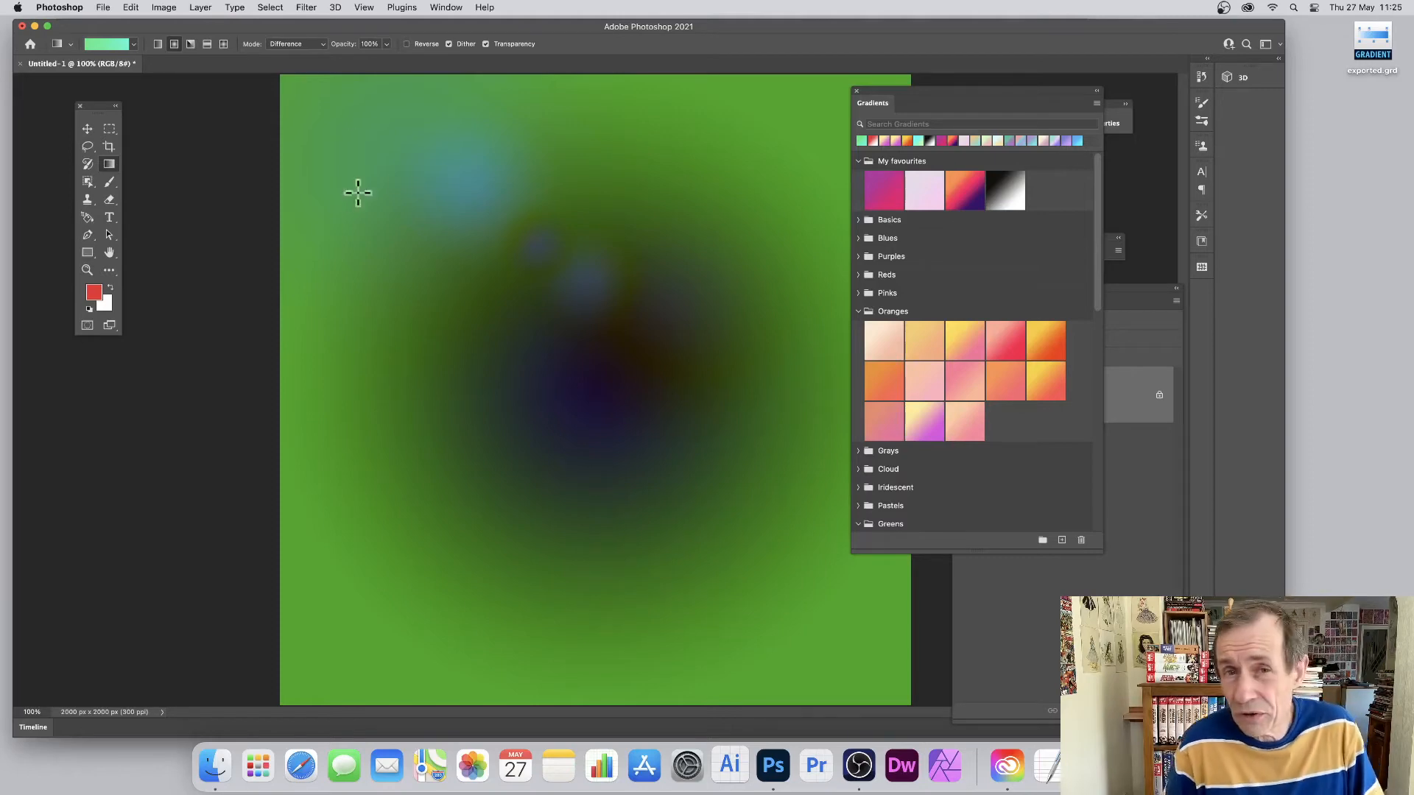
{"action": "left_click", "coordinate": [444, 7]}
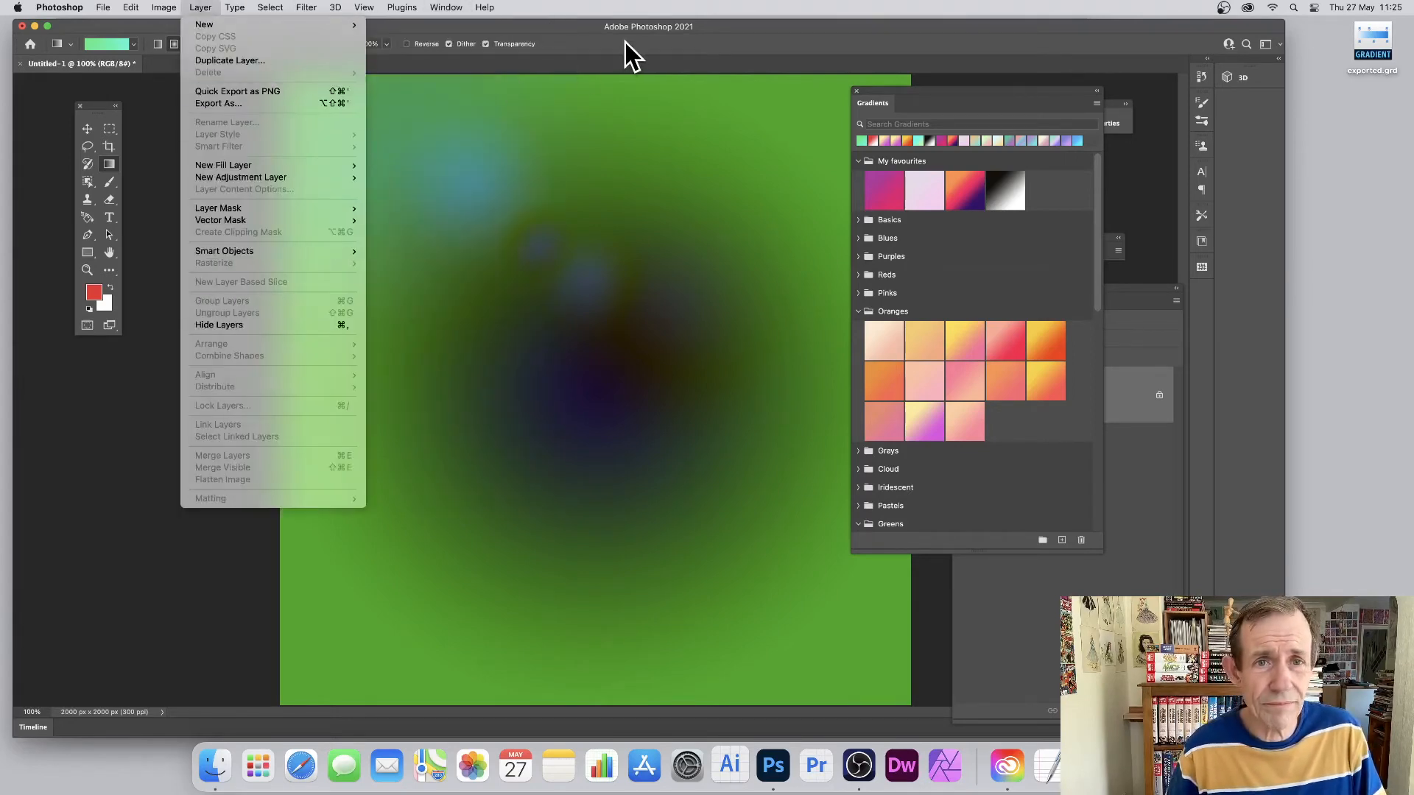
{"action": "left_click", "coordinate": [625, 42]}
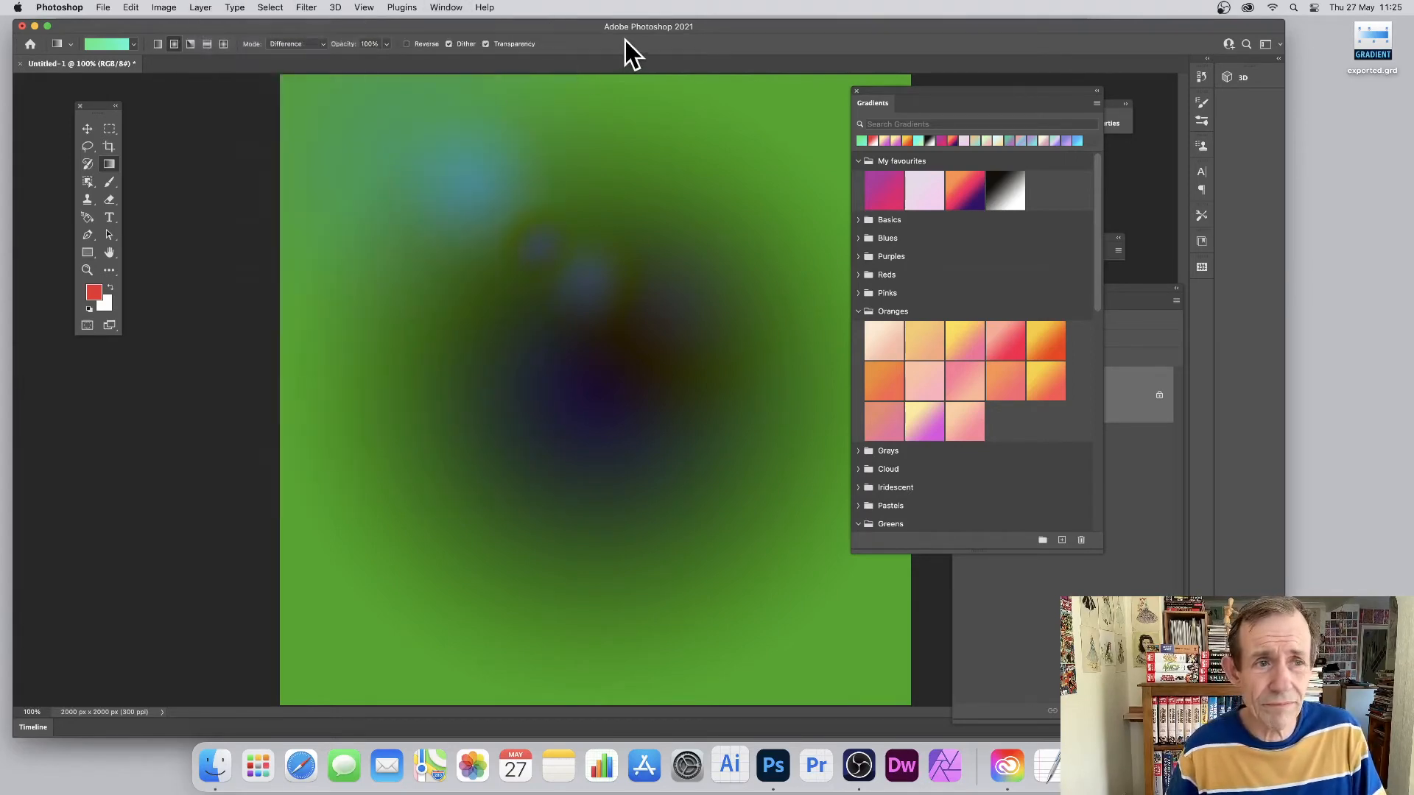
Choose the dark blue-to-teal preset in a lower row of the Greens group and open it in the Gradient Editor
{"action": "left_click", "coordinate": [134, 44]}
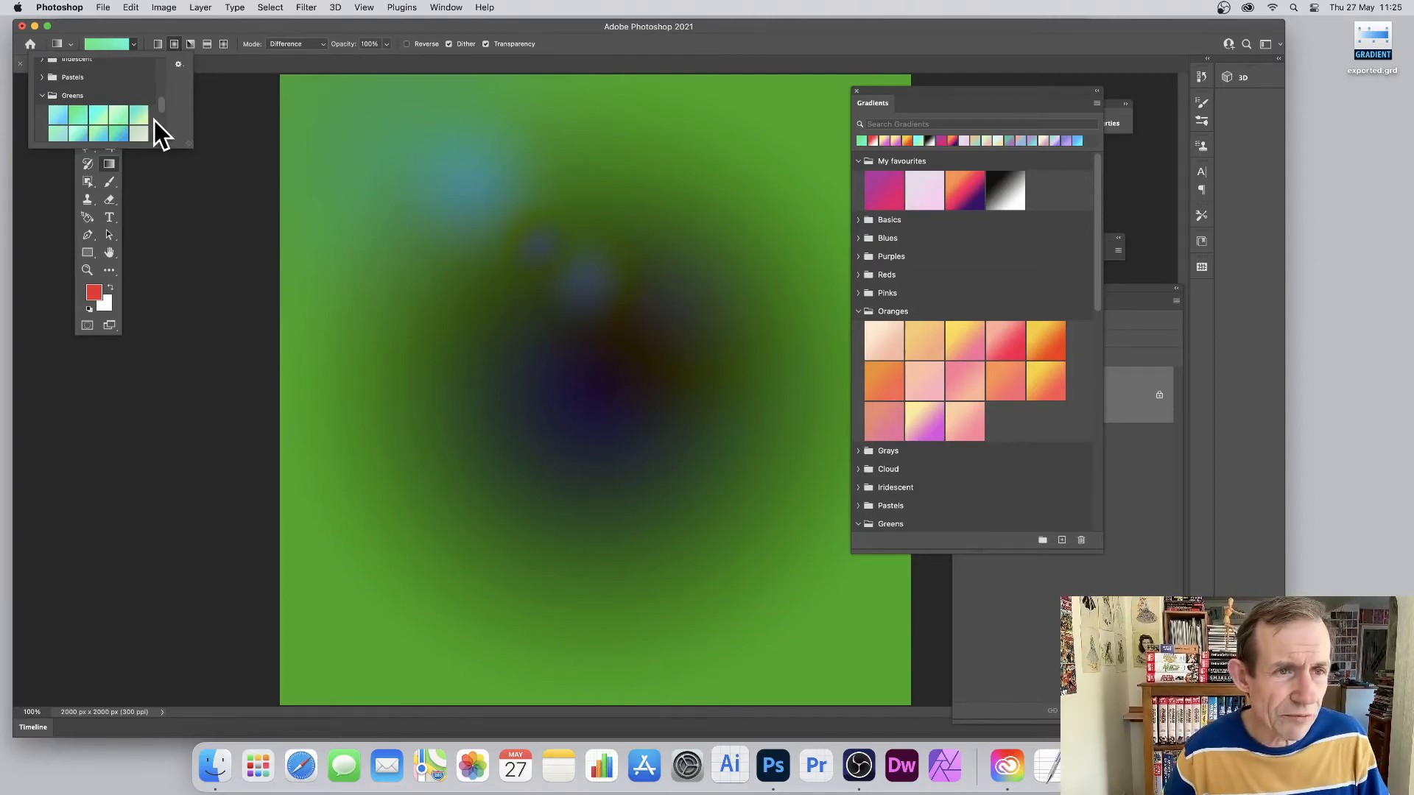
{"action": "scroll", "coordinate": [162, 105], "scroll_direction": "down", "scroll_amount": 1}
{"action": "left_click_drag", "start_coordinate": [162, 105], "coordinate": [162, 118]}
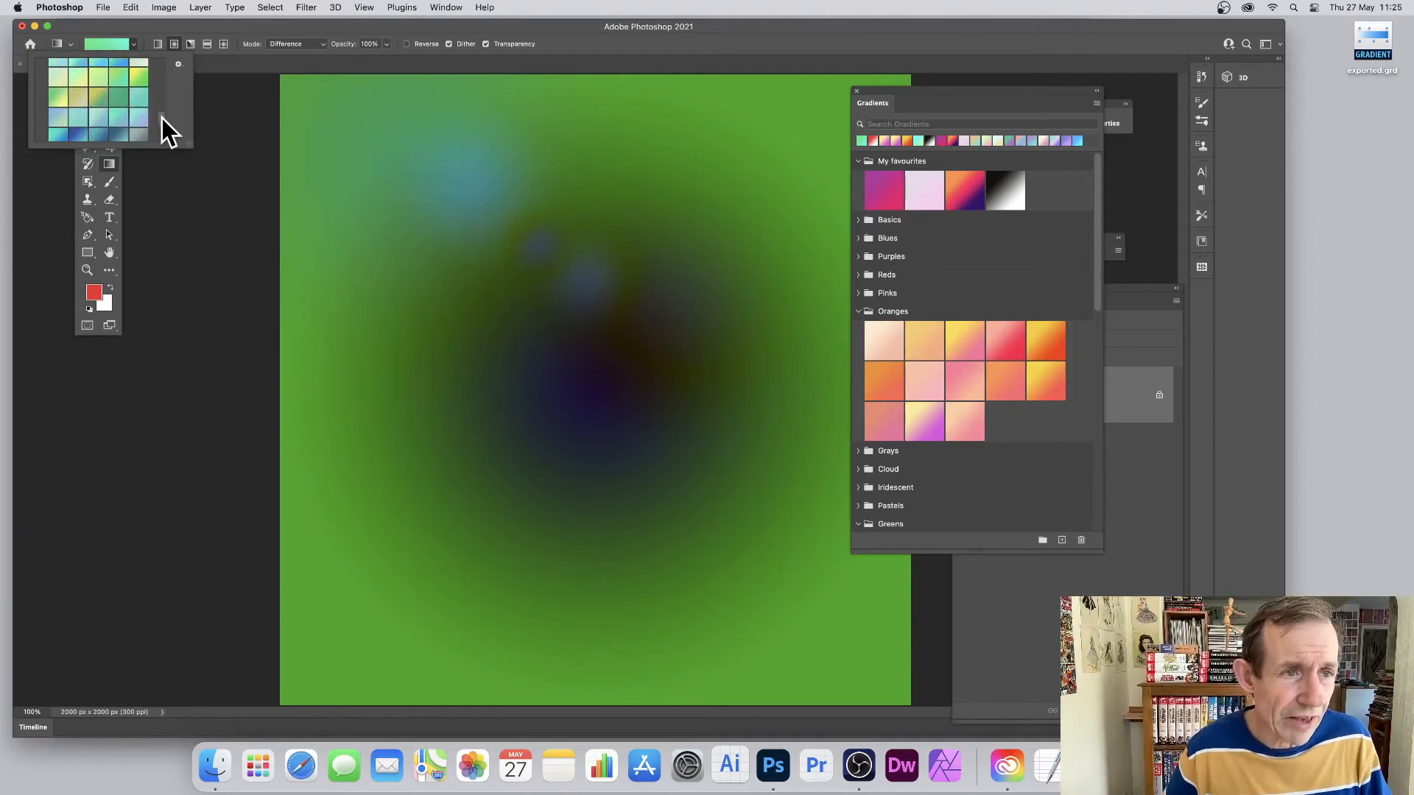
{"action": "left_click", "coordinate": [87, 134]}
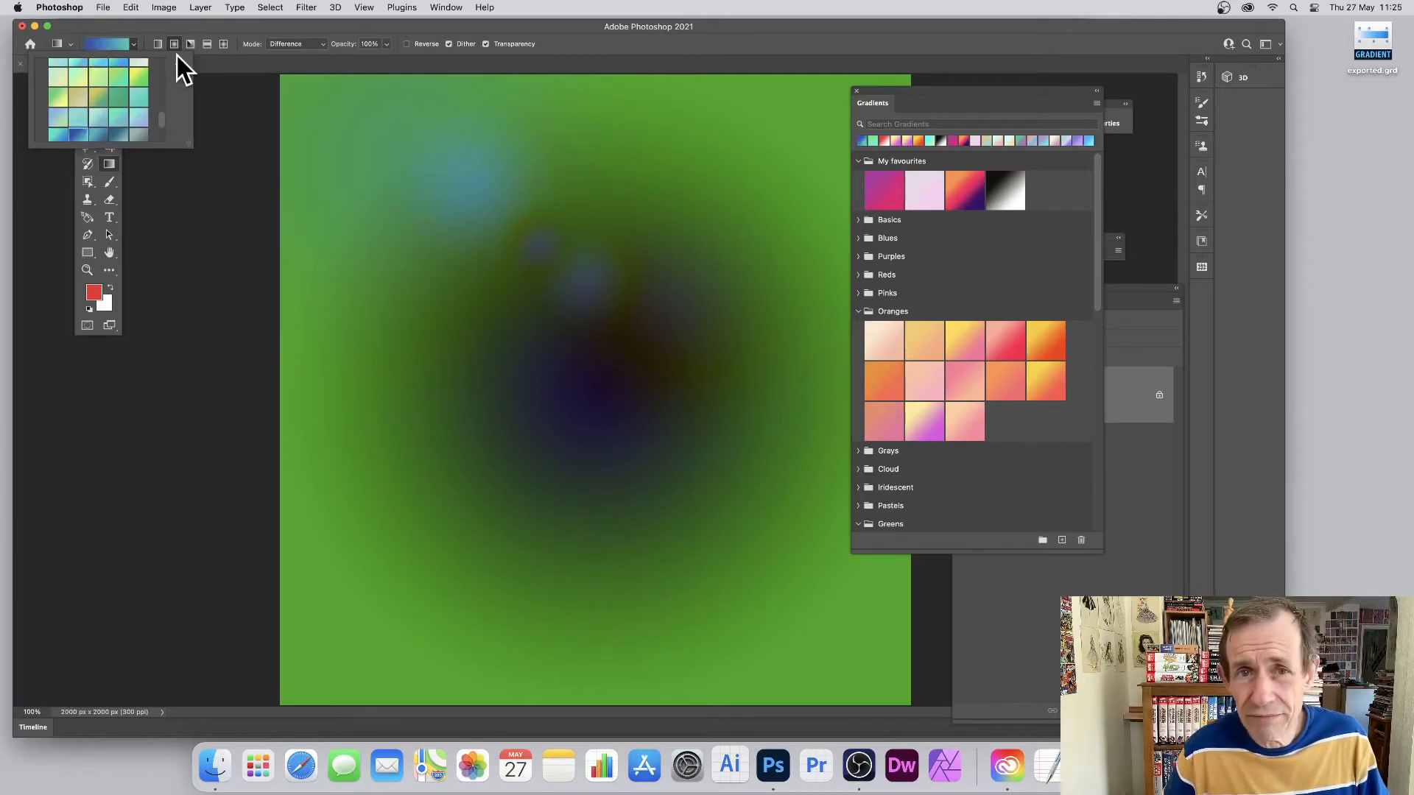
{"action": "left_click", "coordinate": [112, 28]}
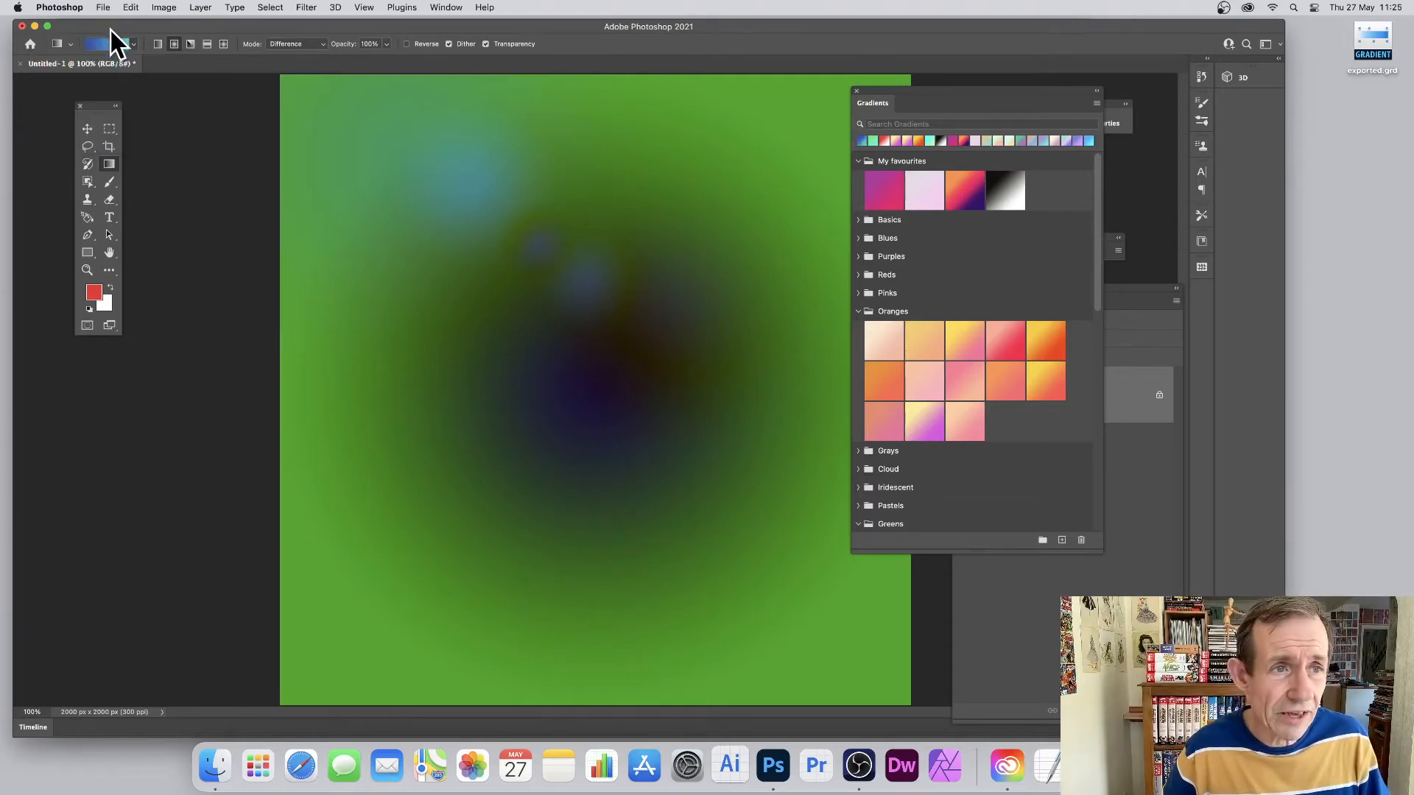
{"action": "left_click", "coordinate": [107, 46]}
{"action": "left_click_drag", "start_coordinate": [315, 129], "coordinate": [498, 118]}
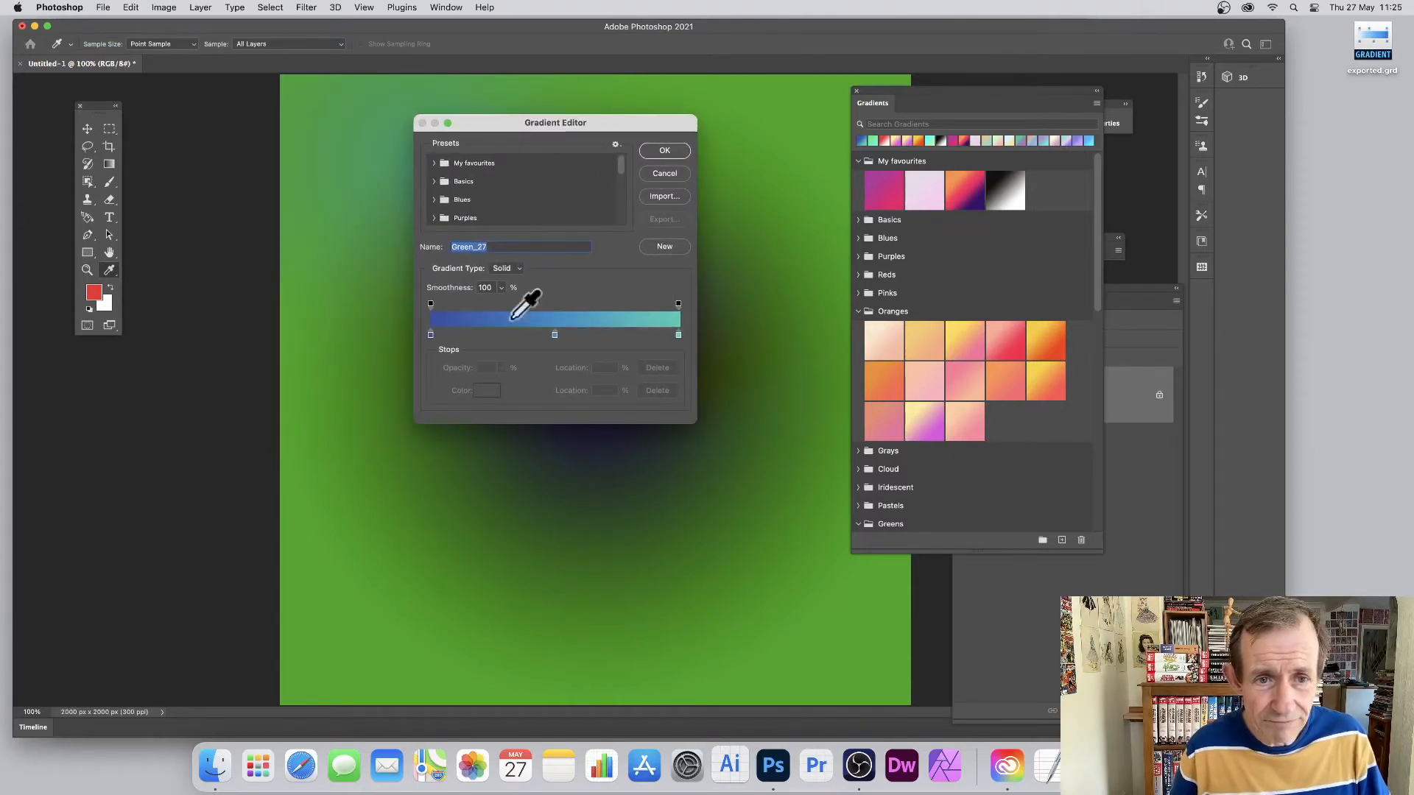
Shift the gradient's first colour stop slightly inward, the middle one to 44% and the last one to 84%
{"action": "mouse_move", "coordinate": [430, 336]}
{"action": "left_mouse_down"}
{"action": "mouse_move", "coordinate": [480, 334]}
{"action": "mouse_move", "coordinate": [449, 336]}
{"action": "left_mouse_up"}
{"action": "left_click_drag", "start_coordinate": [556, 337], "coordinate": [539, 336]}
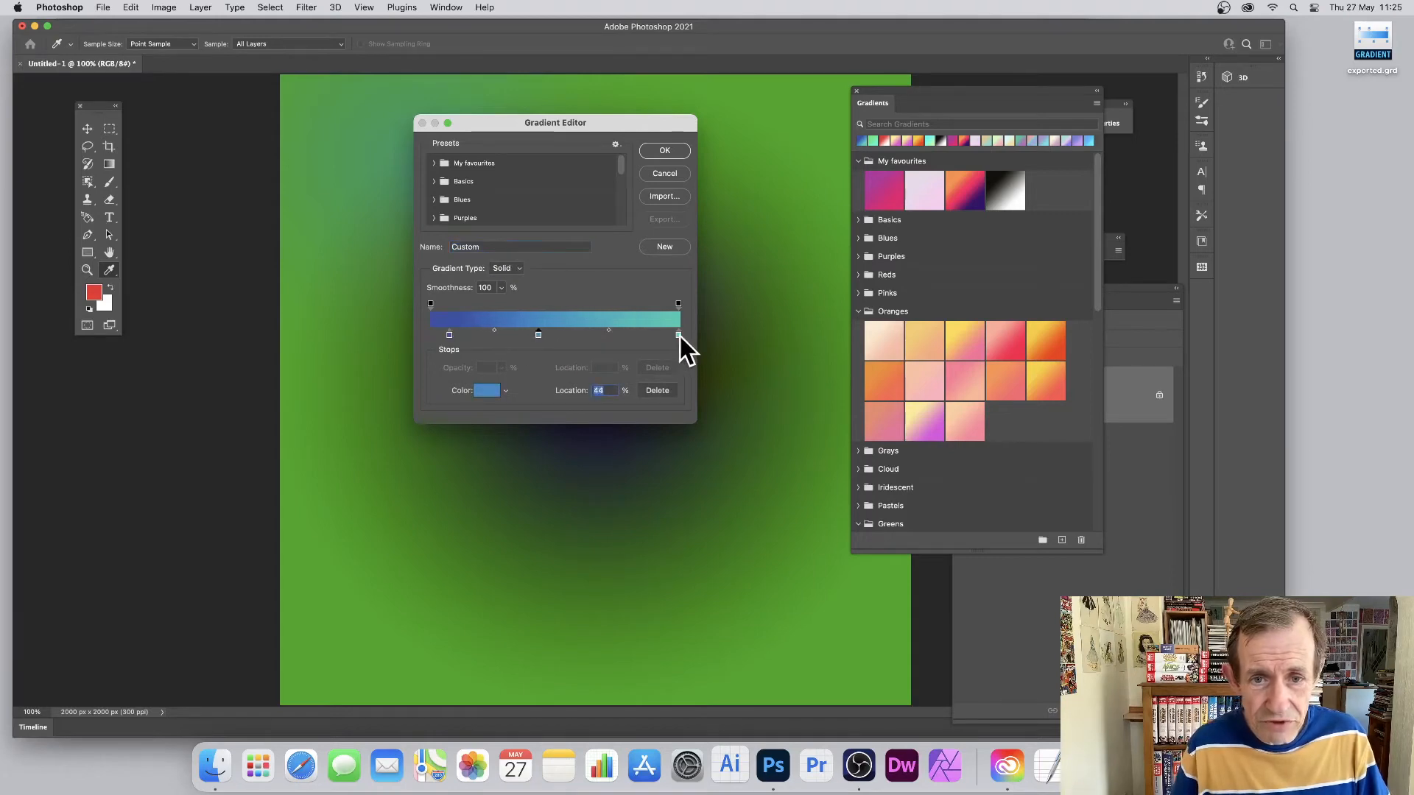
{"action": "left_click_drag", "start_coordinate": [678, 336], "coordinate": [648, 336]}
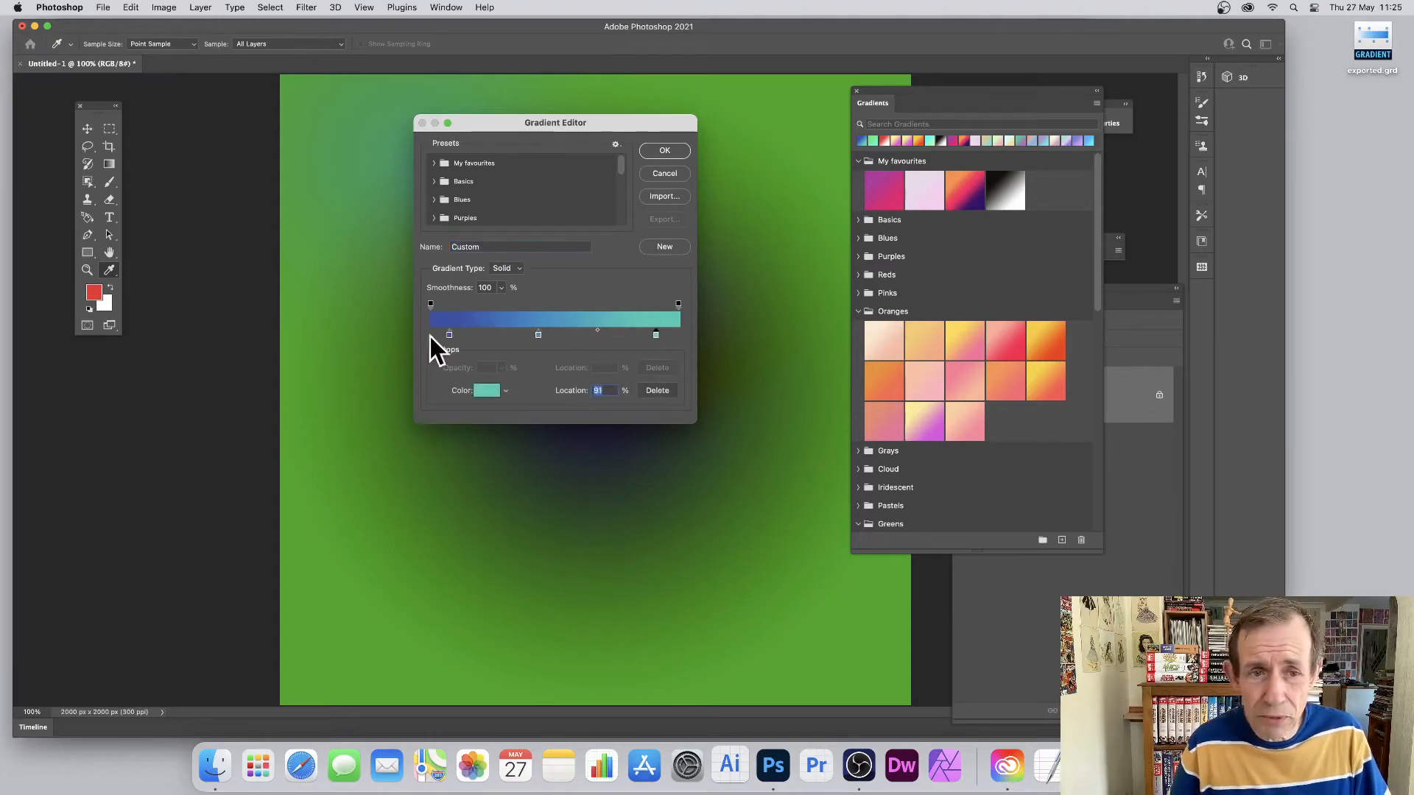
{"action": "left_click_drag", "start_coordinate": [655, 335], "coordinate": [635, 335]}
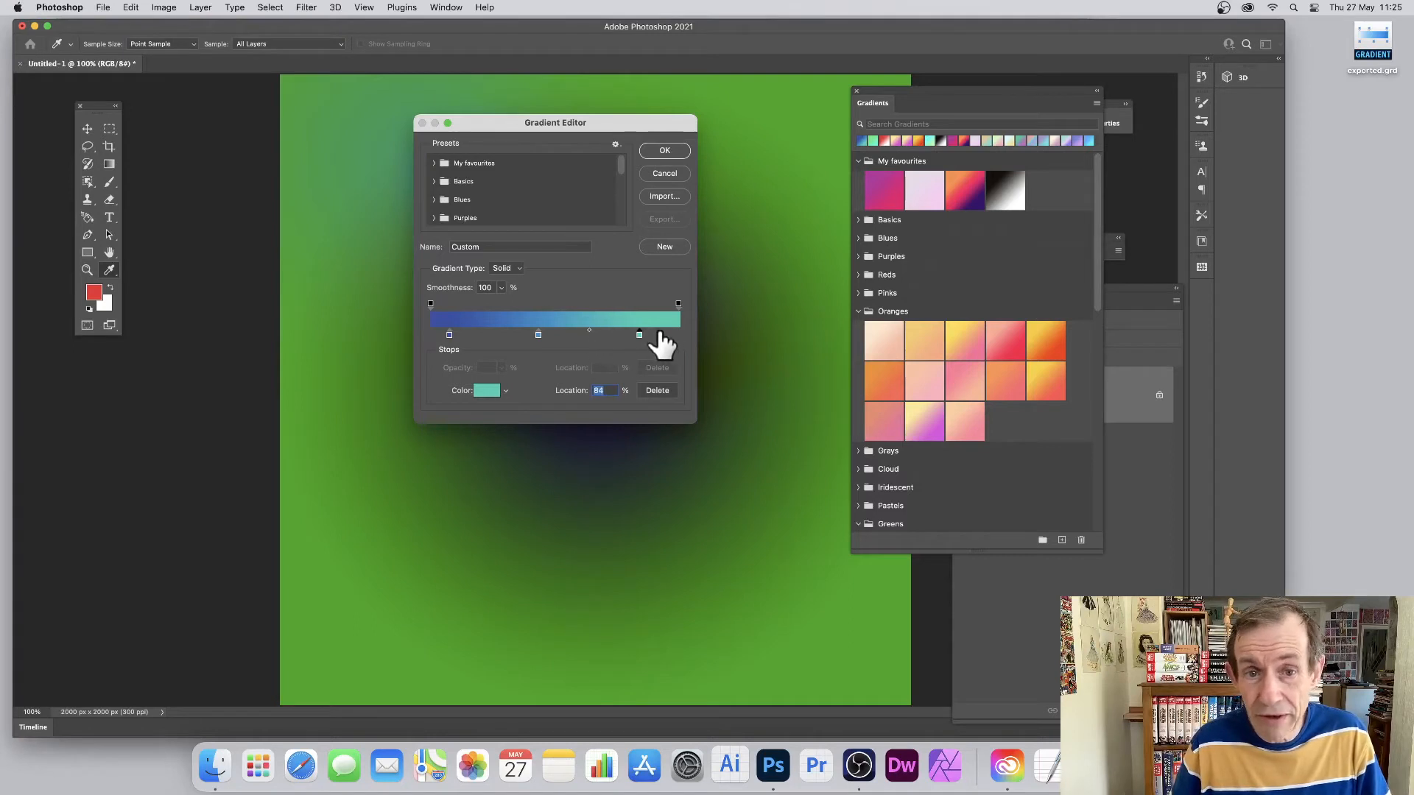
Add three teal colour stops to the gradient at 71%, 27% and 57%
{"action": "left_click", "coordinate": [606, 336]}
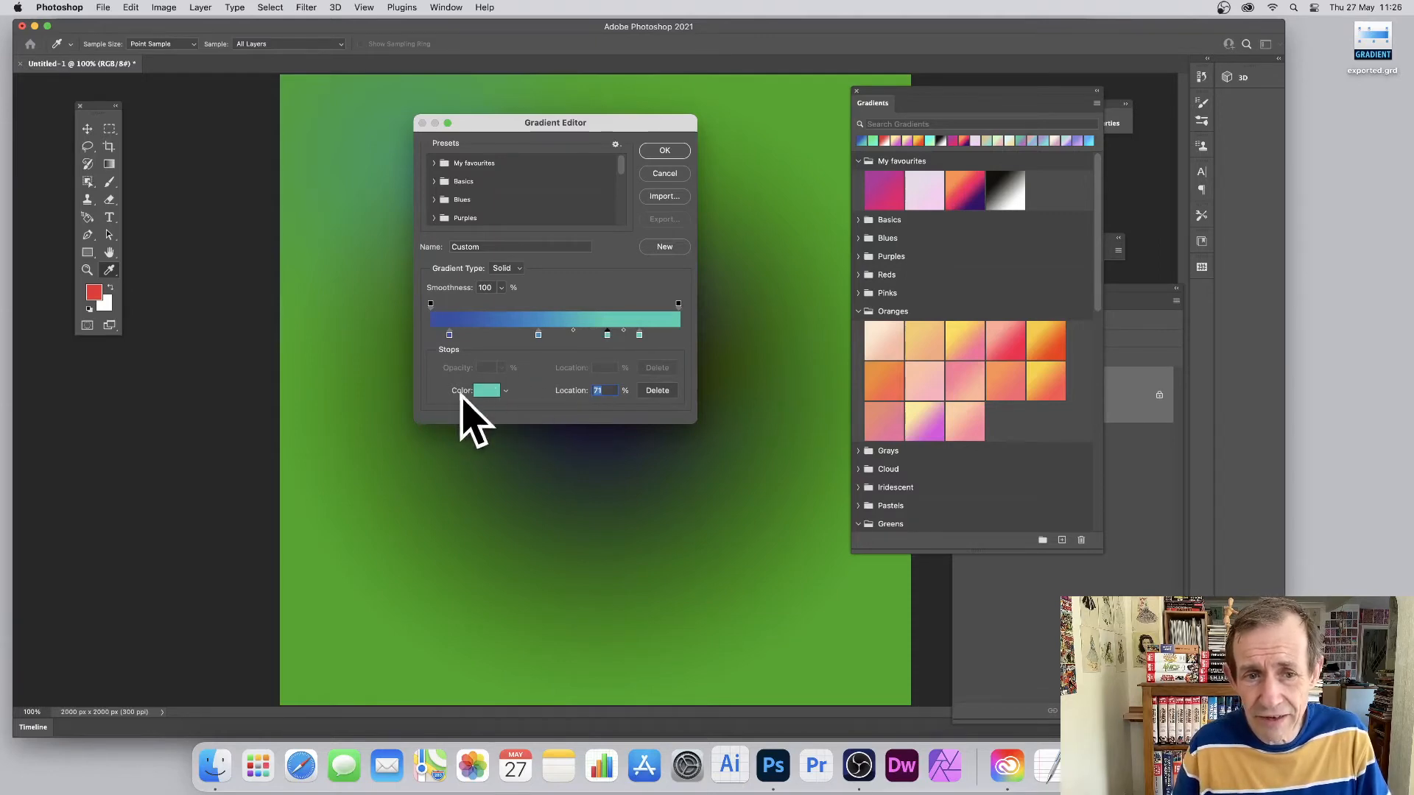
{"action": "left_click", "coordinate": [497, 336]}
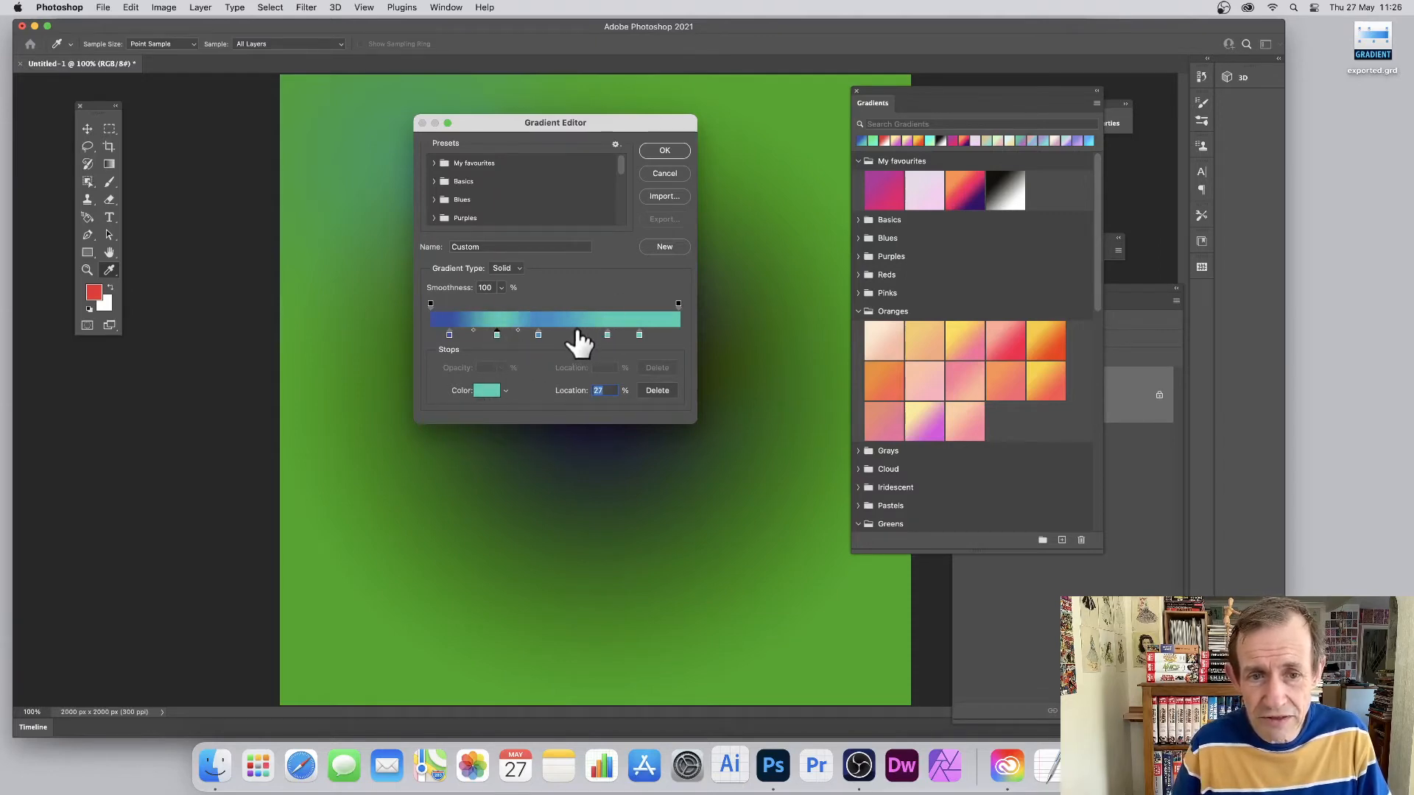
{"action": "left_click", "coordinate": [572, 336]}
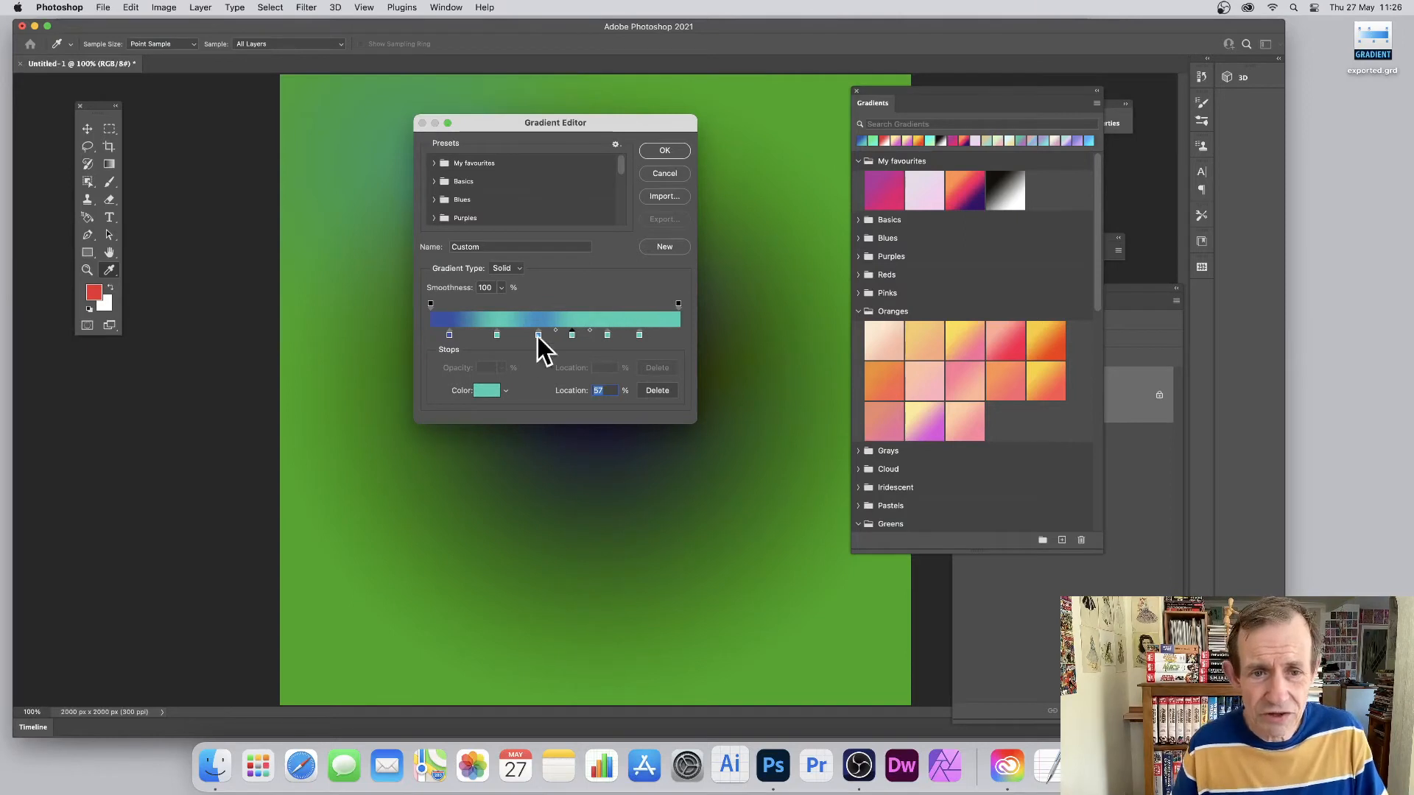
Move the first opacity stop to 28% with 0% opacity and save the Custom gradient as a new preset
{"action": "left_click_drag", "start_coordinate": [450, 336], "coordinate": [473, 302]}
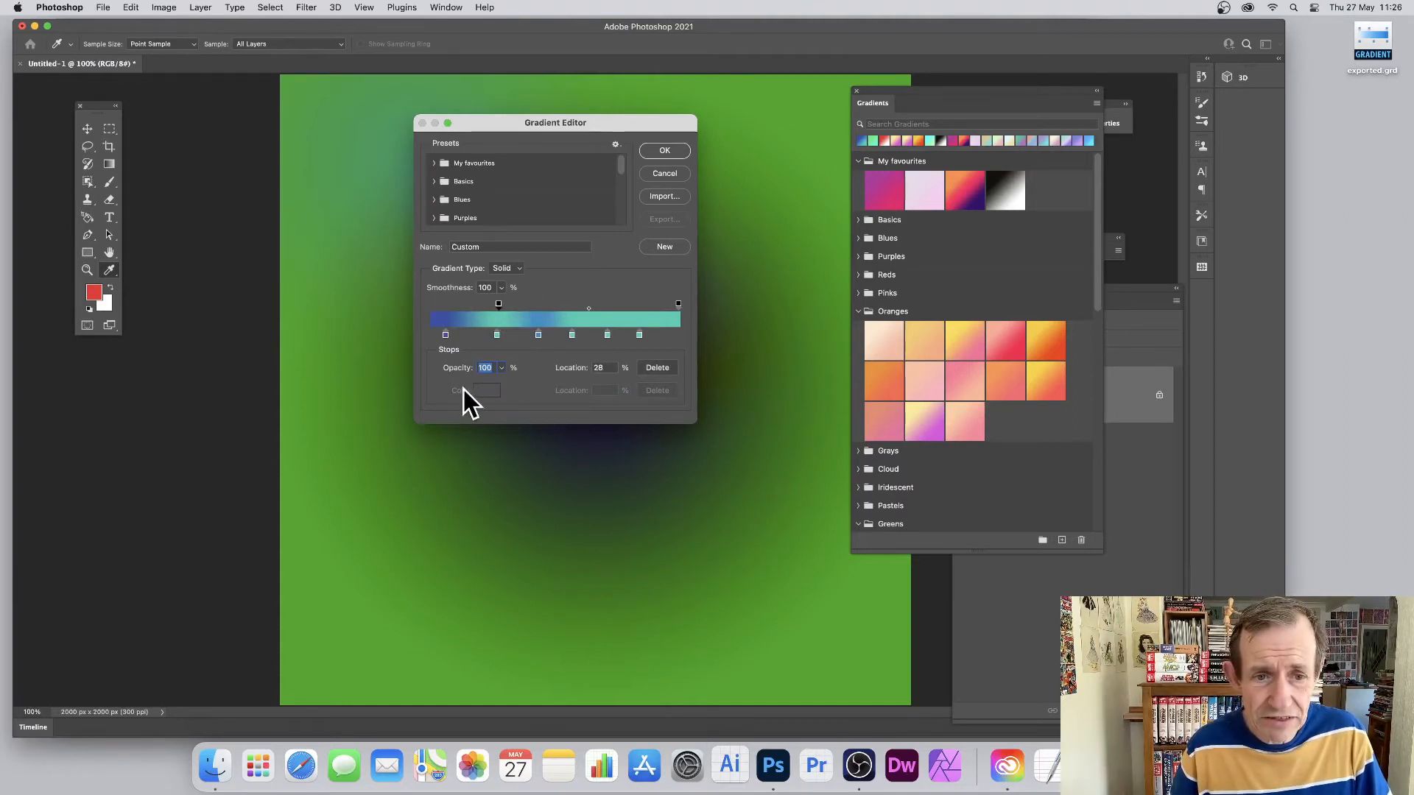
{"action": "left_click_drag", "start_coordinate": [502, 367], "coordinate": [392, 375]}
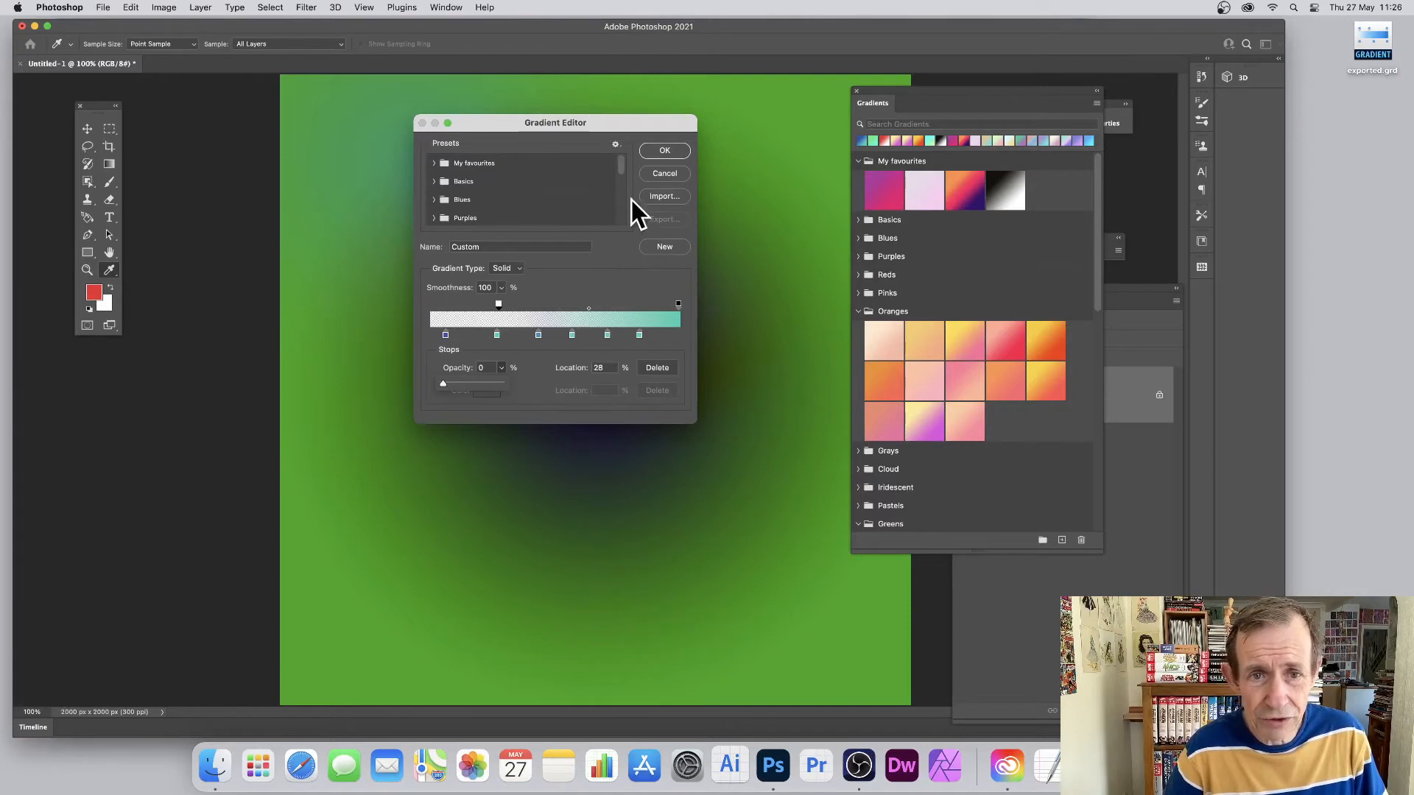
{"action": "left_click_drag", "start_coordinate": [621, 161], "coordinate": [628, 223]}
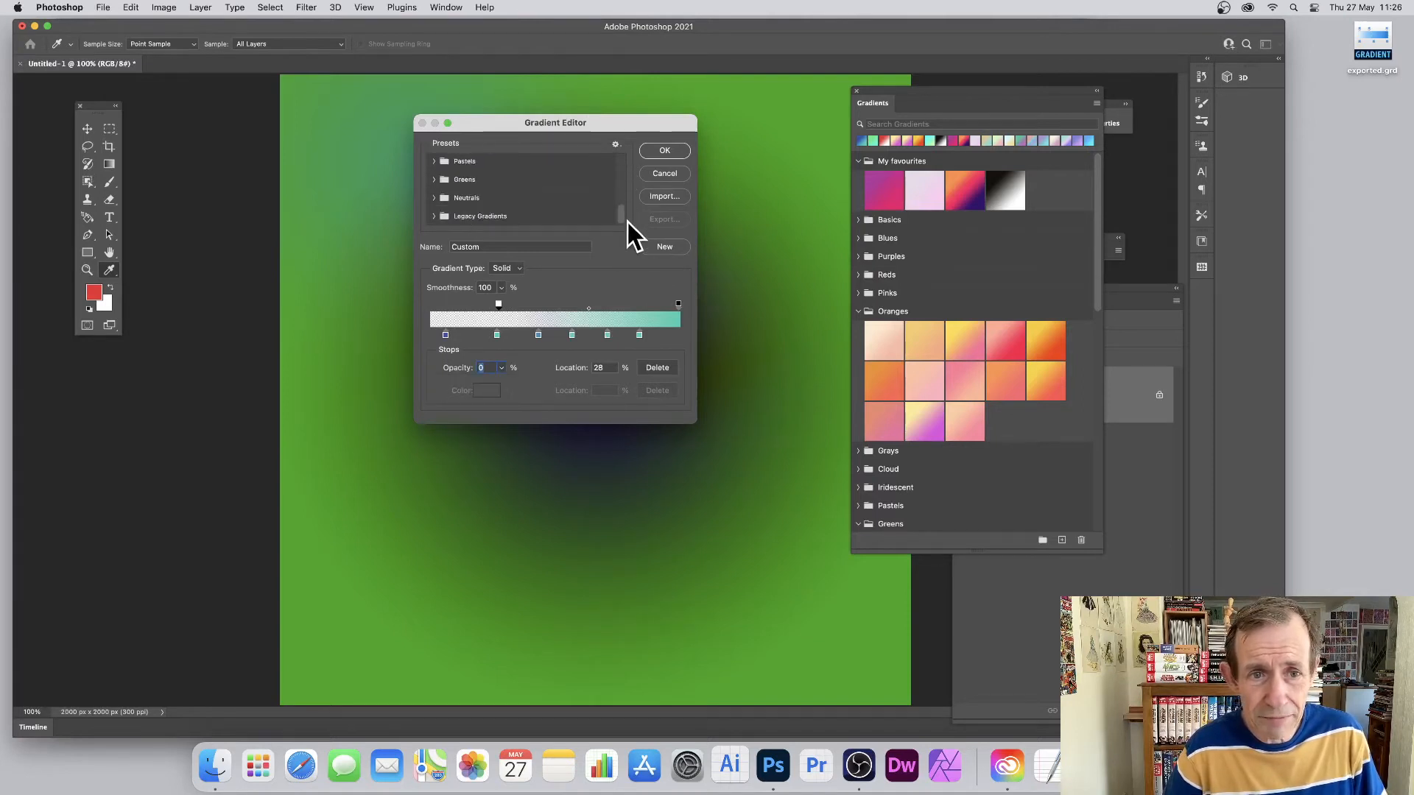
{"action": "left_click", "coordinate": [667, 248]}
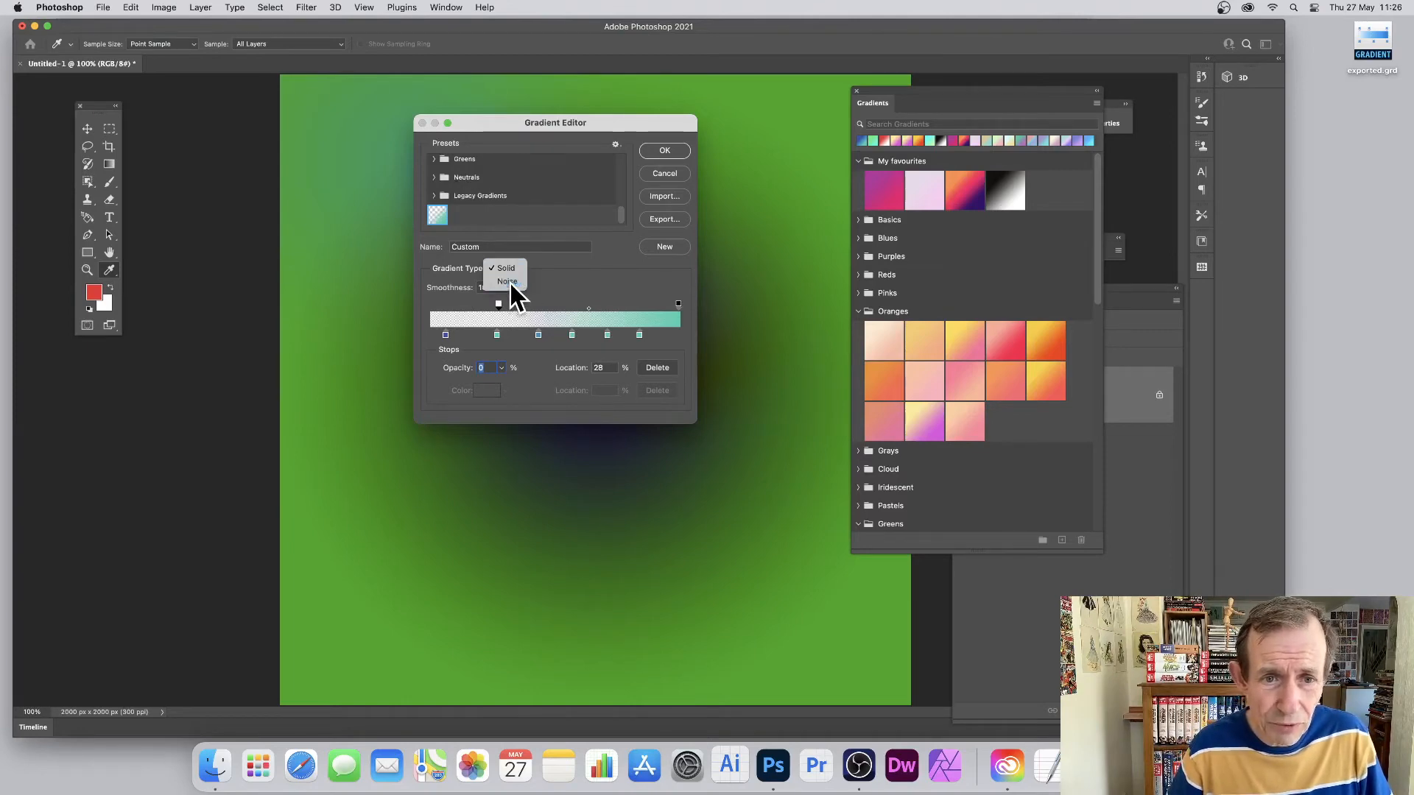
Try the Noise gradient type with narrowed red and green ranges, and return the gradient type to Solid
{"action": "left_click", "coordinate": [508, 282]}
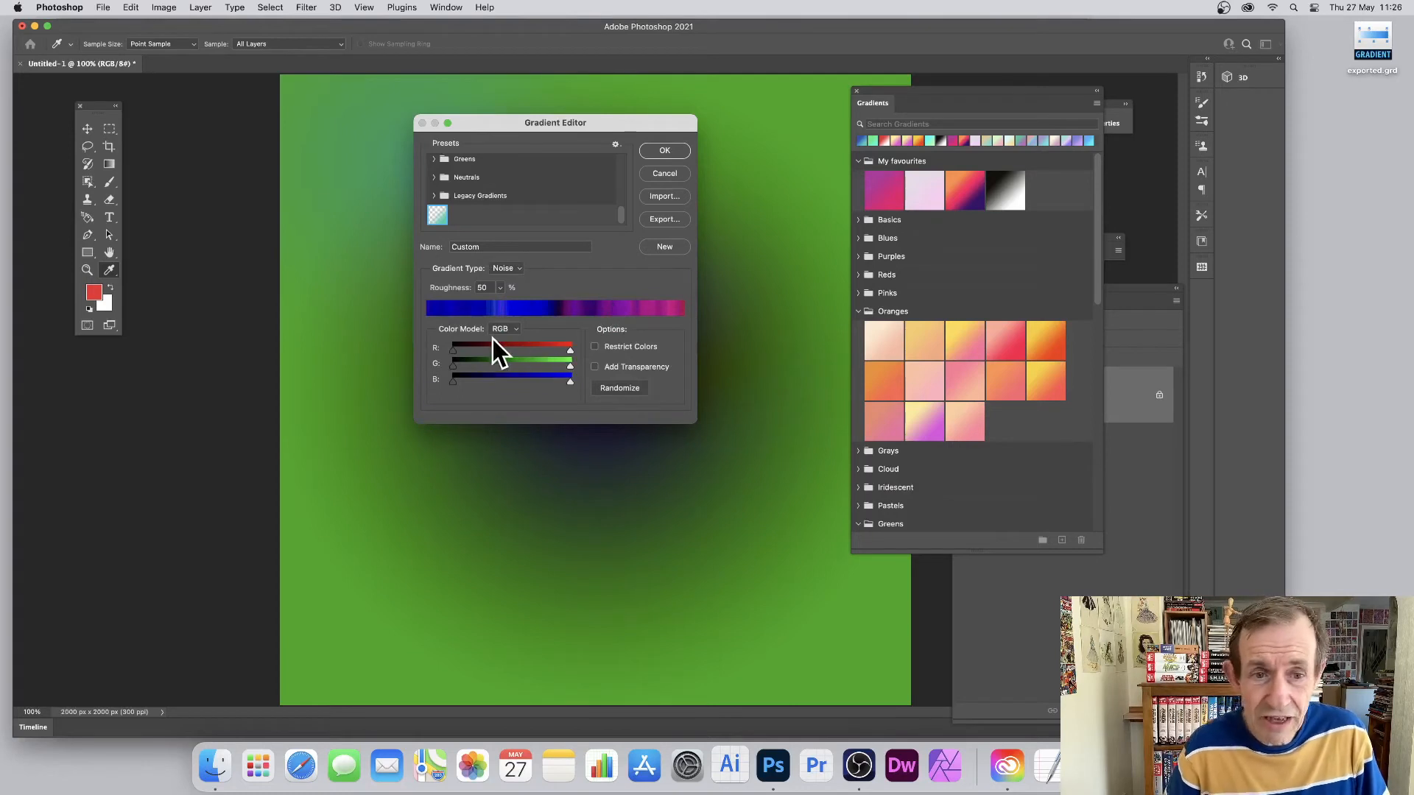
{"action": "mouse_move", "coordinate": [455, 351]}
{"action": "left_mouse_down"}
{"action": "mouse_move", "coordinate": [529, 349]}
{"action": "mouse_move", "coordinate": [475, 349]}
{"action": "left_mouse_up"}
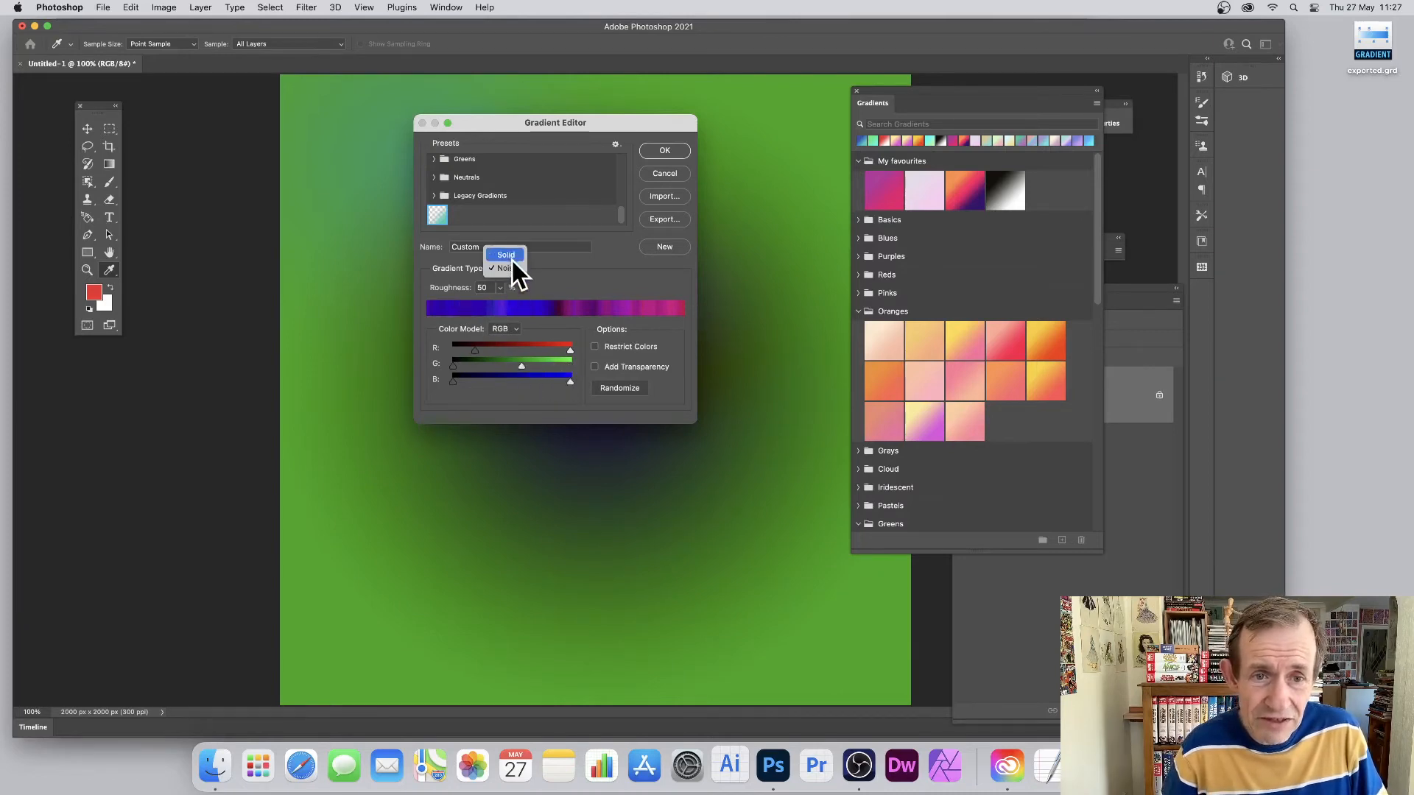
{"action": "left_click", "coordinate": [511, 257]}
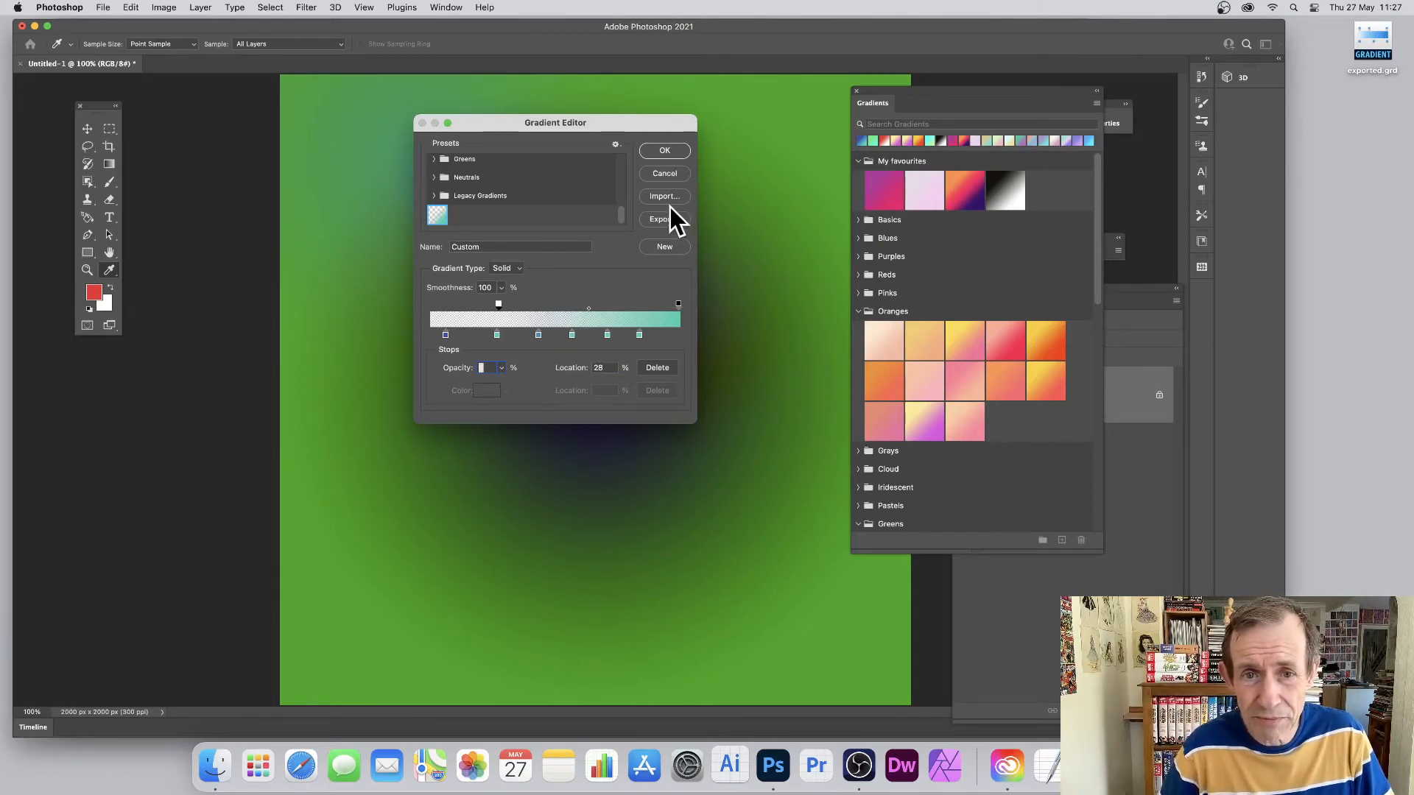
Apply the edited gradient to the Gradient tool and dismiss the alert
{"action": "left_click", "coordinate": [675, 146]}
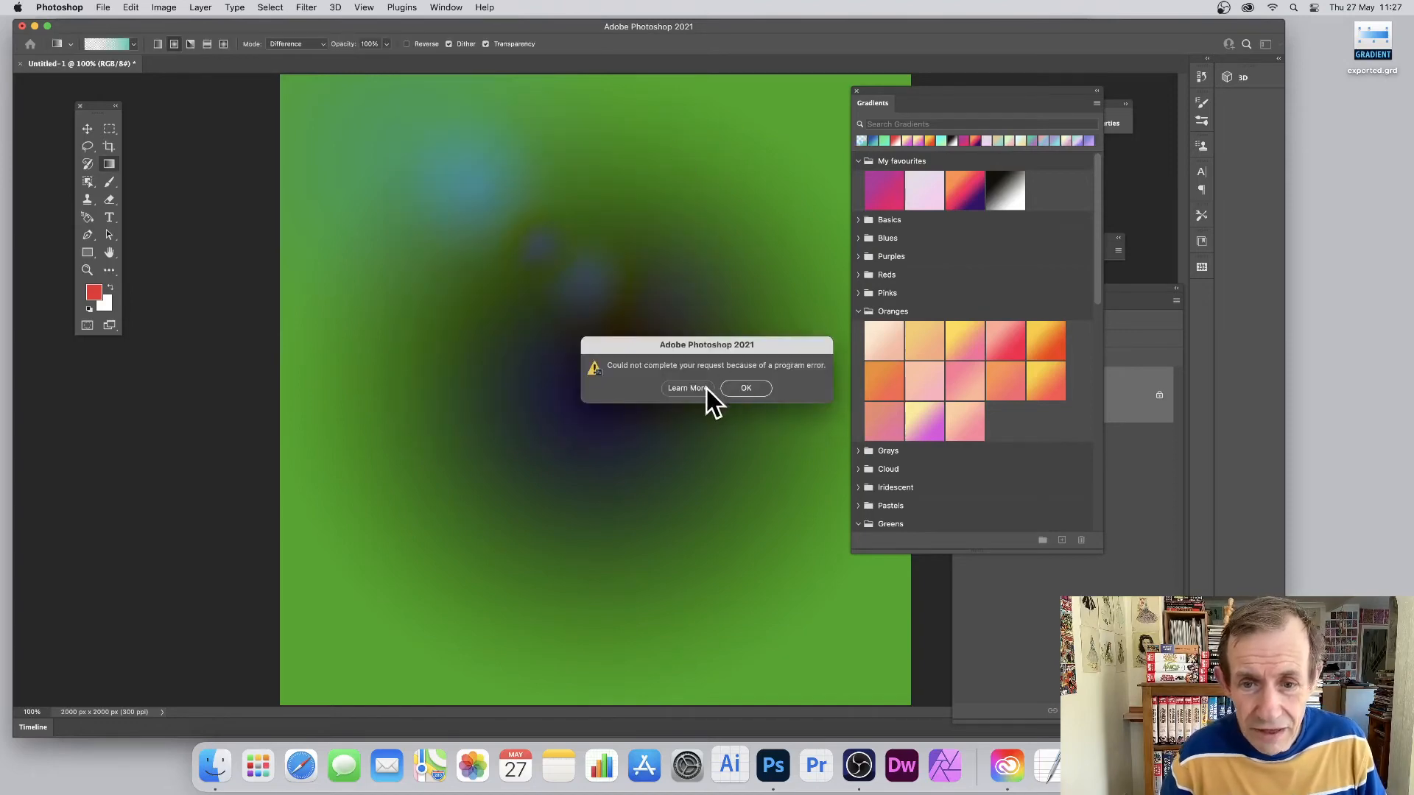
{"action": "left_click", "coordinate": [735, 386]}
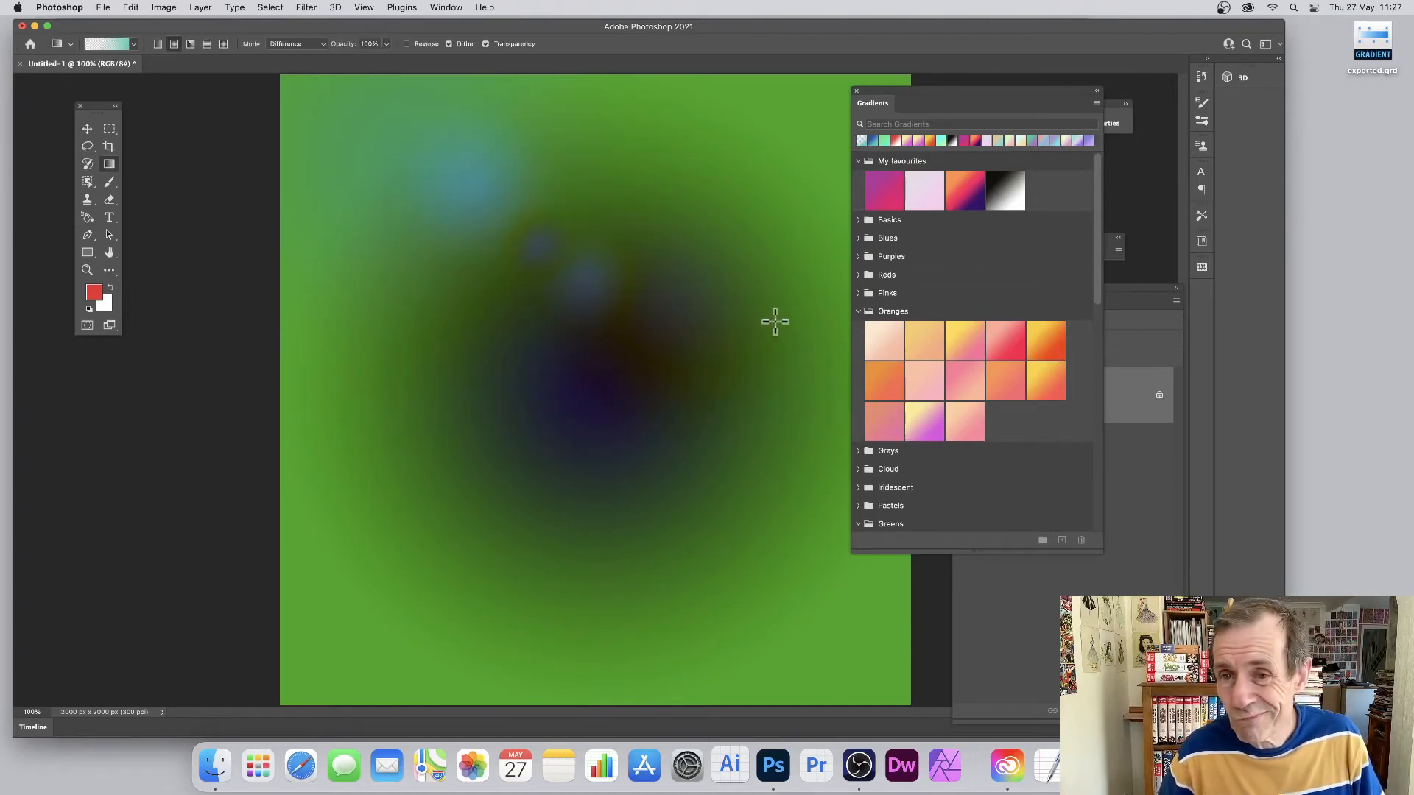
Move the Gradients panel and select the Oranges presets from the third in row one to the end of row two, showing the export options
{"action": "left_click_drag", "start_coordinate": [884, 94], "coordinate": [837, 99]}
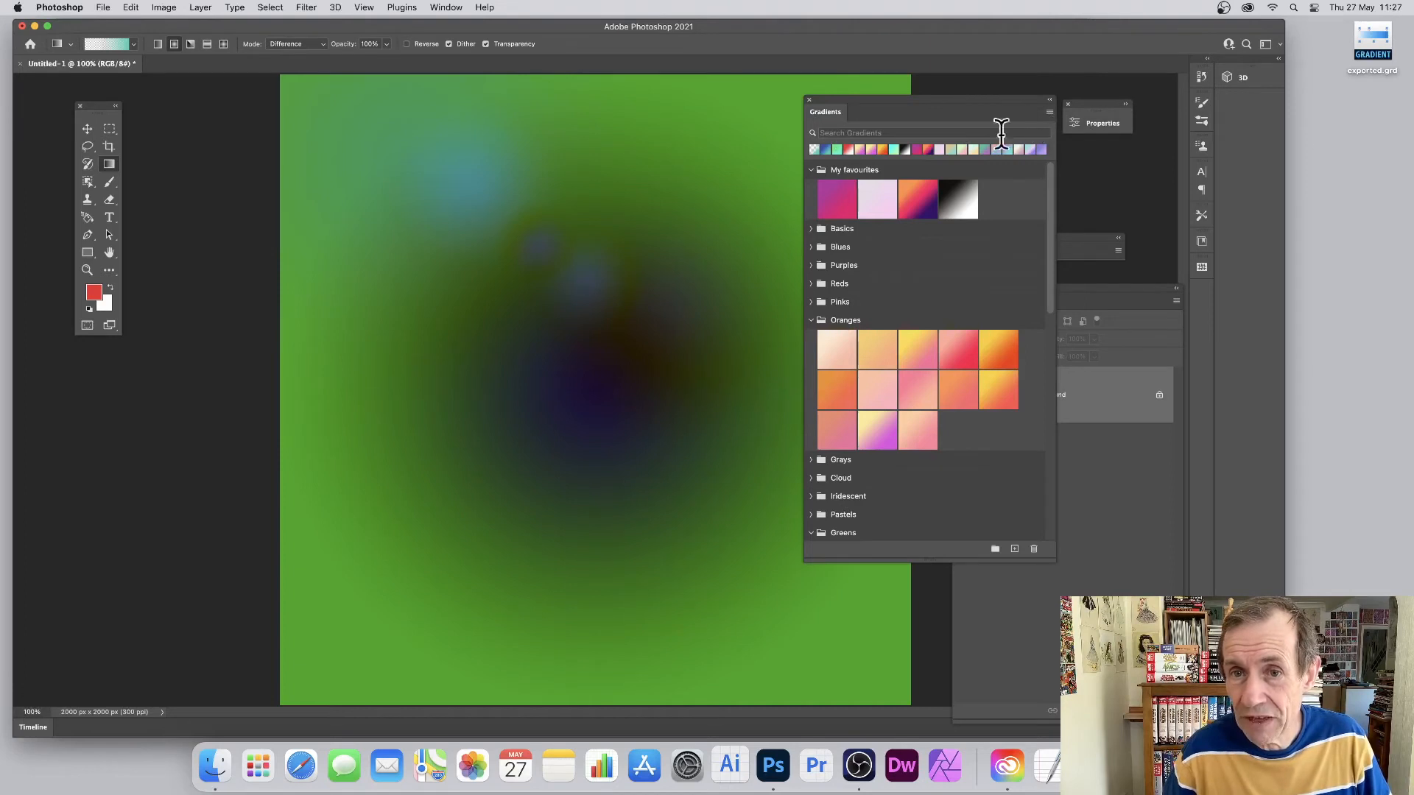
{"action": "left_click", "coordinate": [1050, 113]}
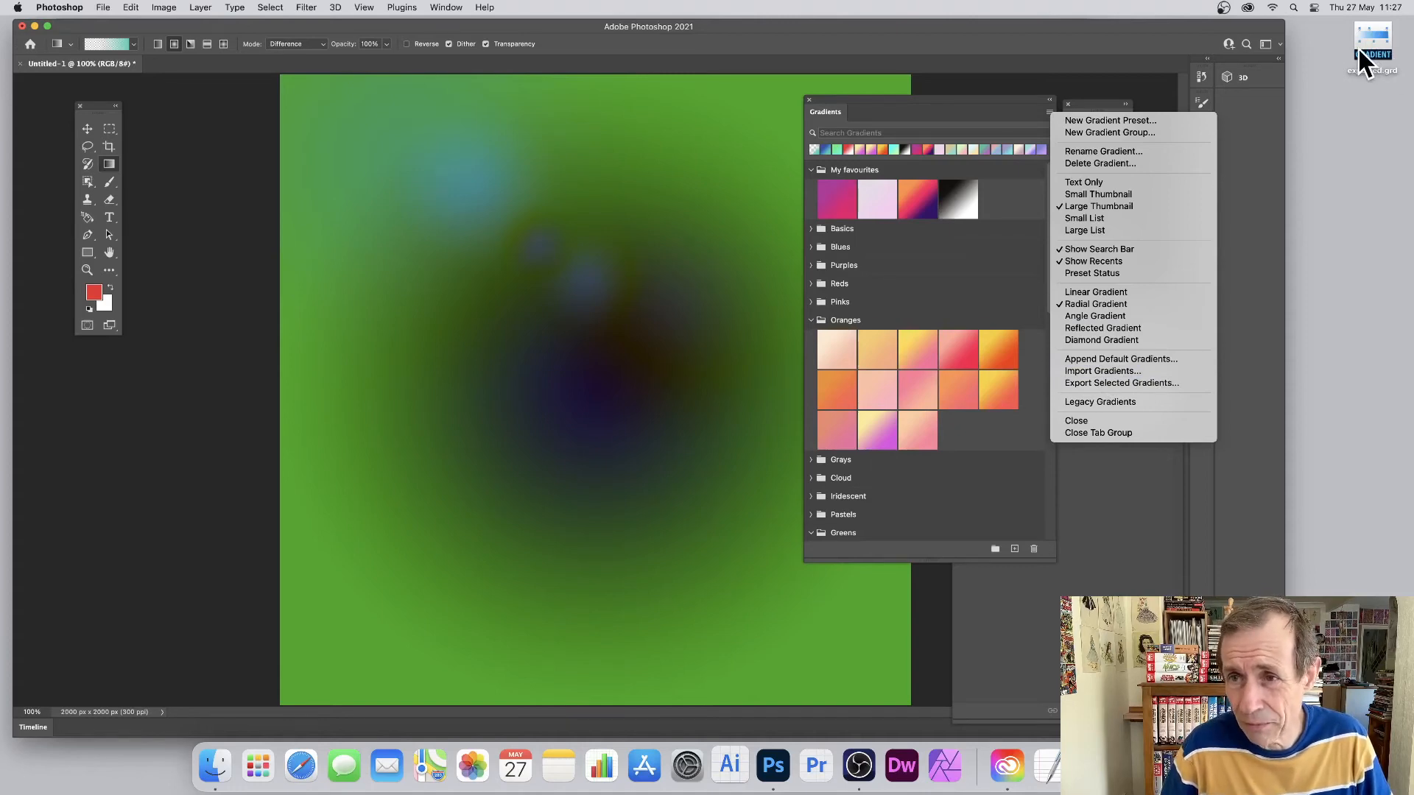
{"action": "left_click", "coordinate": [920, 361]}
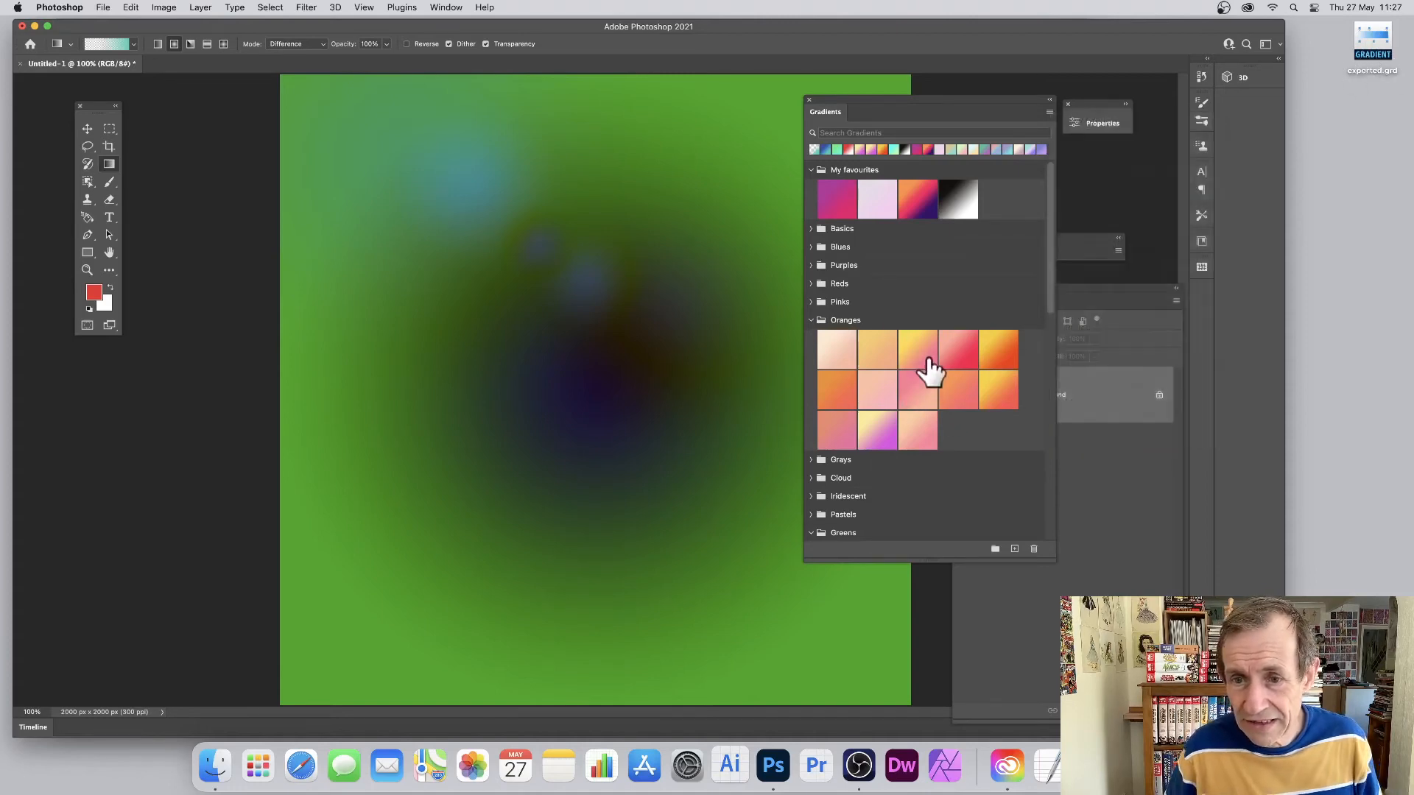
{"action": "left_click", "coordinate": [923, 358]}
{"action": "left_click", "coordinate": [1000, 394], "text": "shift"}
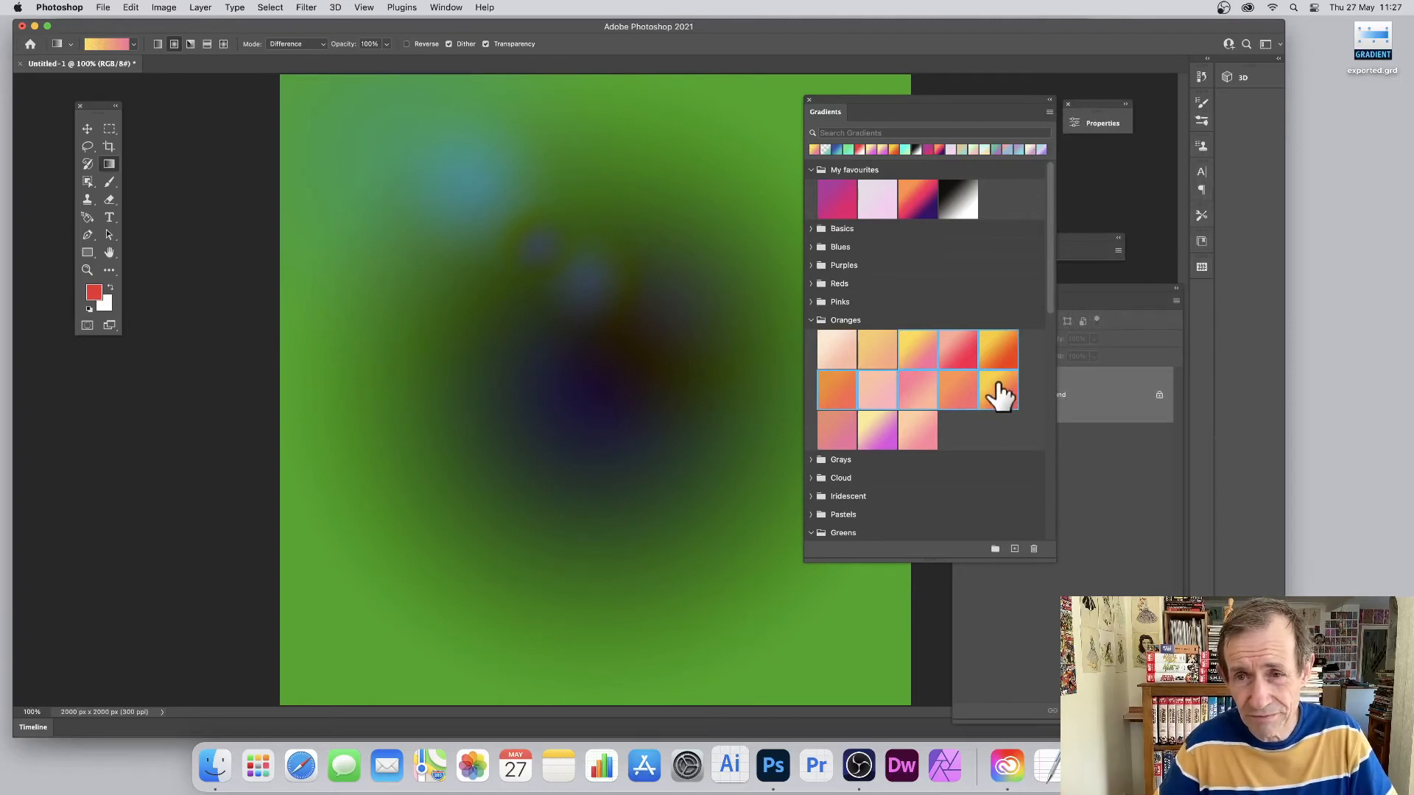
{"action": "left_click", "coordinate": [1049, 112]}
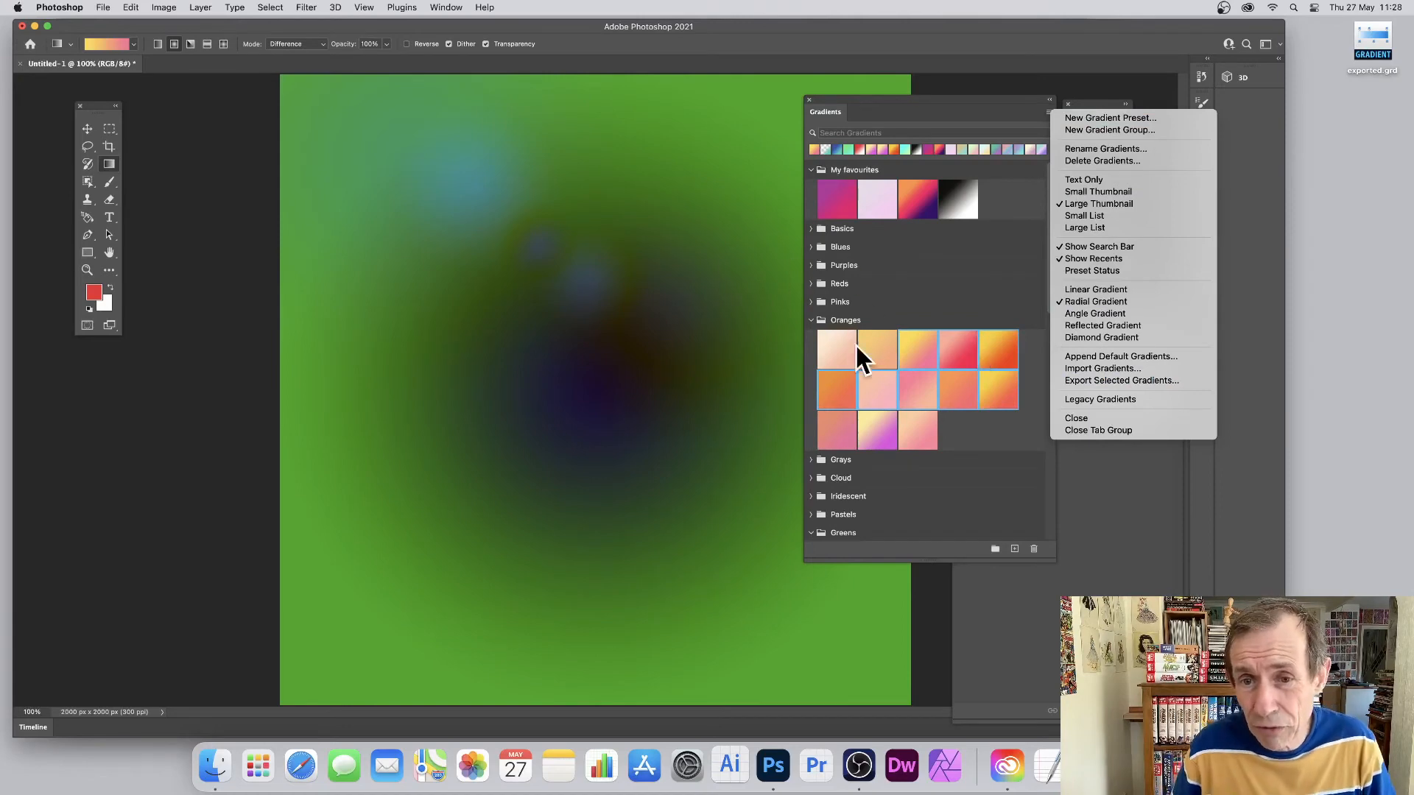
Select the Purples, Reds and Pinks groups together and review the export options for them
{"action": "left_click", "coordinate": [847, 267]}
{"action": "left_click", "coordinate": [845, 268]}
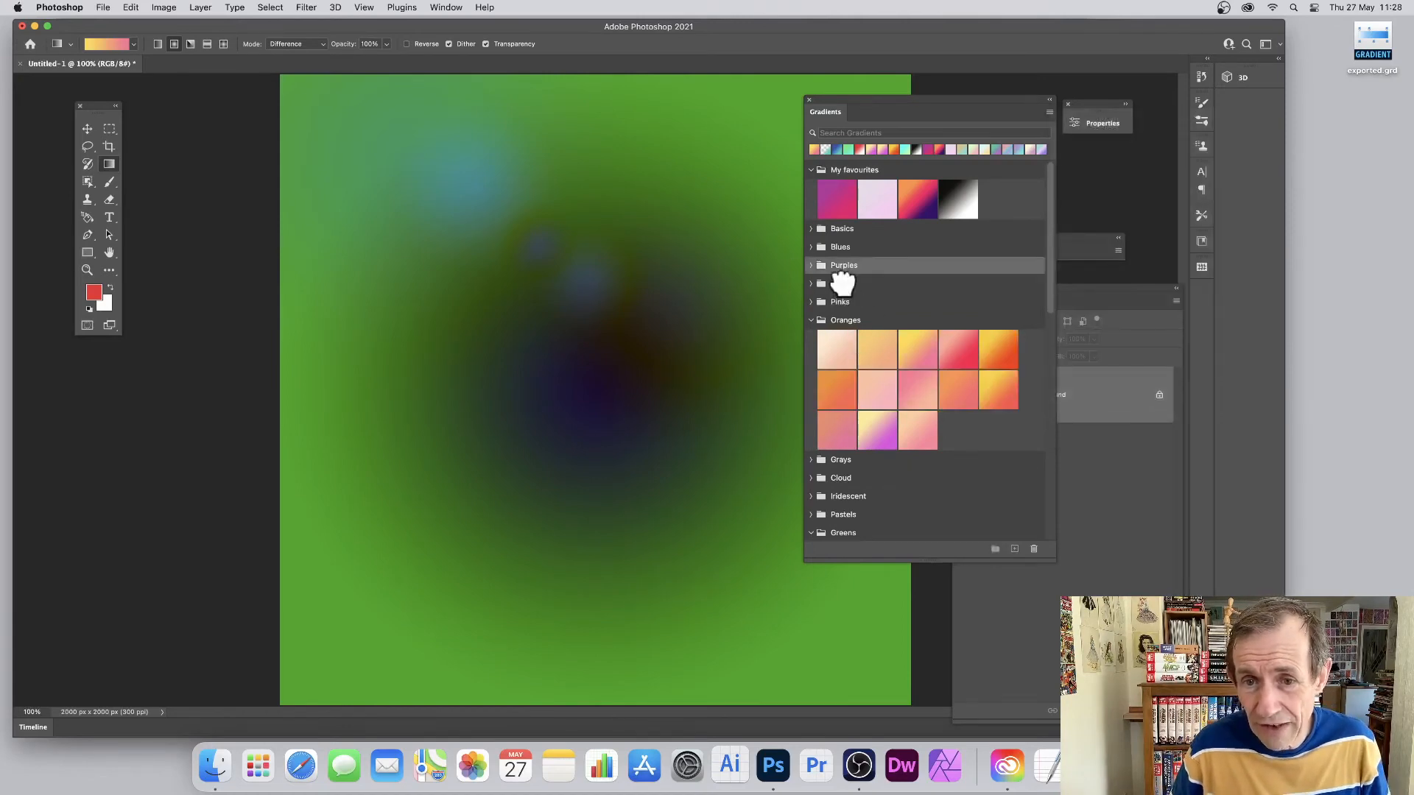
{"action": "left_click", "coordinate": [842, 283], "text": "shift"}
{"action": "left_click", "coordinate": [839, 302], "text": "shift"}
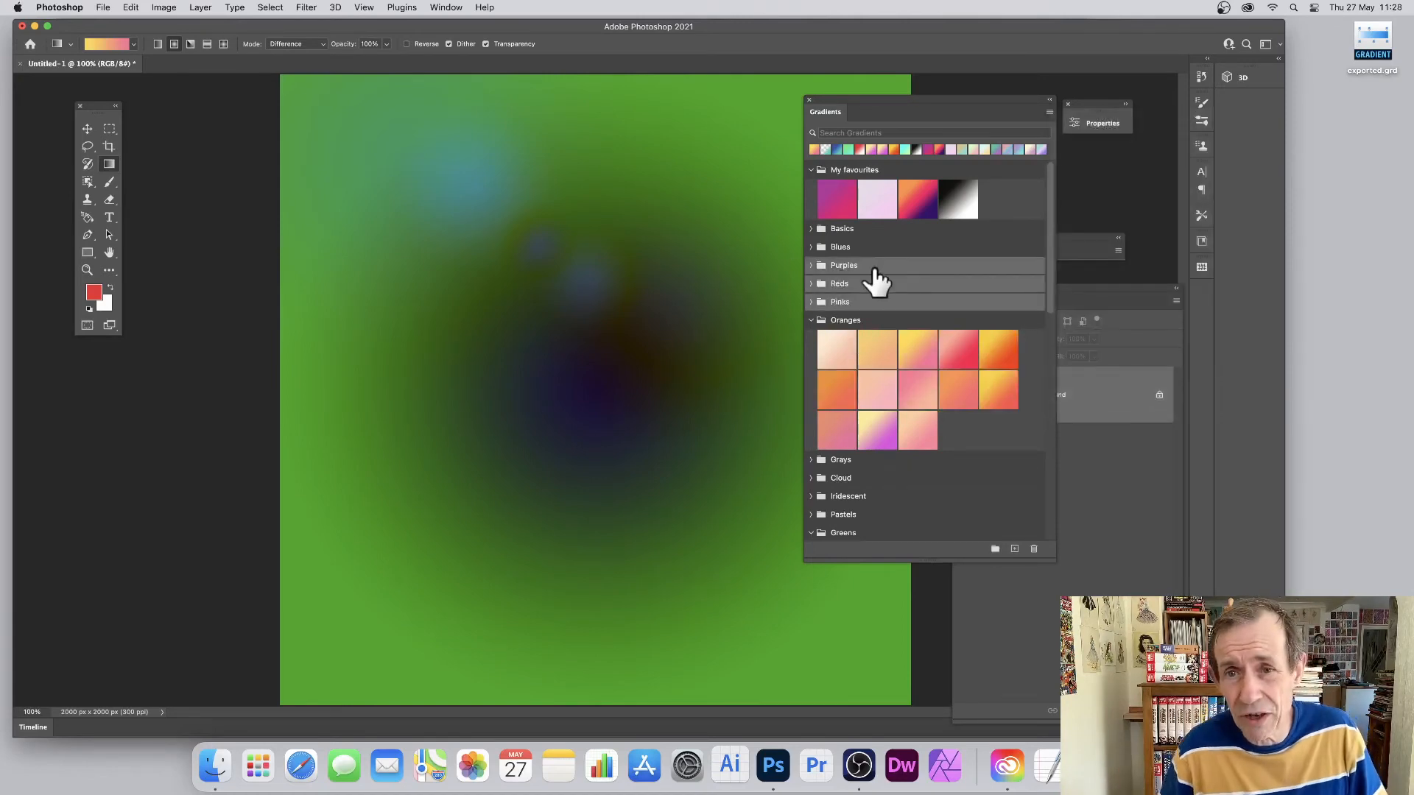
{"action": "left_click", "coordinate": [1049, 112]}
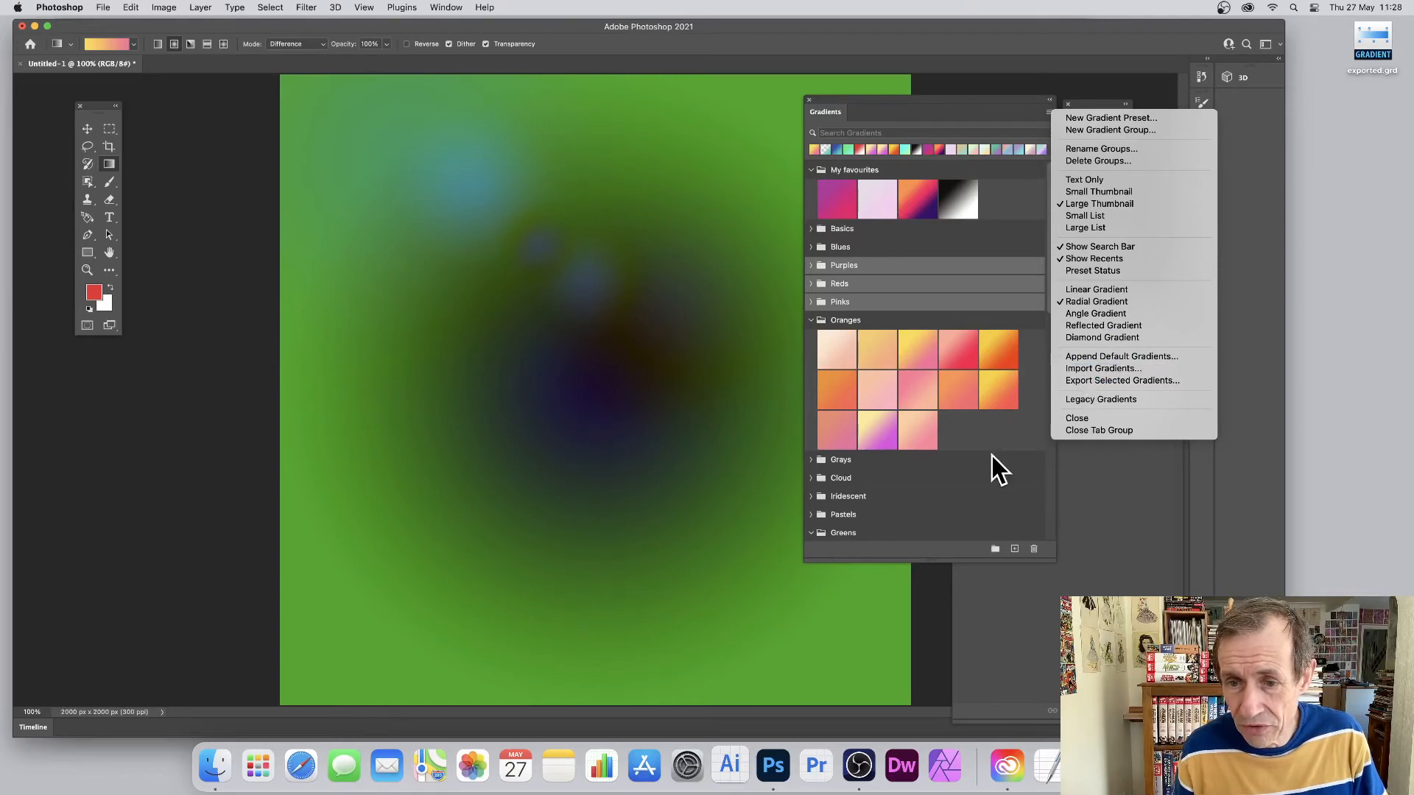
{"action": "left_click", "coordinate": [992, 474]}
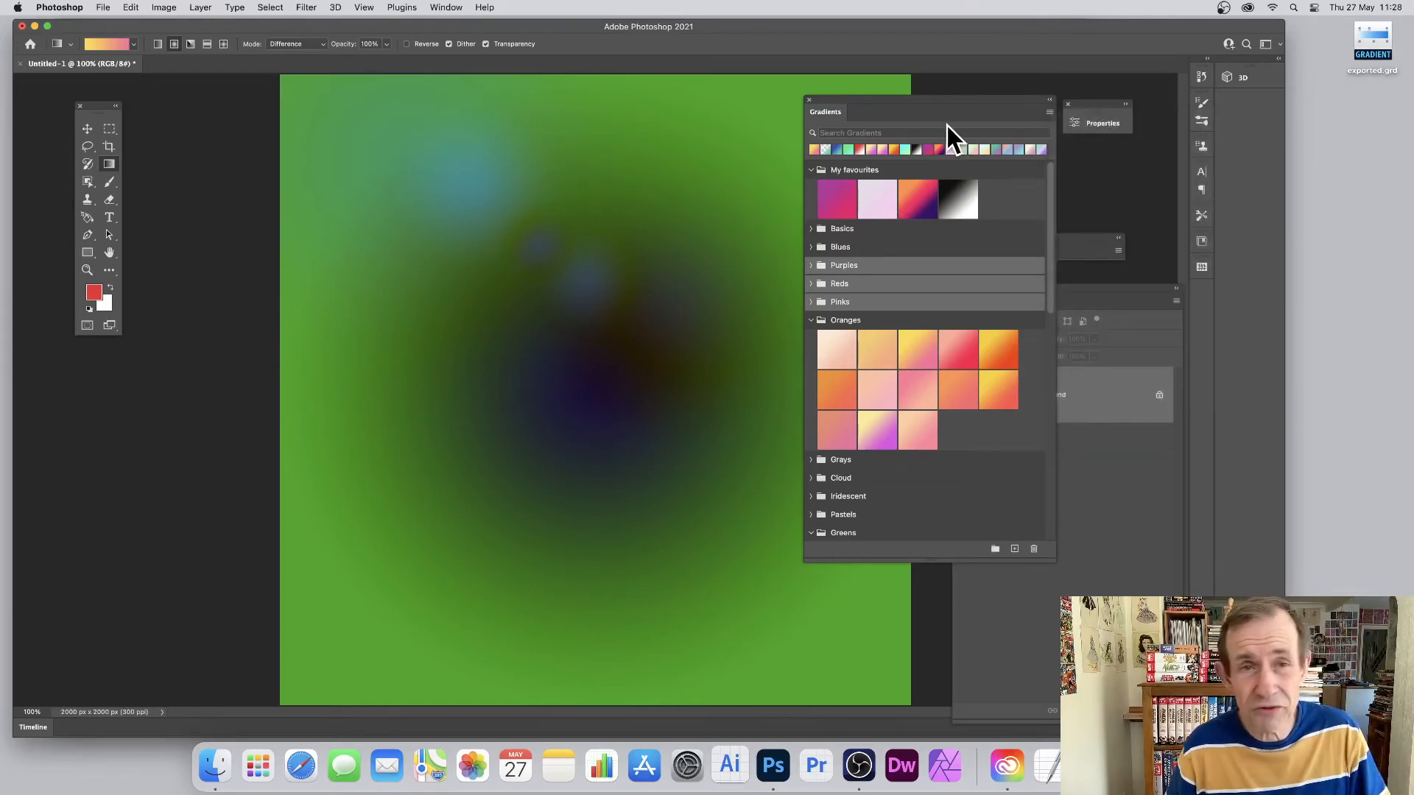
Import the gradients from exported.grd on the Desktop and show the new group at the end of the preset list
{"action": "left_click", "coordinate": [1050, 113]}
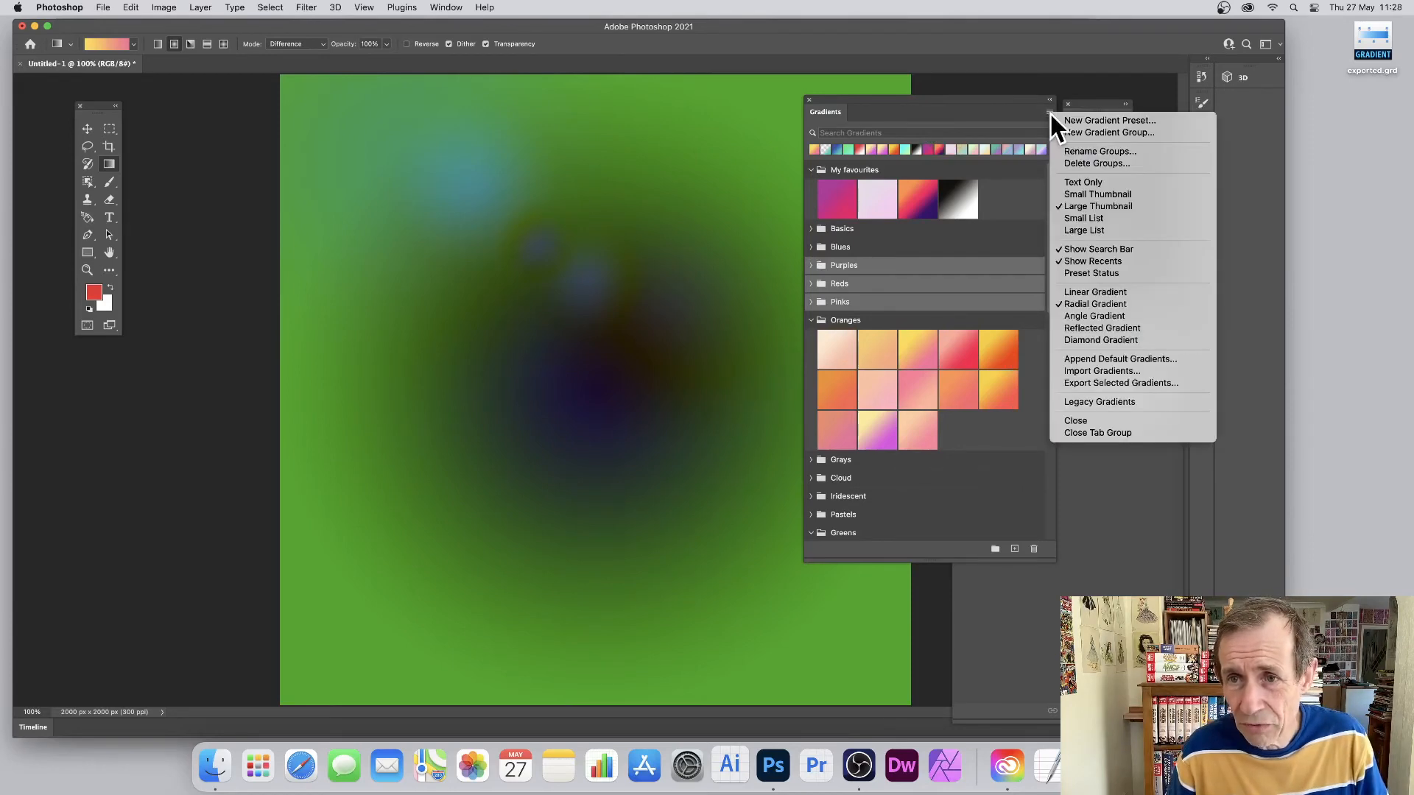
{"action": "left_click", "coordinate": [1095, 372]}
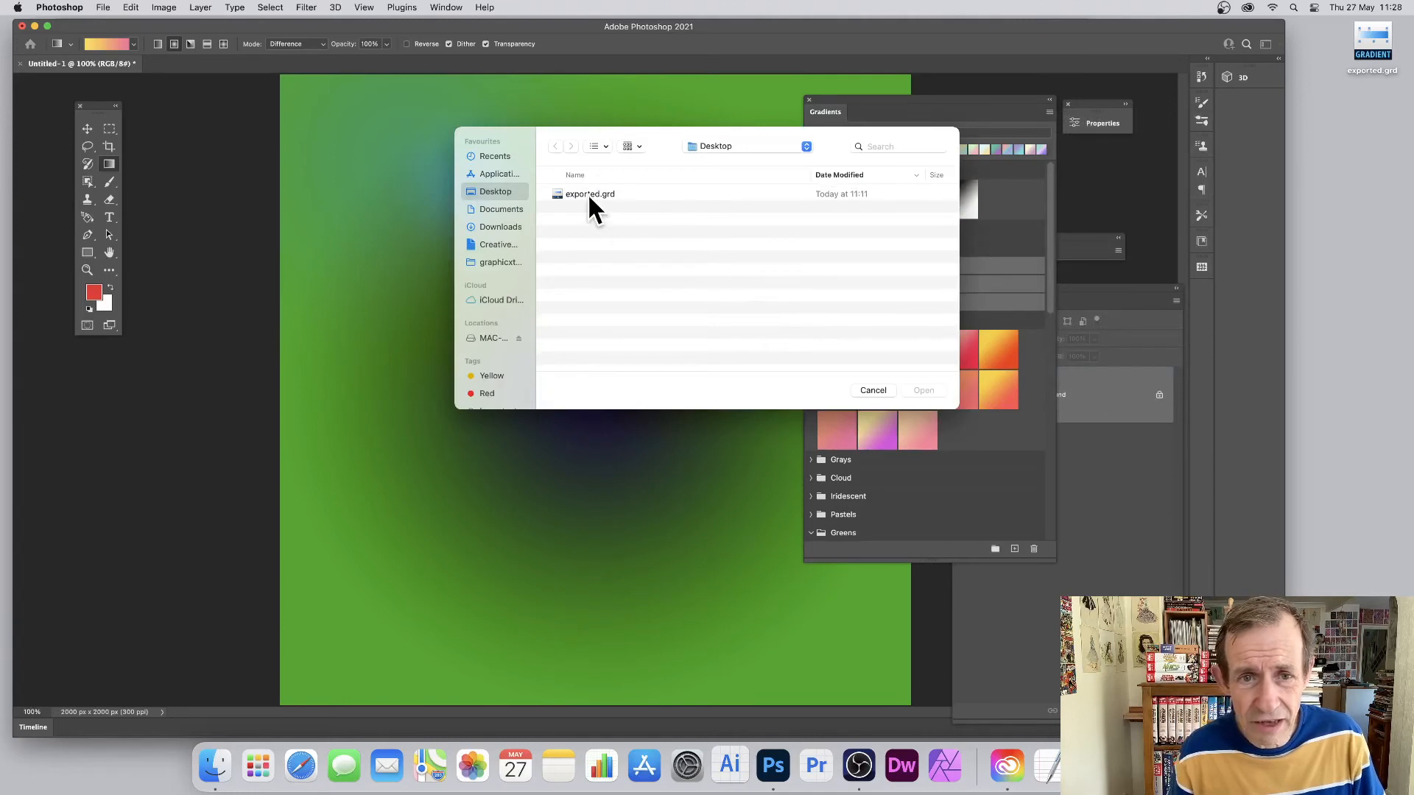
{"action": "left_click", "coordinate": [590, 199]}
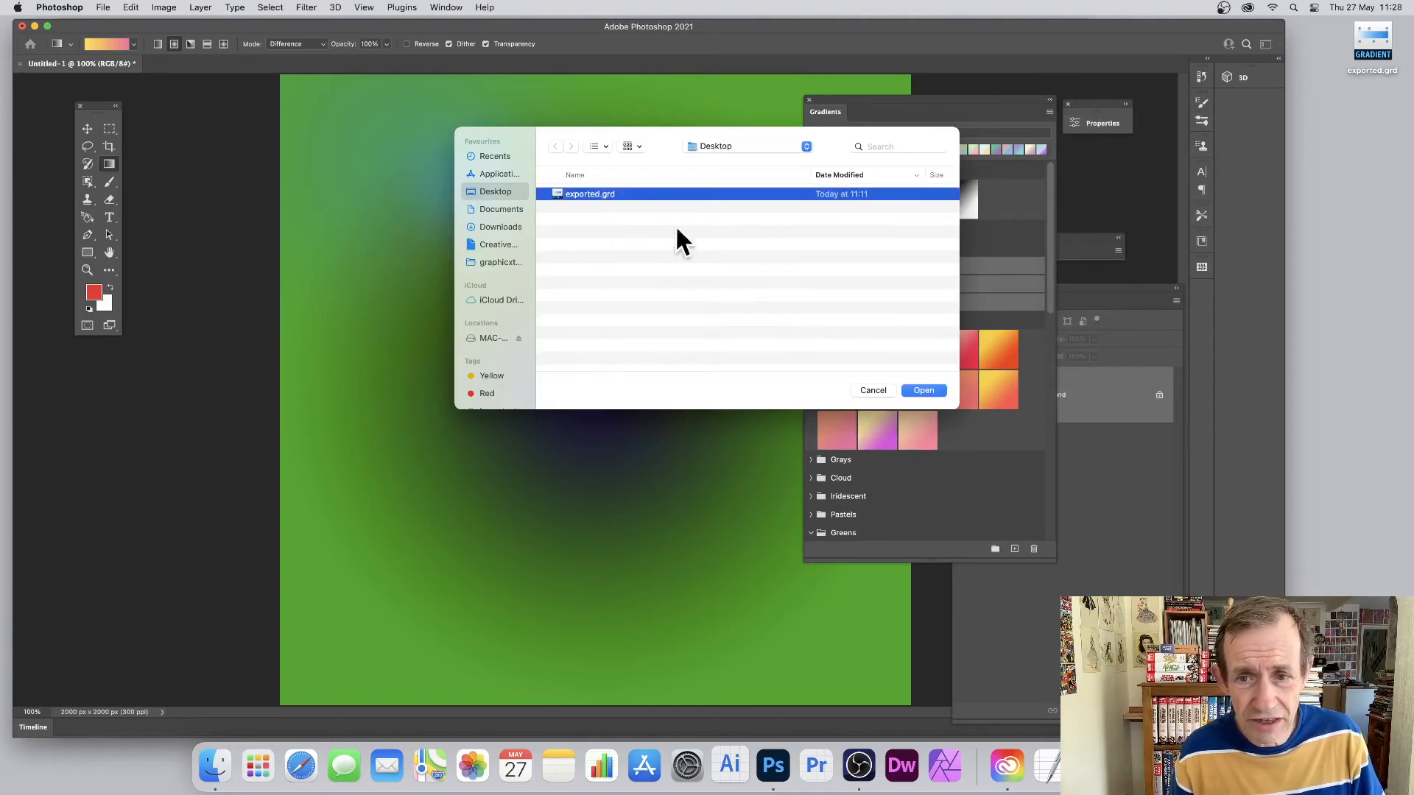
{"action": "left_click", "coordinate": [929, 386]}
{"action": "scroll", "coordinate": [963, 325], "scroll_direction": "down", "scroll_amount": 10}
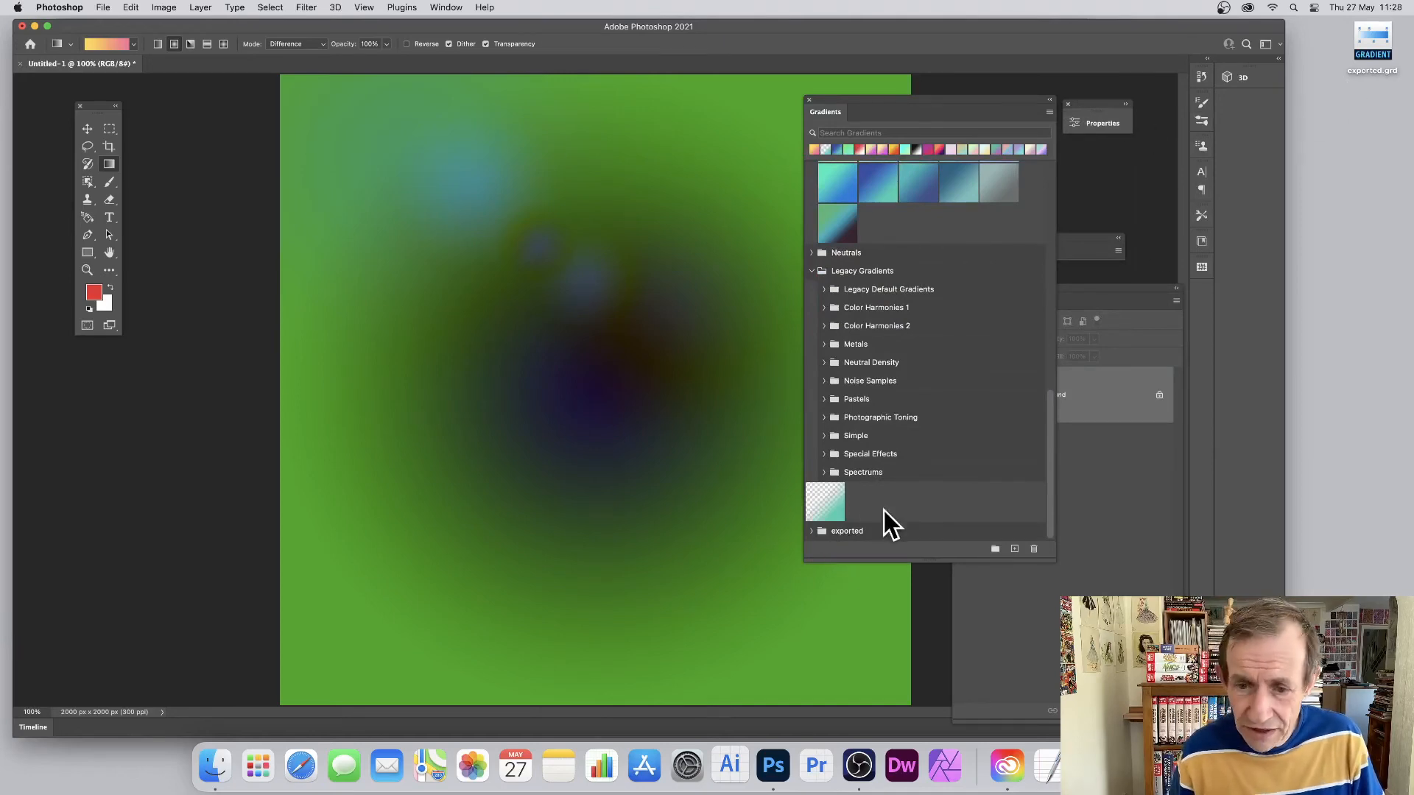
Expand the imported exported gradient group and rename it "blues 1"
{"action": "left_click", "coordinate": [813, 531]}
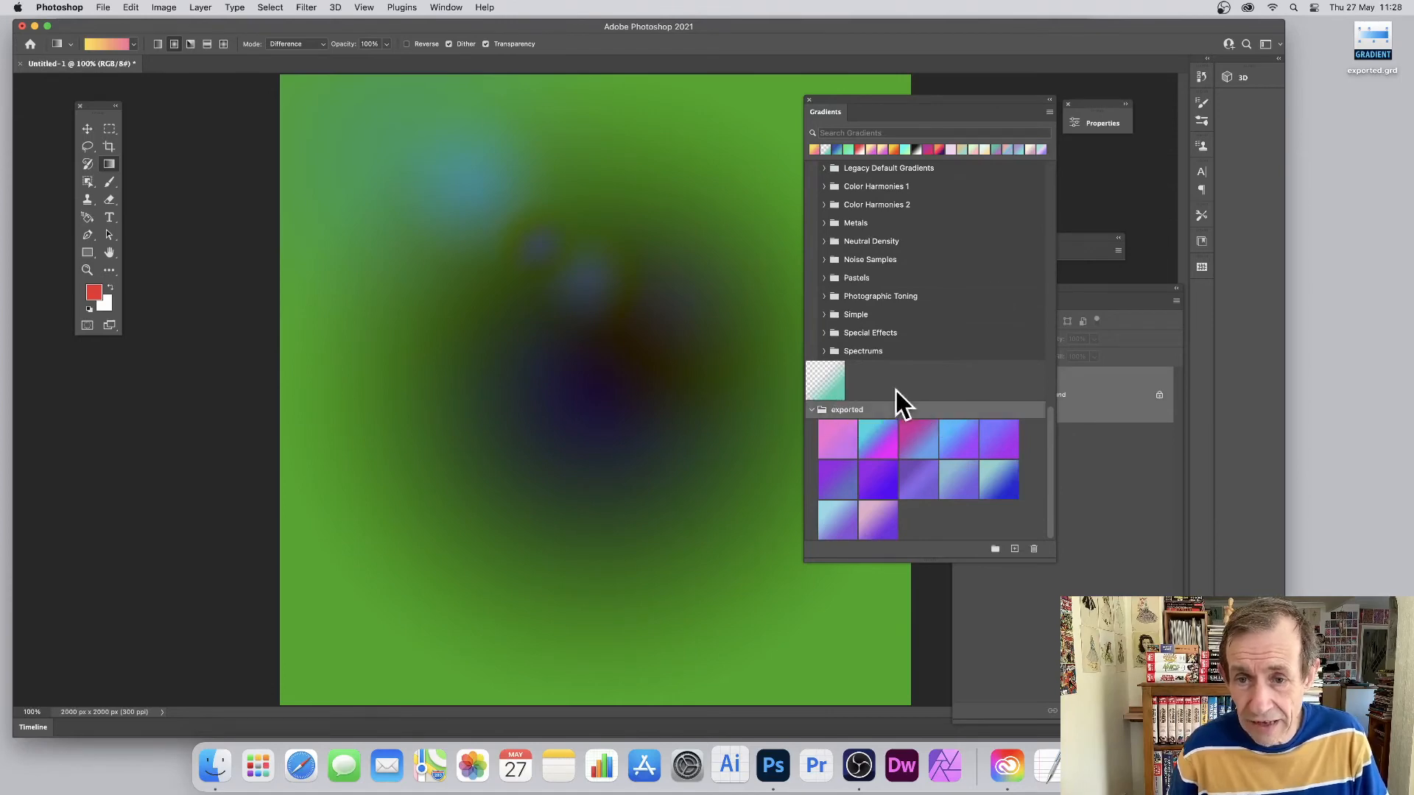
{"action": "left_click", "coordinate": [1047, 111]}
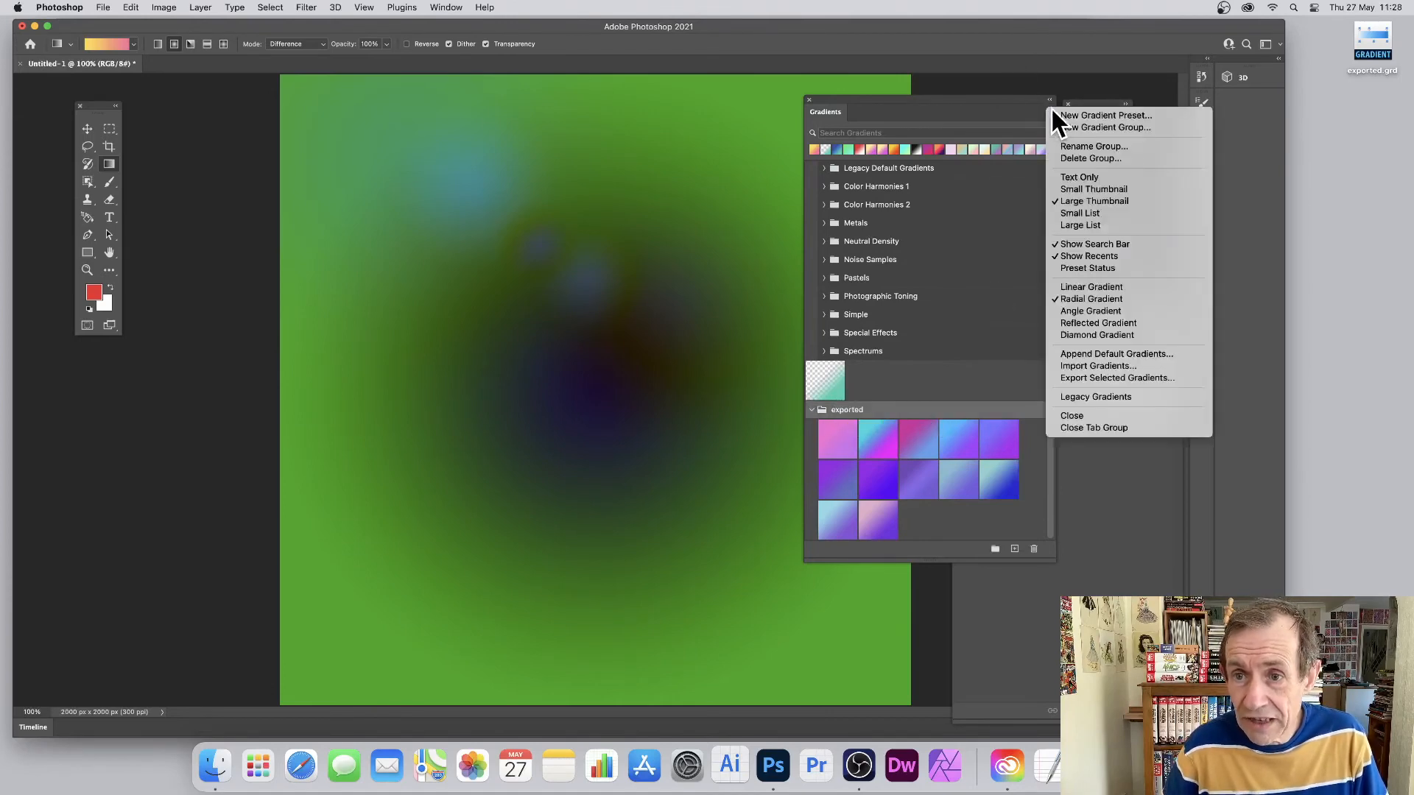
{"action": "left_click", "coordinate": [1096, 147]}
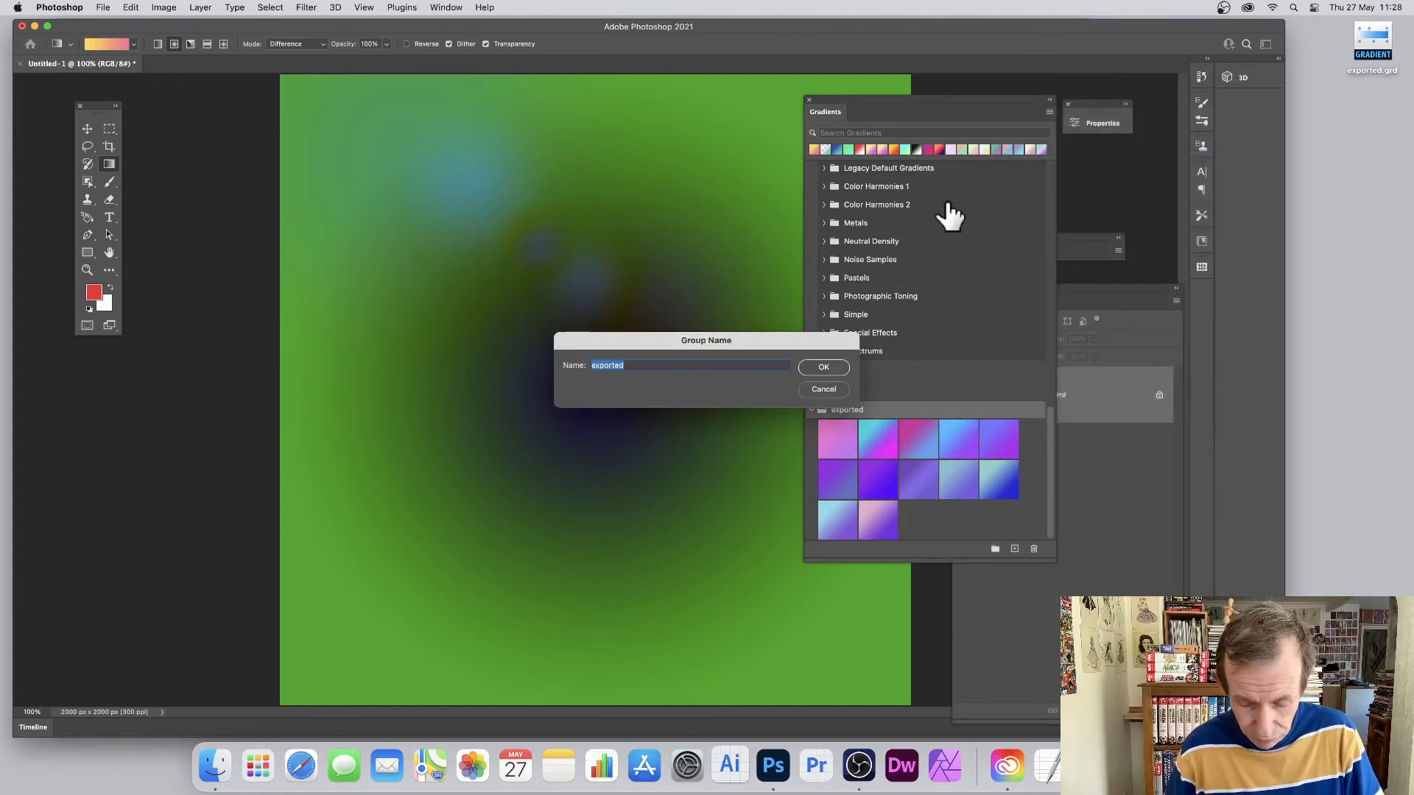
{"action": "type", "text": "bl"}
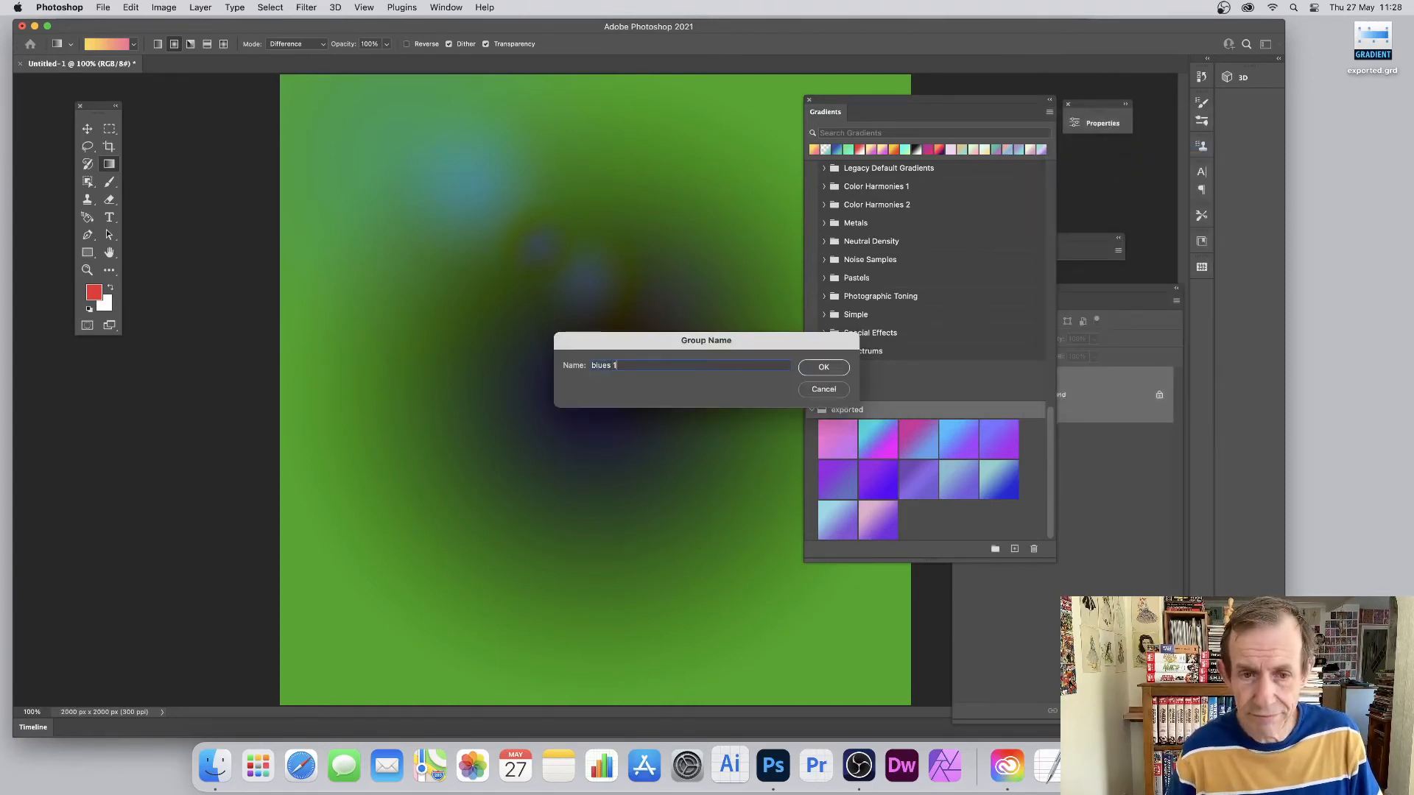
{"action": "type", "text": "ues 1"}
{"action": "left_click", "coordinate": [823, 367]}
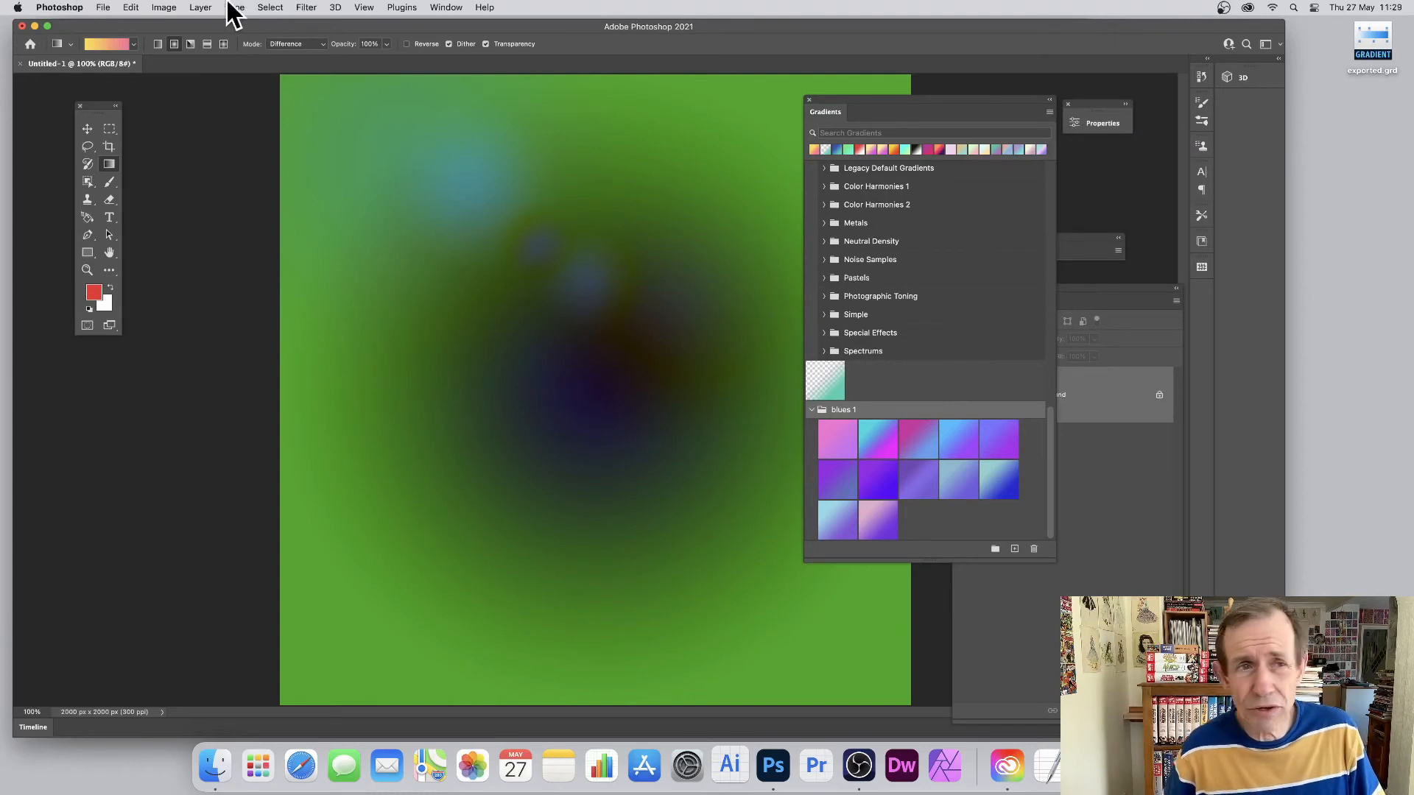
Create a gradient fill layer on the canvas from the third preset in the first row of the blues 1 group
{"action": "left_click", "coordinate": [203, 9]}
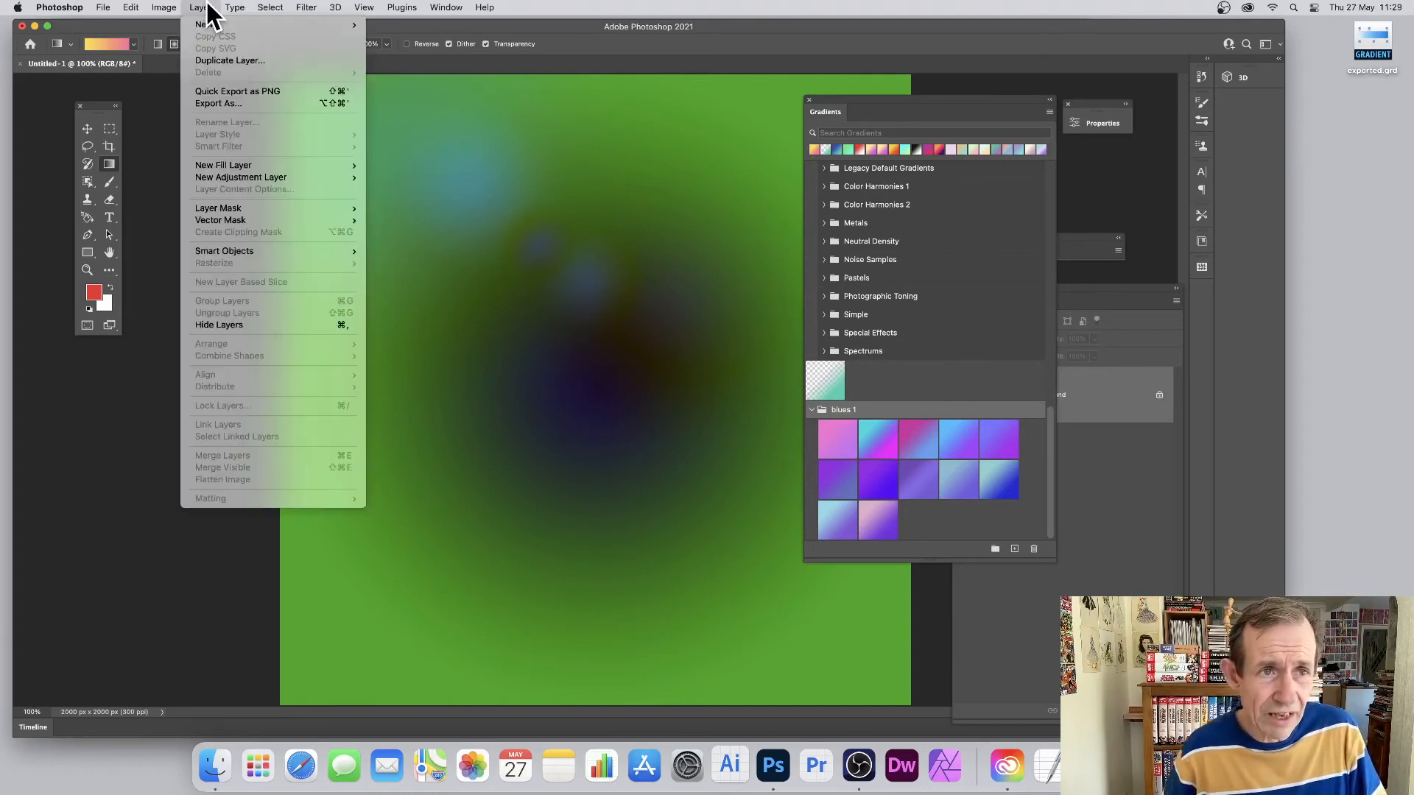
{"action": "mouse_move", "coordinate": [357, 165]}
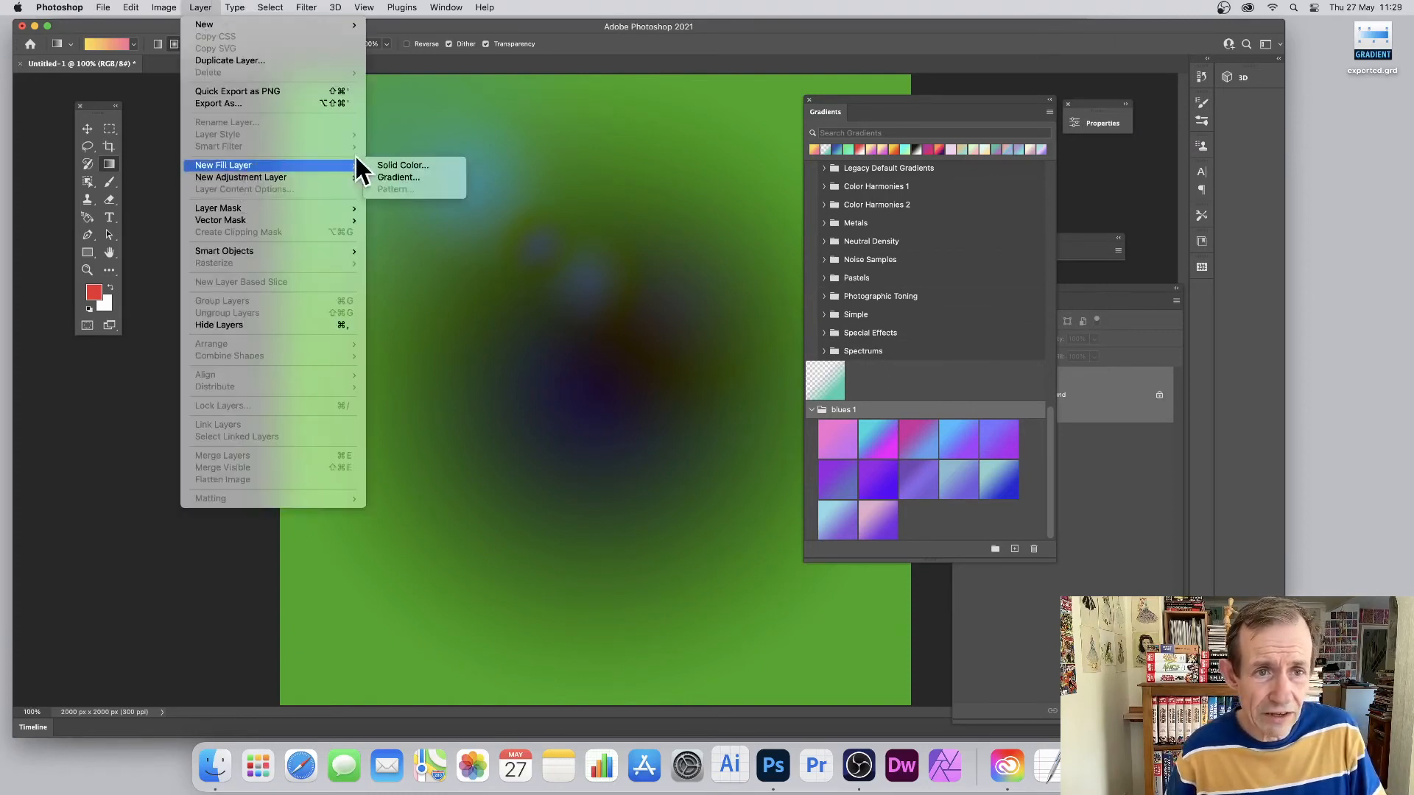
{"action": "left_click", "coordinate": [934, 460]}
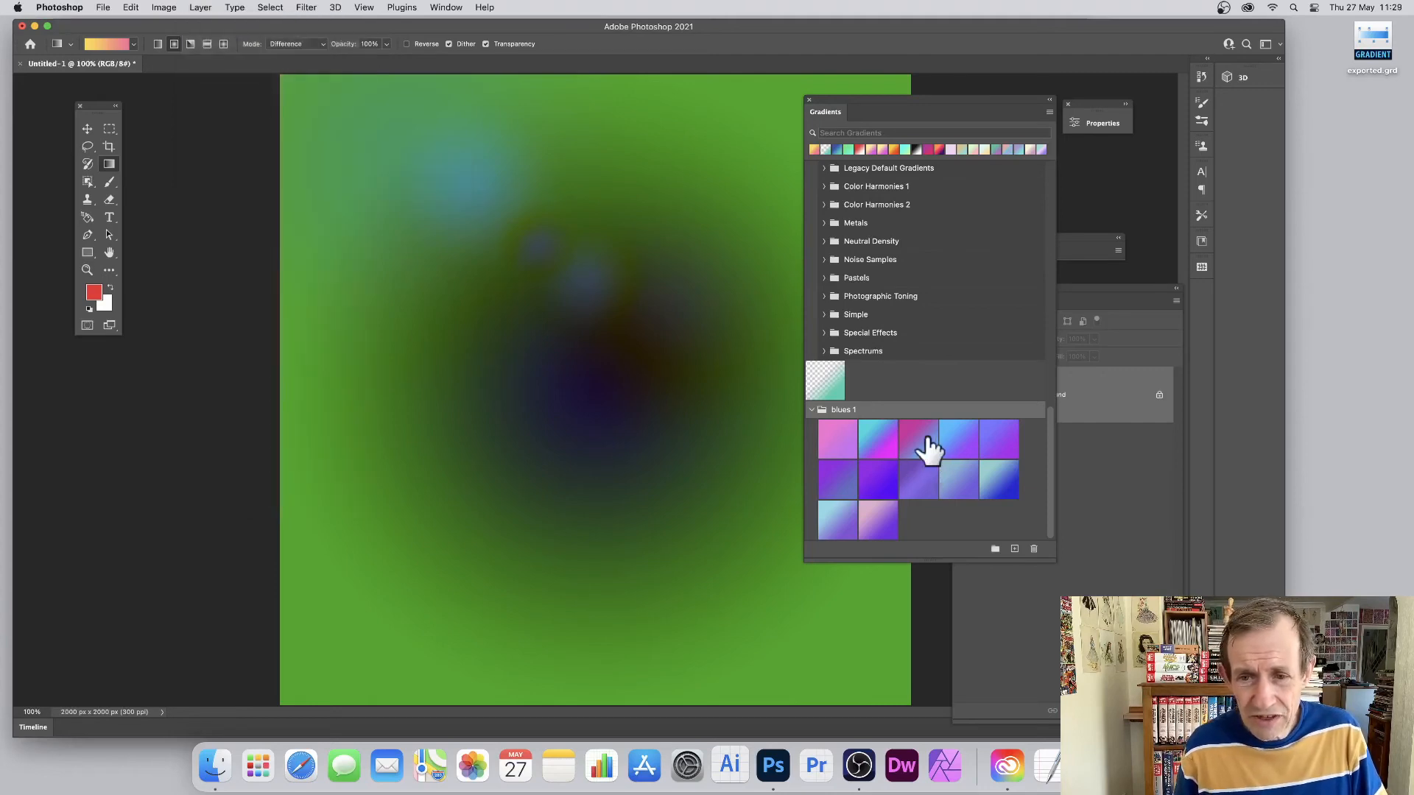
{"action": "left_click_drag", "start_coordinate": [931, 452], "coordinate": [585, 421]}
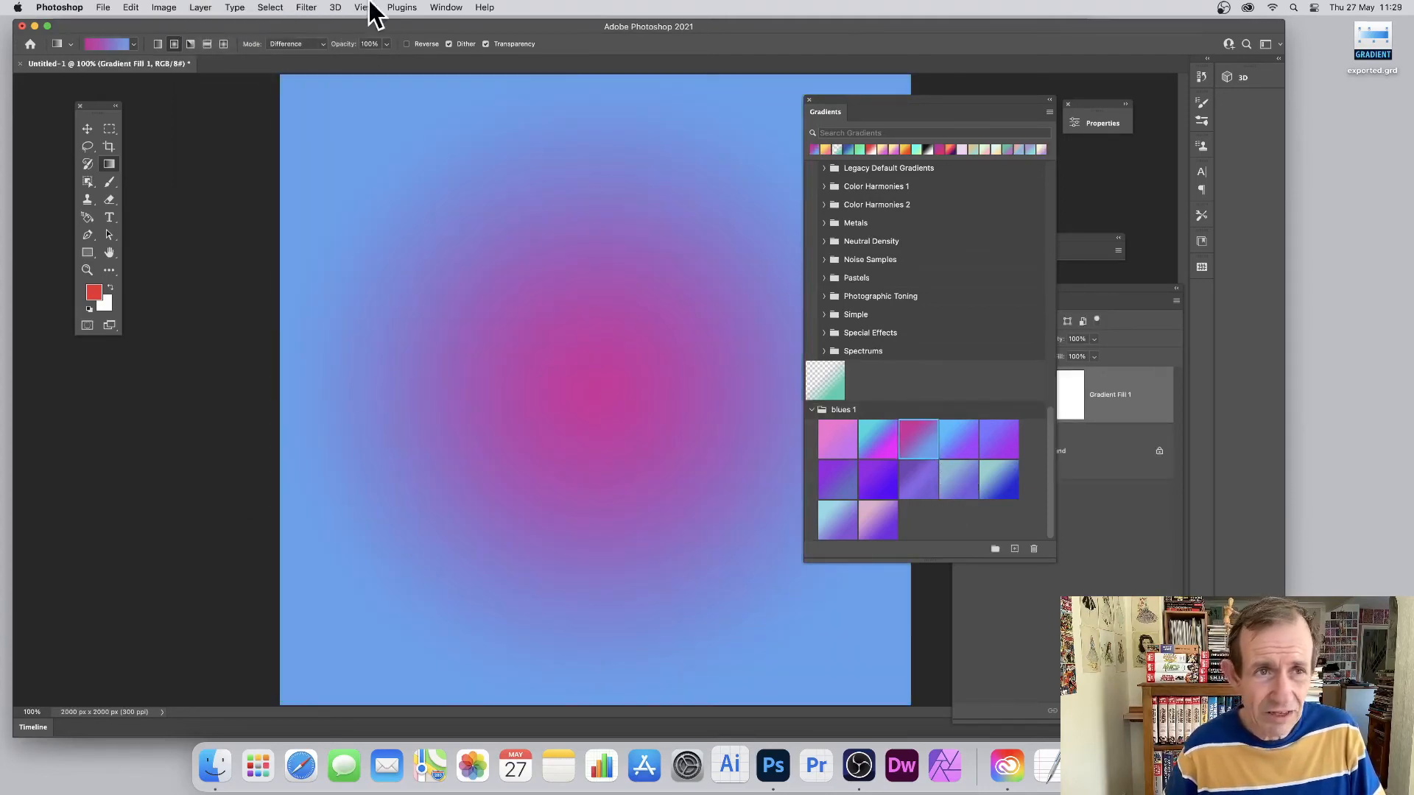
{"action": "left_click", "coordinate": [208, 5]}
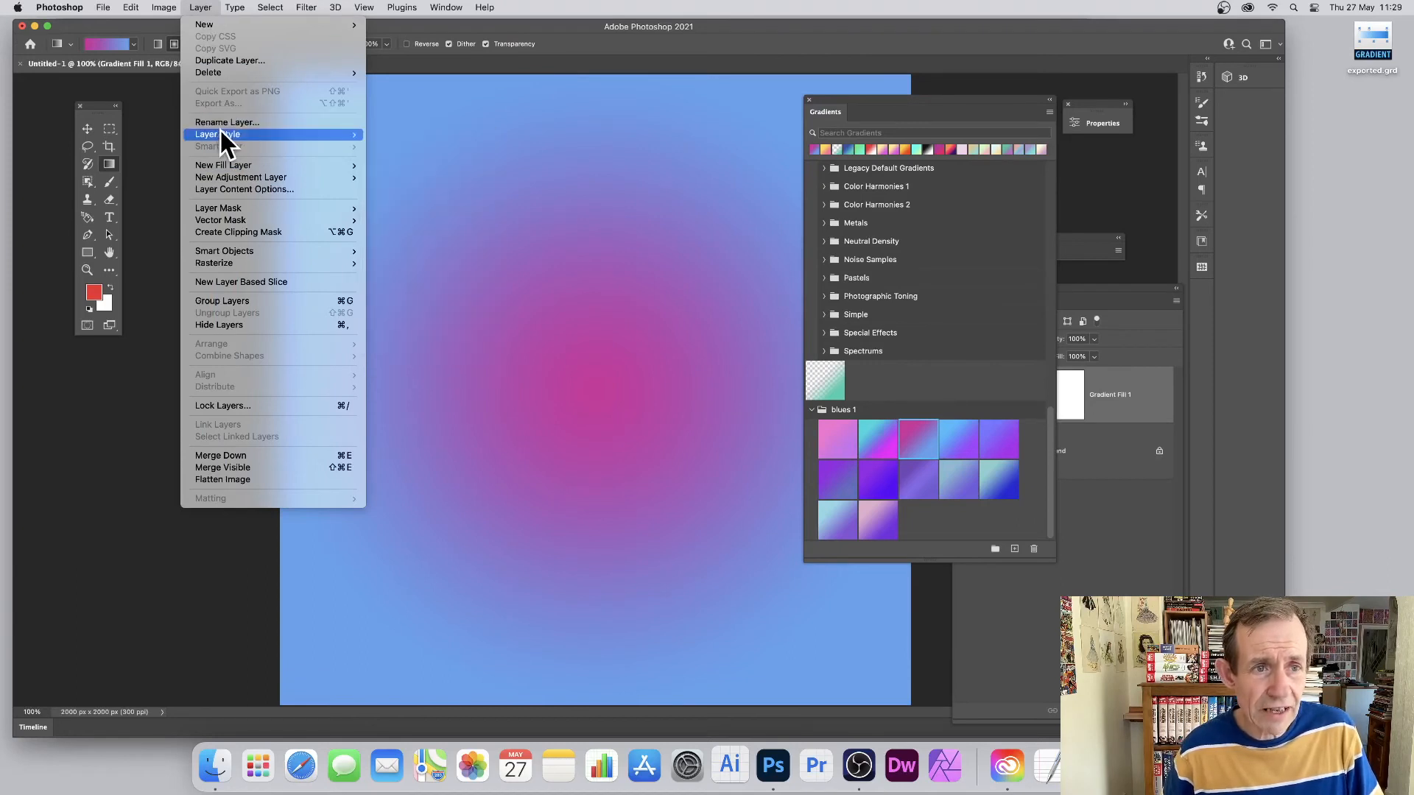
{"action": "mouse_move", "coordinate": [221, 134]}
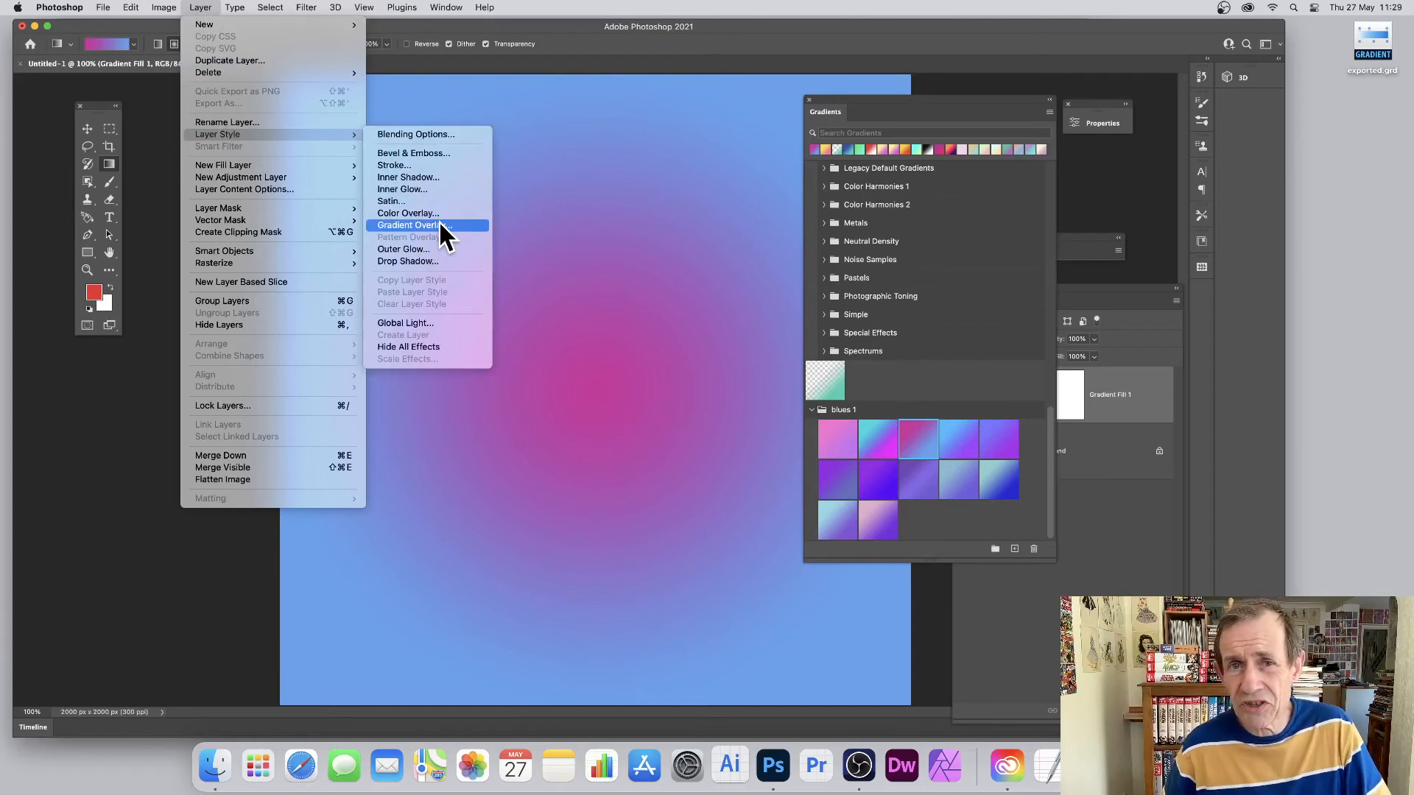
{"action": "left_click", "coordinate": [686, 220]}
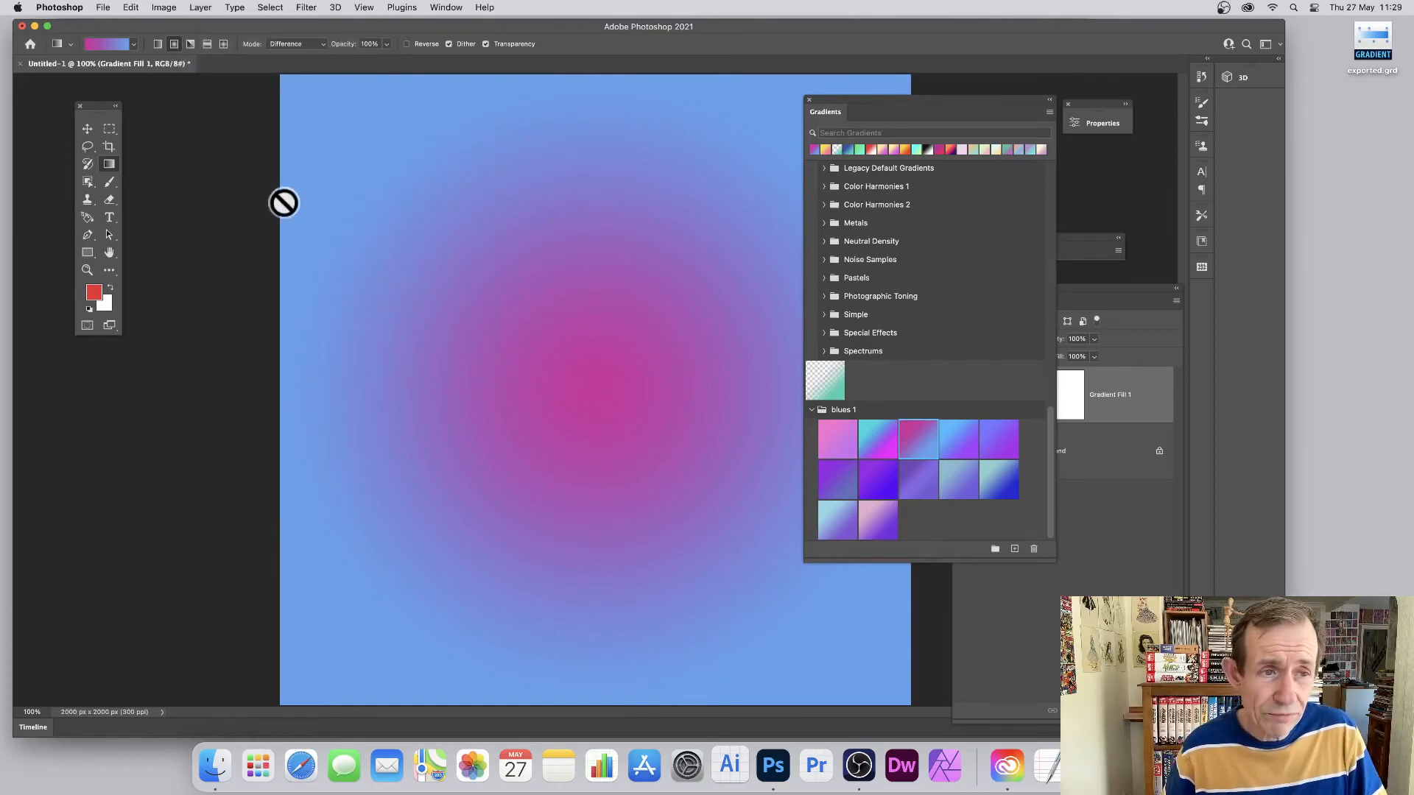
Draw a rectangle shape about 784 by 558 px in the upper part of the canvas with the Rectangle Tool
{"action": "left_click", "coordinate": [87, 252]}
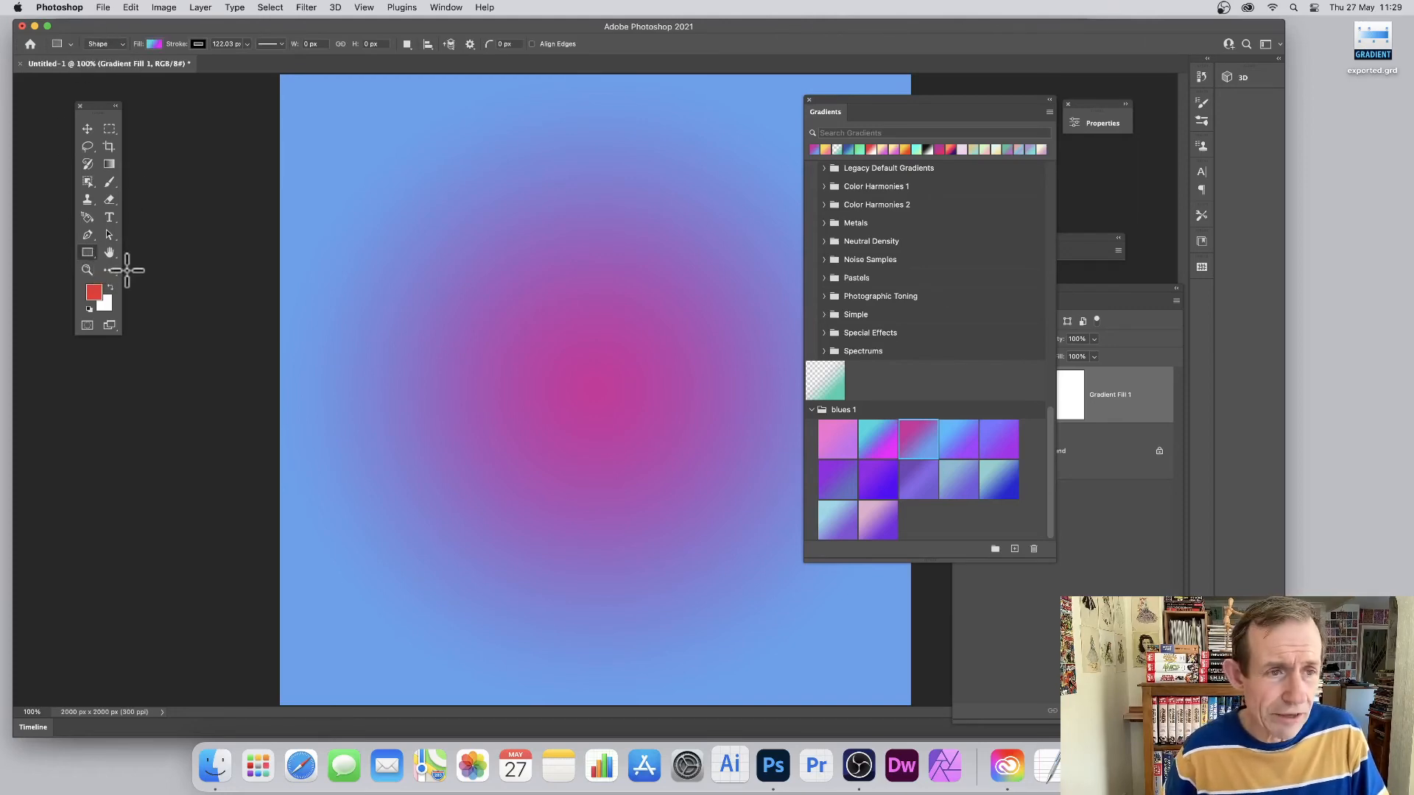
{"action": "right_click", "coordinate": [88, 254]}
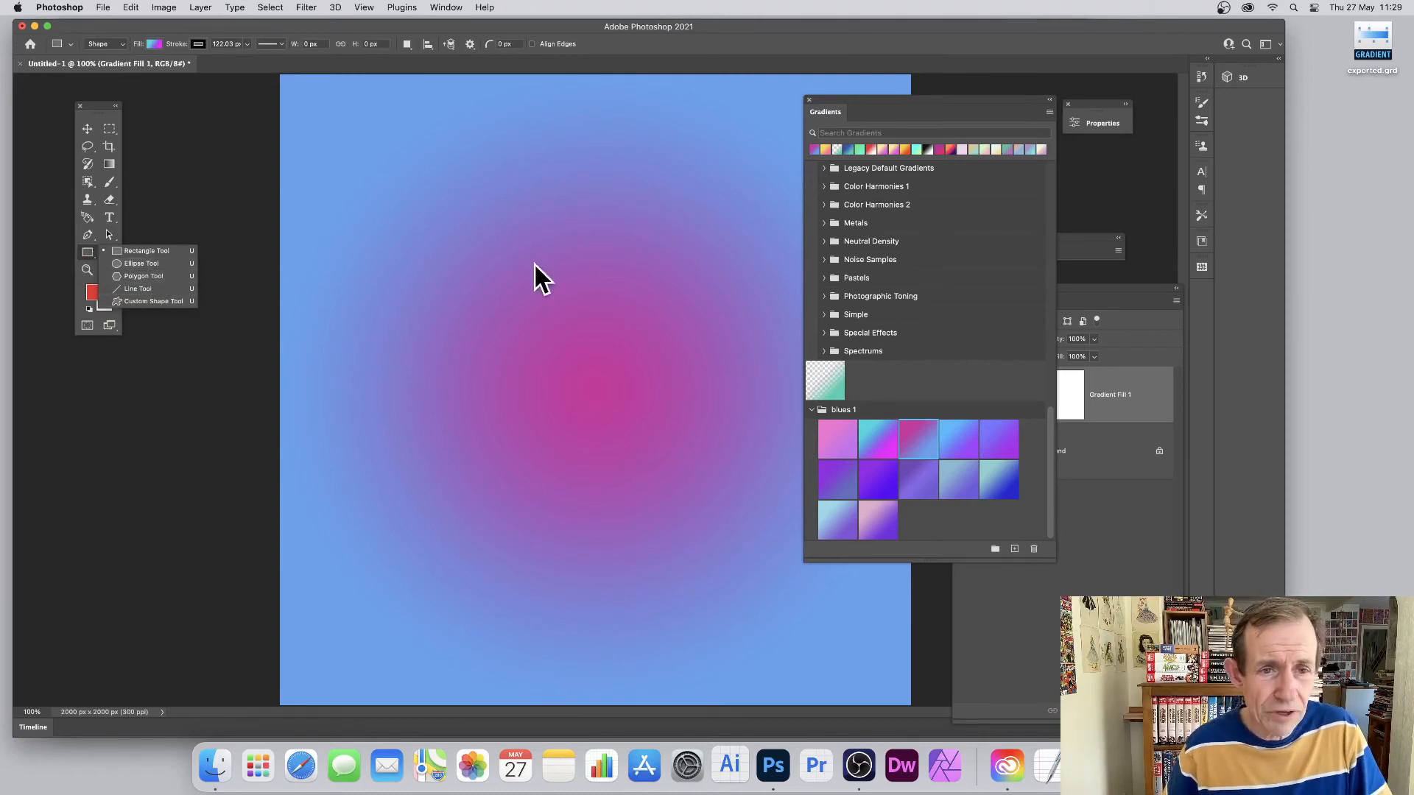
{"action": "mouse_move", "coordinate": [402, 114]}
{"action": "left_mouse_down"}
{"action": "mouse_move", "coordinate": [422, 159]}
{"action": "mouse_move", "coordinate": [568, 265]}
{"action": "mouse_move", "coordinate": [648, 289]}
{"action": "left_mouse_up"}
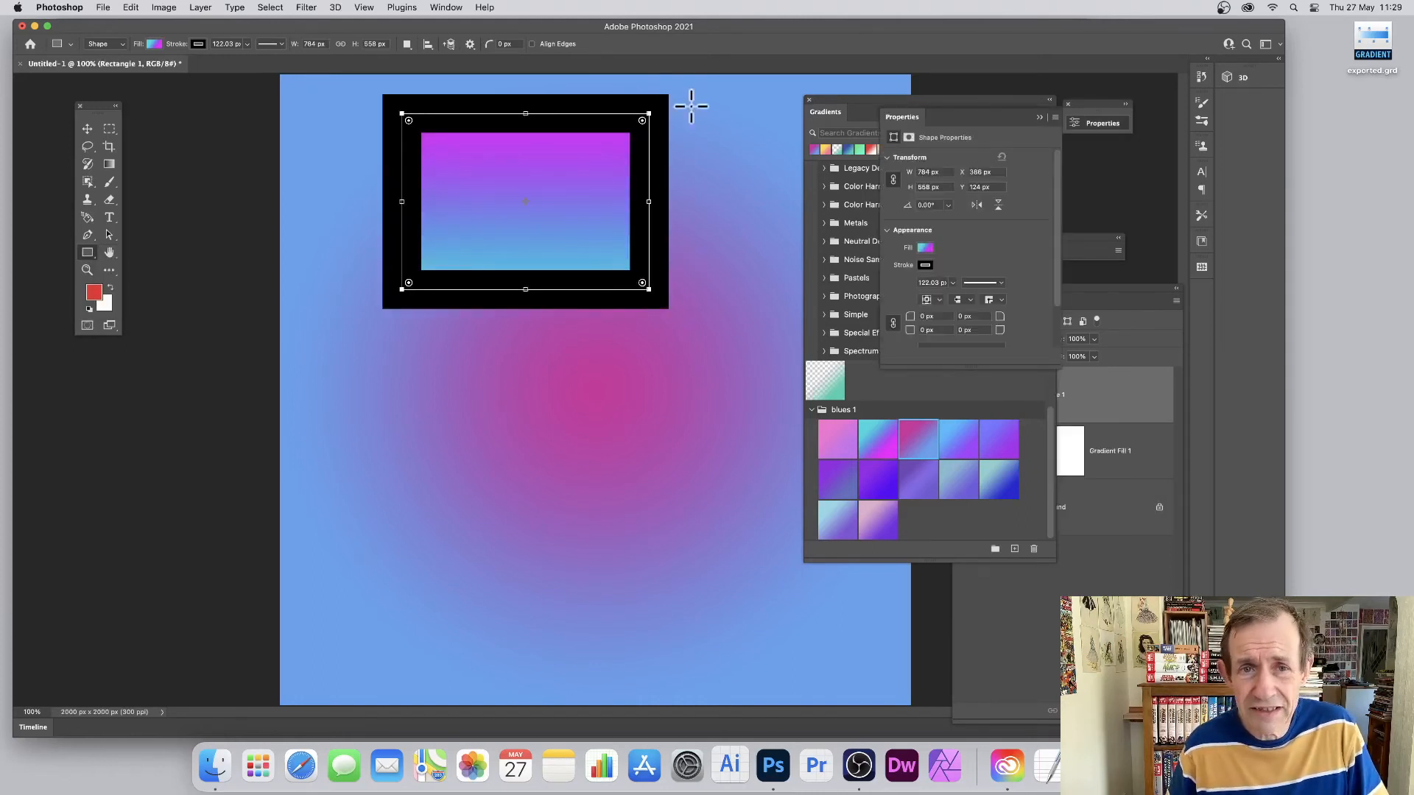
Try solid and orange gradient fills on the rectangle, ending with the recent yellow-to-pink gradient as its fill
{"action": "left_click", "coordinate": [160, 48]}
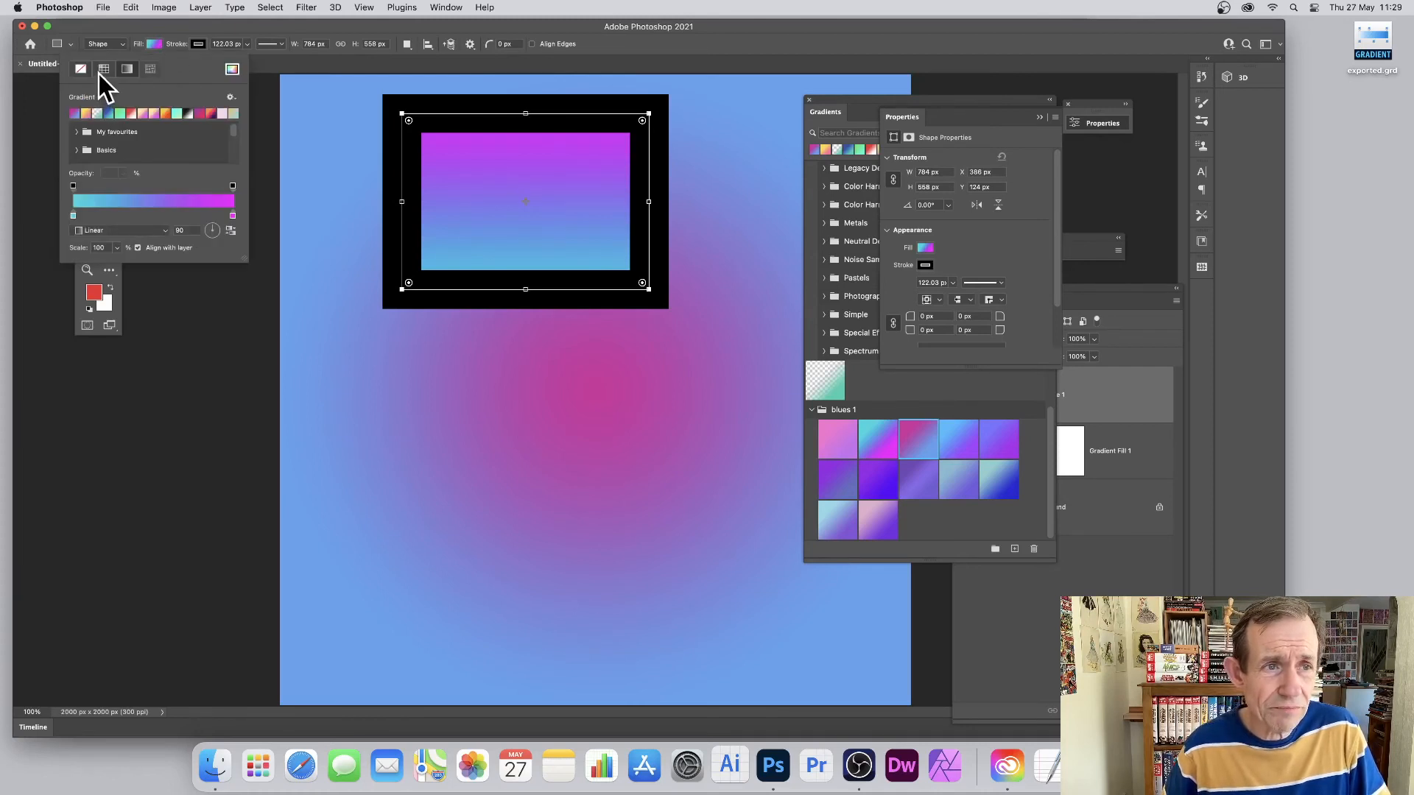
{"action": "left_click", "coordinate": [104, 69]}
{"action": "left_click", "coordinate": [128, 69]}
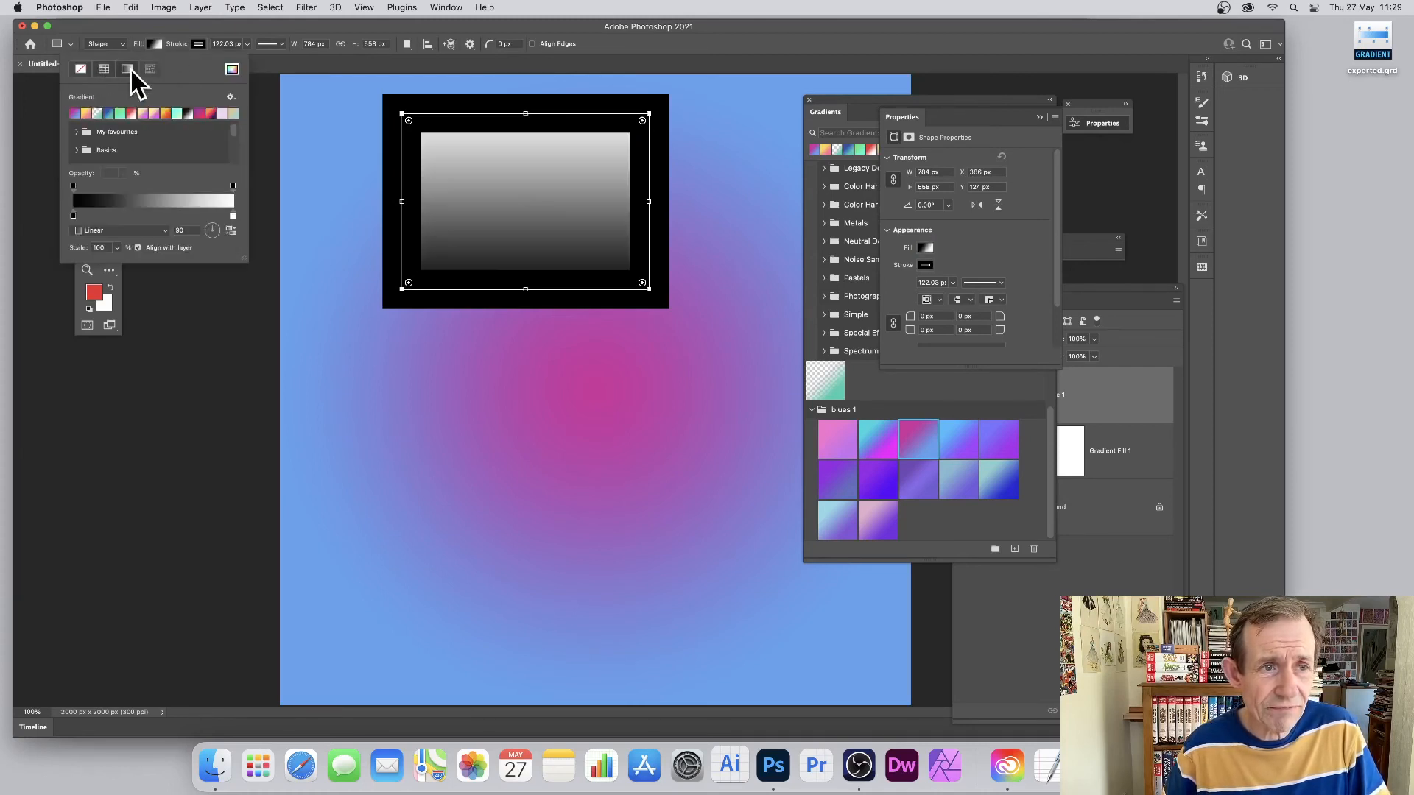
{"action": "left_click", "coordinate": [165, 114]}
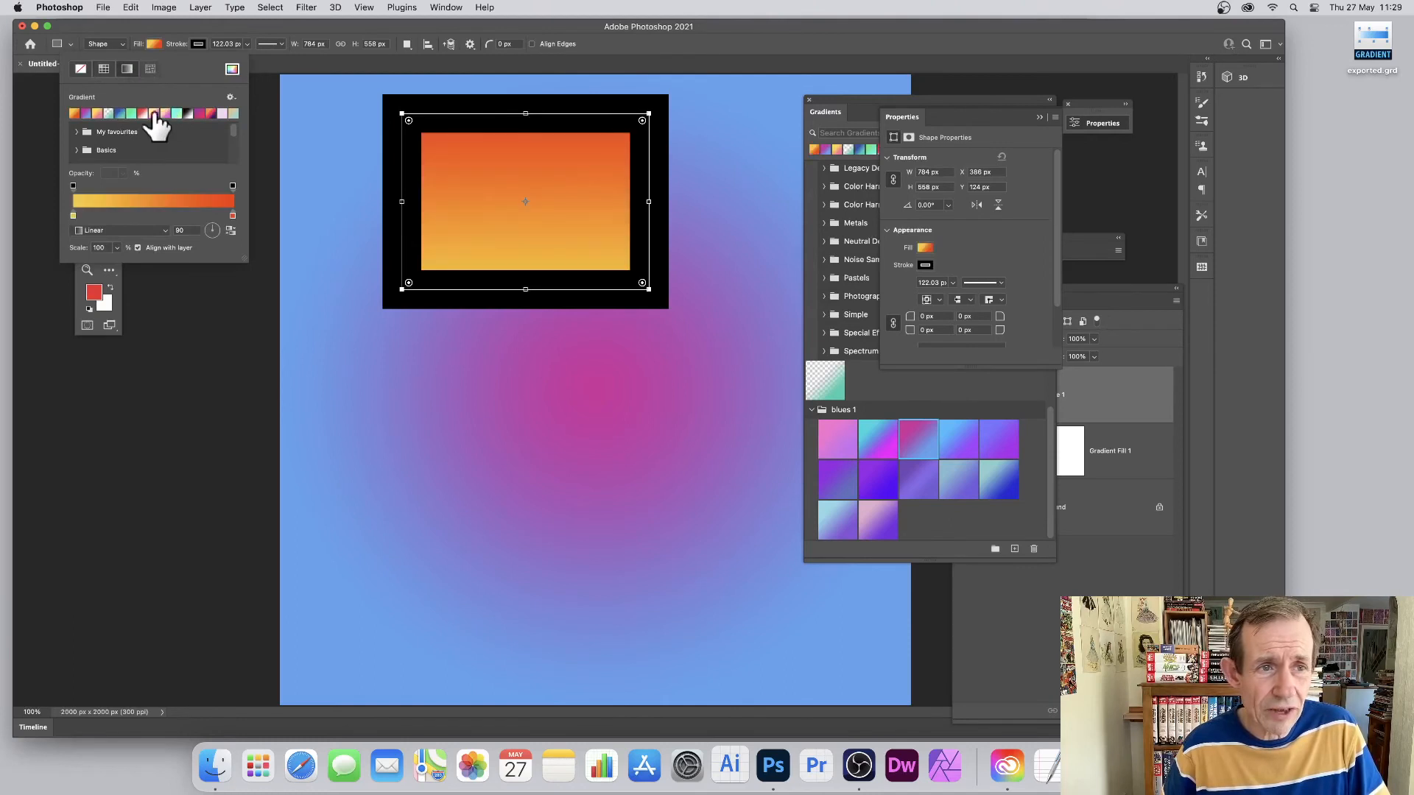
{"action": "left_click", "coordinate": [154, 115]}
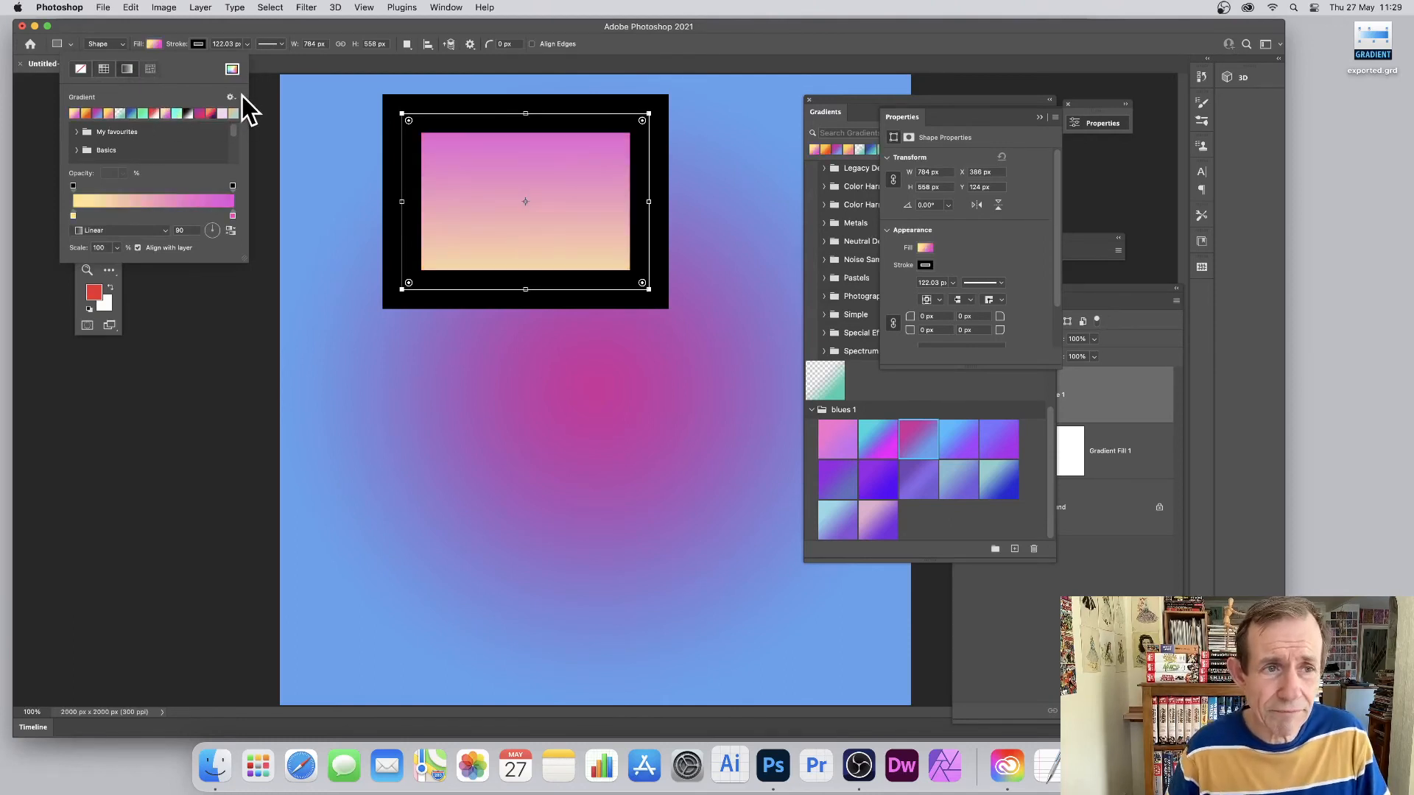
Give the rectangle's stroke the recent red-to-white gradient and set the gradient style to Radial
{"action": "left_click", "coordinate": [198, 44]}
{"action": "left_click", "coordinate": [198, 44]}
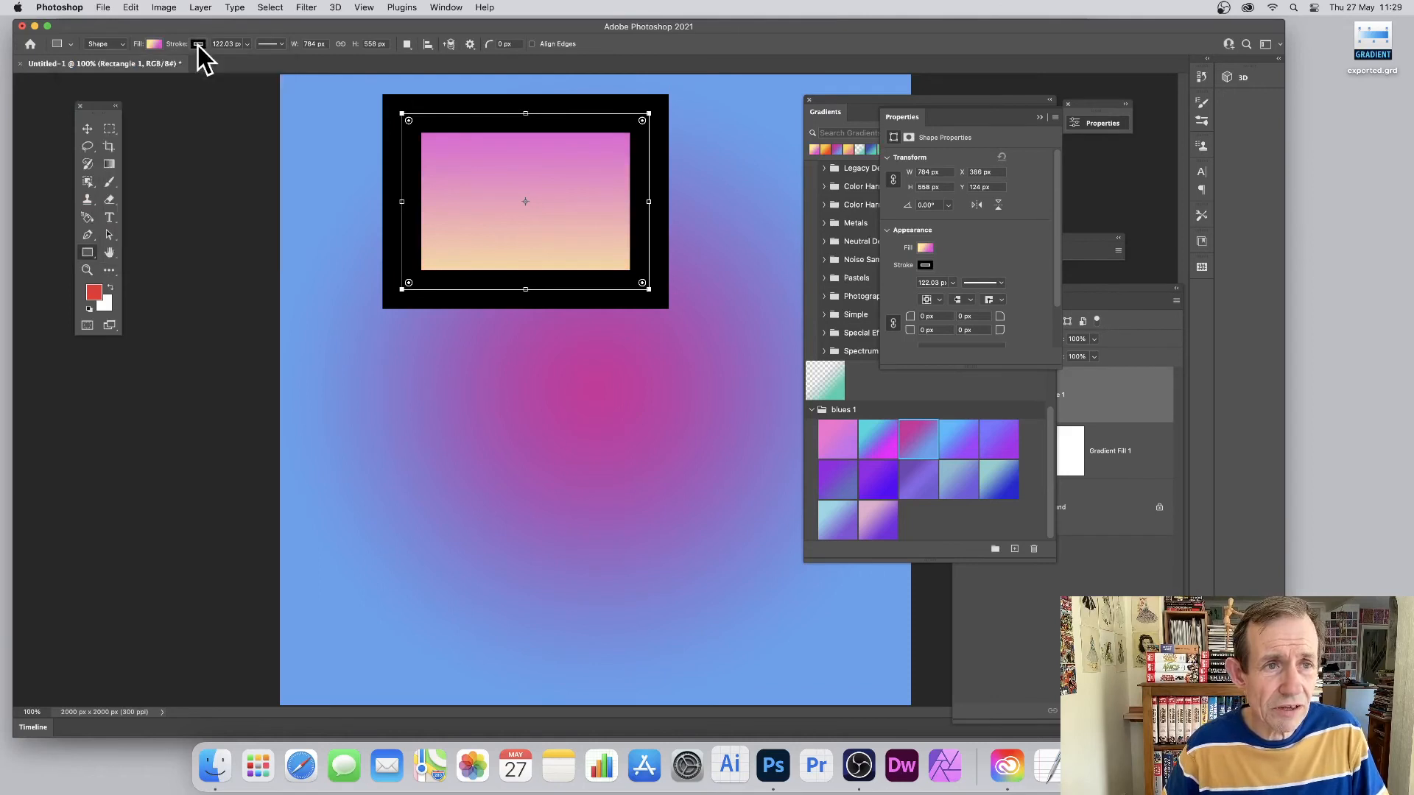
{"action": "left_click", "coordinate": [198, 44]}
{"action": "left_click", "coordinate": [171, 68]}
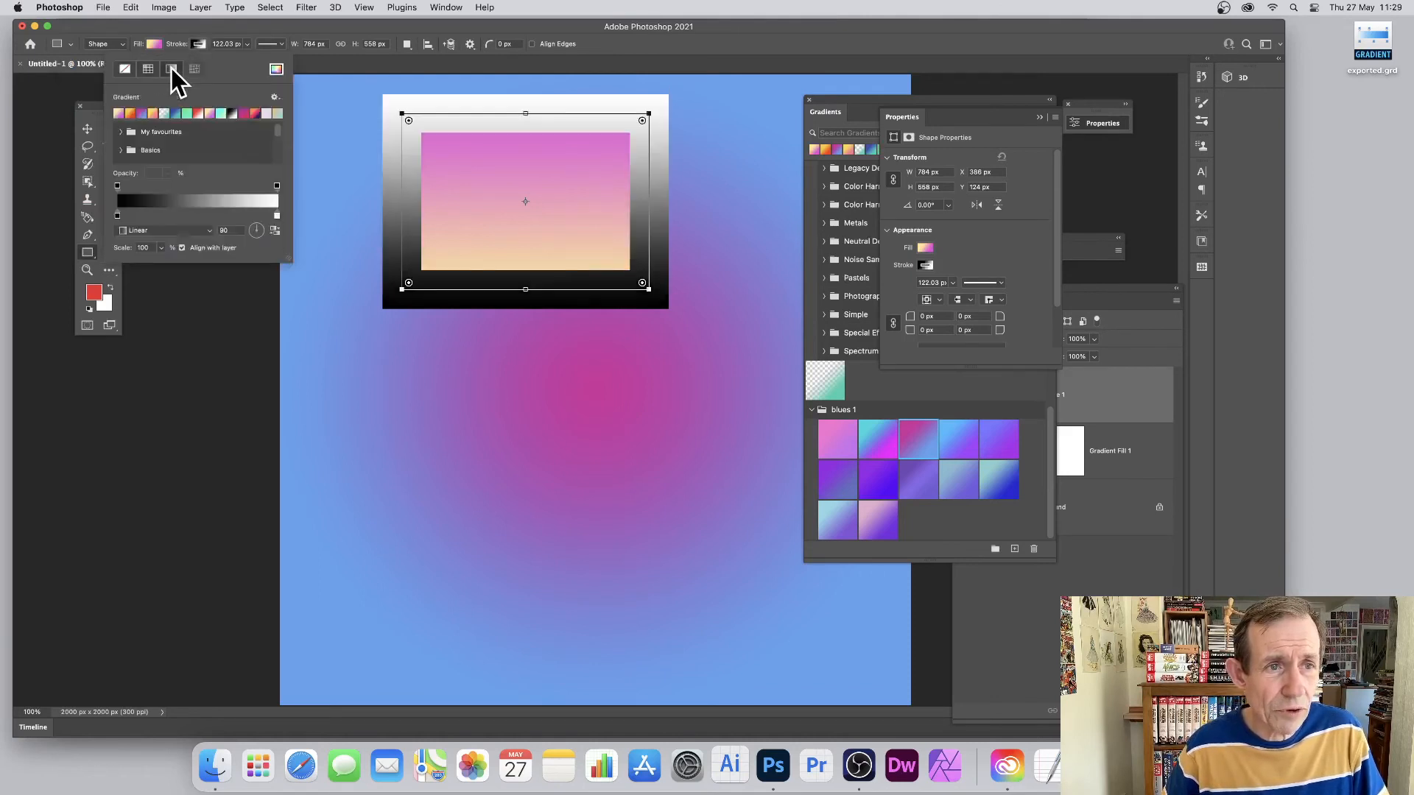
{"action": "left_click", "coordinate": [199, 114]}
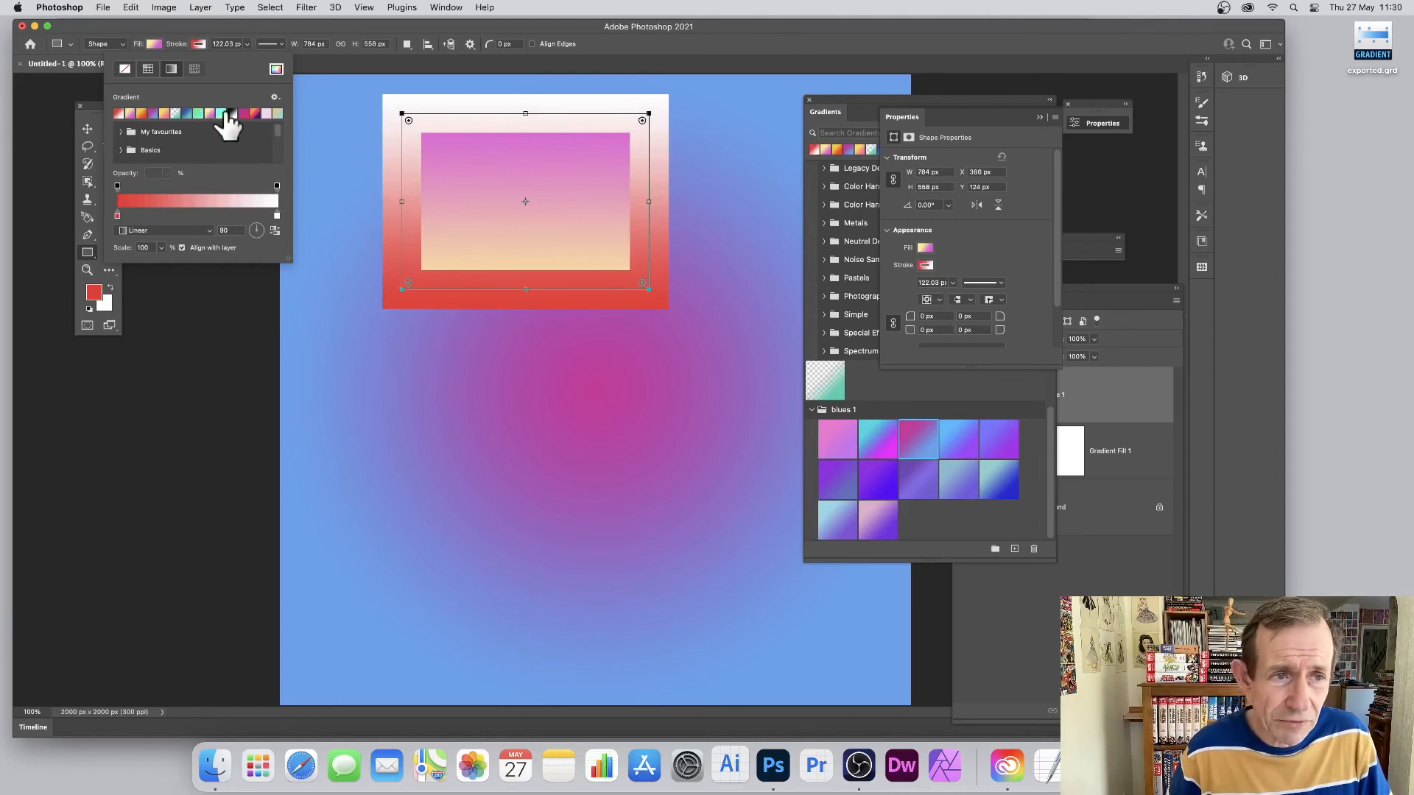
{"action": "left_click", "coordinate": [122, 131]}
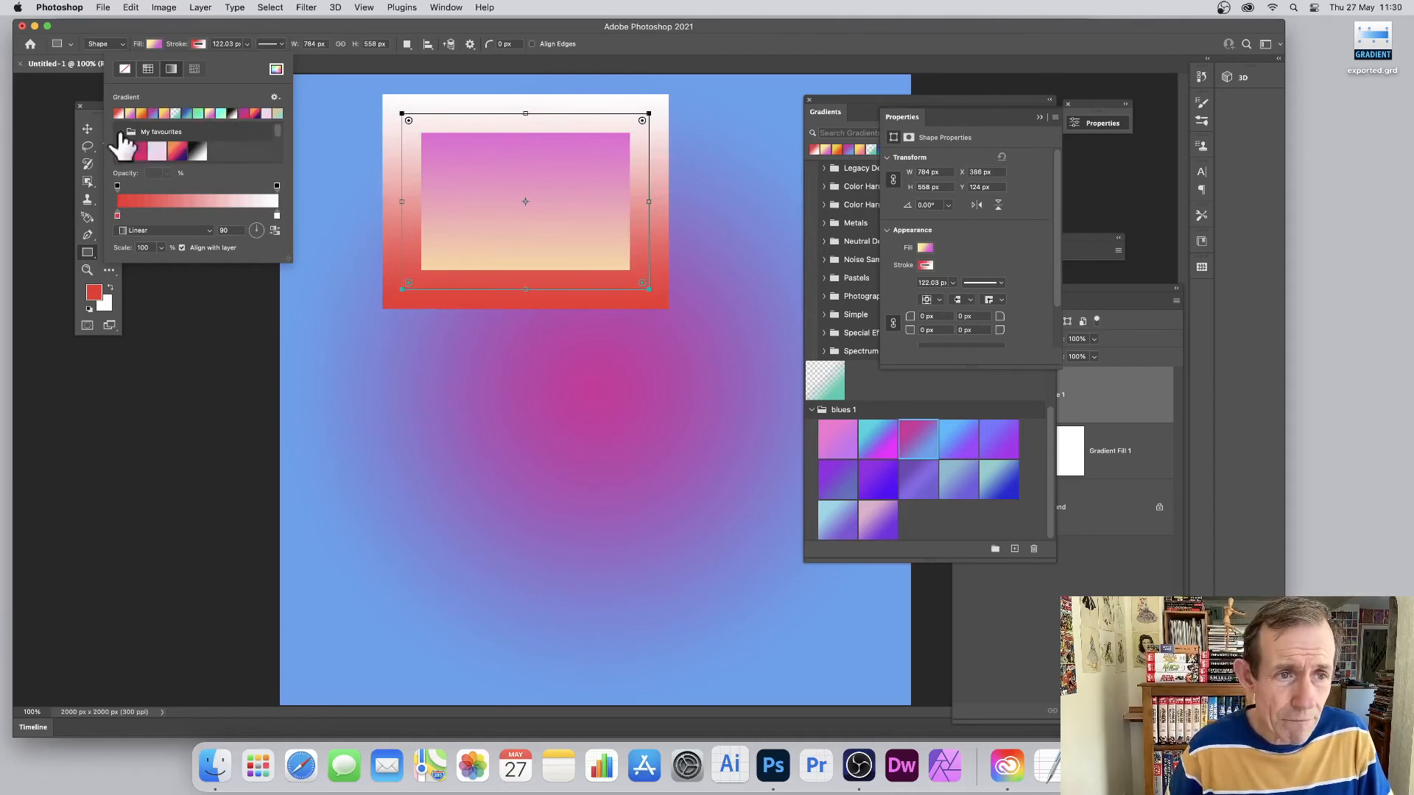
{"action": "left_click", "coordinate": [152, 232]}
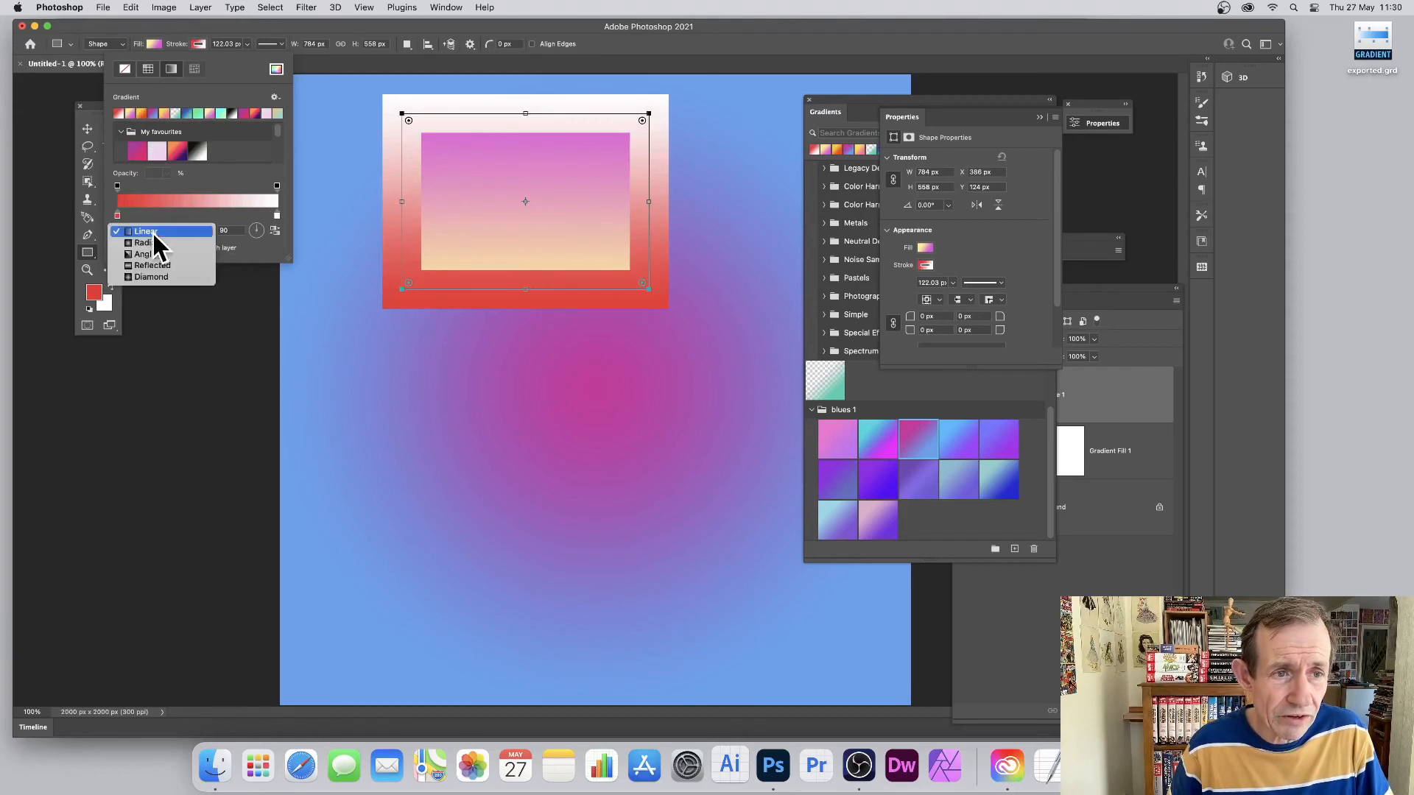
{"action": "left_click", "coordinate": [158, 243]}
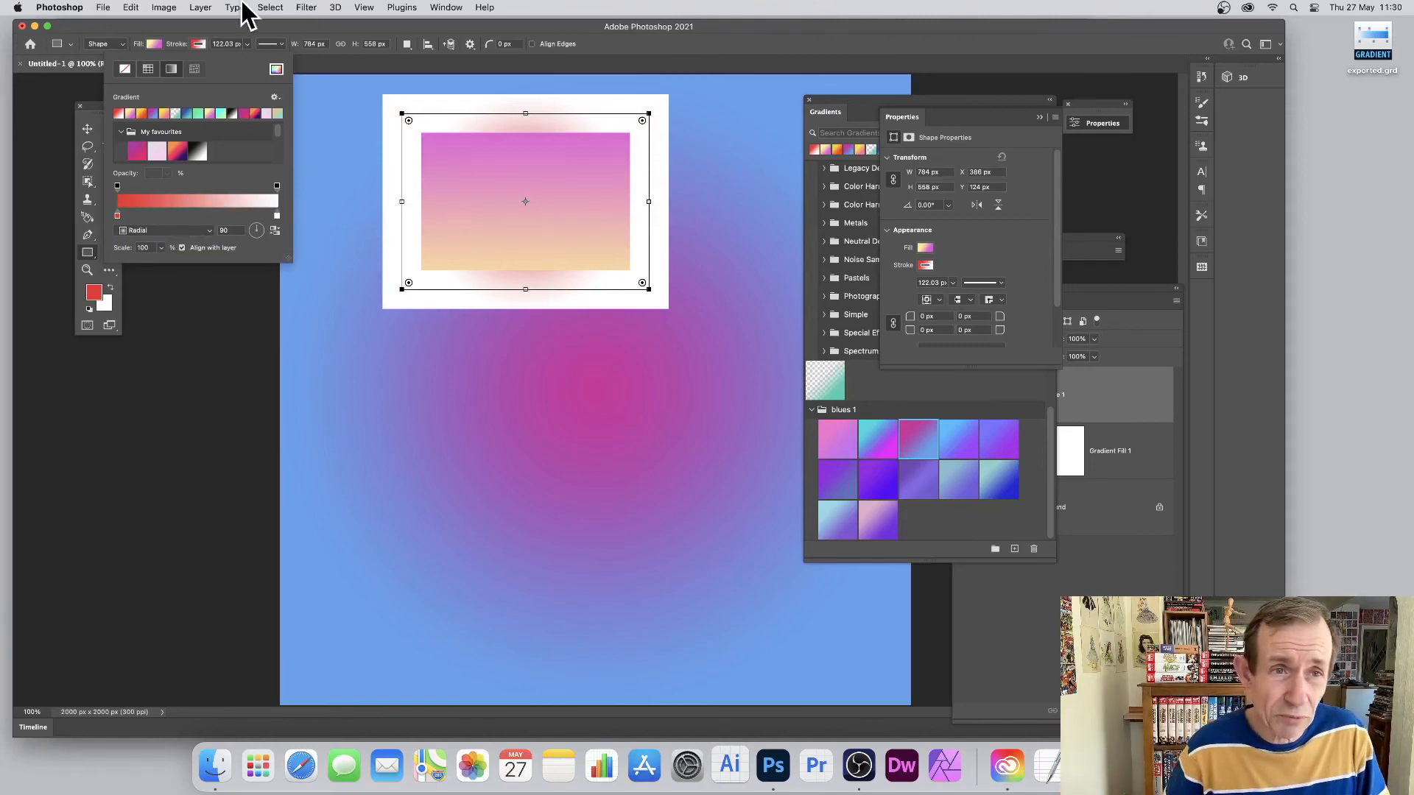
Flatten the image and preview a Gradient Map adjustment on it with the green-to-yellow preset
{"action": "left_click", "coordinate": [203, 7]}
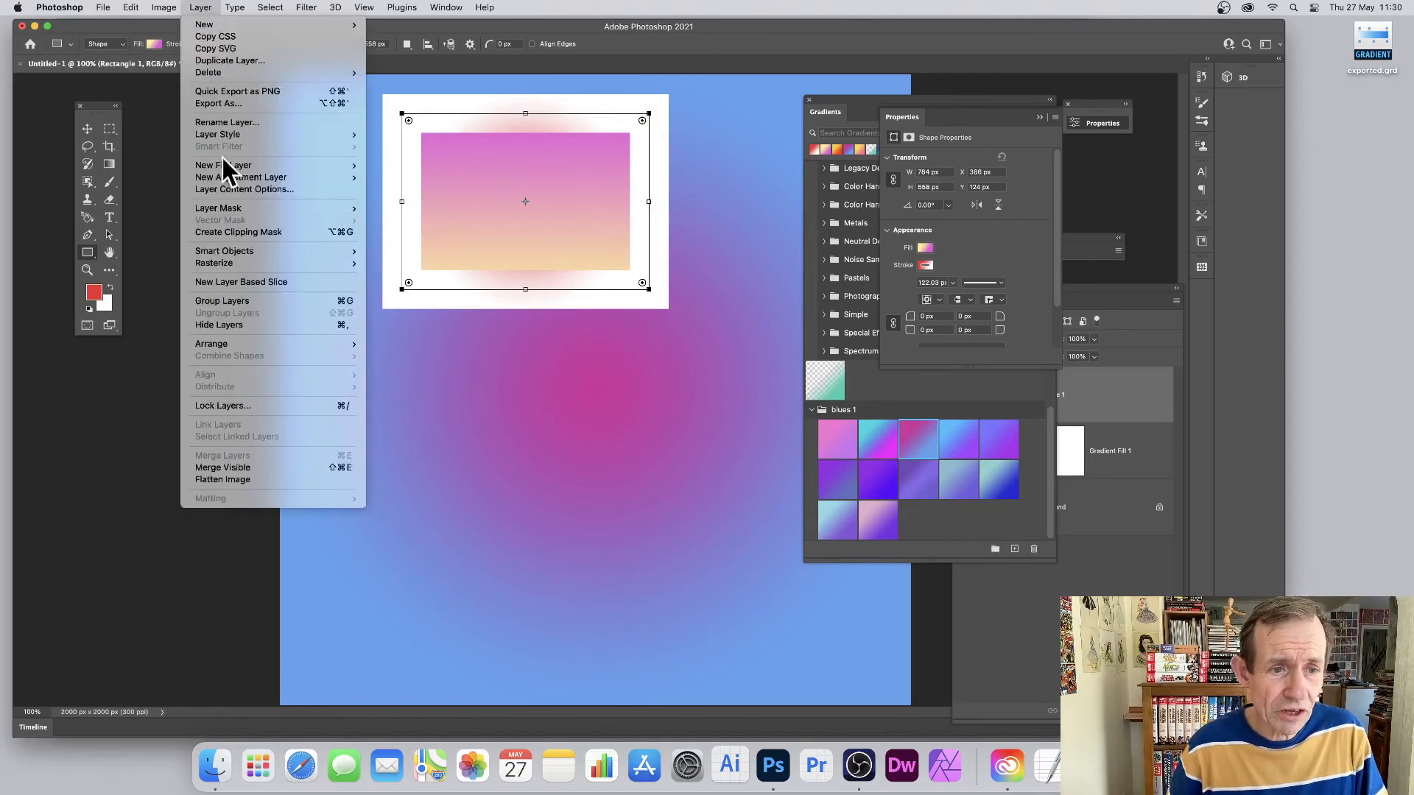
{"action": "left_click", "coordinate": [242, 481]}
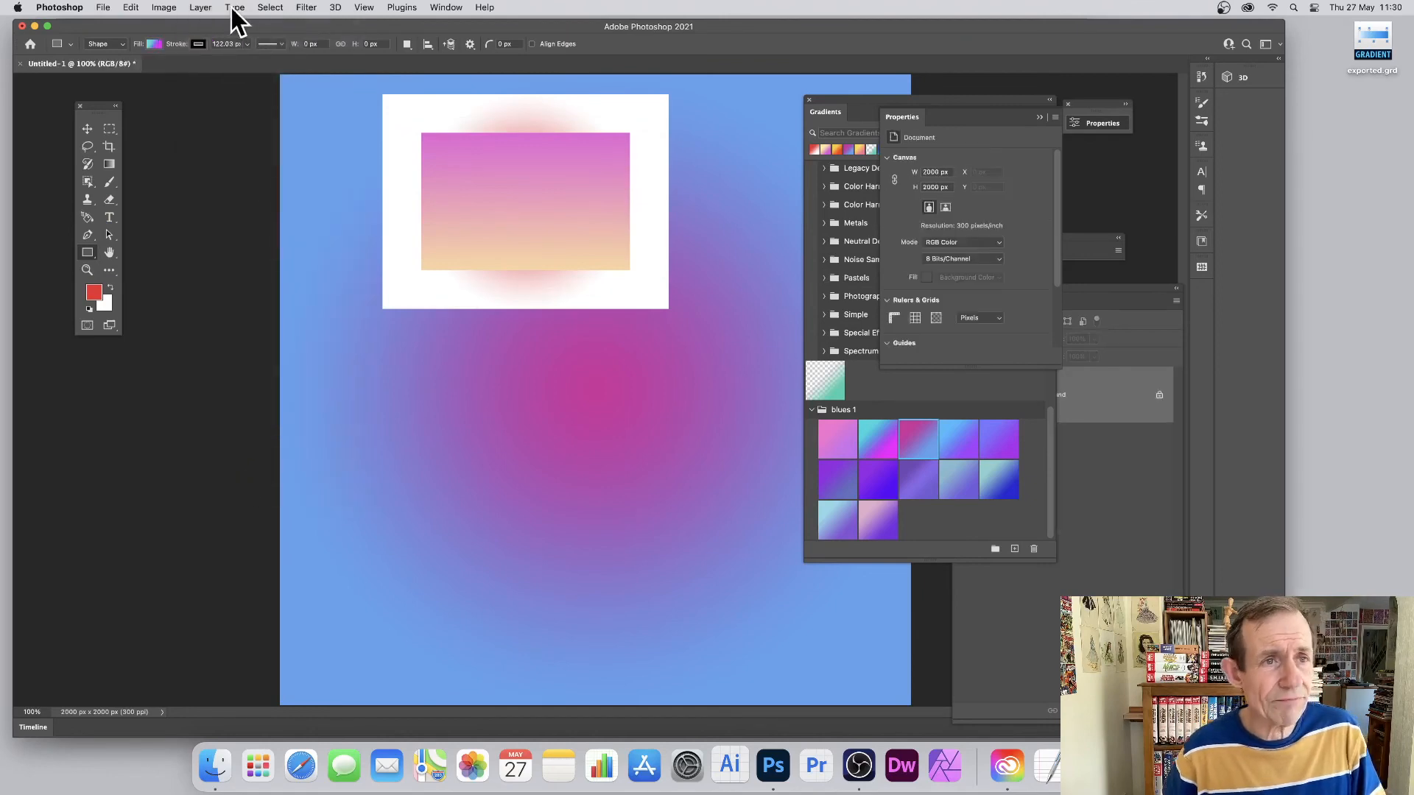
{"action": "left_click", "coordinate": [168, 7]}
{"action": "mouse_move", "coordinate": [166, 44]}
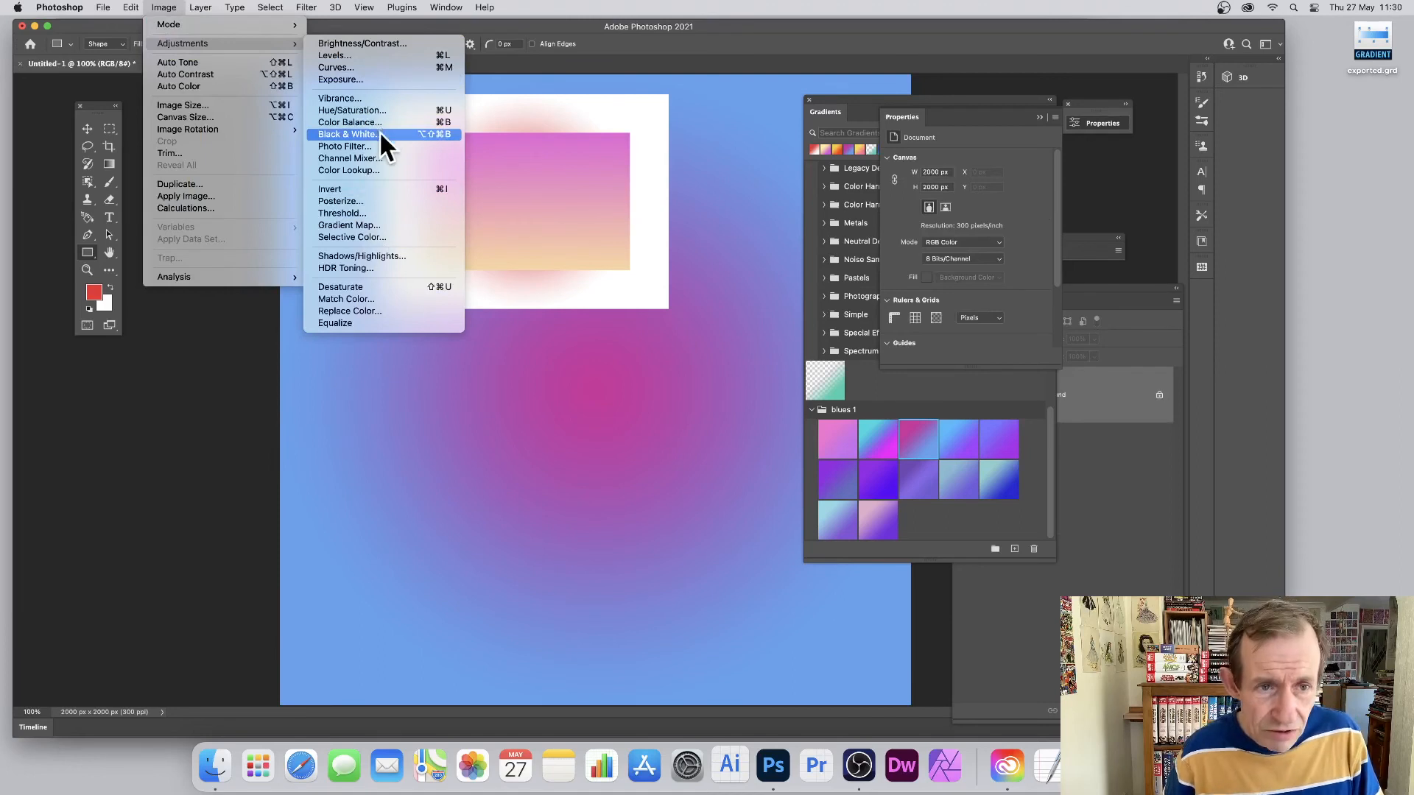
{"action": "left_click", "coordinate": [377, 224]}
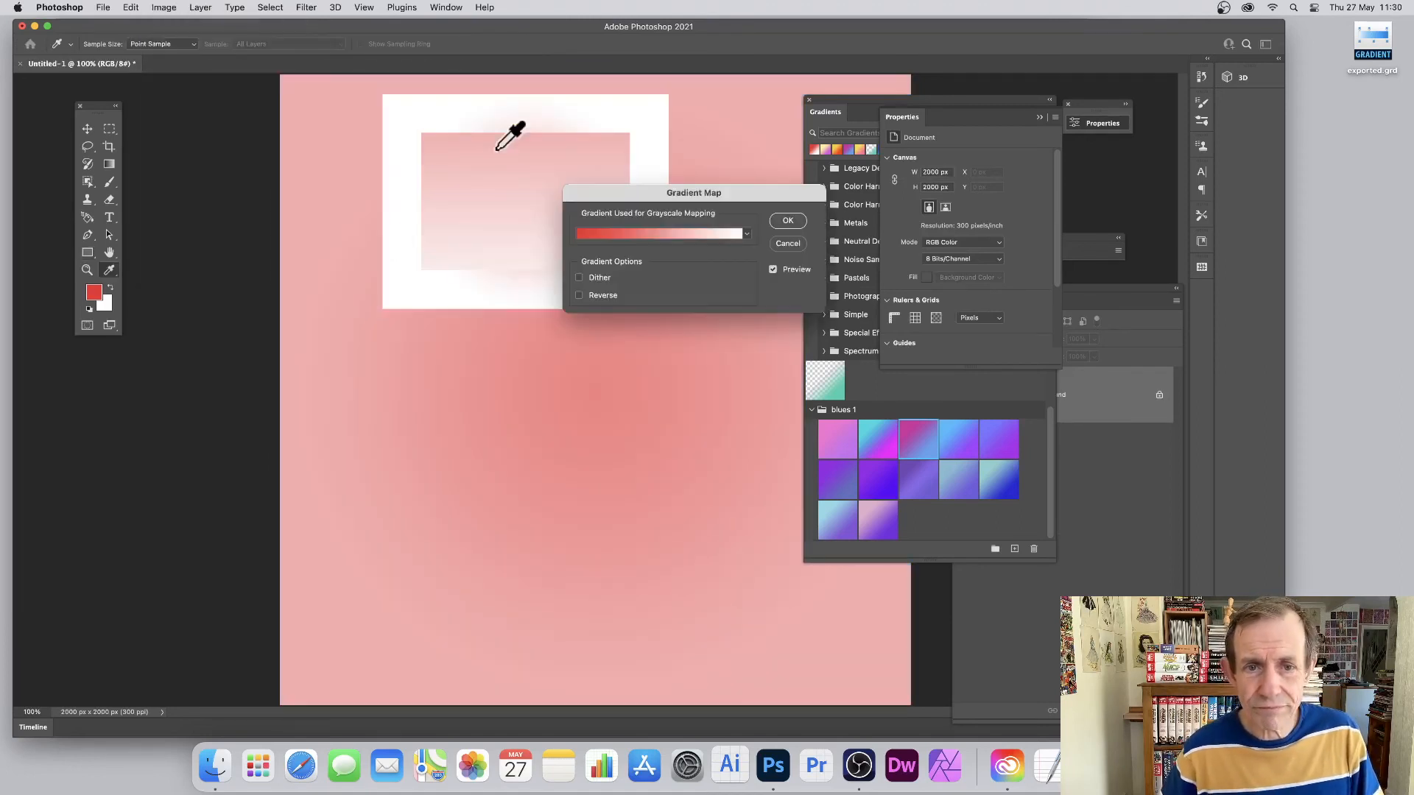
{"action": "left_click_drag", "start_coordinate": [653, 196], "coordinate": [781, 187]}
{"action": "left_click", "coordinate": [874, 224]}
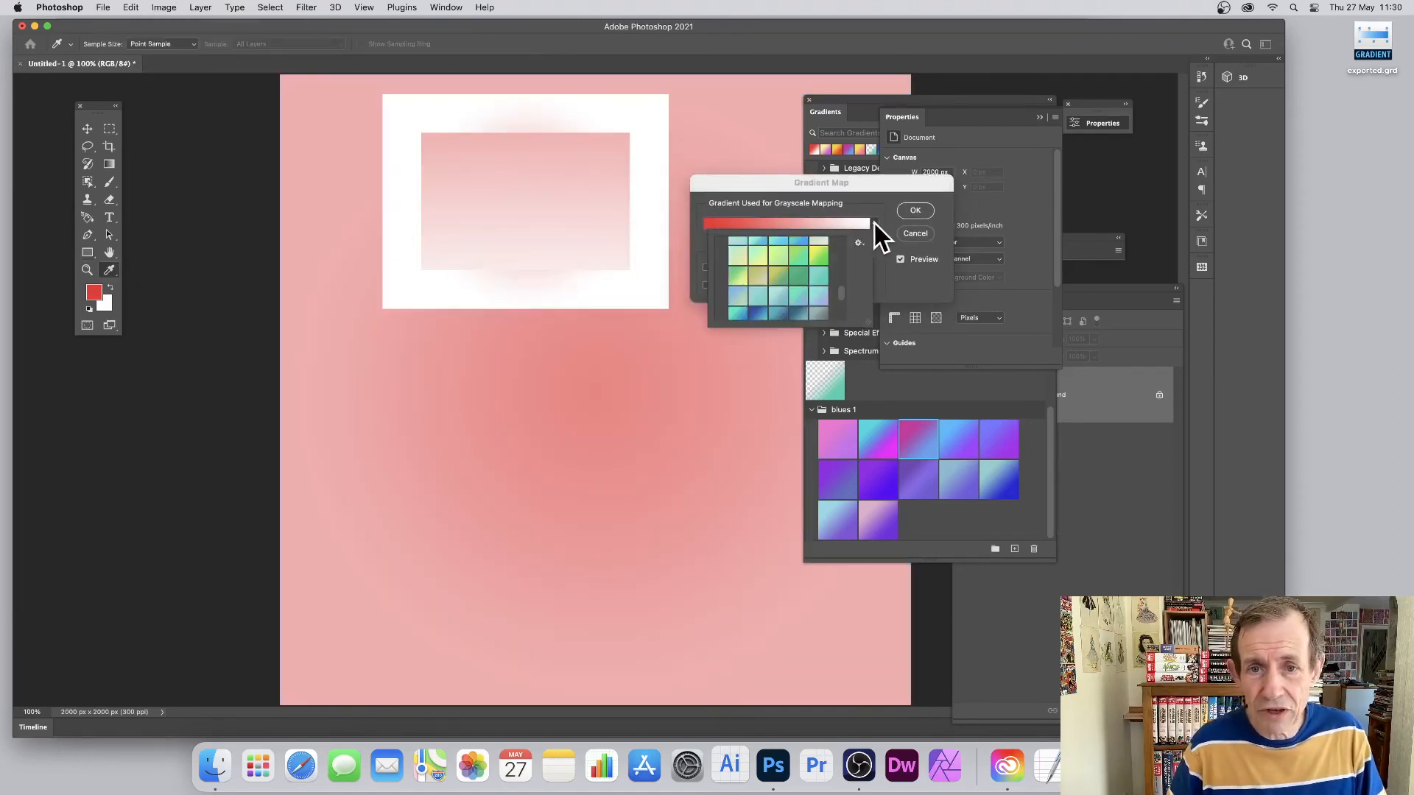
{"action": "left_click", "coordinate": [774, 274]}
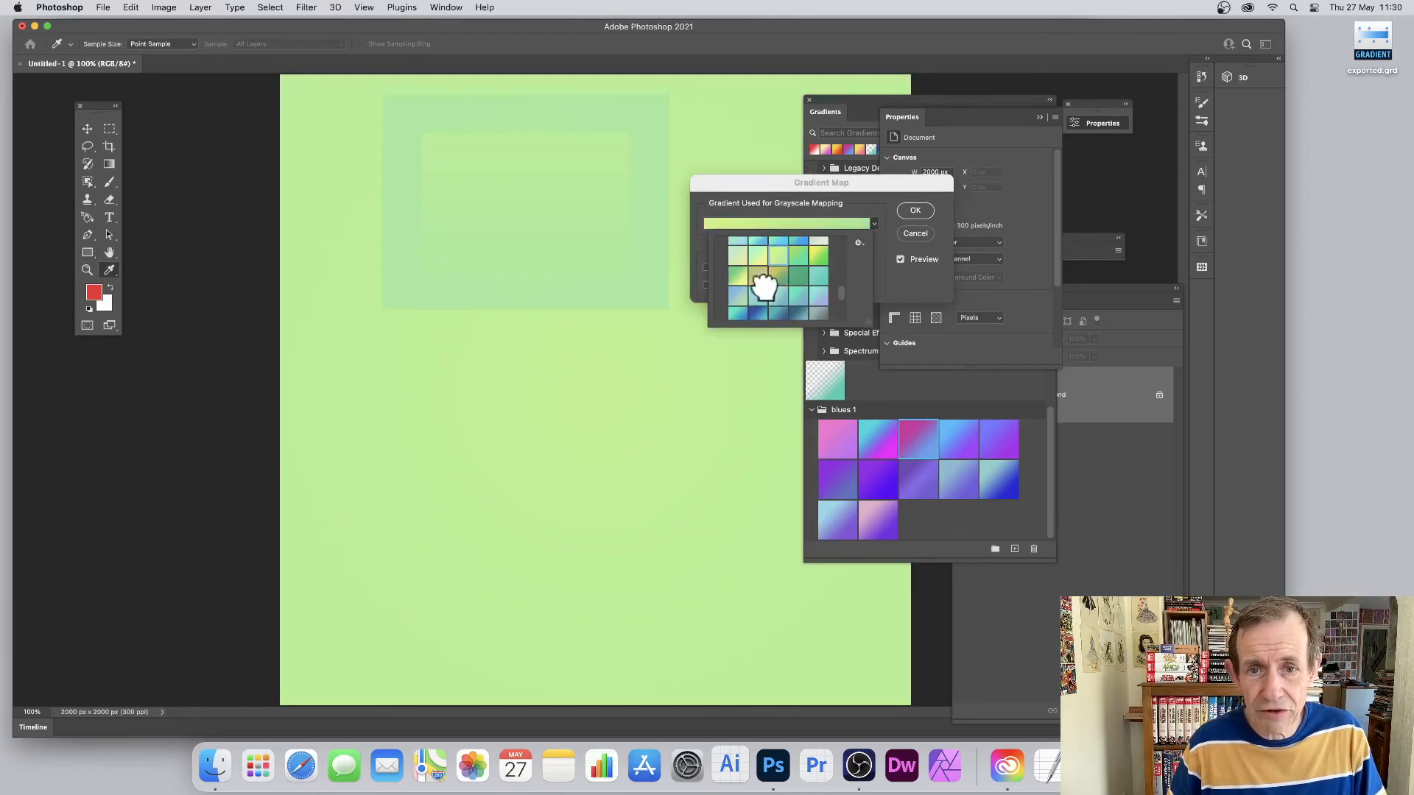
{"action": "left_click", "coordinate": [811, 285]}
Change the gradient map to the blue, white and gold preset from the Legacy Default Gradients group
{"action": "left_click_drag", "start_coordinate": [839, 296], "coordinate": [838, 322]}
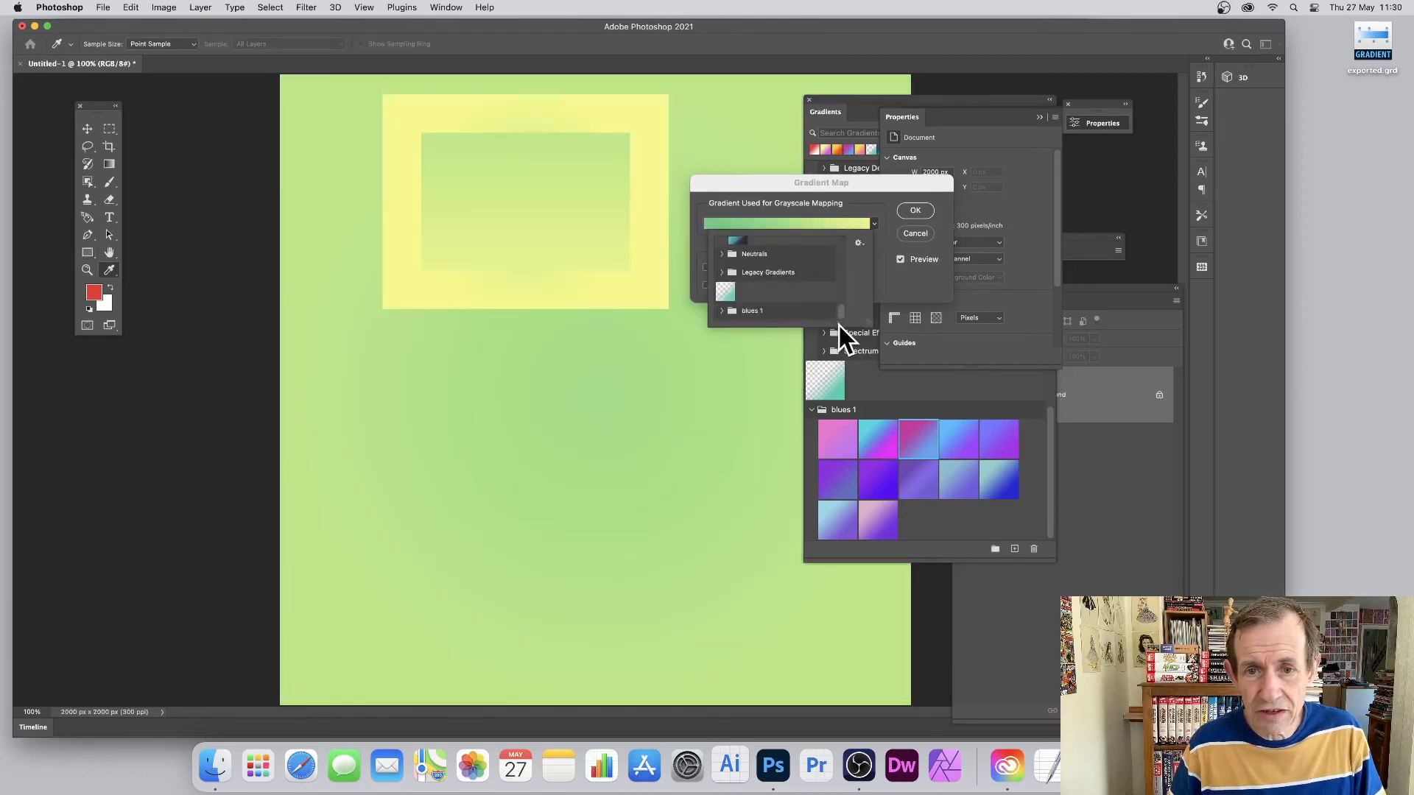
{"action": "left_click", "coordinate": [721, 272]}
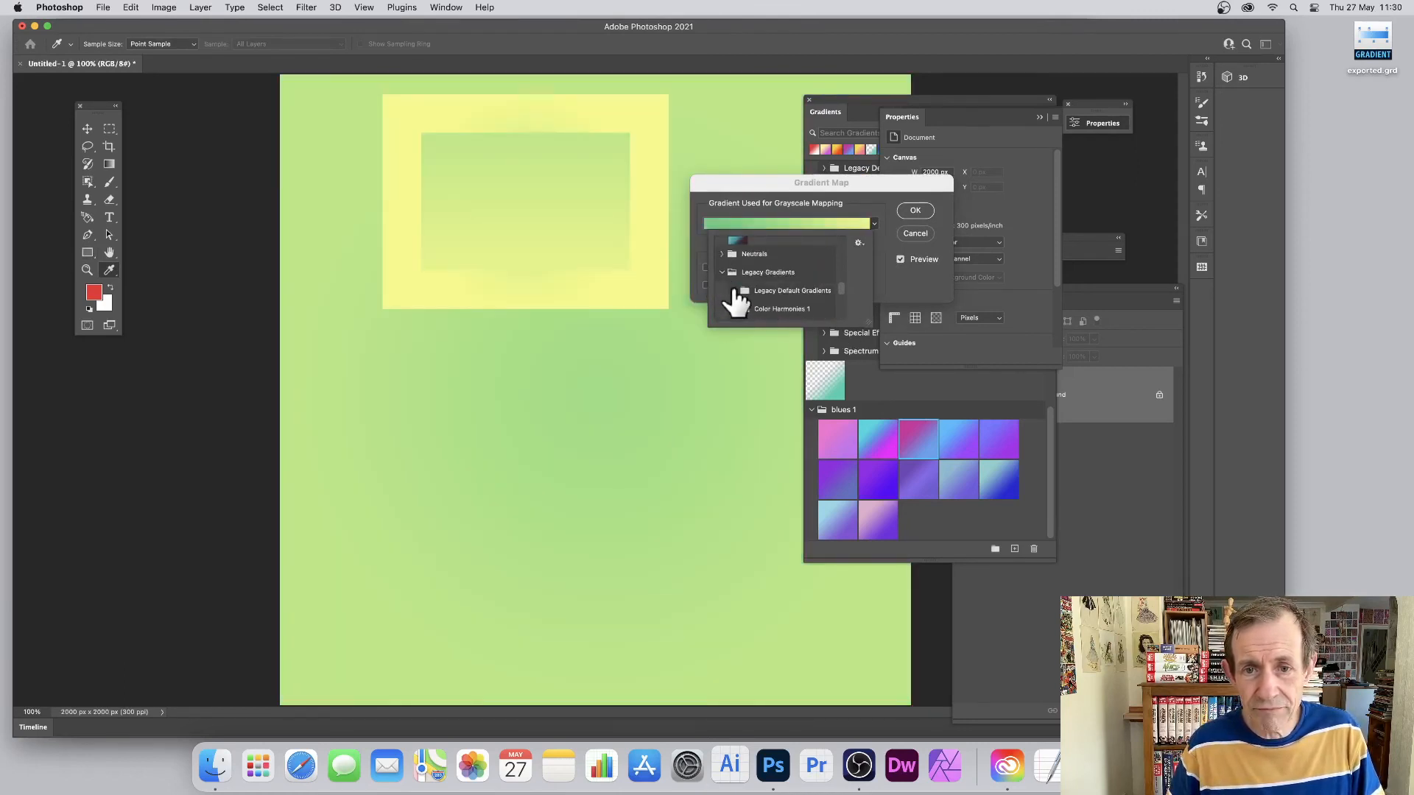
{"action": "left_click", "coordinate": [735, 291]}
{"action": "scroll", "coordinate": [801, 305], "scroll_direction": "down", "scroll_amount": 3}
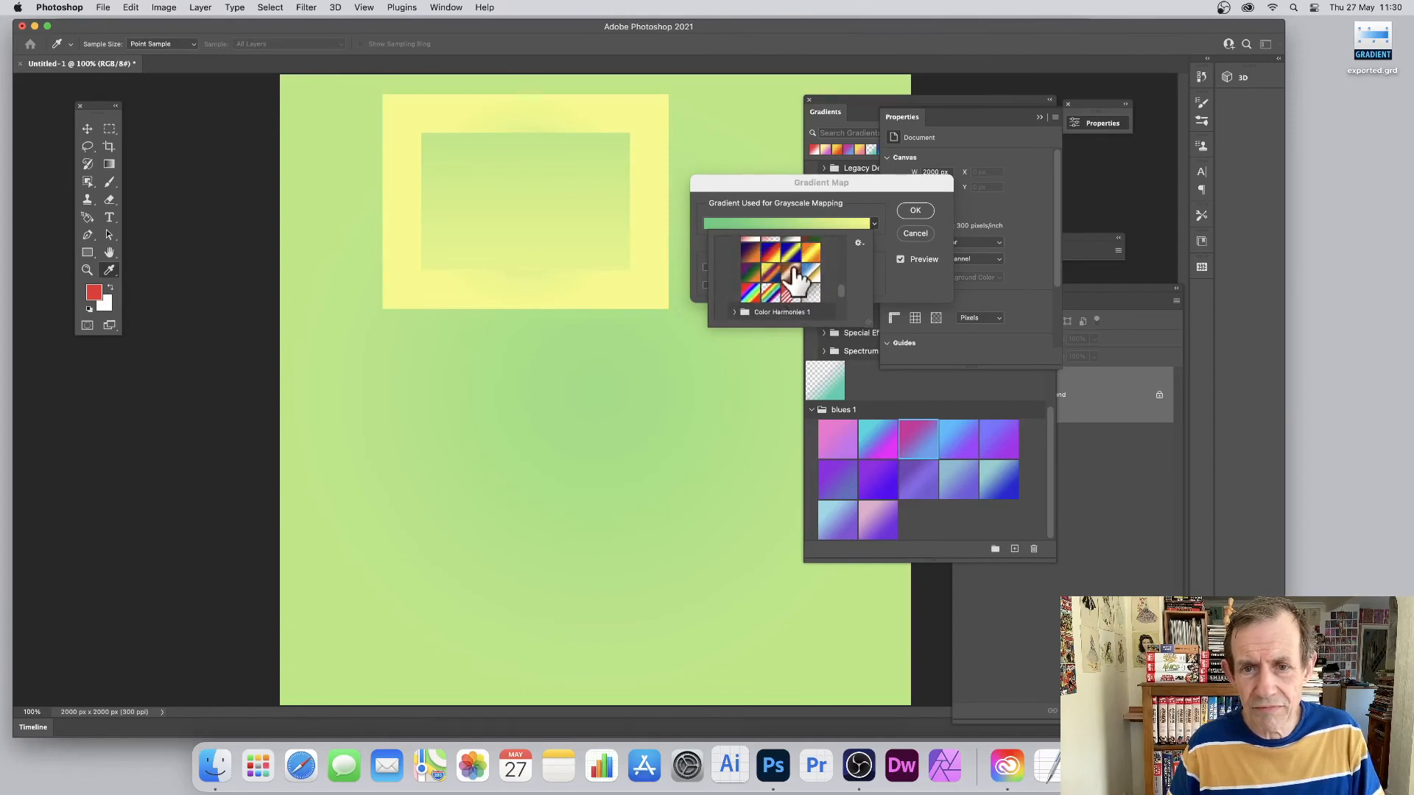
{"action": "left_click", "coordinate": [791, 274]}
{"action": "left_click", "coordinate": [811, 273]}
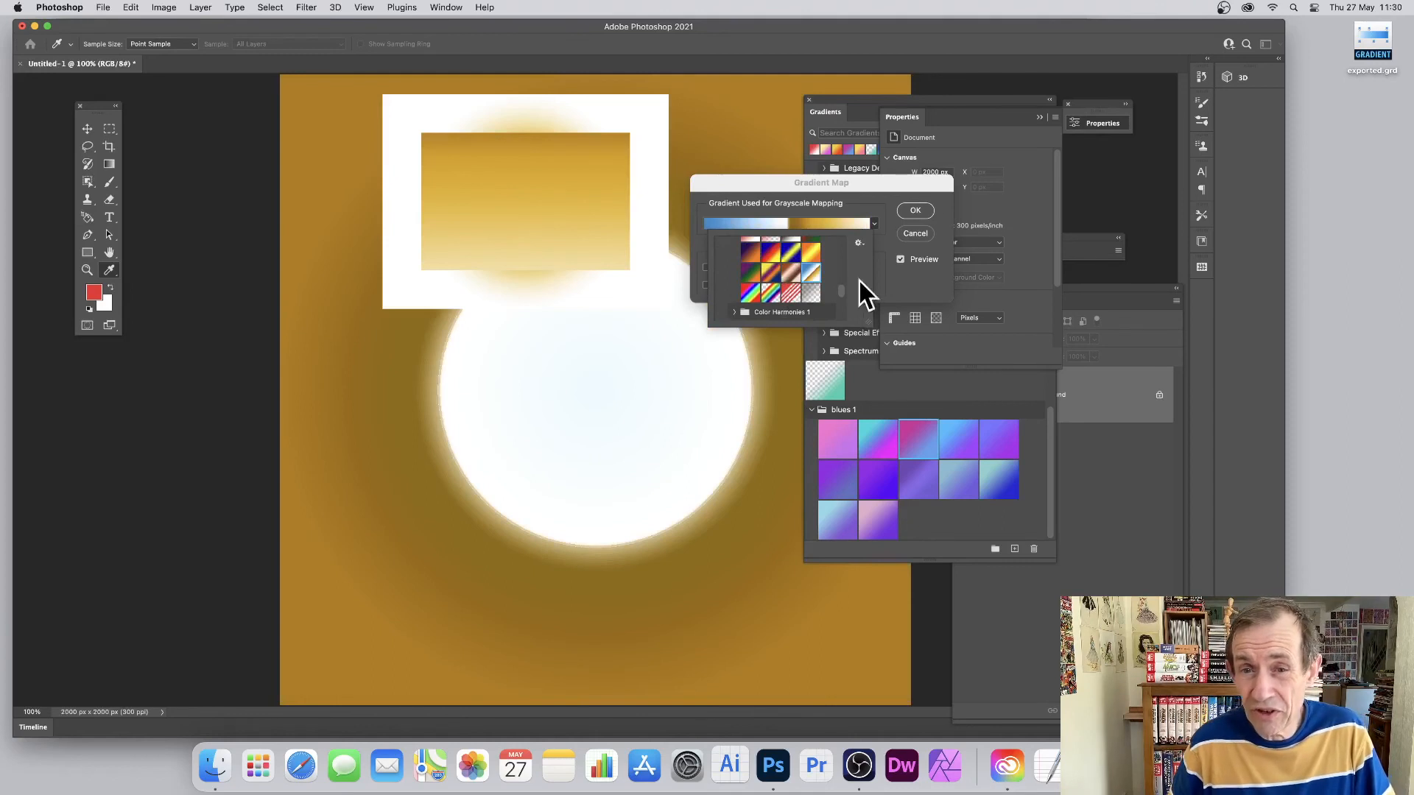
Apply the gradient map with the blue, white and gold preset to the flattened image
{"action": "left_click_drag", "start_coordinate": [810, 188], "coordinate": [722, 183]}
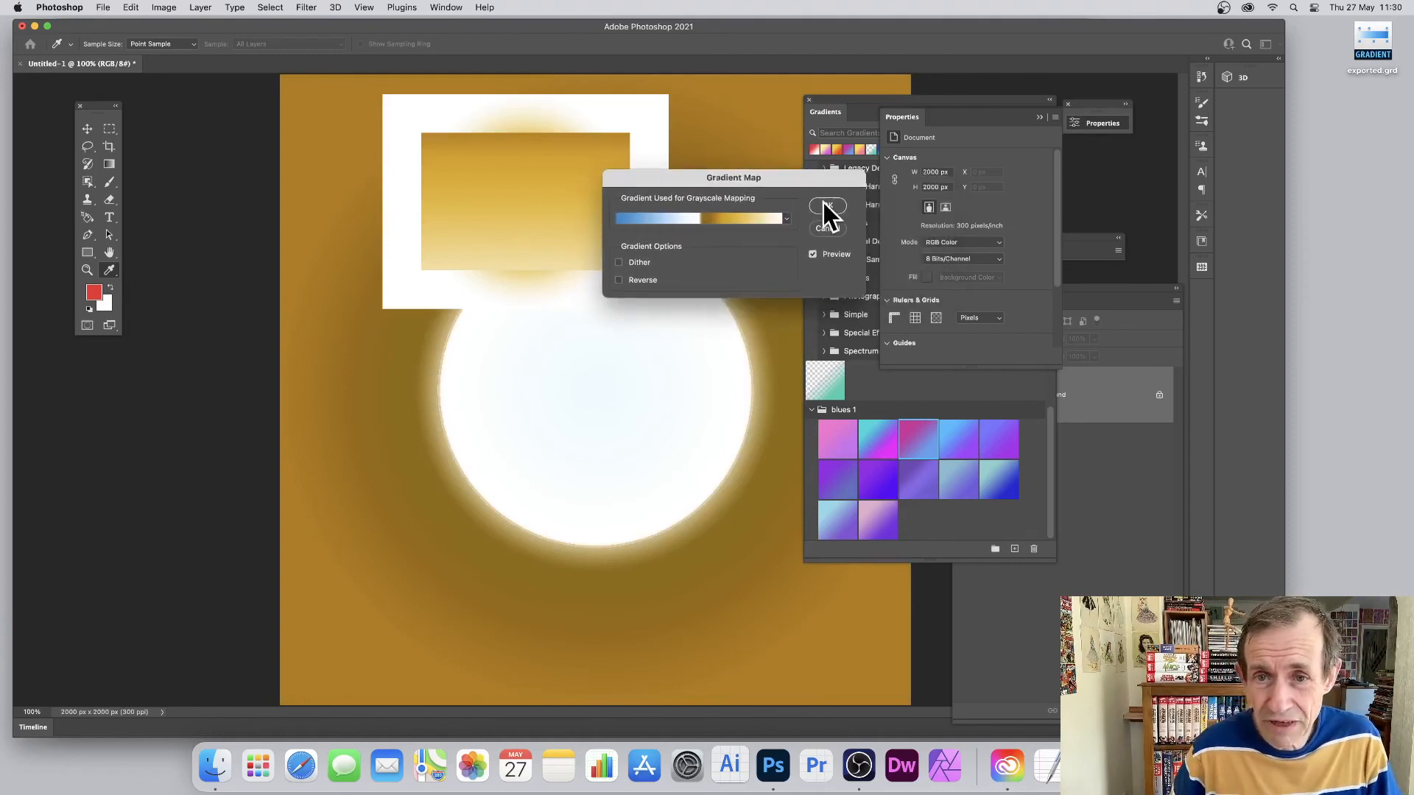
{"action": "left_click", "coordinate": [838, 207]}
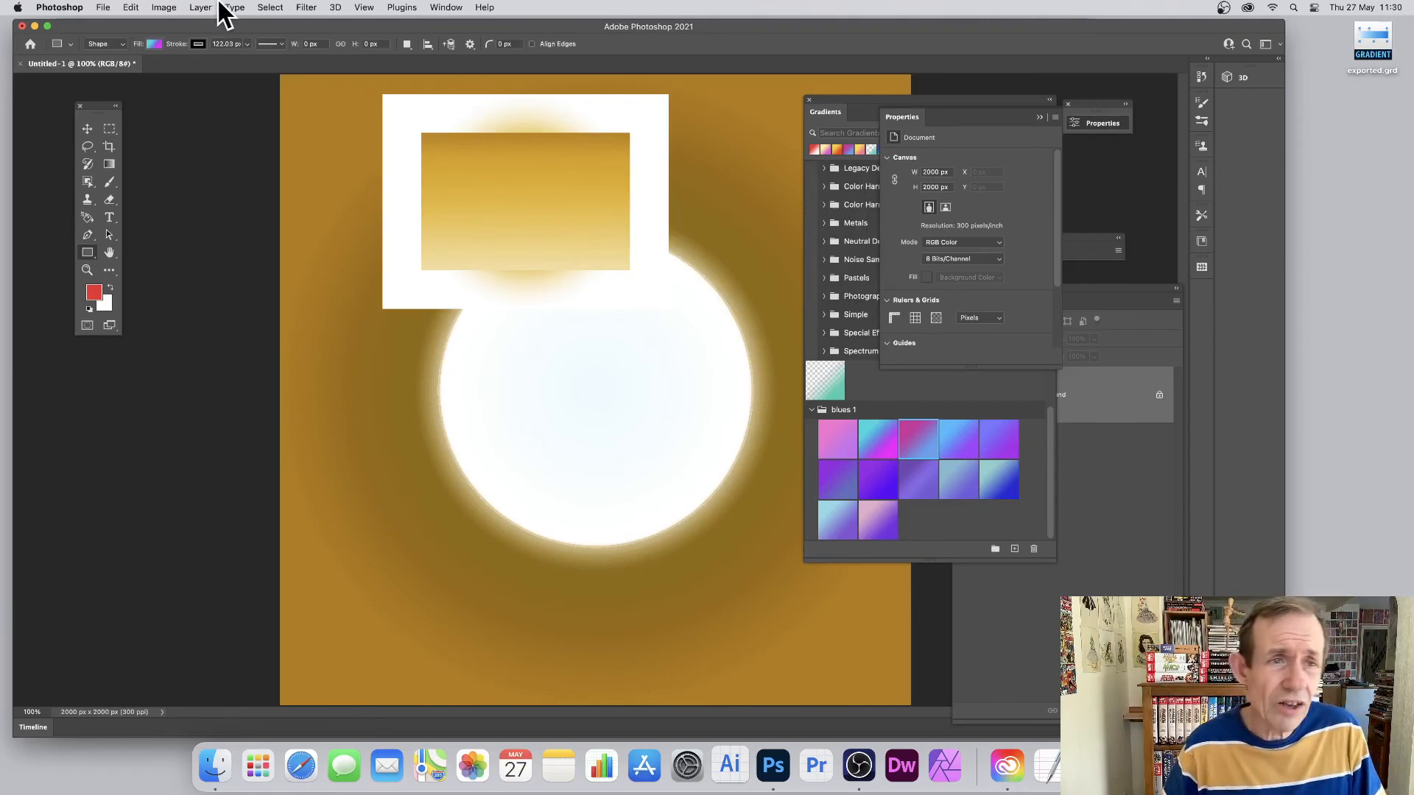
Add a Hue/Saturation adjustment layer above the background with the default name, Normal mode and 100% opacity
{"action": "left_click", "coordinate": [163, 9]}
{"action": "mouse_move", "coordinate": [177, 43]}
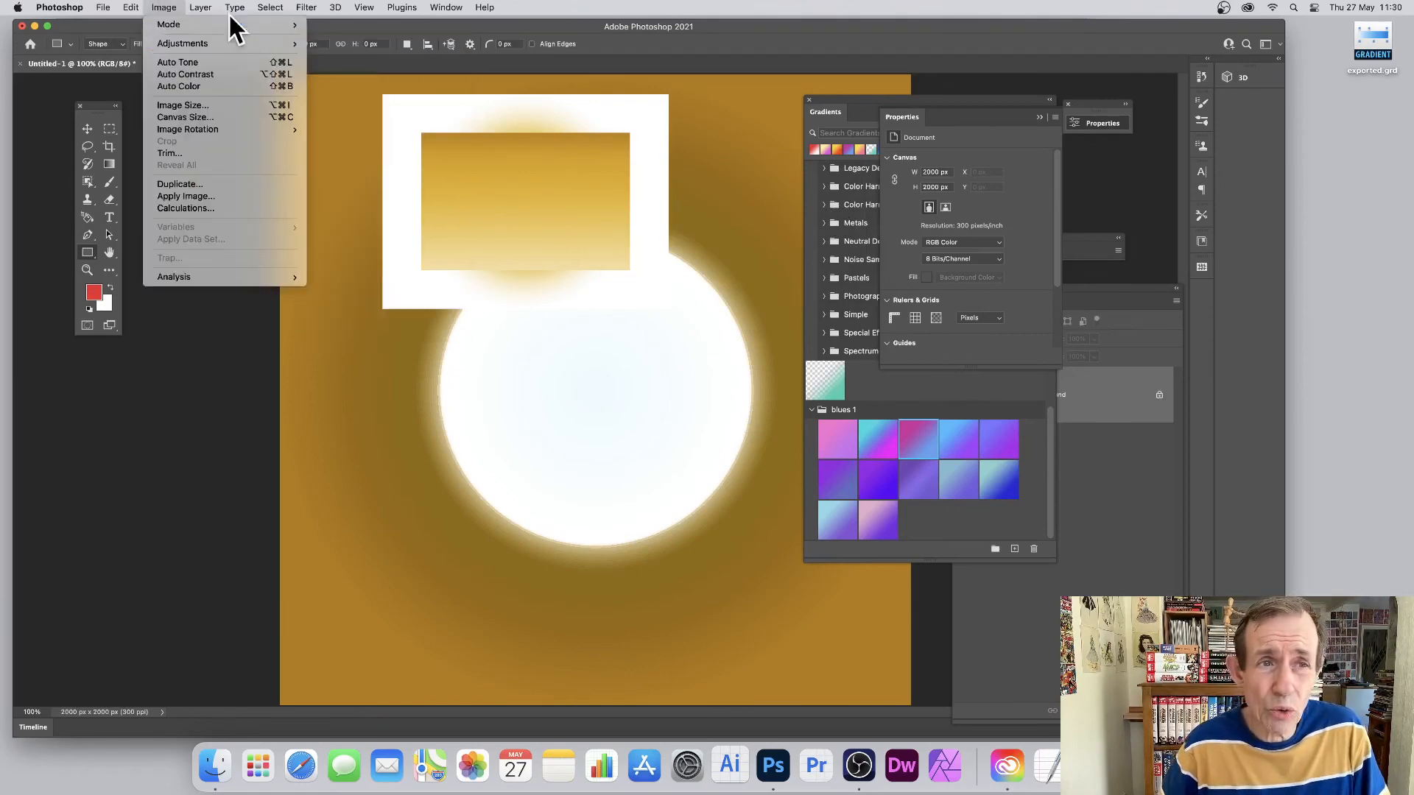
{"action": "mouse_move", "coordinate": [208, 13]}
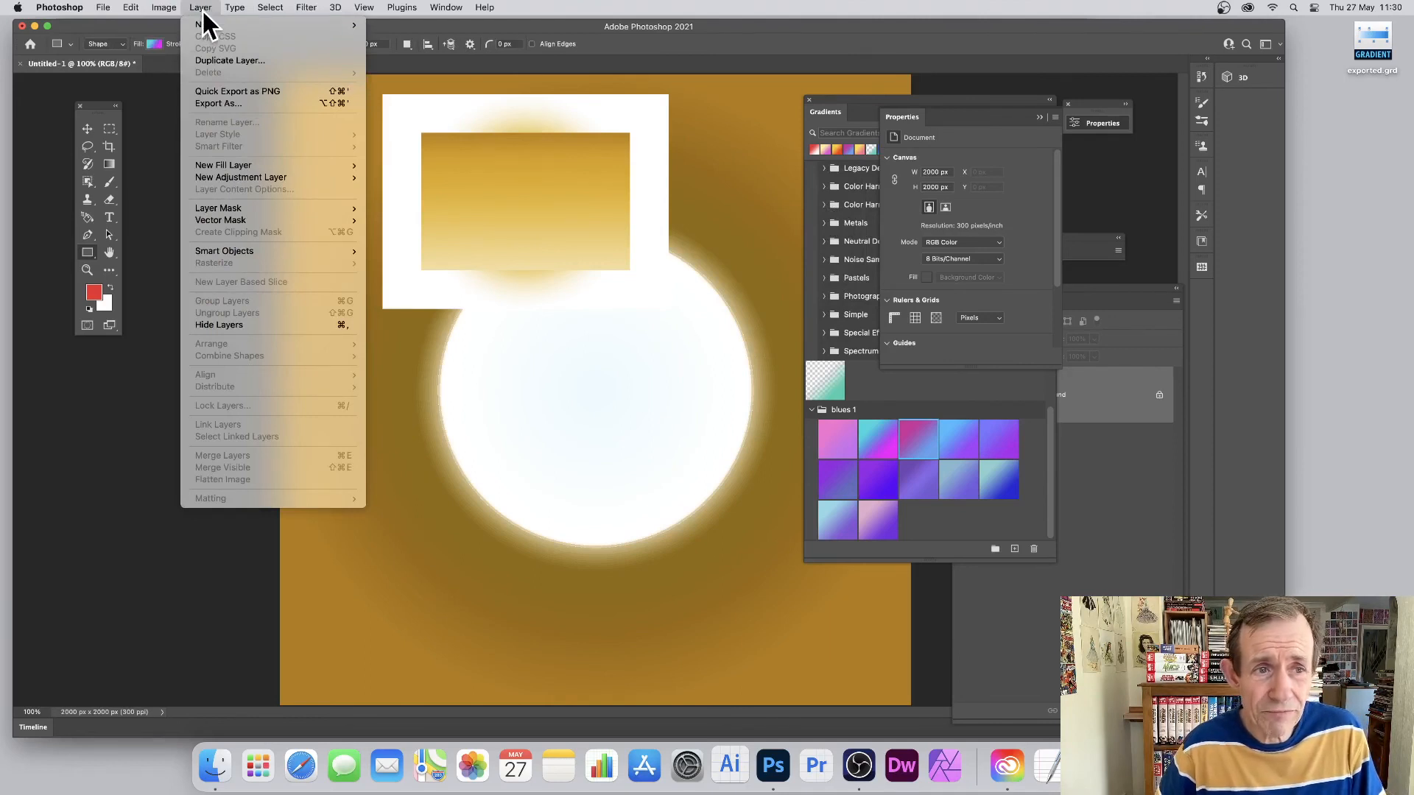
{"action": "mouse_move", "coordinate": [263, 193]}
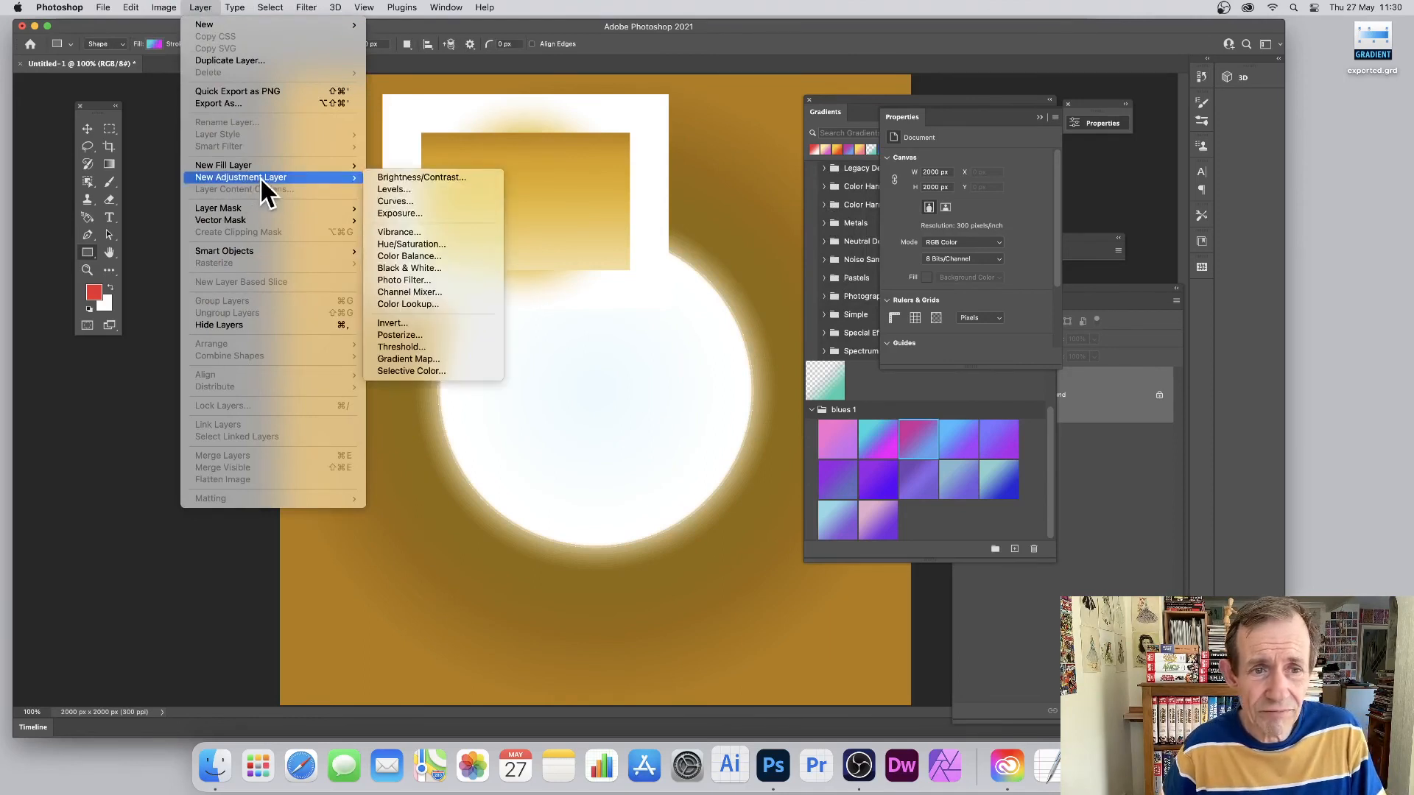
{"action": "left_click", "coordinate": [430, 243]}
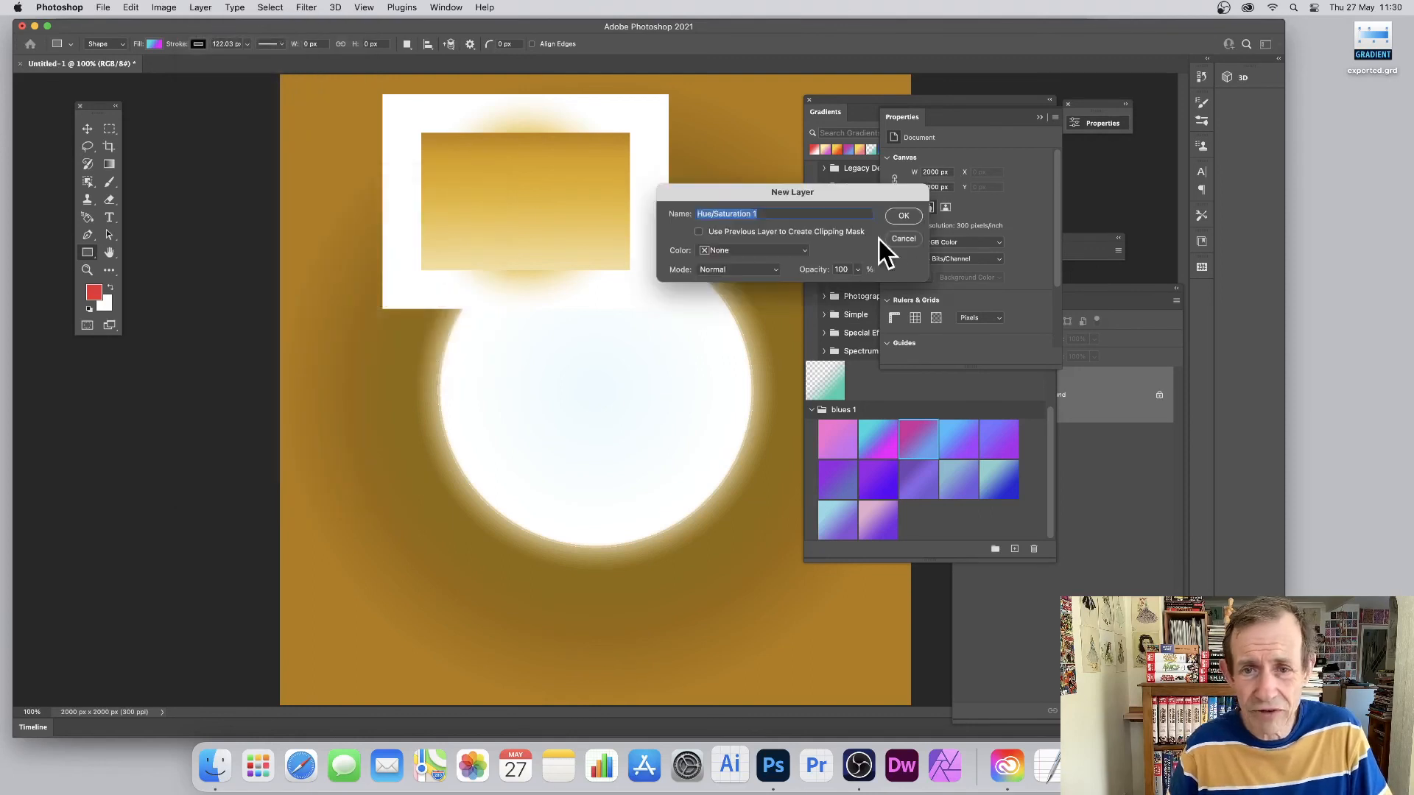
{"action": "left_click", "coordinate": [904, 216]}
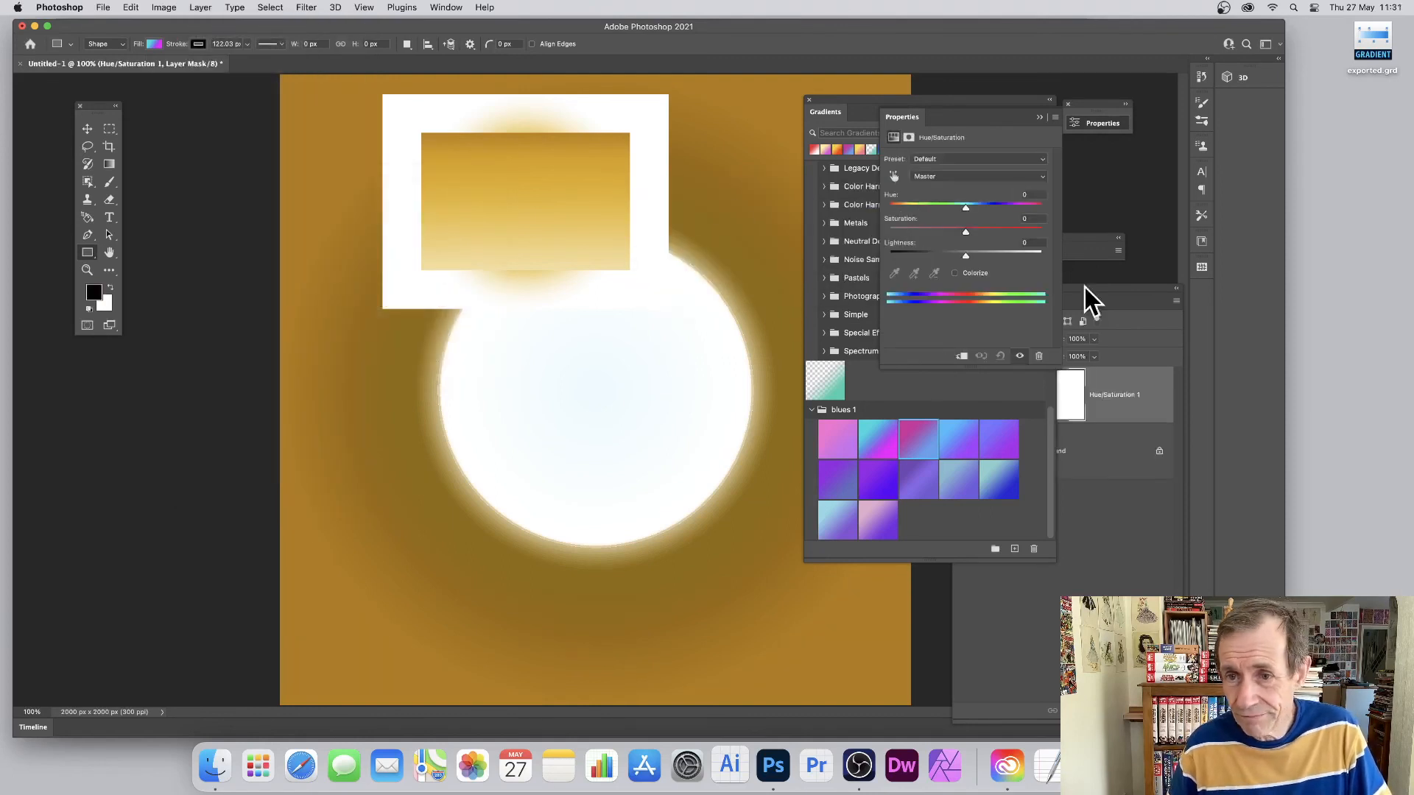
Shift the Hue/Saturation layer's master hue into negative values to turn the gold areas magenta
{"action": "left_click_drag", "start_coordinate": [921, 122], "coordinate": [714, 167]}
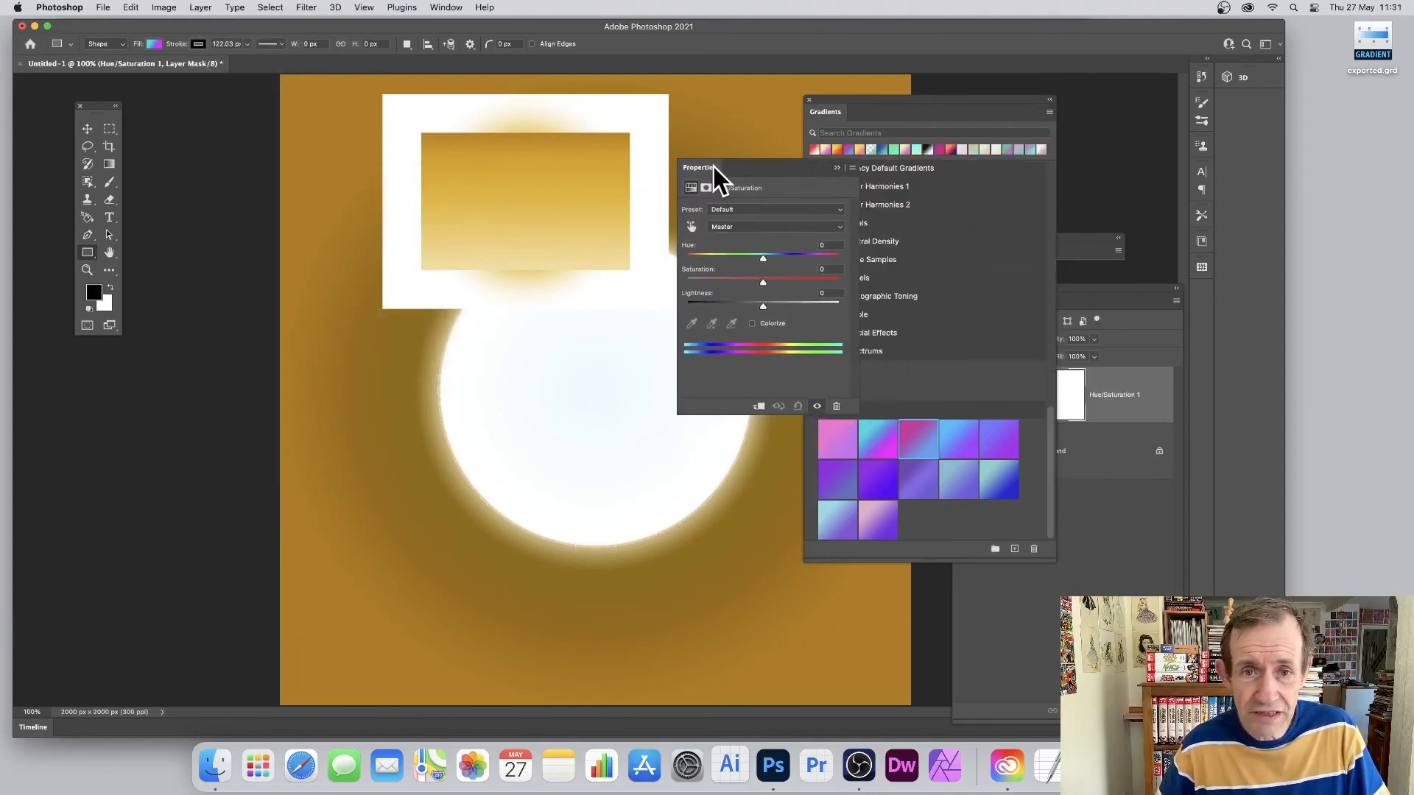
{"action": "left_click", "coordinate": [457, 9]}
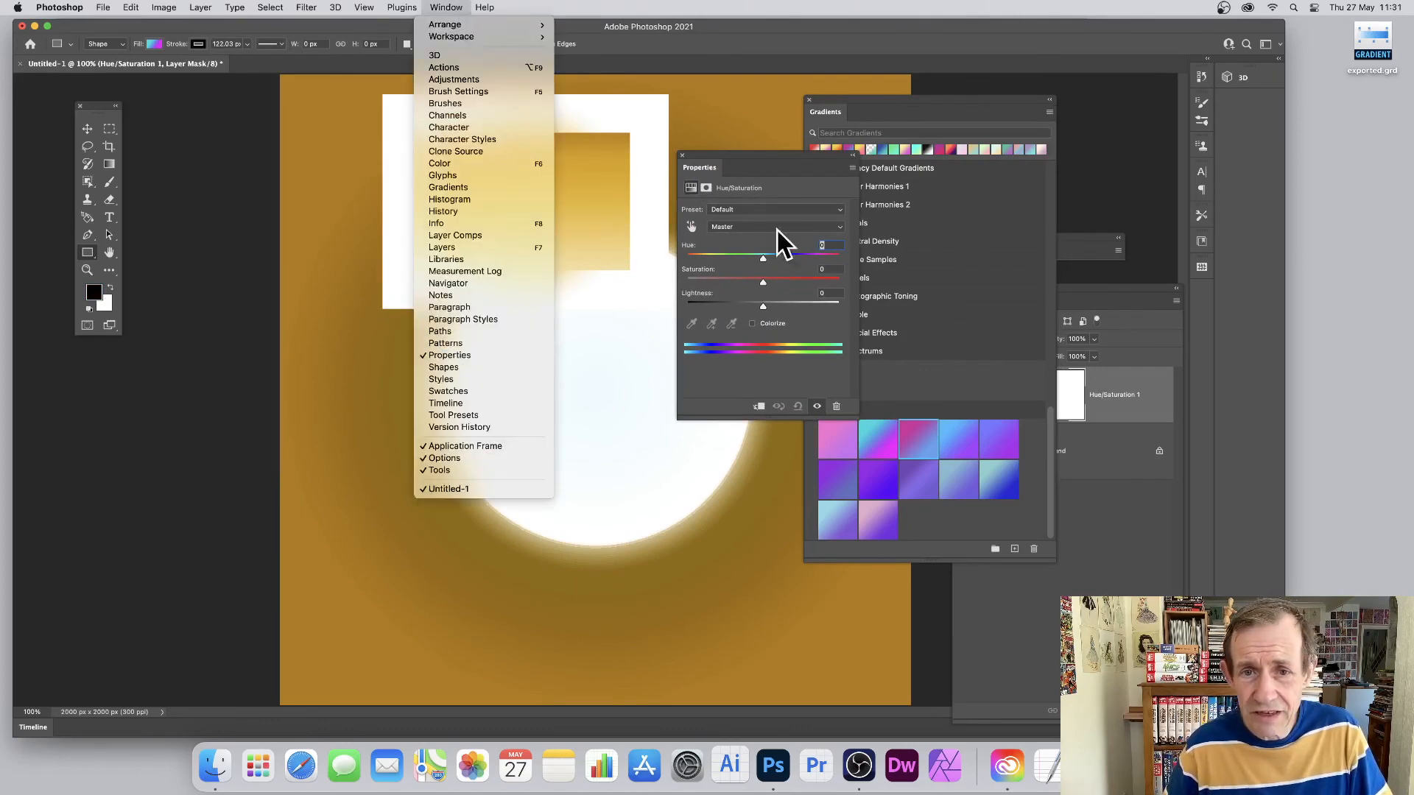
{"action": "left_click", "coordinate": [780, 257]}
{"action": "left_click_drag", "start_coordinate": [781, 258], "coordinate": [719, 258]}
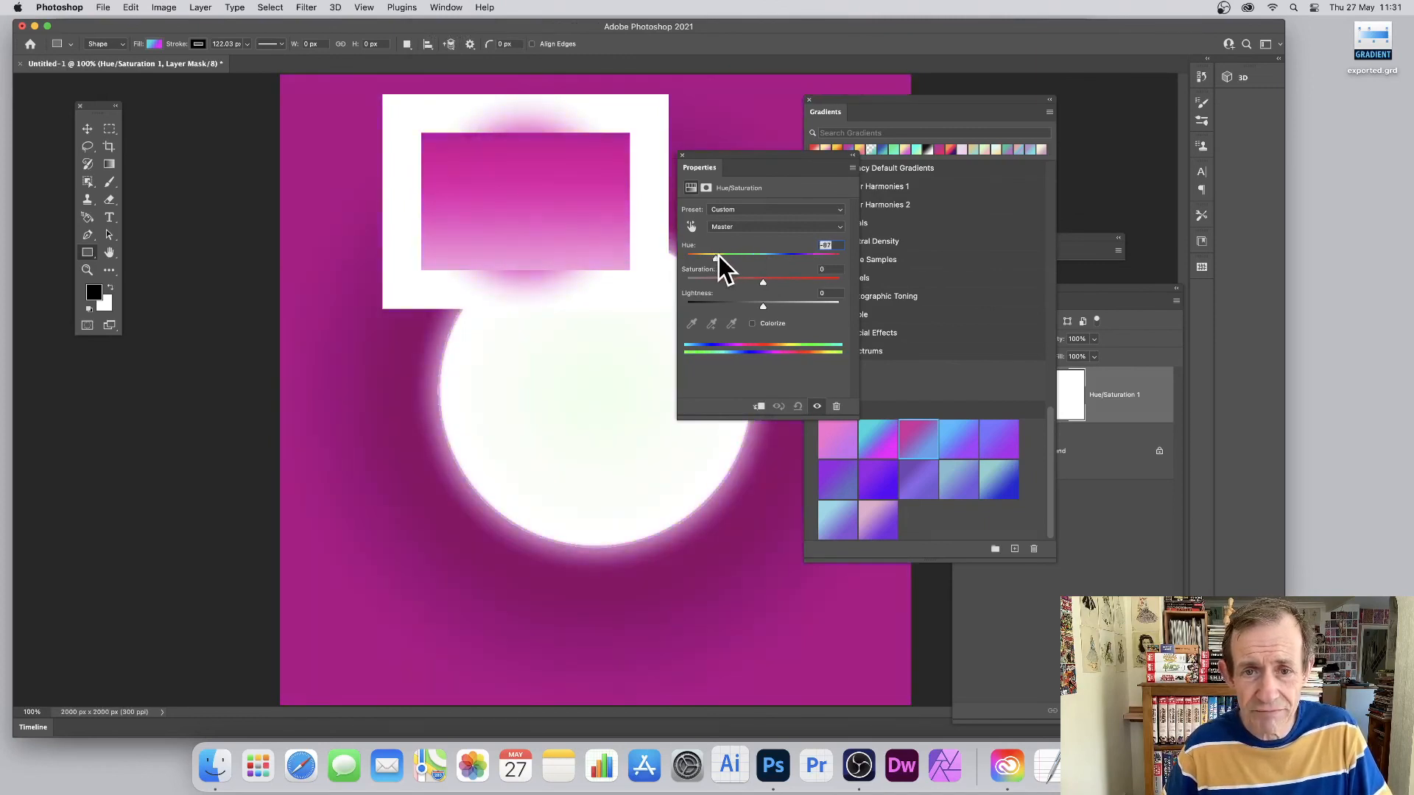
{"action": "left_click", "coordinate": [683, 155]}
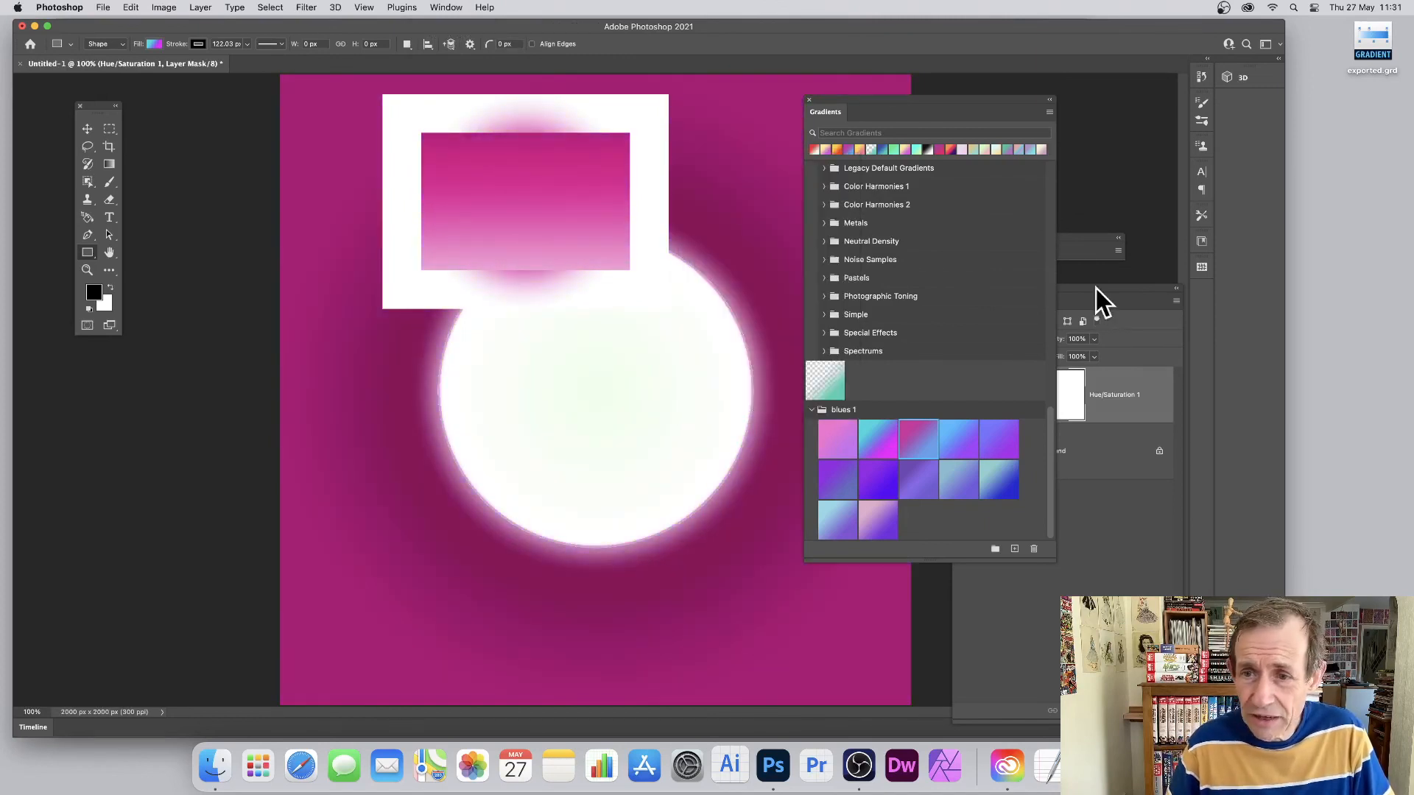
Bring the layer list into clear view and add a Gradient Map adjustment layer above the Hue/Saturation layer
{"action": "left_click_drag", "start_coordinate": [1089, 302], "coordinate": [863, 181]}
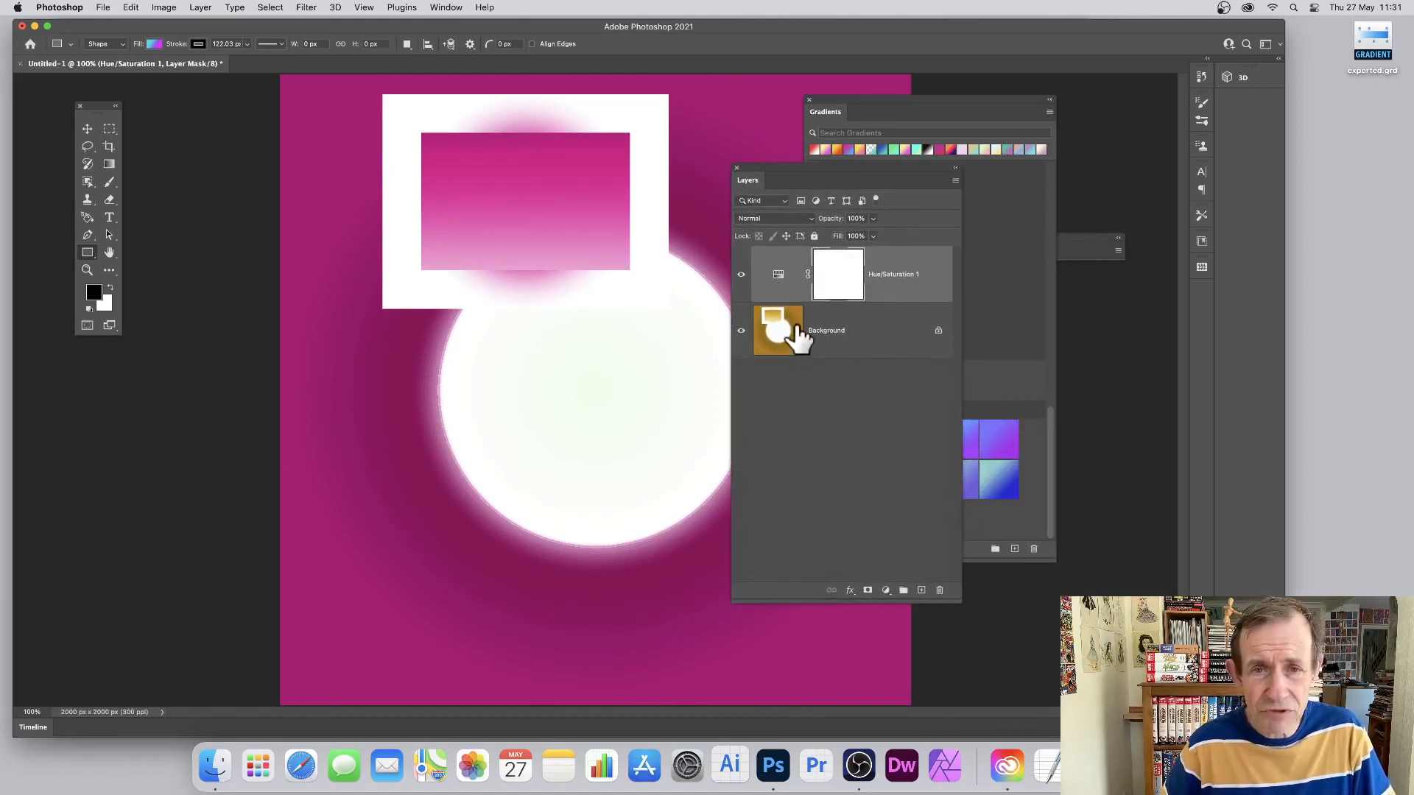
{"action": "left_click", "coordinate": [200, 7]}
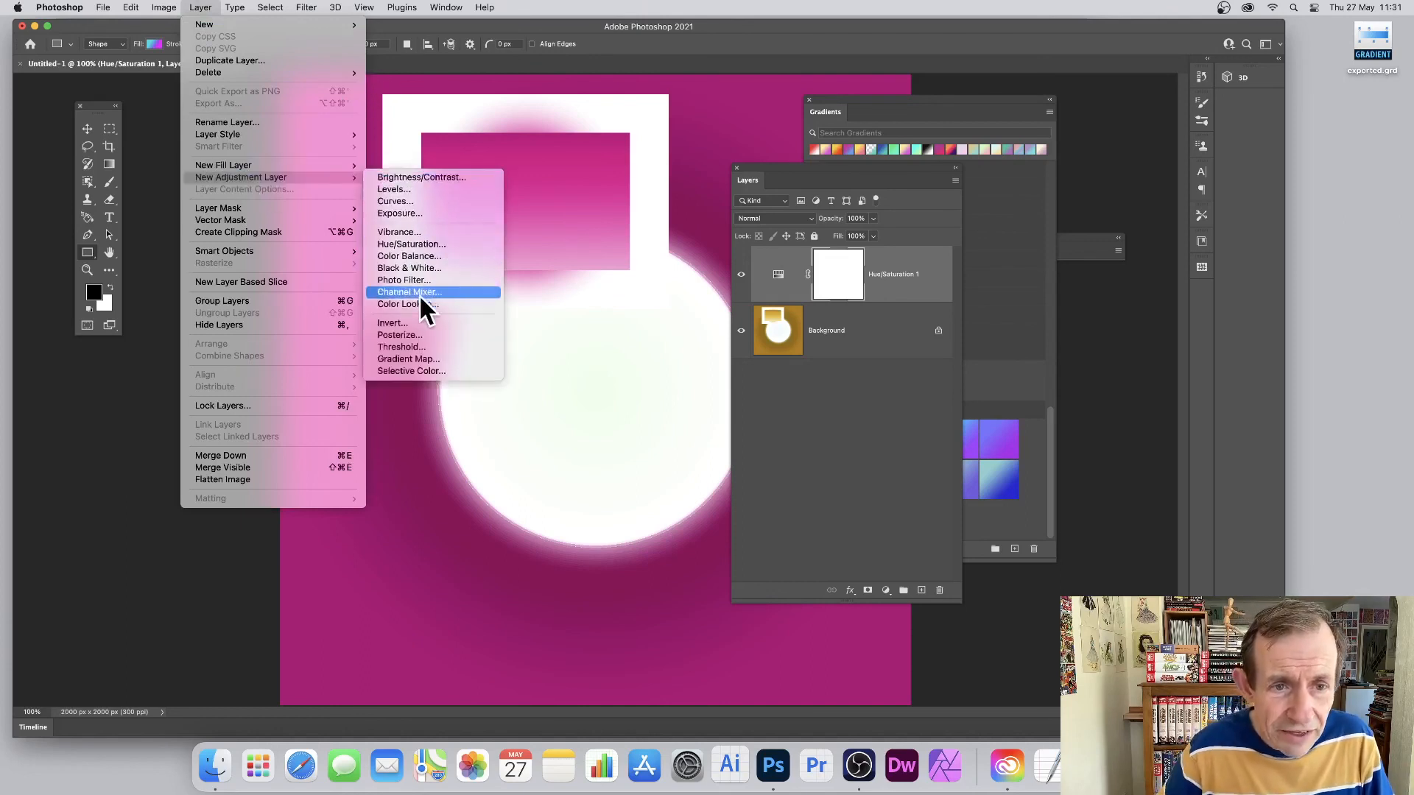
{"action": "left_click", "coordinate": [425, 361]}
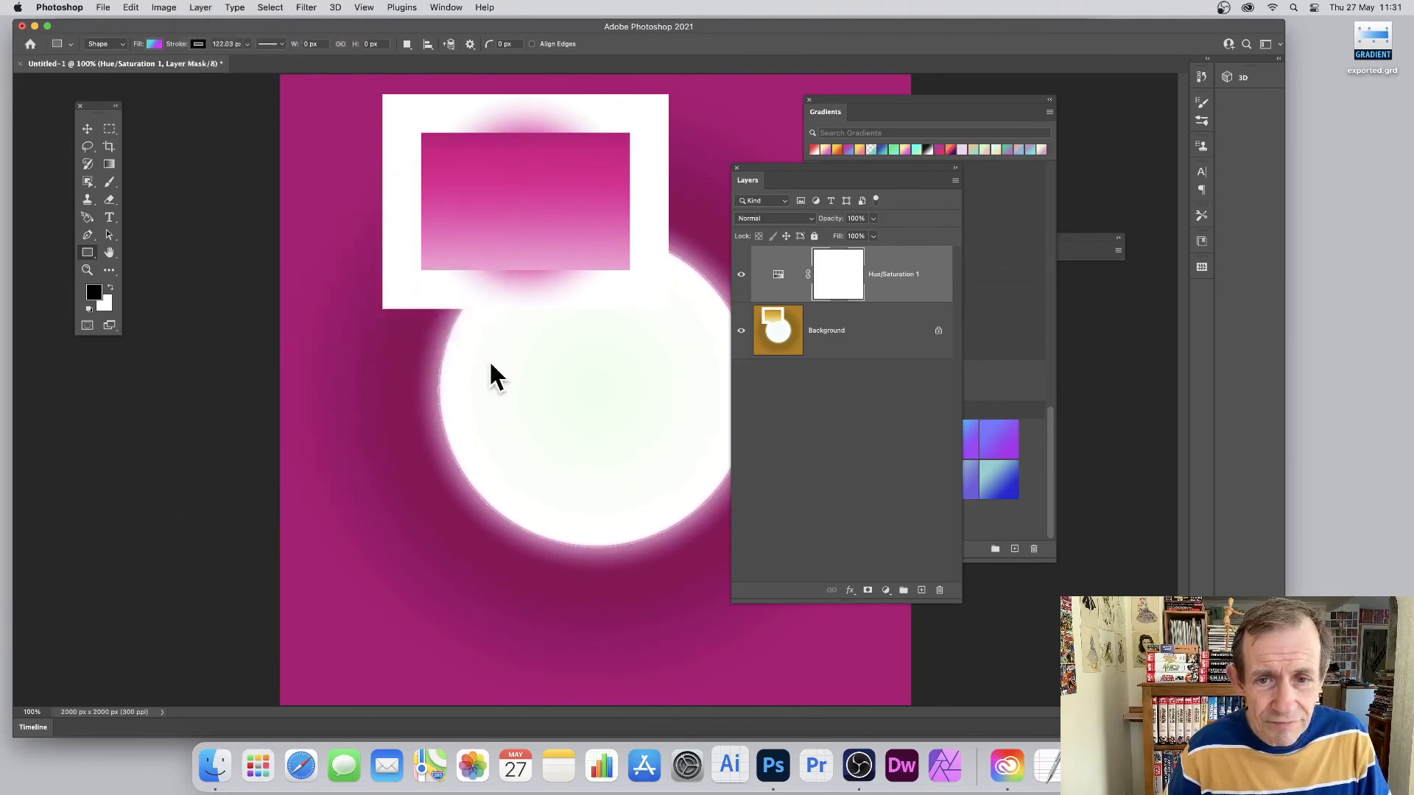
{"action": "left_click", "coordinate": [903, 216]}
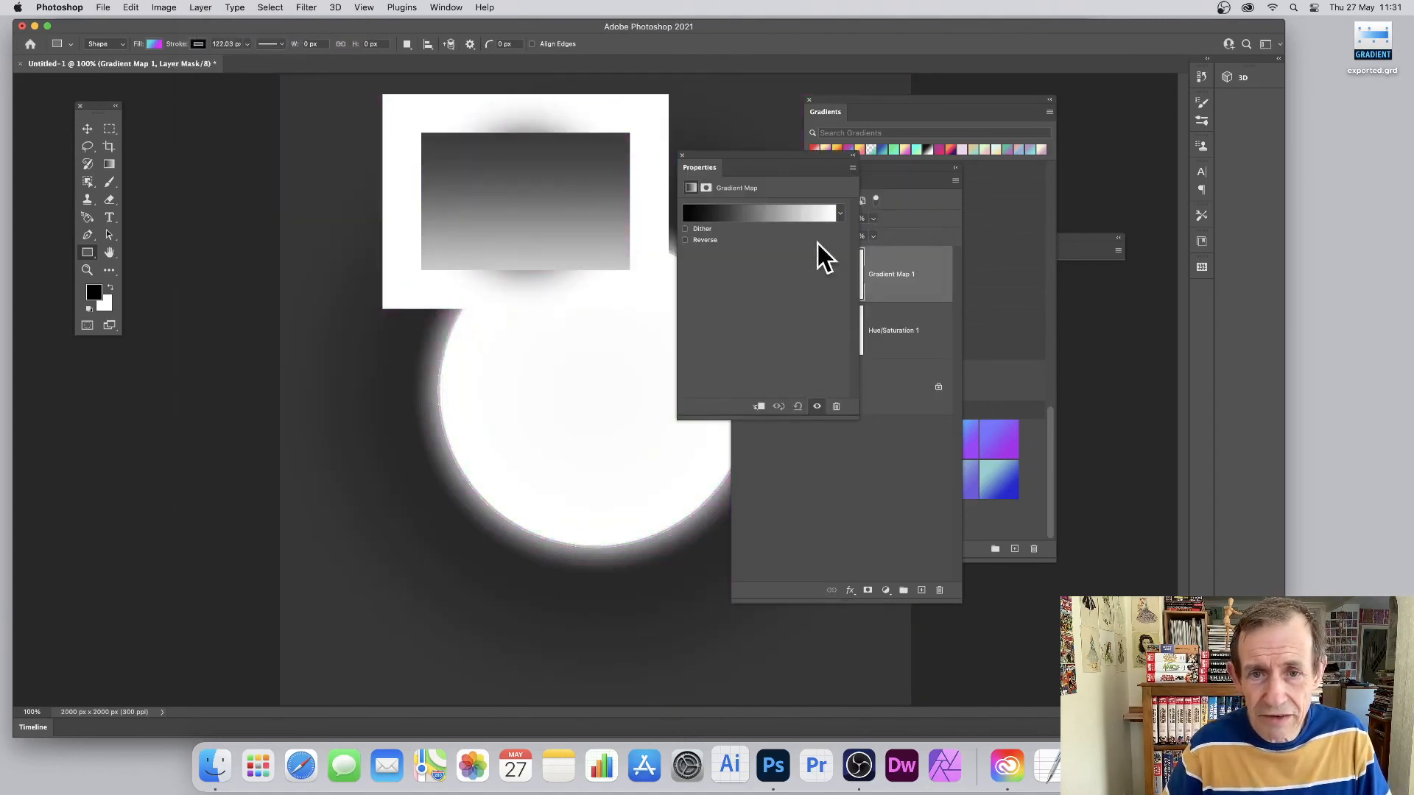
Set the Gradient Map layer's gradient to the rainbow spectrum preset from the Legacy Default Gradients group
{"action": "left_click", "coordinate": [840, 214]}
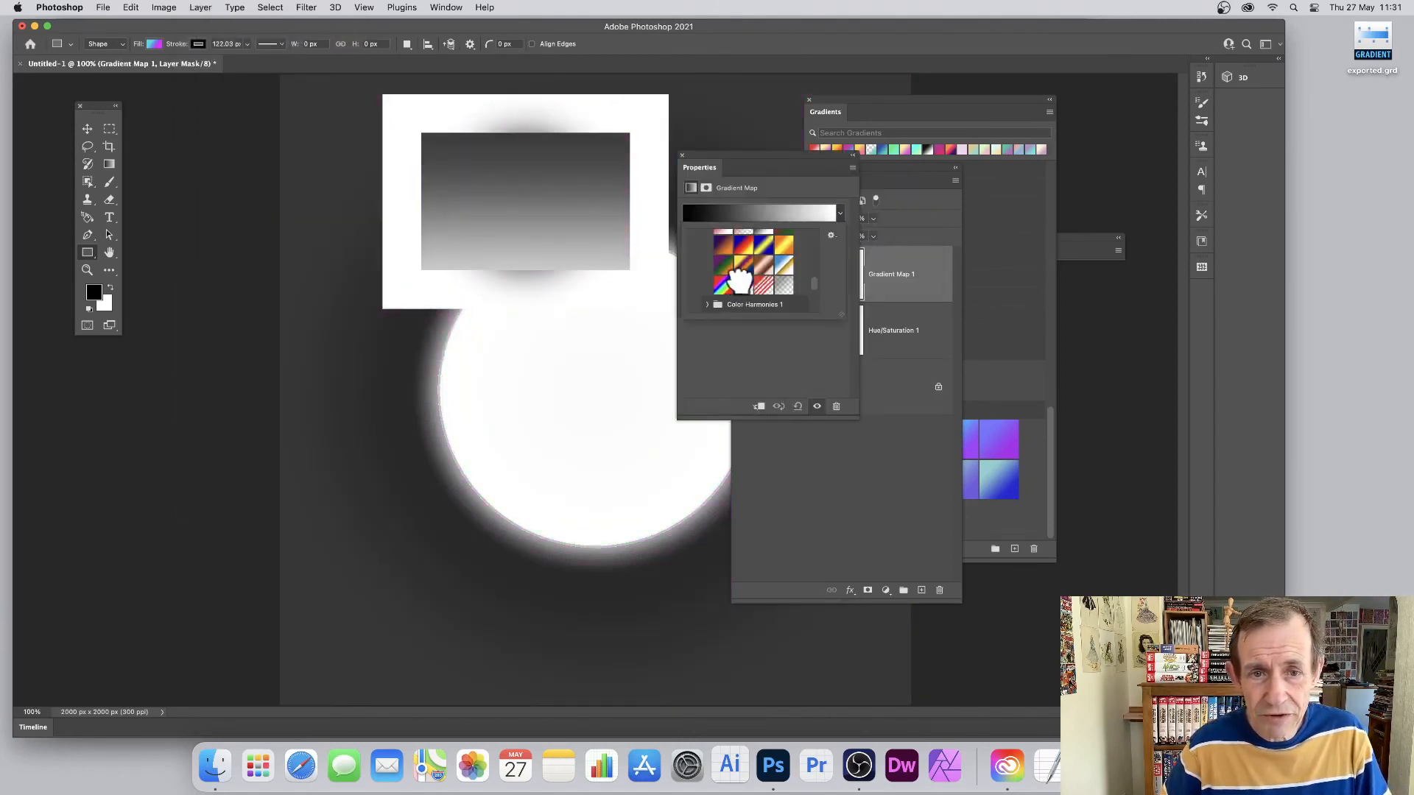
{"action": "left_click", "coordinate": [729, 284]}
{"action": "left_click", "coordinate": [744, 284]}
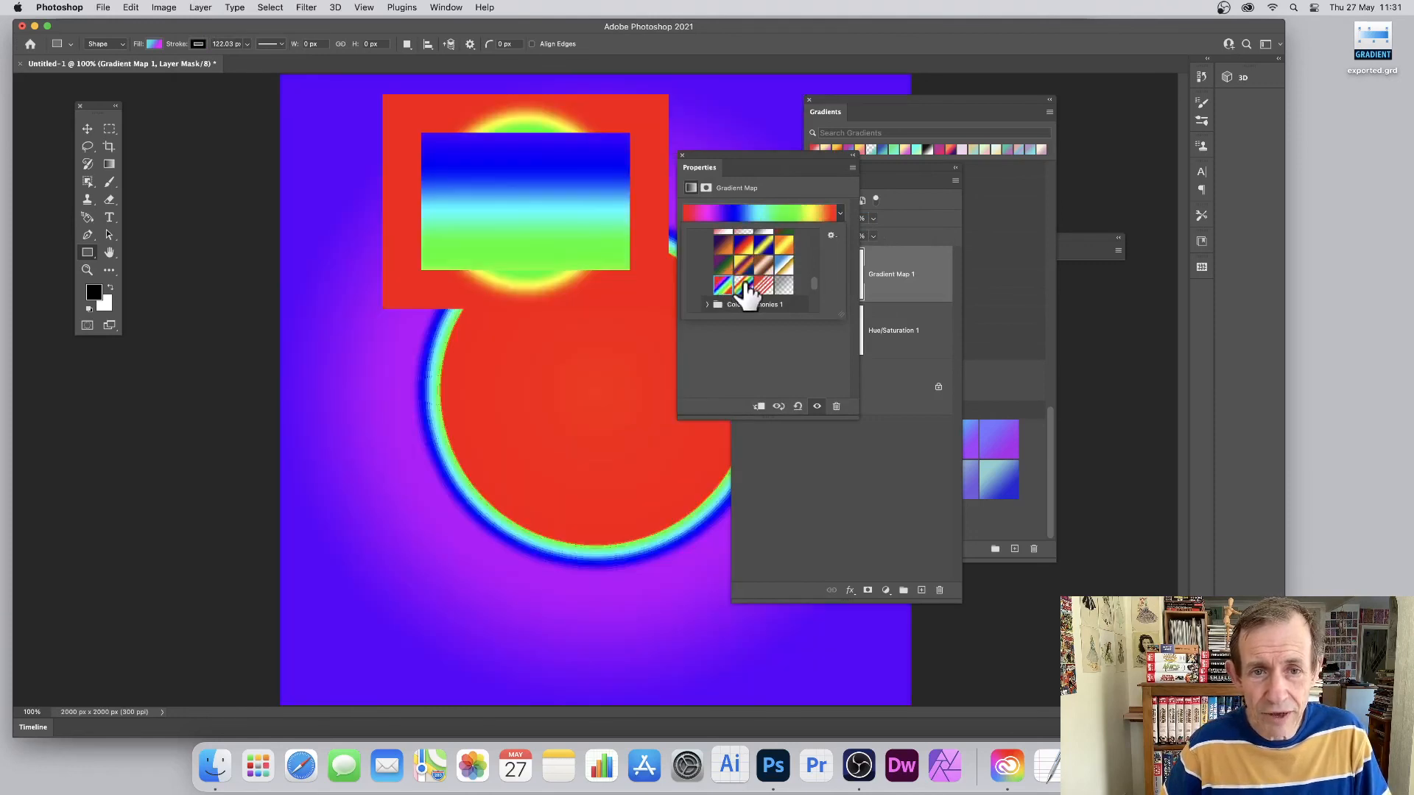
{"action": "left_click", "coordinate": [834, 353]}
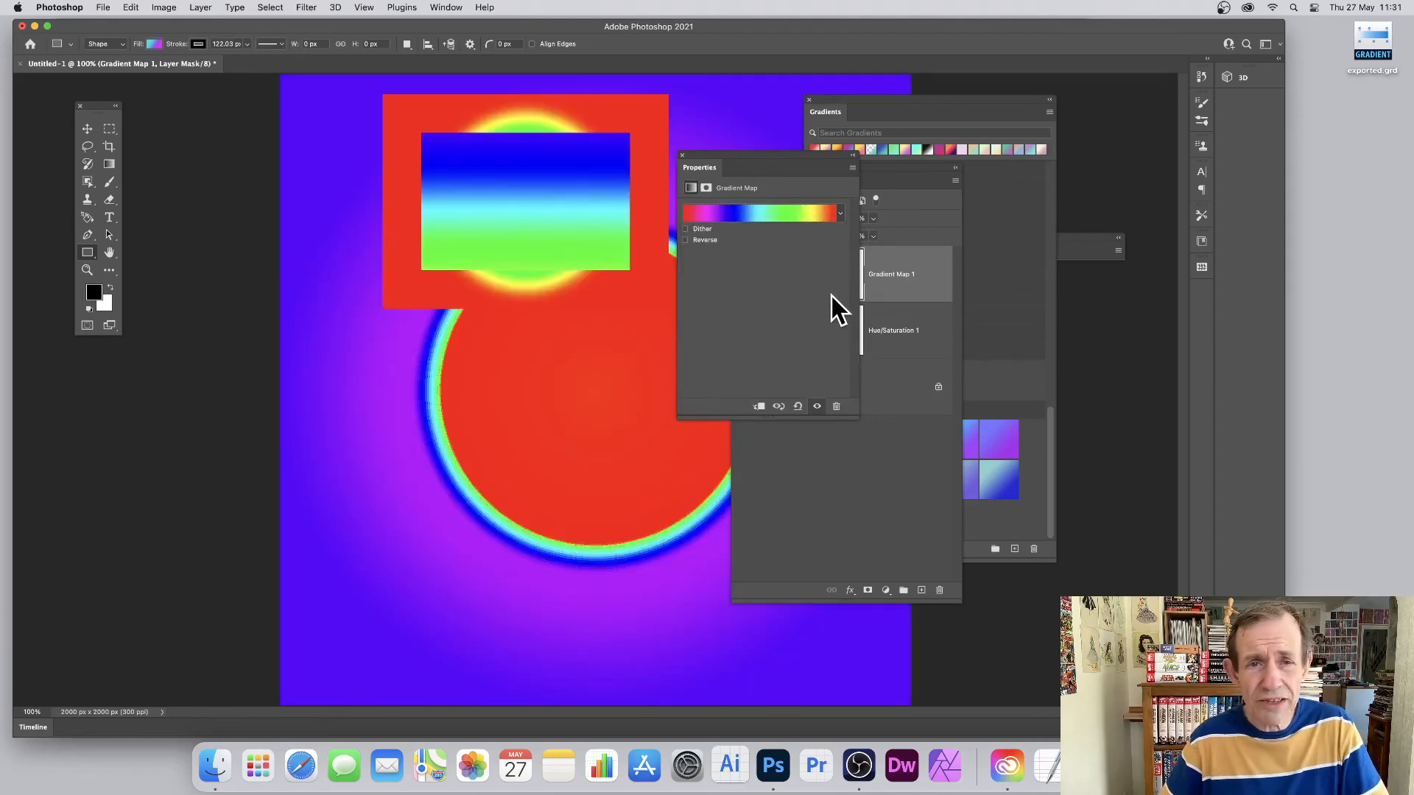
{"action": "left_click", "coordinate": [683, 157]}
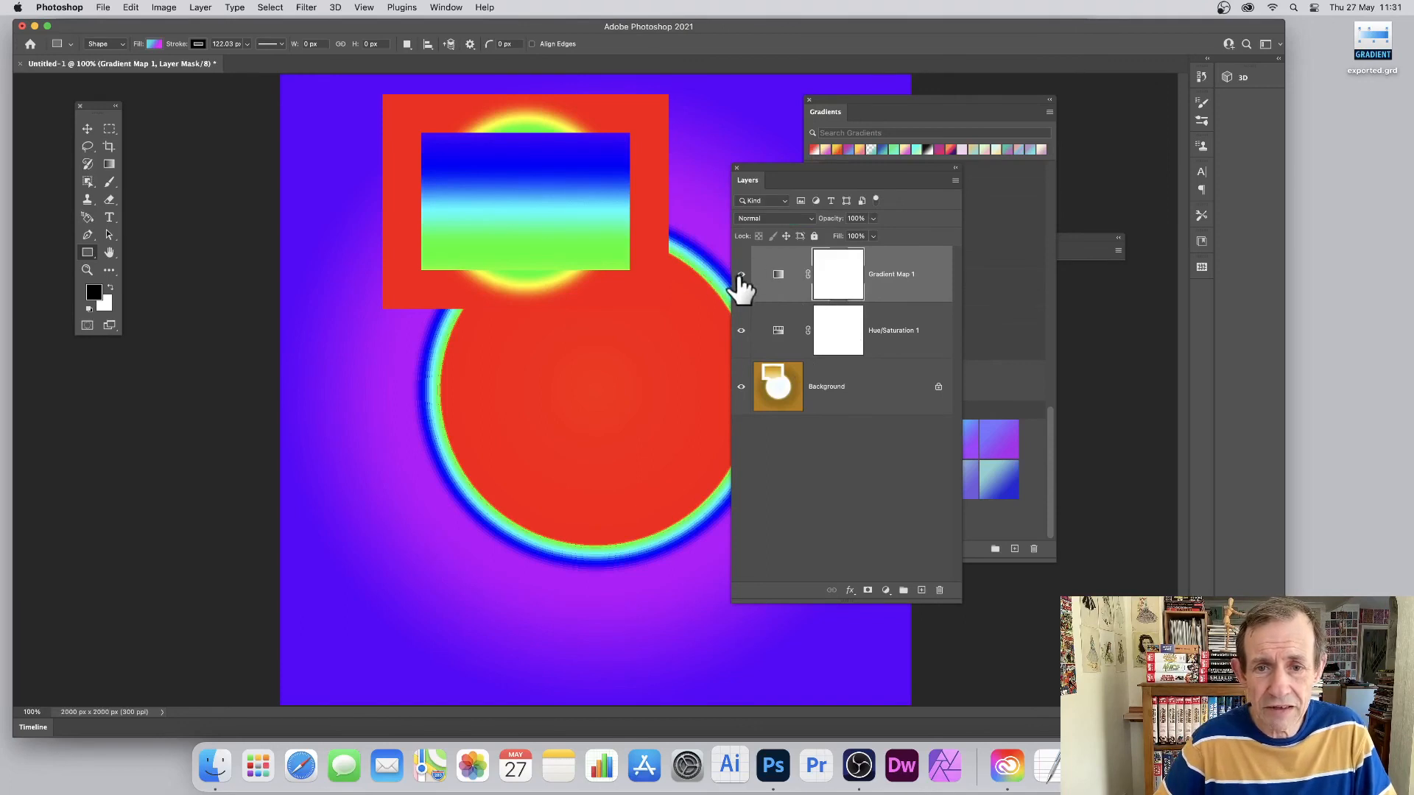
Toggle the visibility of the Gradient Map and Hue/Saturation layers to compare their effect on the image
{"action": "left_click", "coordinate": [741, 276]}
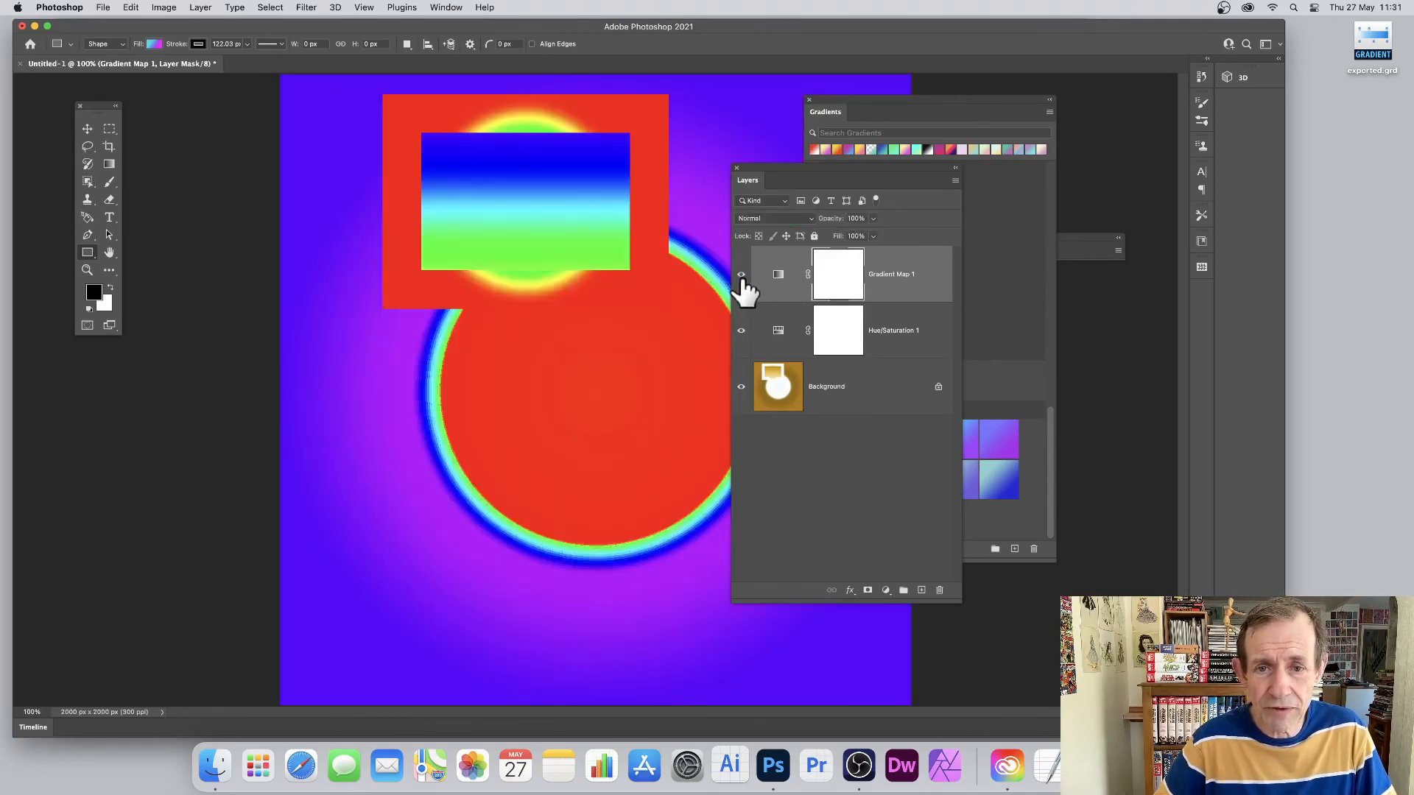
{"action": "left_click", "coordinate": [741, 331]}
{"action": "left_click", "coordinate": [742, 330]}
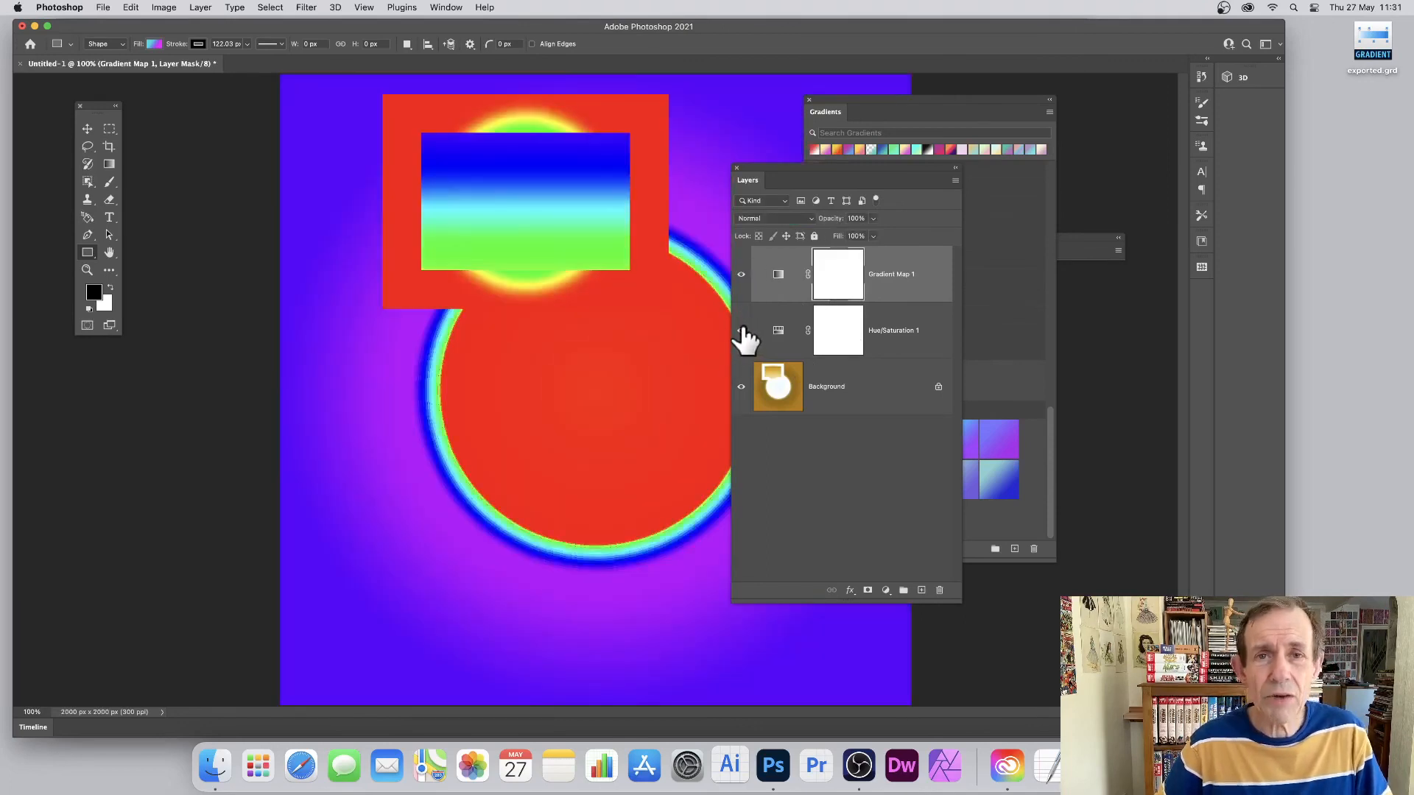